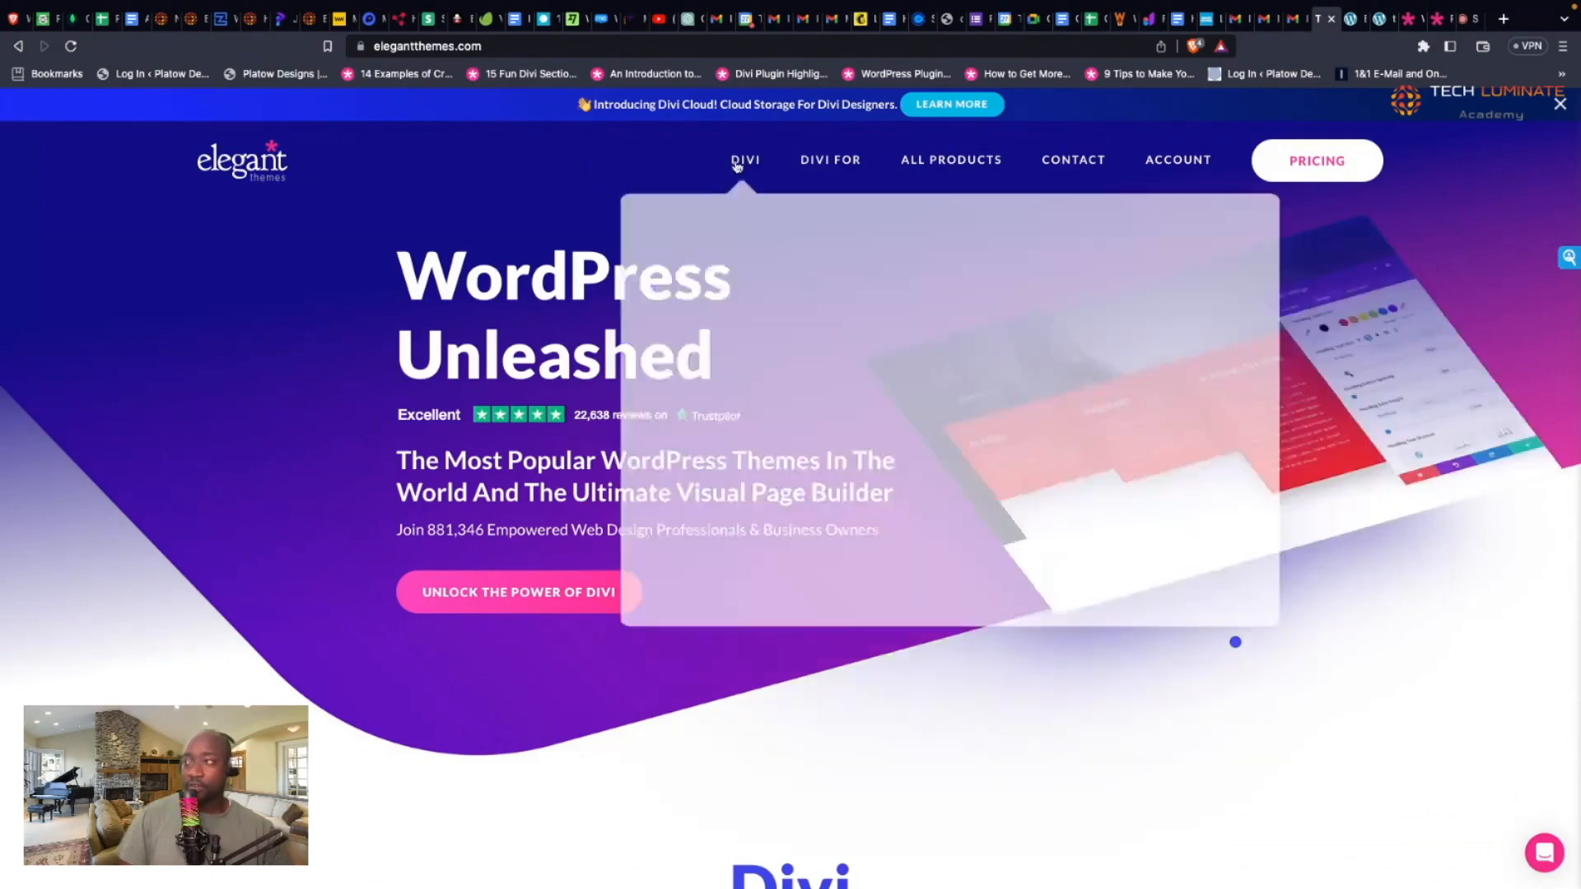
Step: Go to the 2,000+ Layouts library from the DIVI navigation menu
{"action": "mouse_move", "coordinate": [746, 164]}
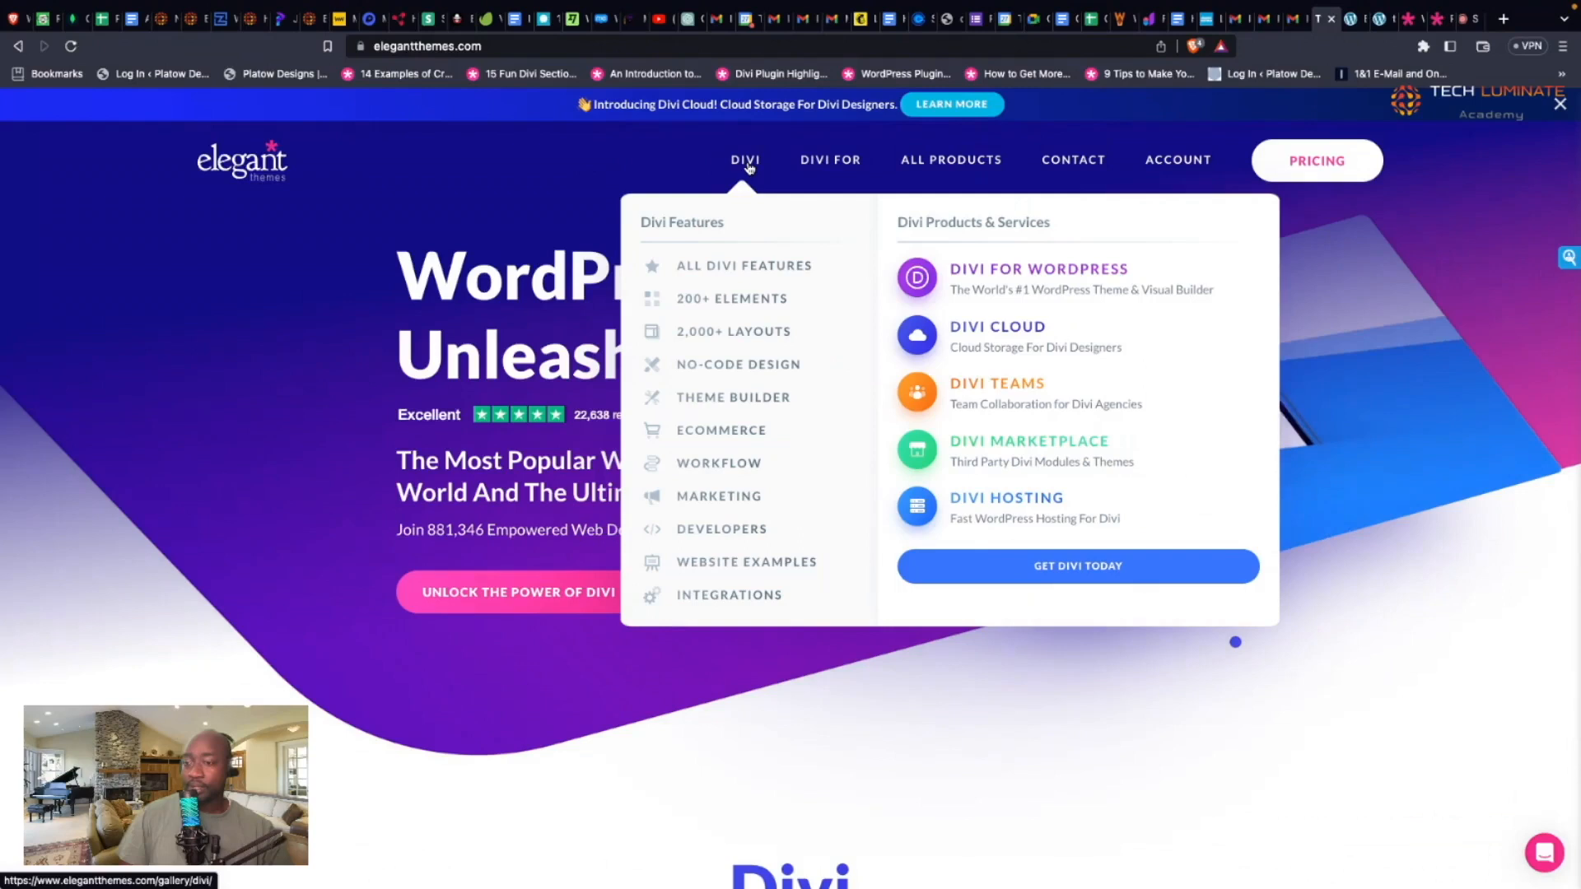
{"action": "left_click", "coordinate": [722, 336]}
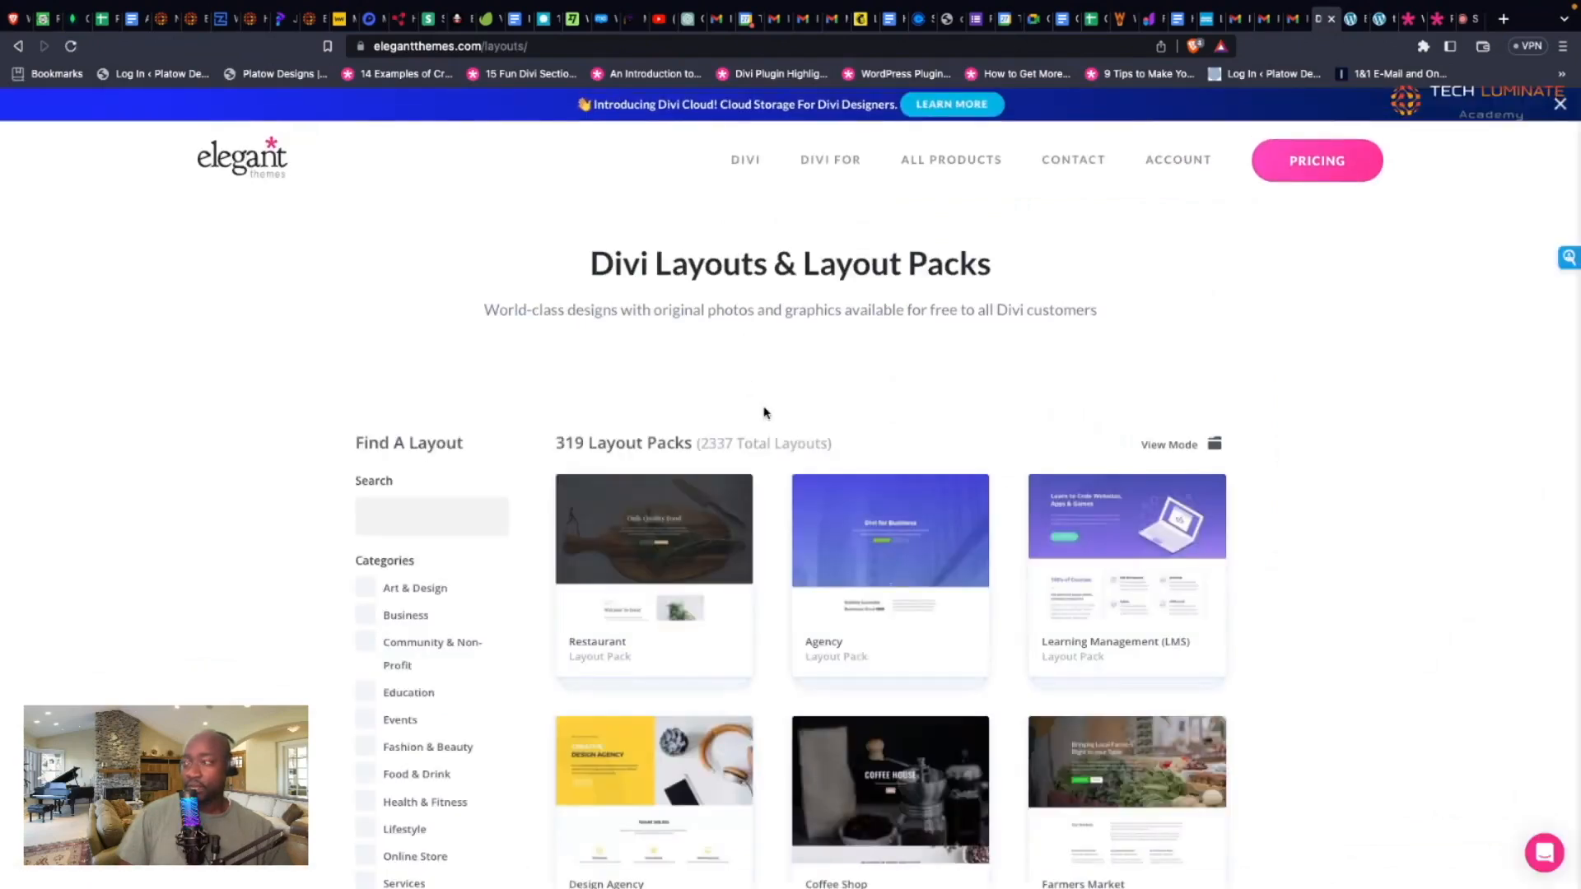
Step: Search the Divi layouts library for 'portfolio'
{"action": "scroll", "coordinate": [765, 411], "scroll_direction": "down", "scroll_amount": 1}
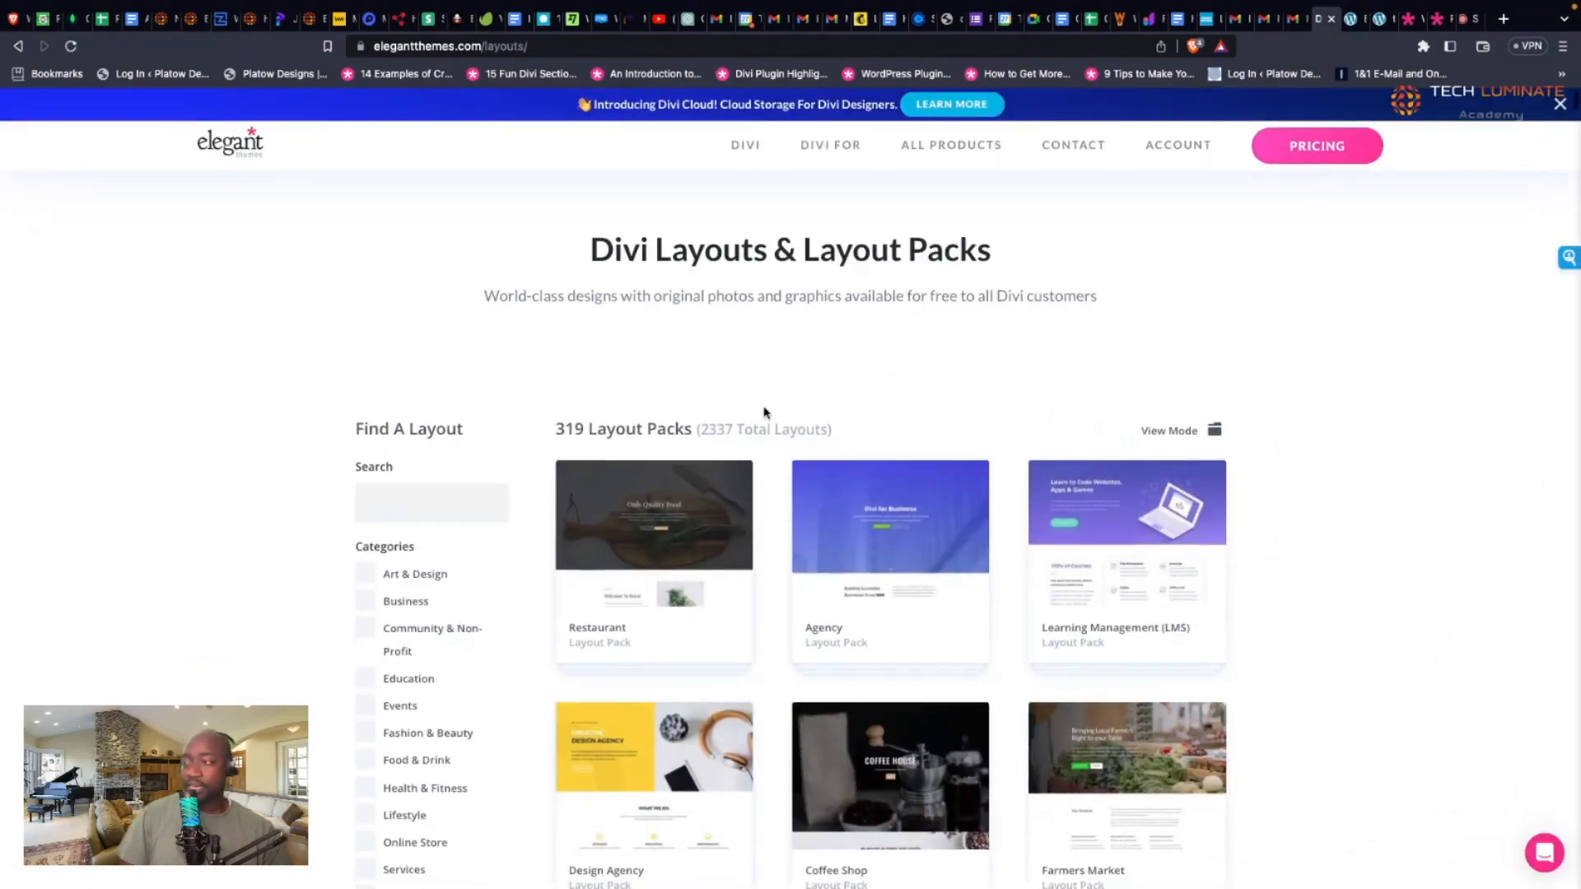
{"action": "scroll", "coordinate": [764, 412], "scroll_direction": "down", "scroll_amount": 2}
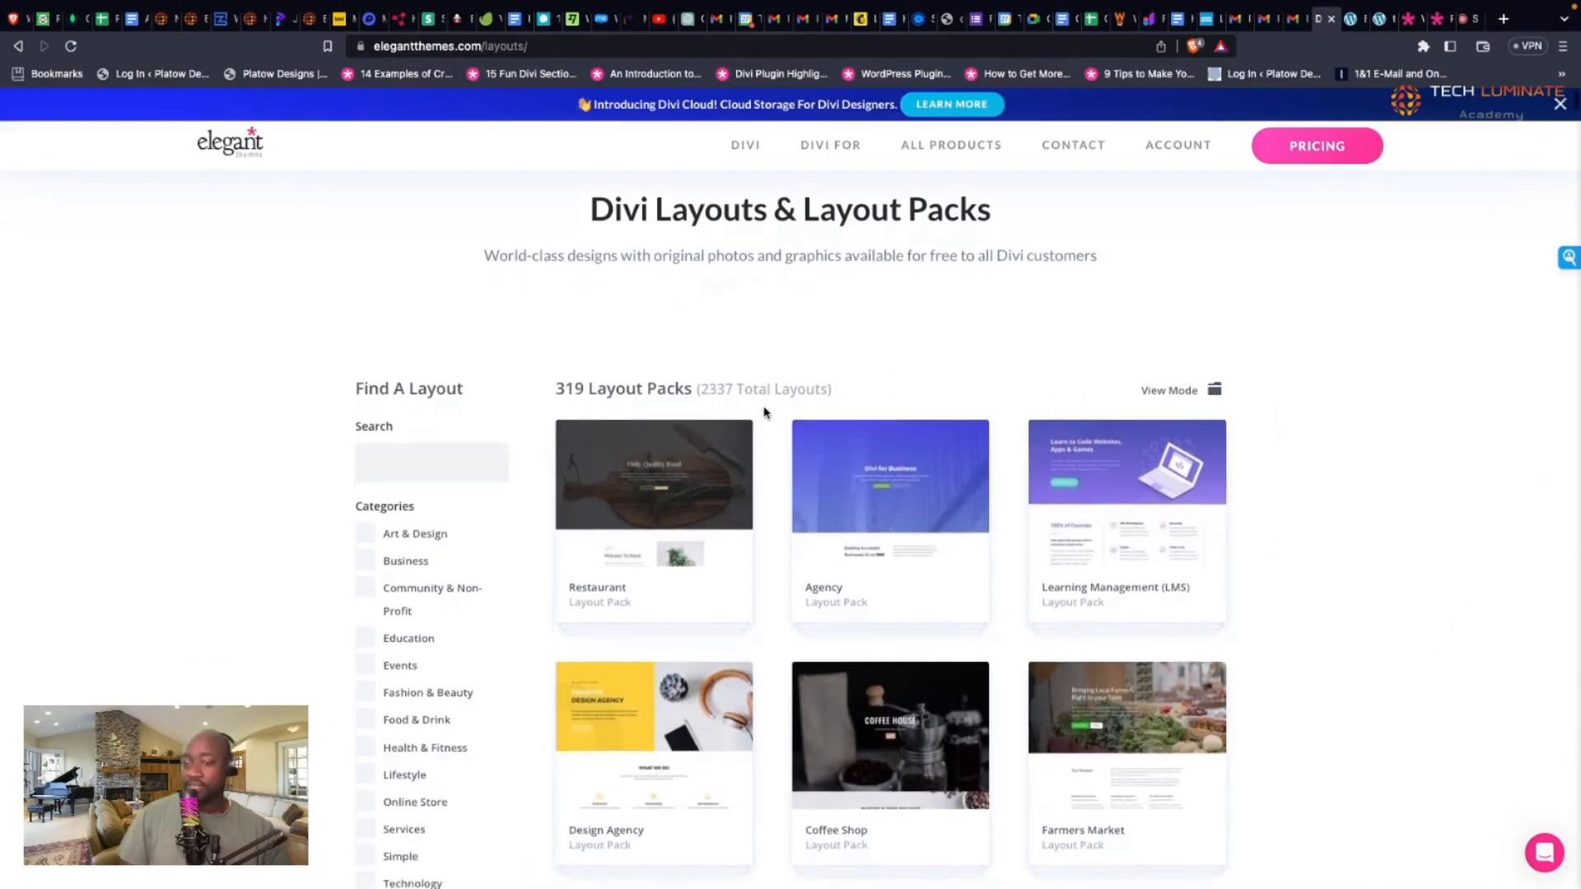
{"action": "scroll", "coordinate": [580, 396], "scroll_direction": "down", "scroll_amount": 3}
{"action": "scroll", "coordinate": [580, 396], "scroll_direction": "down", "scroll_amount": 5}
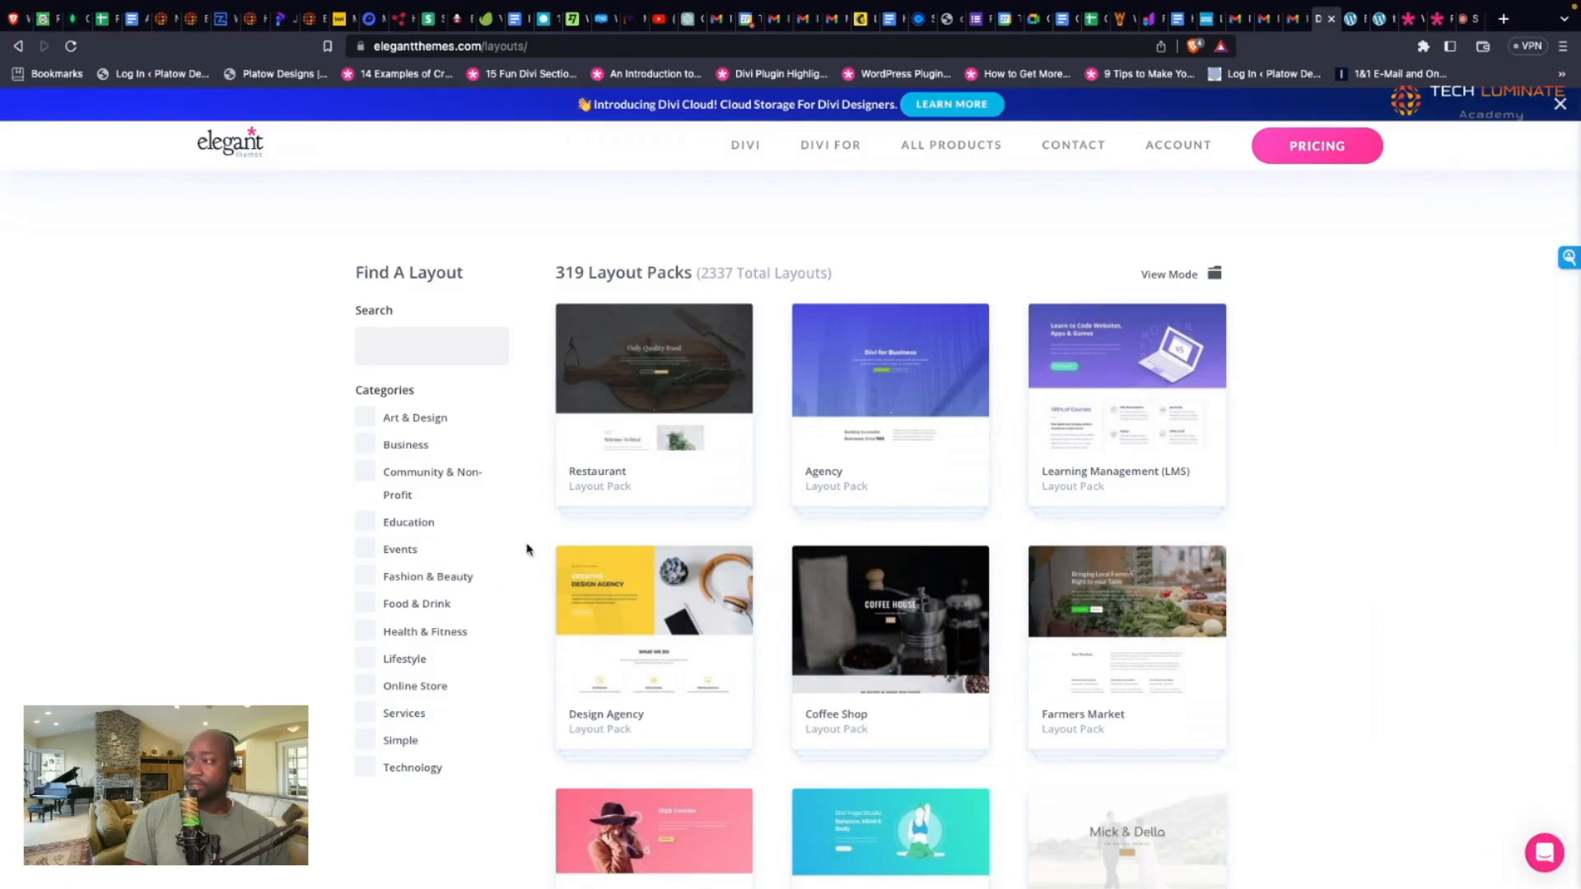
{"action": "scroll", "coordinate": [526, 547], "scroll_direction": "up", "scroll_amount": 3}
{"action": "left_click", "coordinate": [437, 488]}
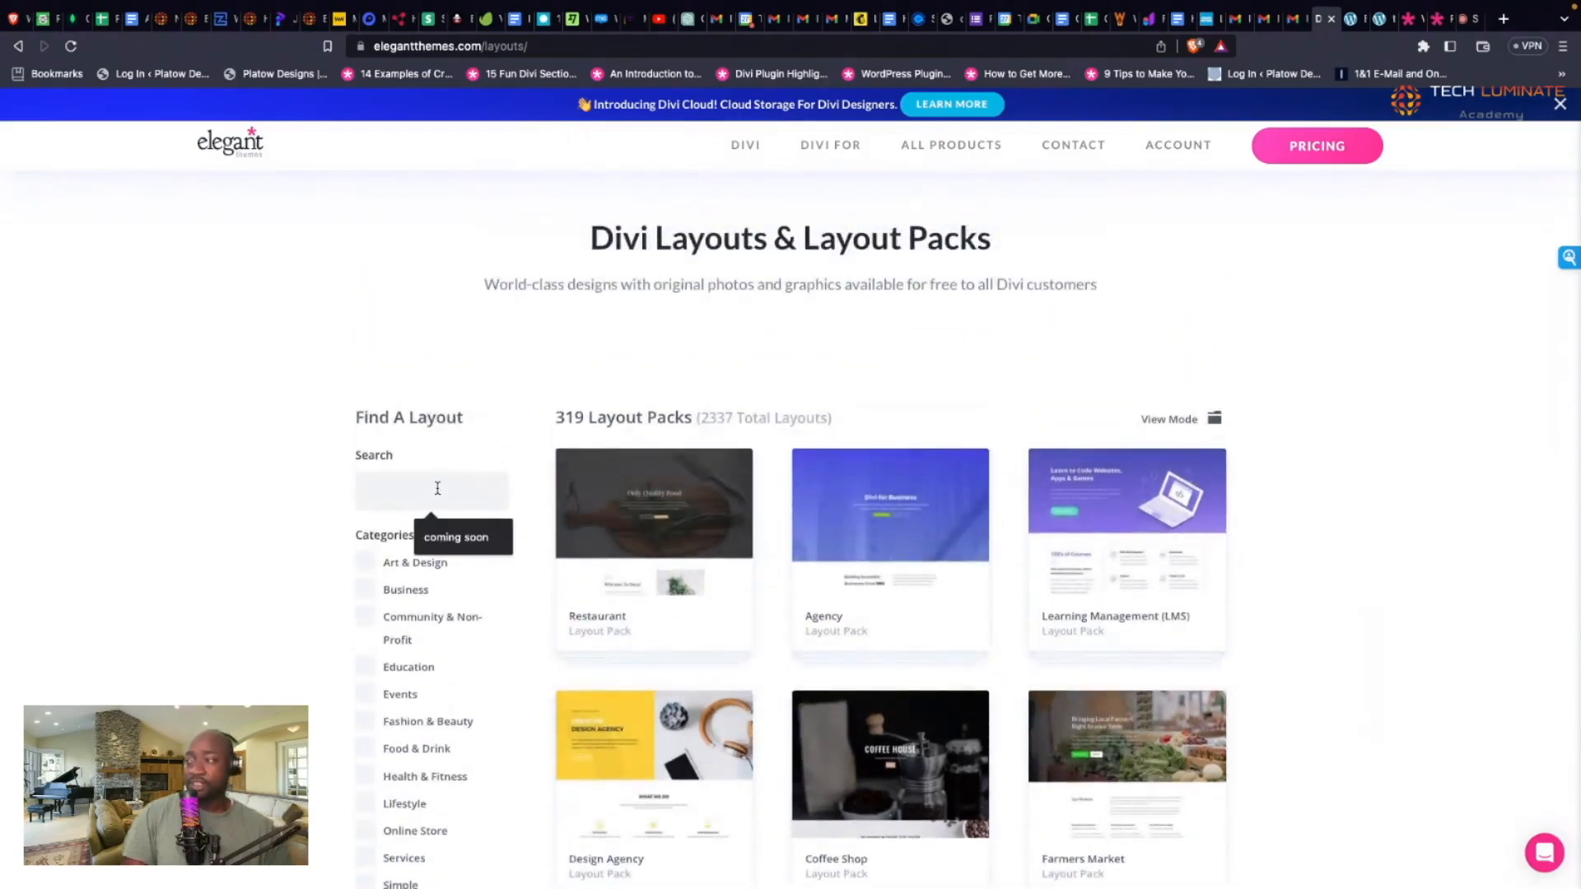
{"action": "type", "text": "port"}
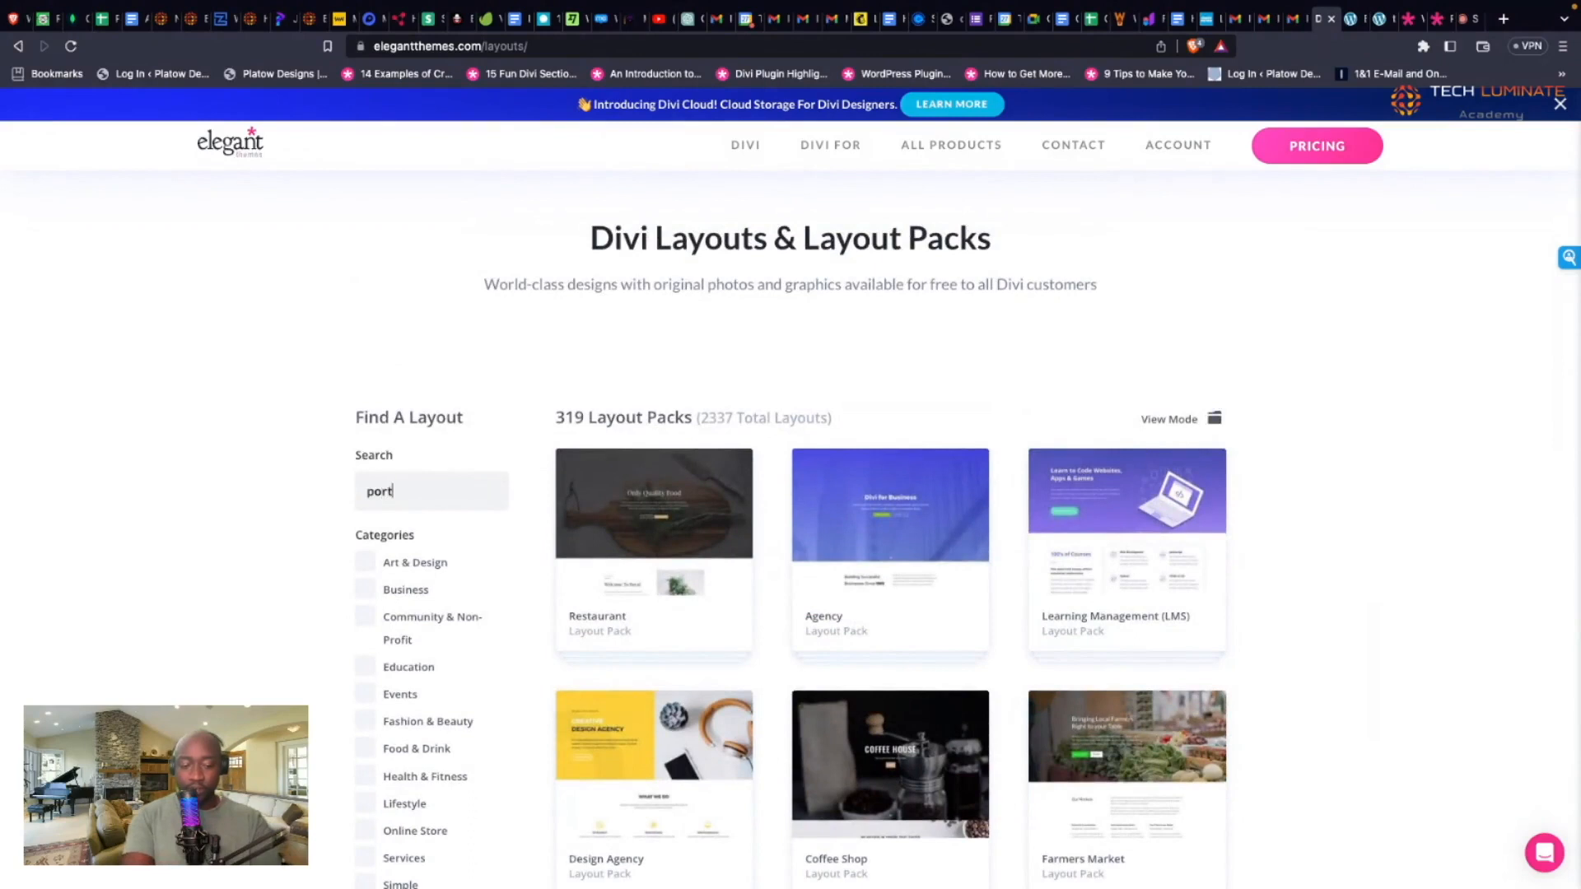
{"action": "type", "text": "folio"}
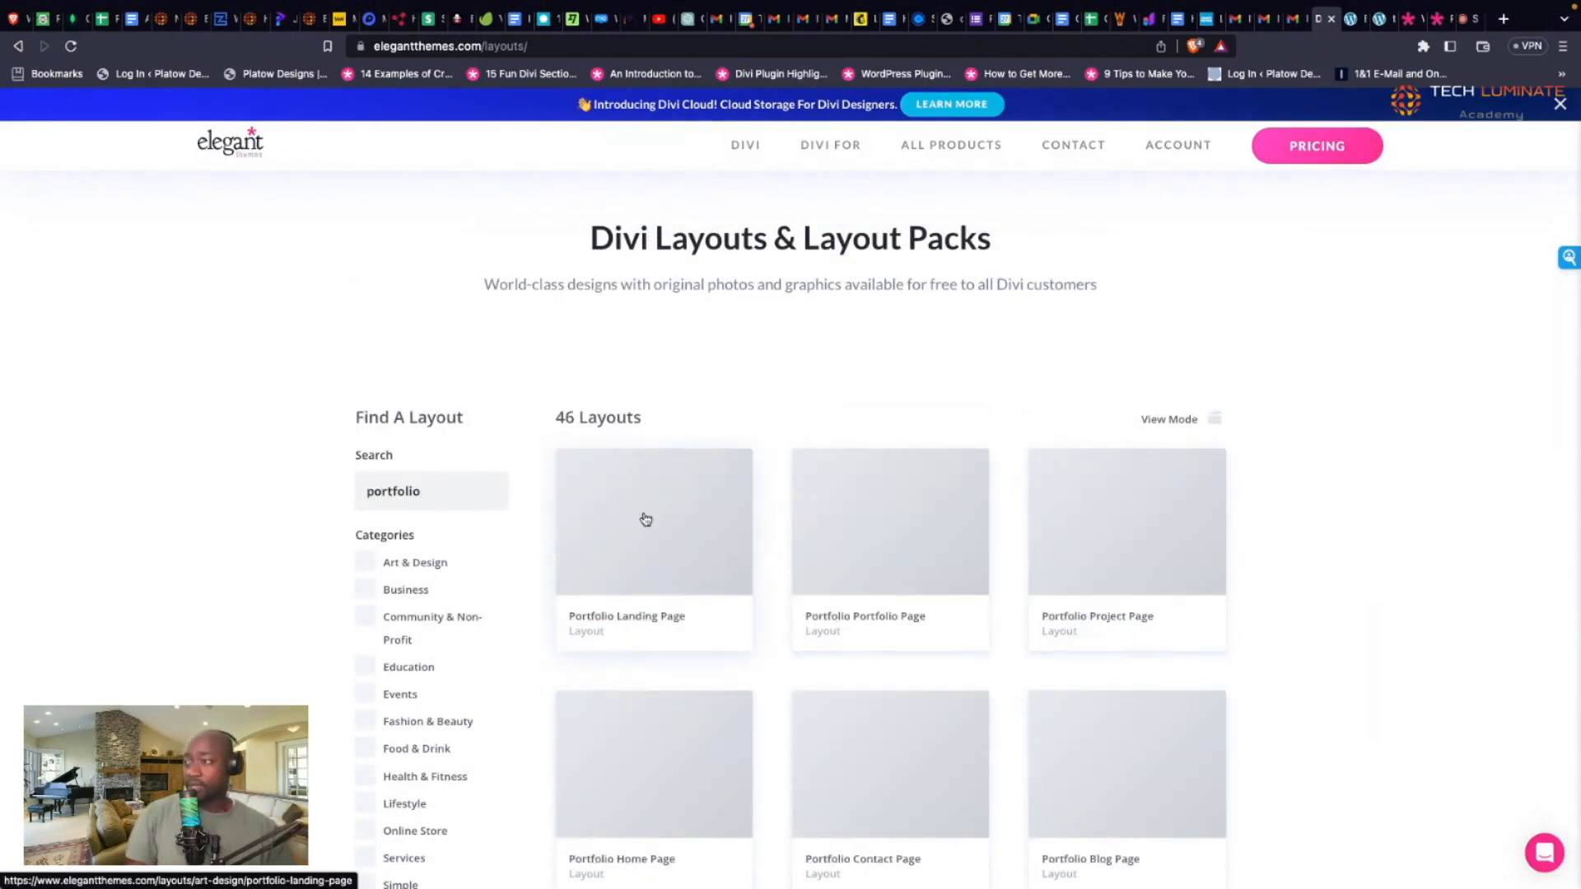
Step: Browse through the 46 portfolio layout results
{"action": "scroll", "coordinate": [646, 519], "scroll_direction": "down", "scroll_amount": 2}
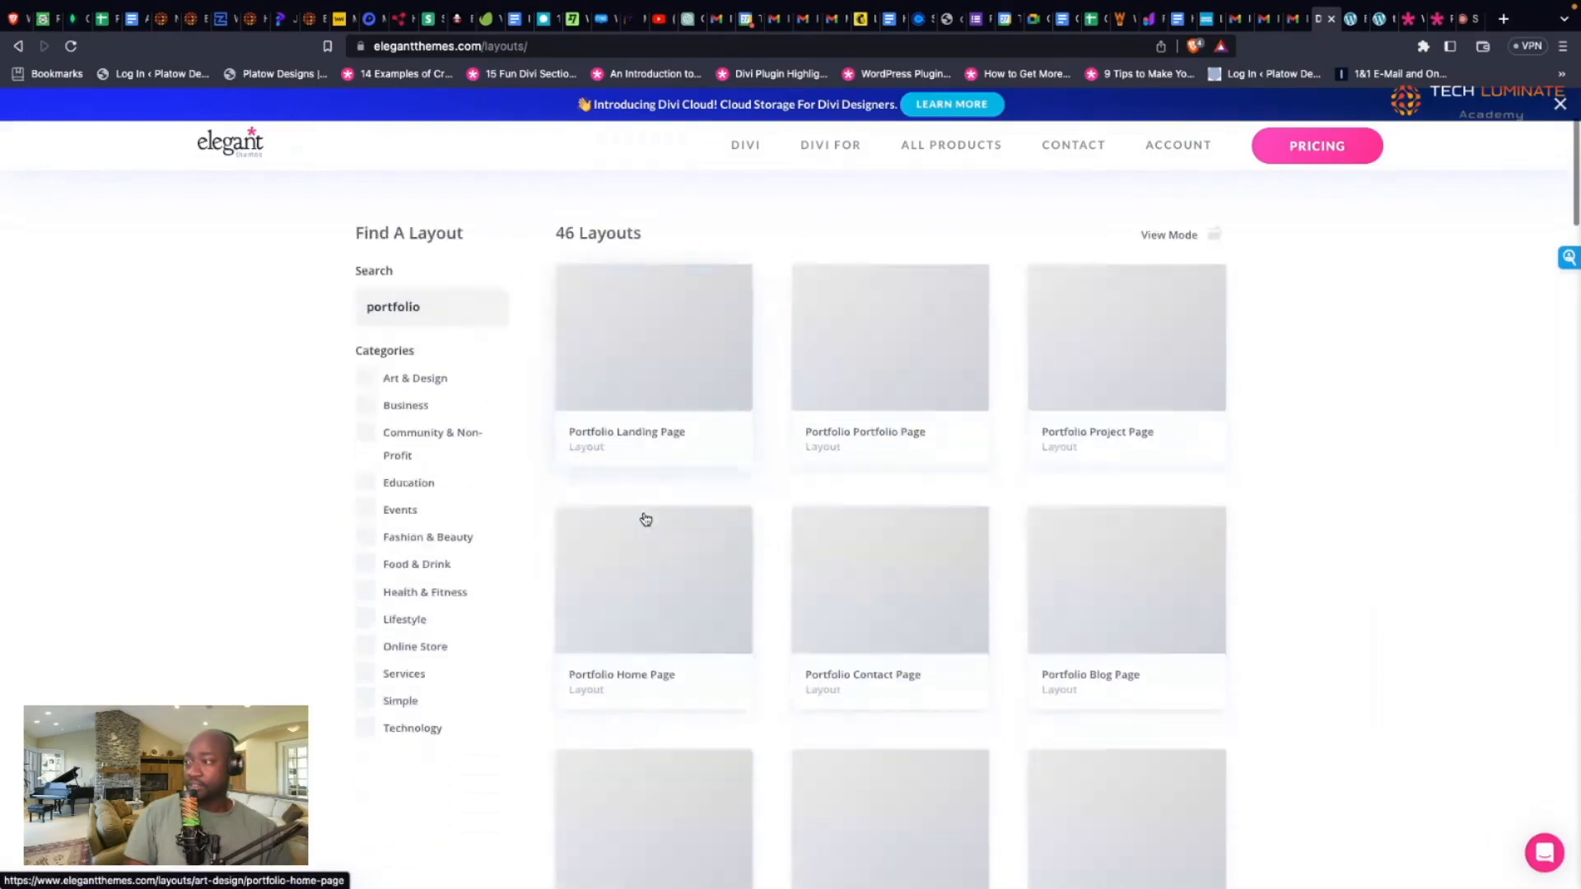
{"action": "scroll", "coordinate": [646, 519], "scroll_direction": "down", "scroll_amount": 7}
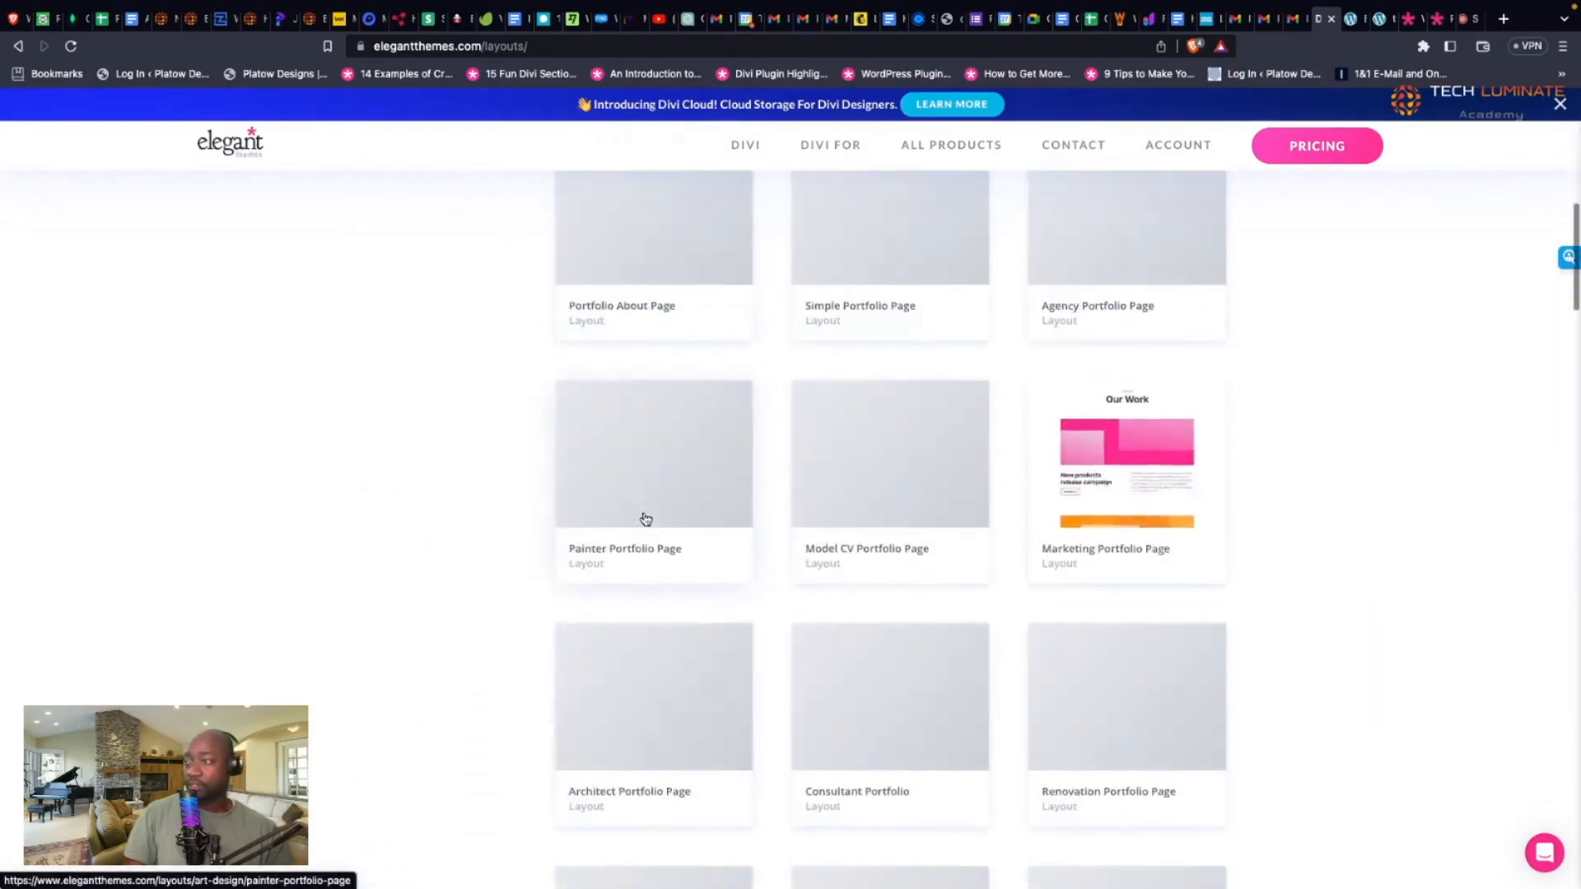
{"action": "scroll", "coordinate": [645, 519], "scroll_direction": "up", "scroll_amount": 2}
{"action": "scroll", "coordinate": [645, 519], "scroll_direction": "up", "scroll_amount": 6}
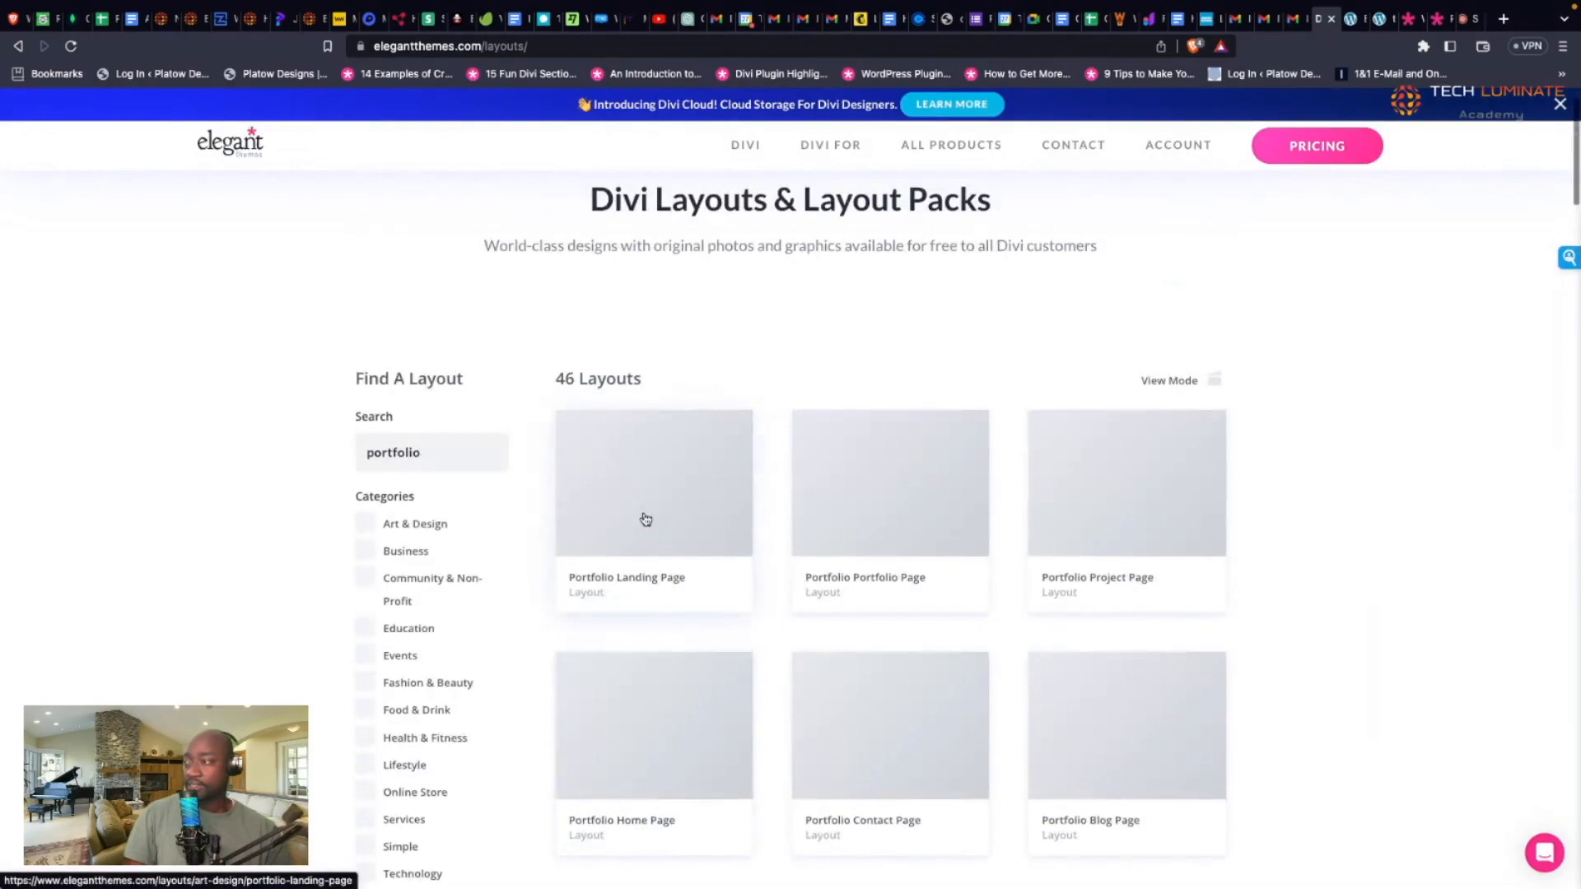
{"action": "scroll", "coordinate": [631, 409], "scroll_direction": "down", "scroll_amount": 13}
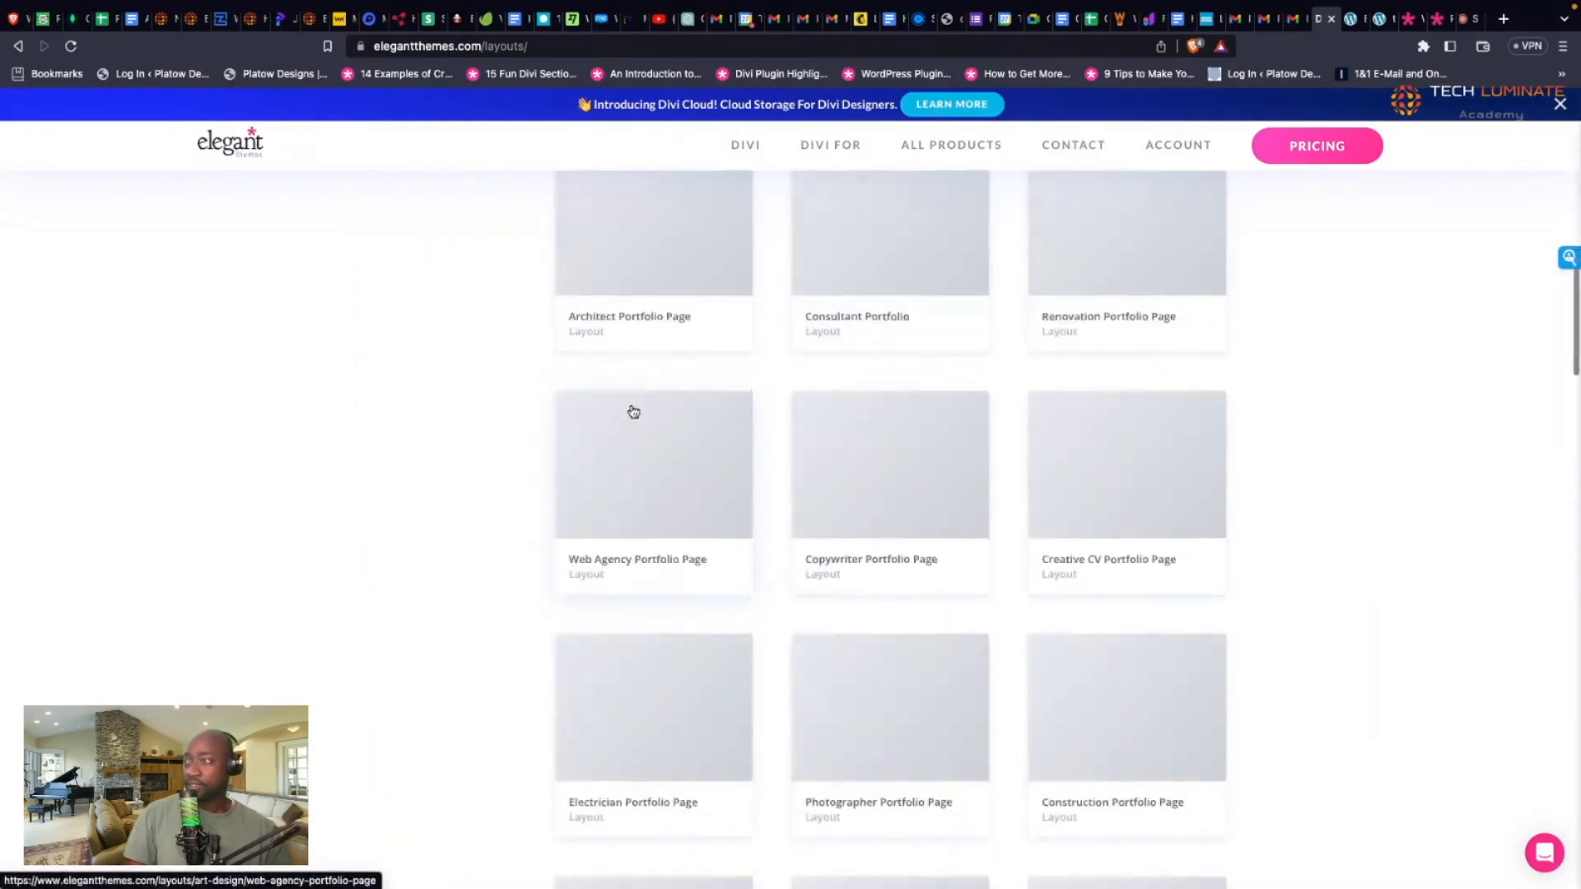
{"action": "scroll", "coordinate": [631, 409], "scroll_direction": "up", "scroll_amount": 3}
{"action": "scroll", "coordinate": [633, 411], "scroll_direction": "up", "scroll_amount": 12}
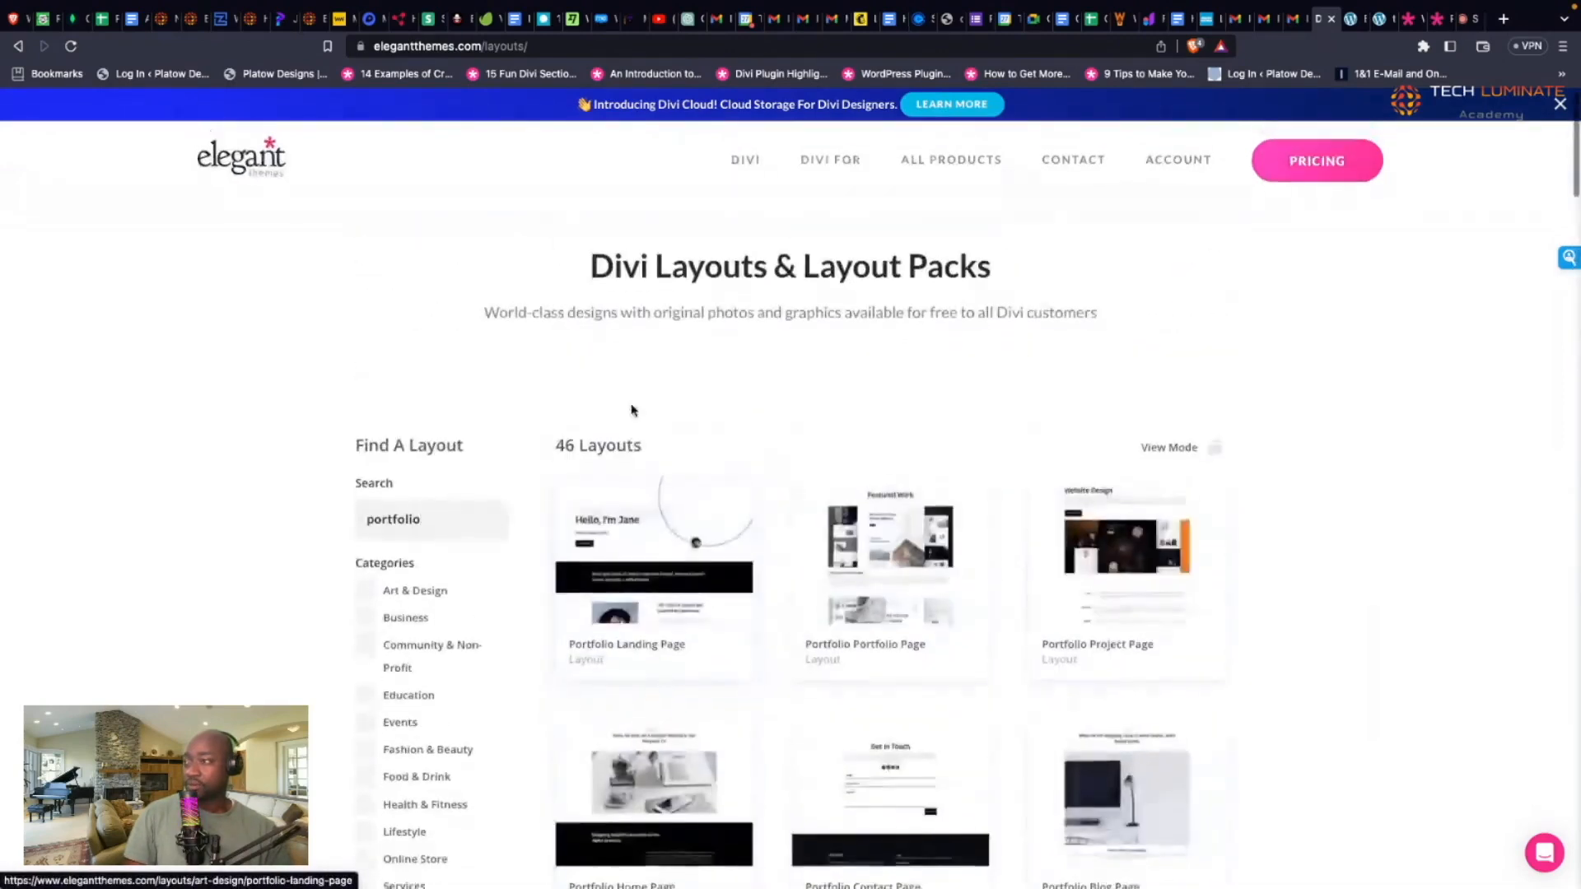
{"action": "scroll", "coordinate": [633, 411], "scroll_direction": "down", "scroll_amount": 1}
{"action": "scroll", "coordinate": [633, 411], "scroll_direction": "down", "scroll_amount": 7}
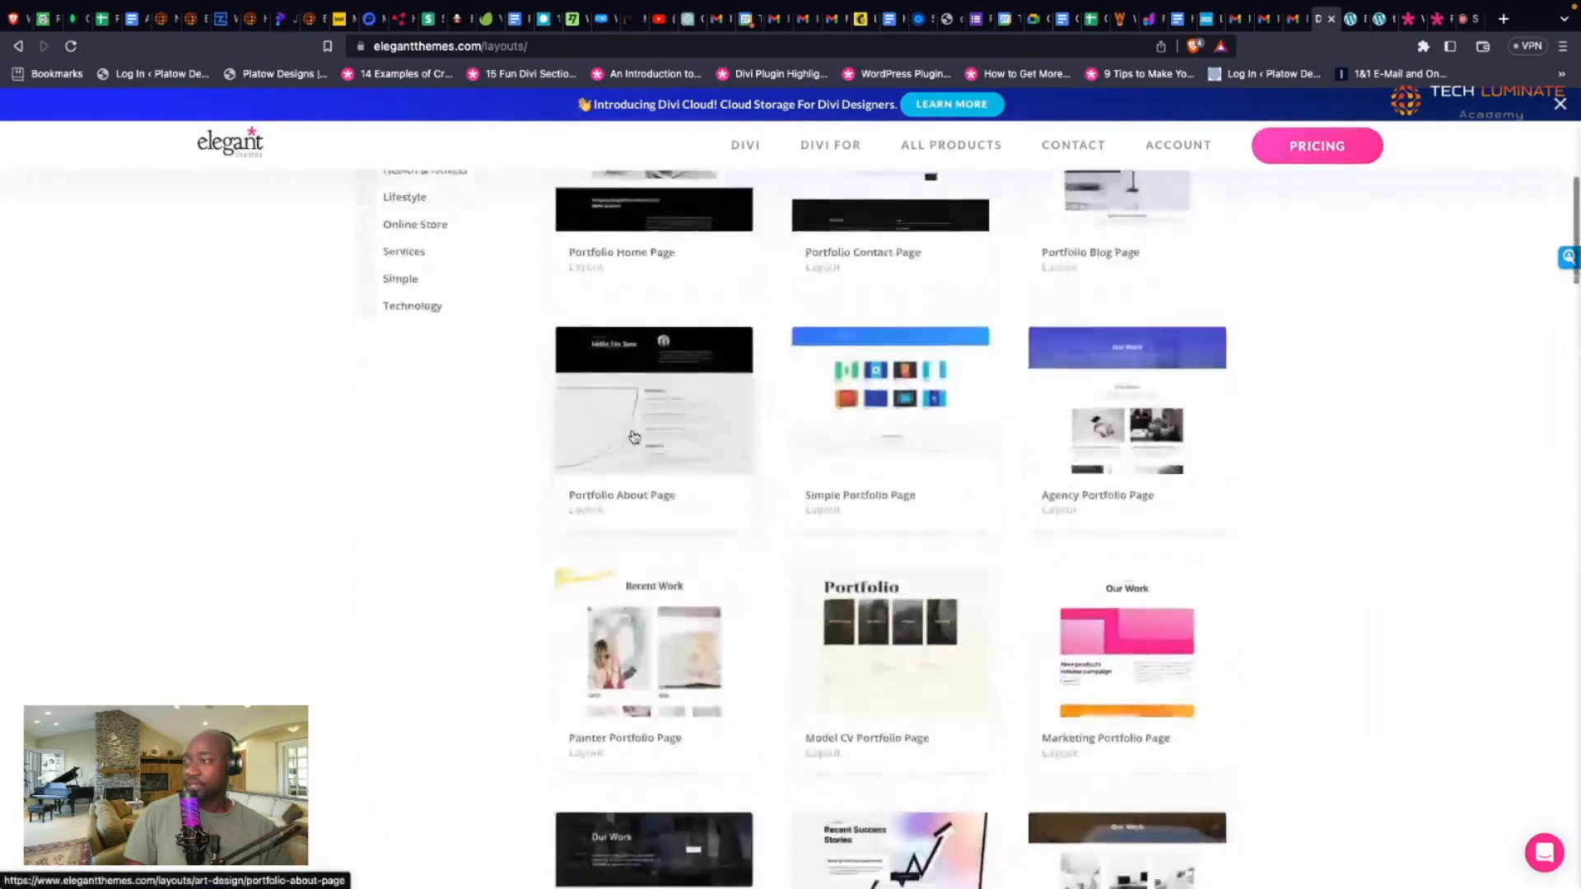
{"action": "scroll", "coordinate": [633, 437], "scroll_direction": "down", "scroll_amount": 8}
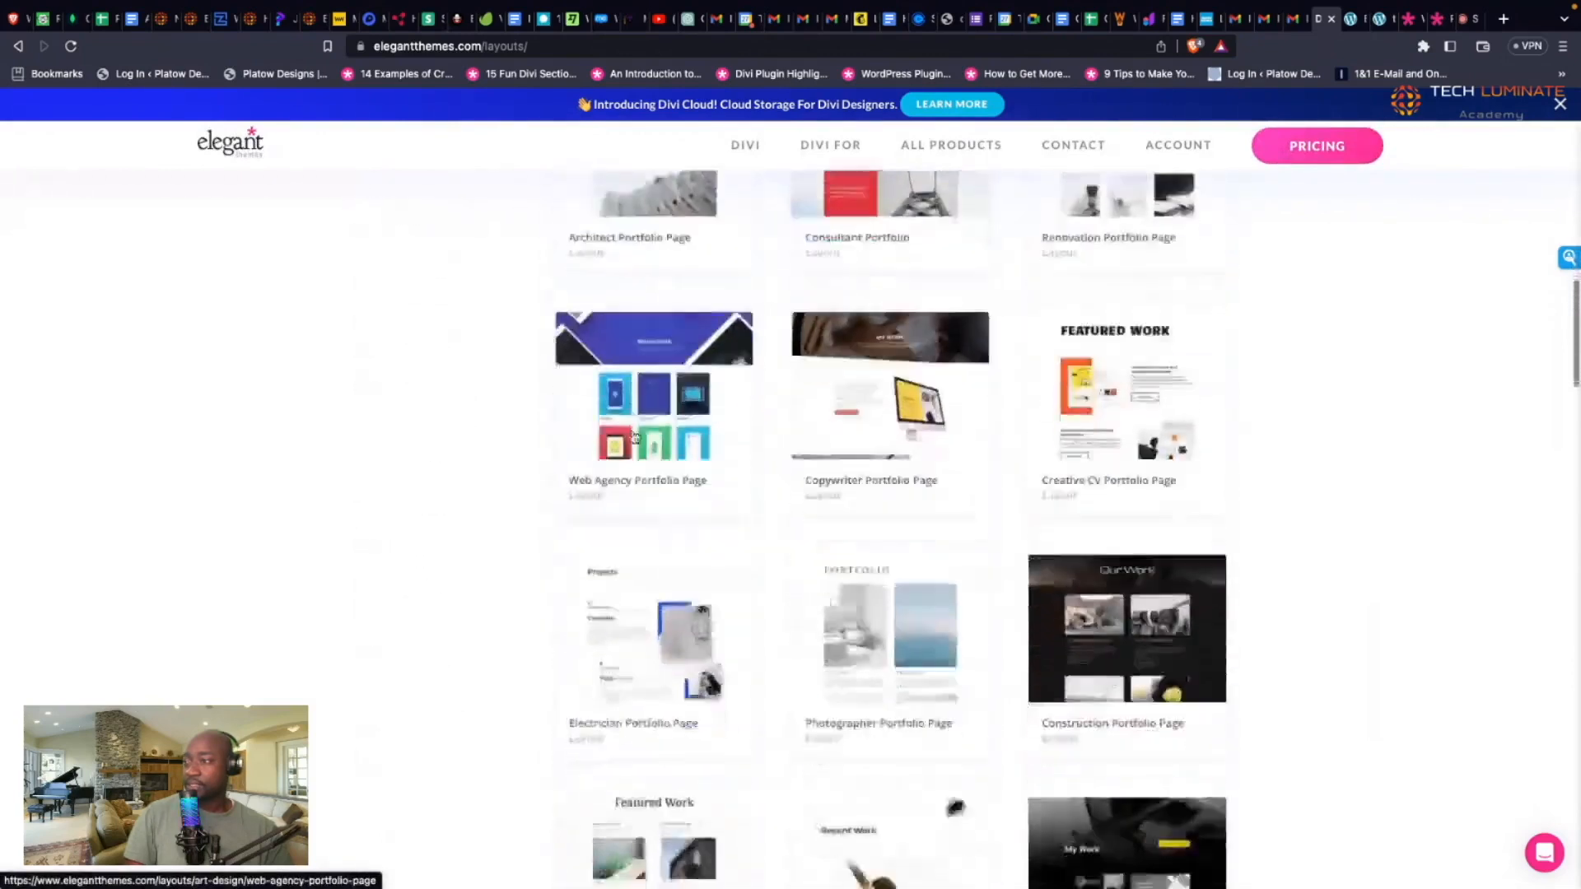
{"action": "scroll", "coordinate": [604, 415], "scroll_direction": "up", "scroll_amount": 16}
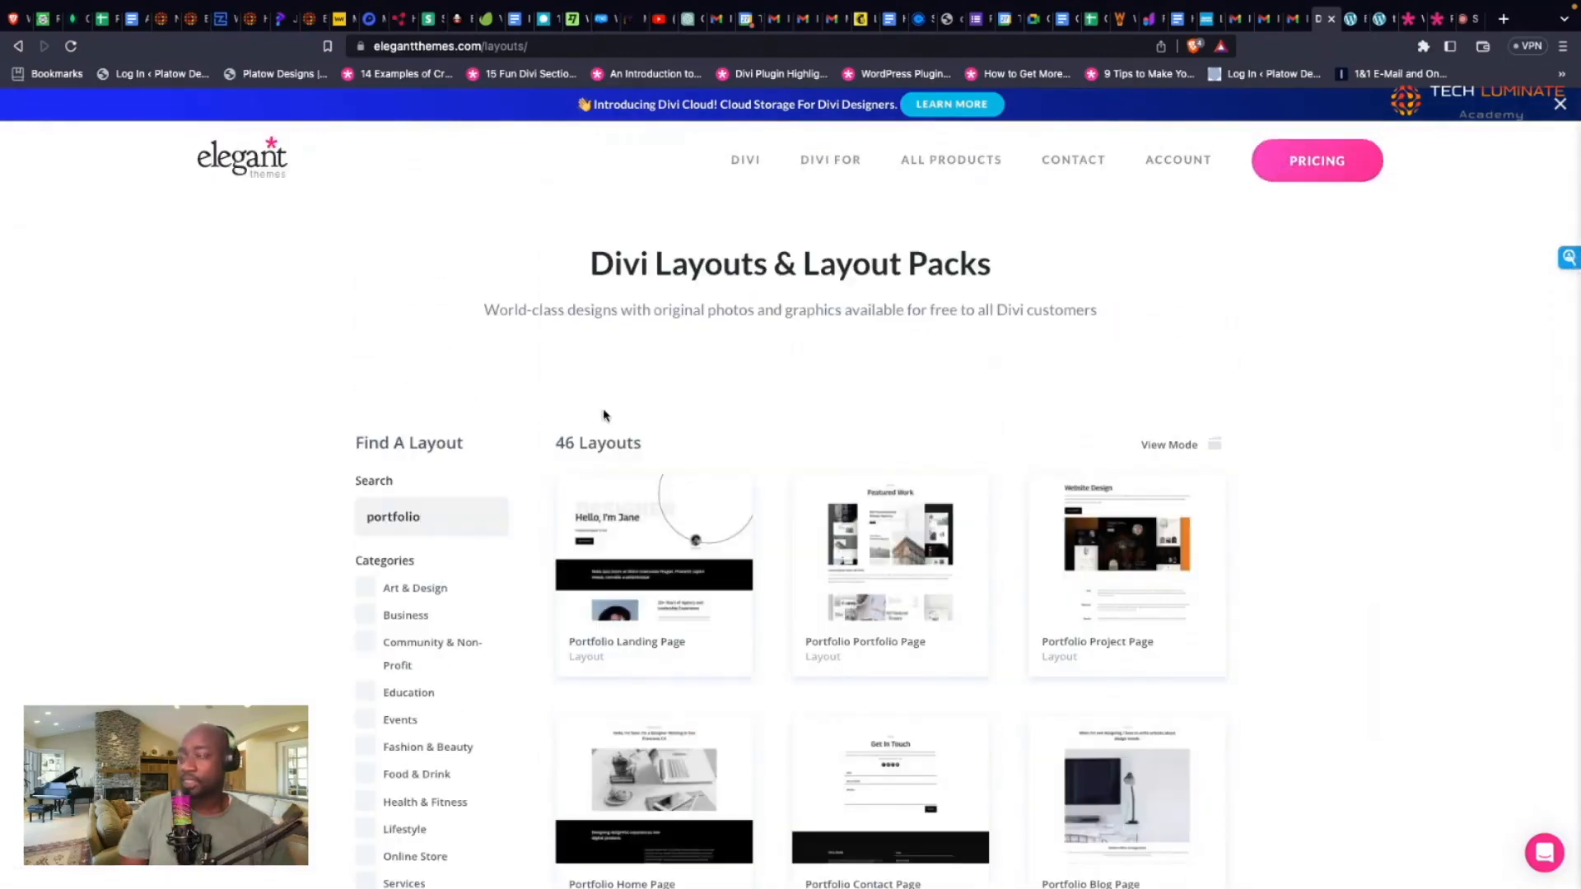
{"action": "scroll", "coordinate": [718, 467], "scroll_direction": "down", "scroll_amount": 2}
Step: Open the Portfolio Landing Page layout and launch its live demo
{"action": "left_click", "coordinate": [704, 465]}
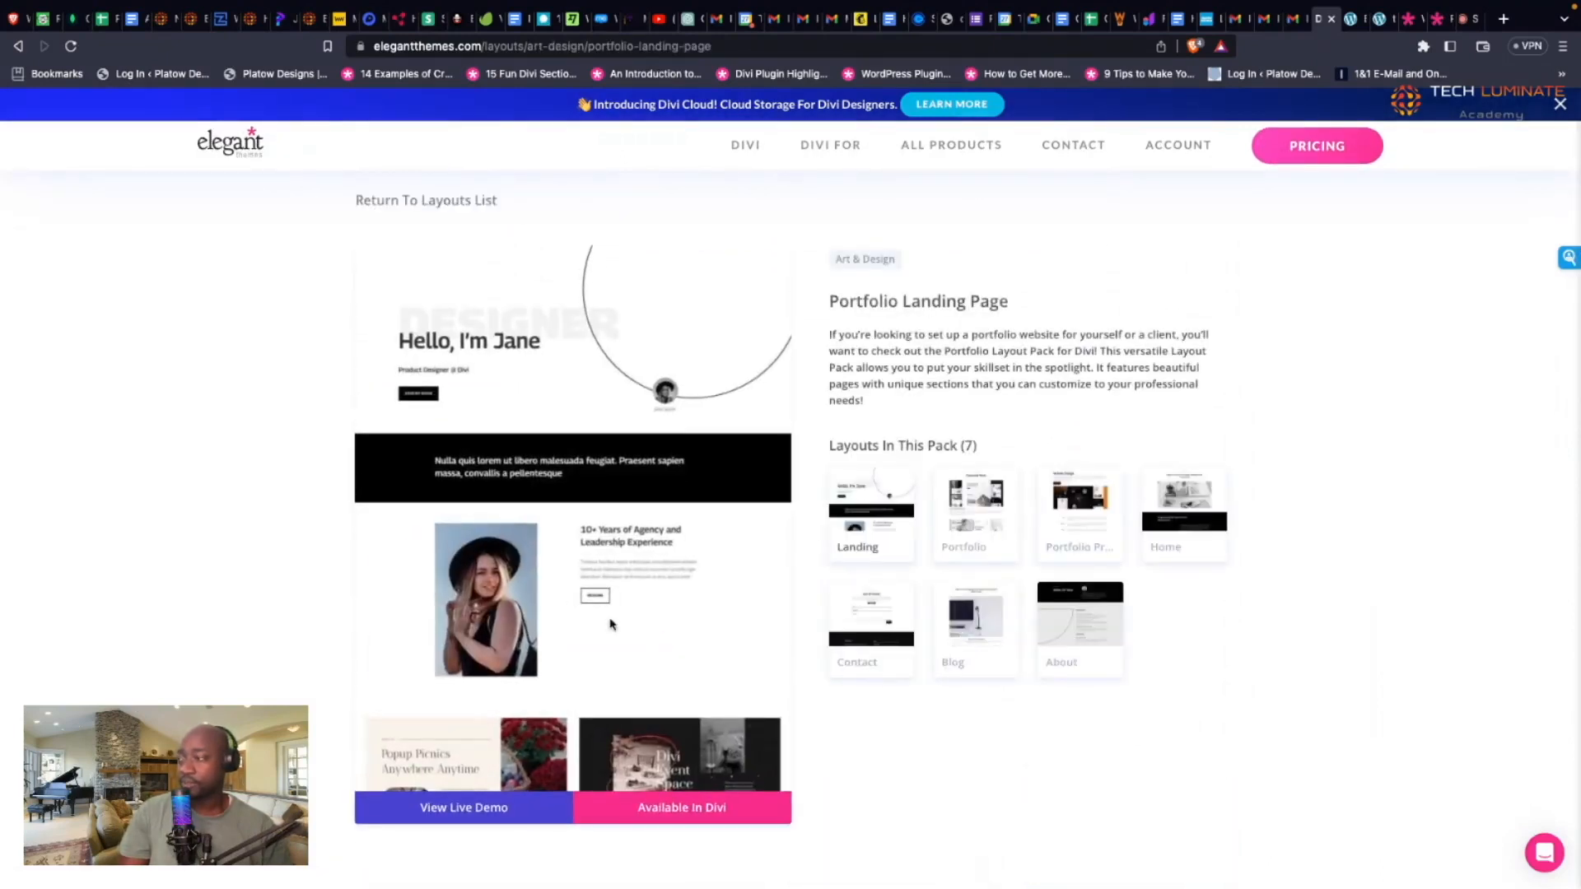
{"action": "scroll", "coordinate": [611, 624], "scroll_direction": "down", "scroll_amount": 2}
{"action": "left_click", "coordinate": [497, 807]}
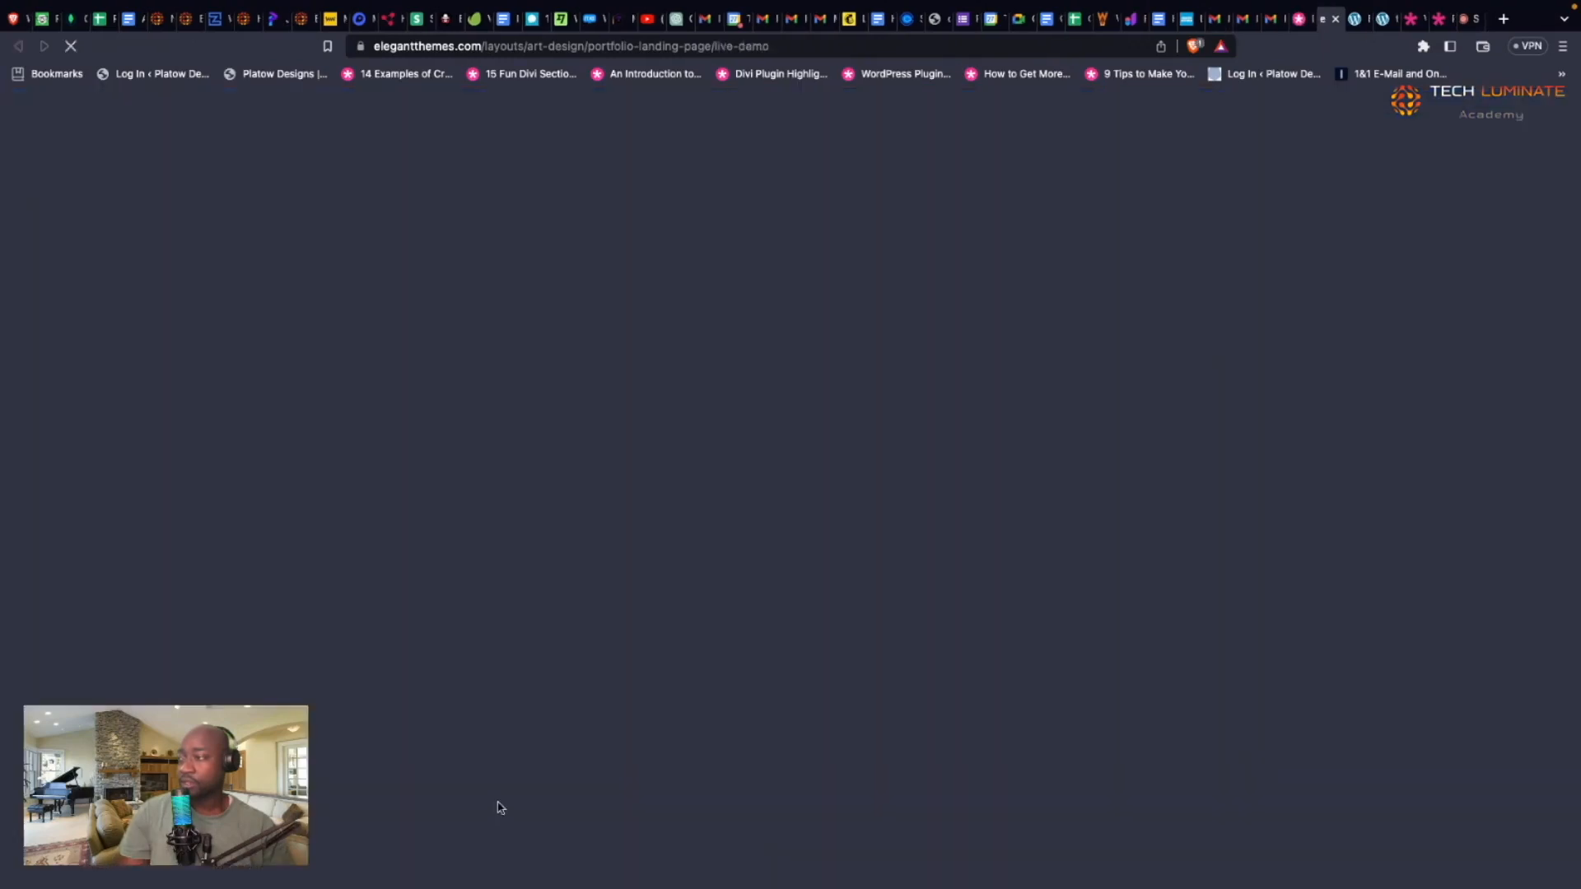
Step: Scroll through the live demo, then return to the layout's details tab
{"action": "scroll", "coordinate": [591, 589], "scroll_direction": "down", "scroll_amount": 7}
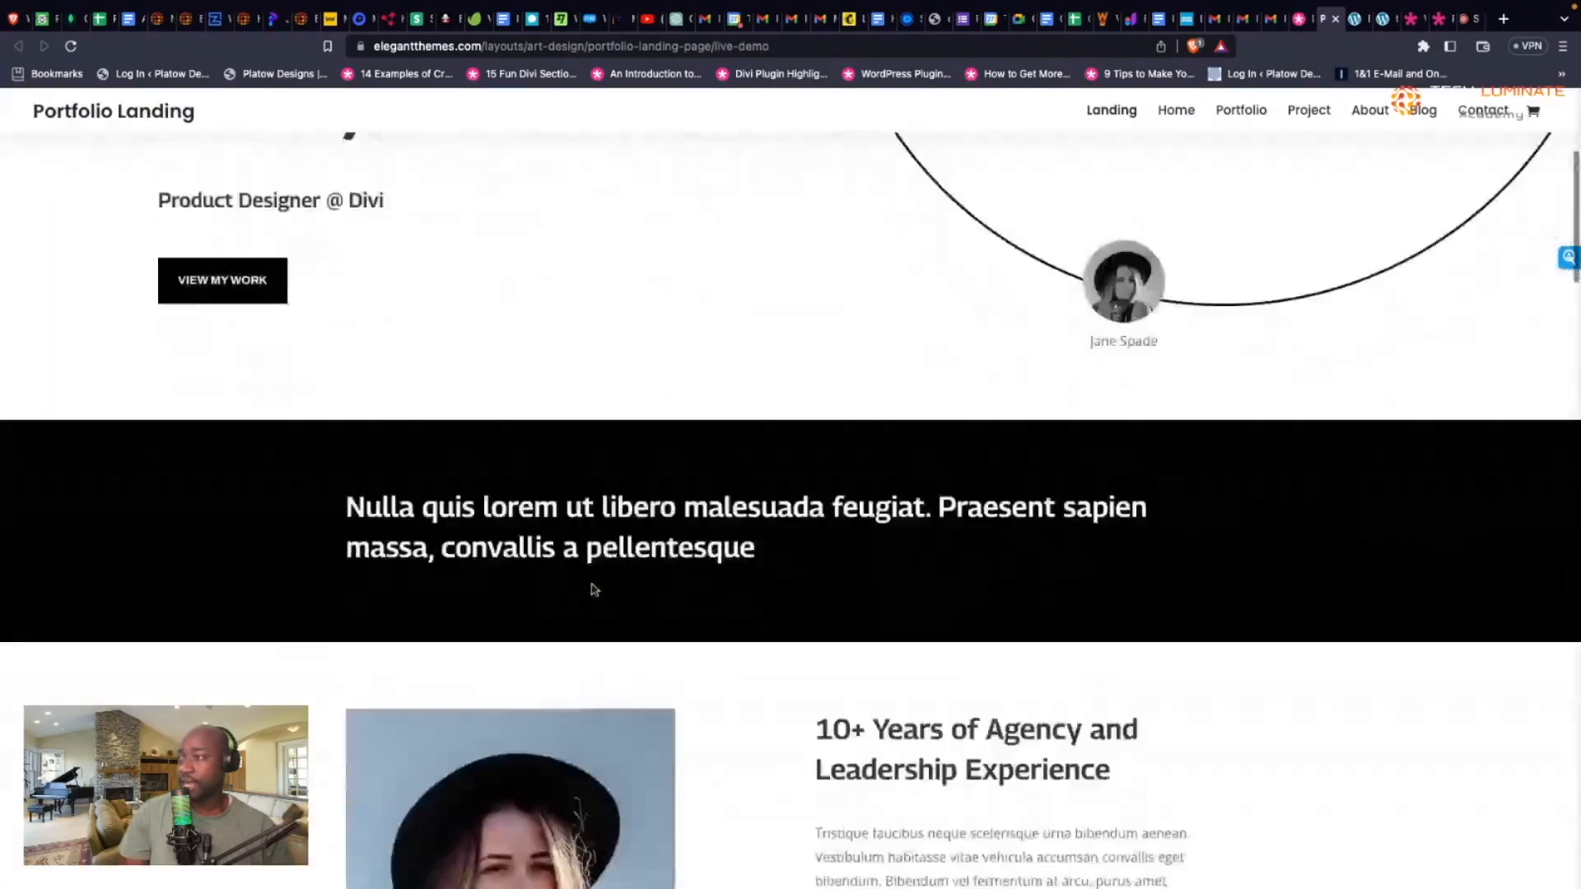
{"action": "scroll", "coordinate": [592, 589], "scroll_direction": "down", "scroll_amount": 11}
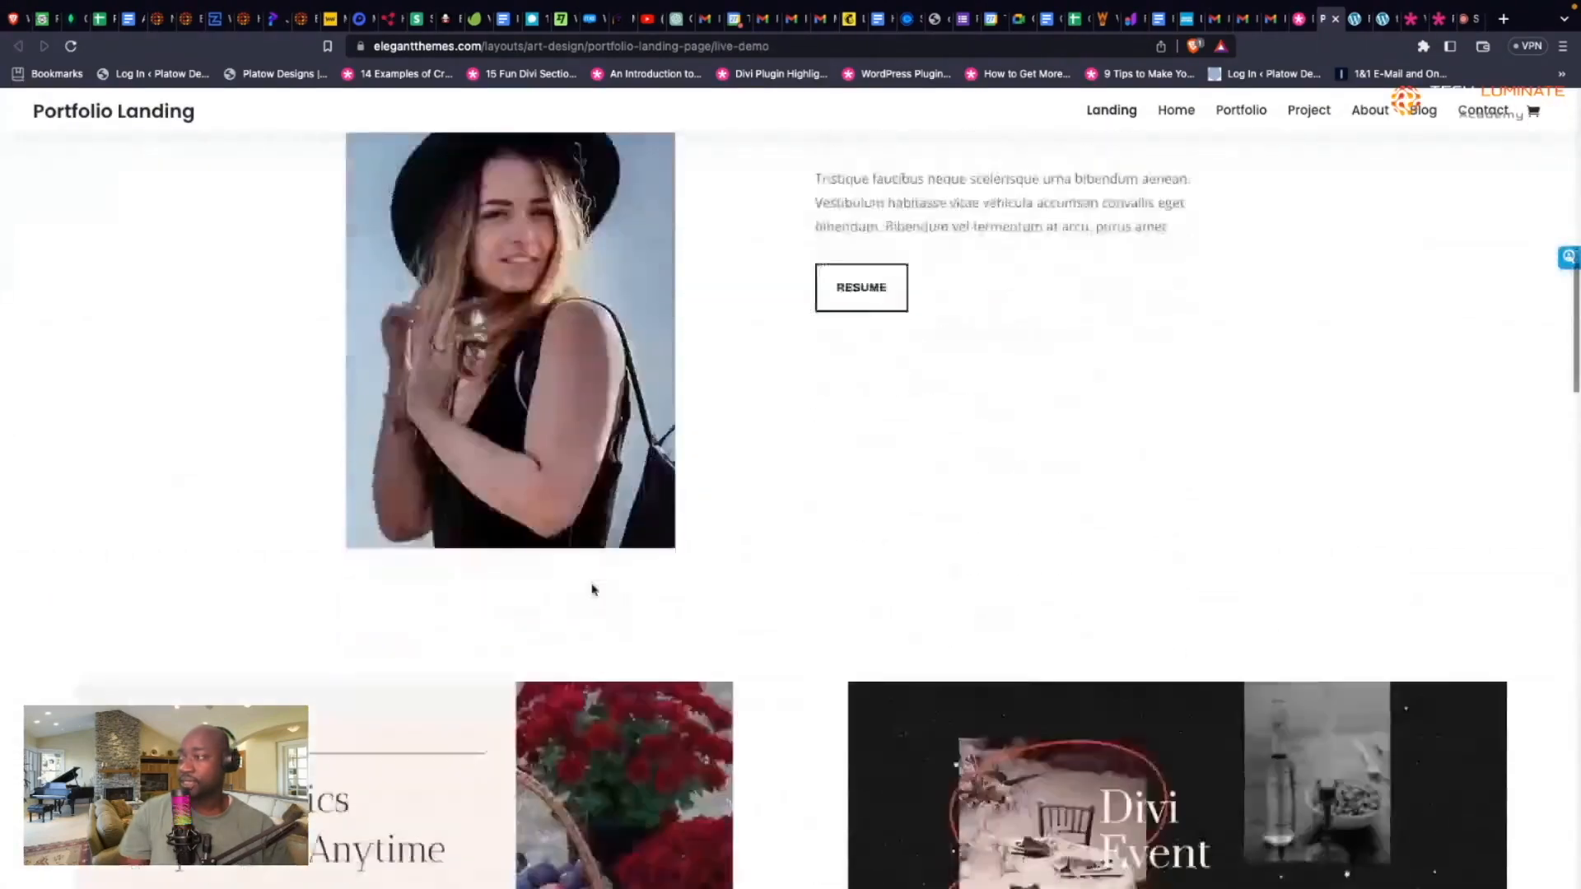
{"action": "scroll", "coordinate": [591, 589], "scroll_direction": "down", "scroll_amount": 7}
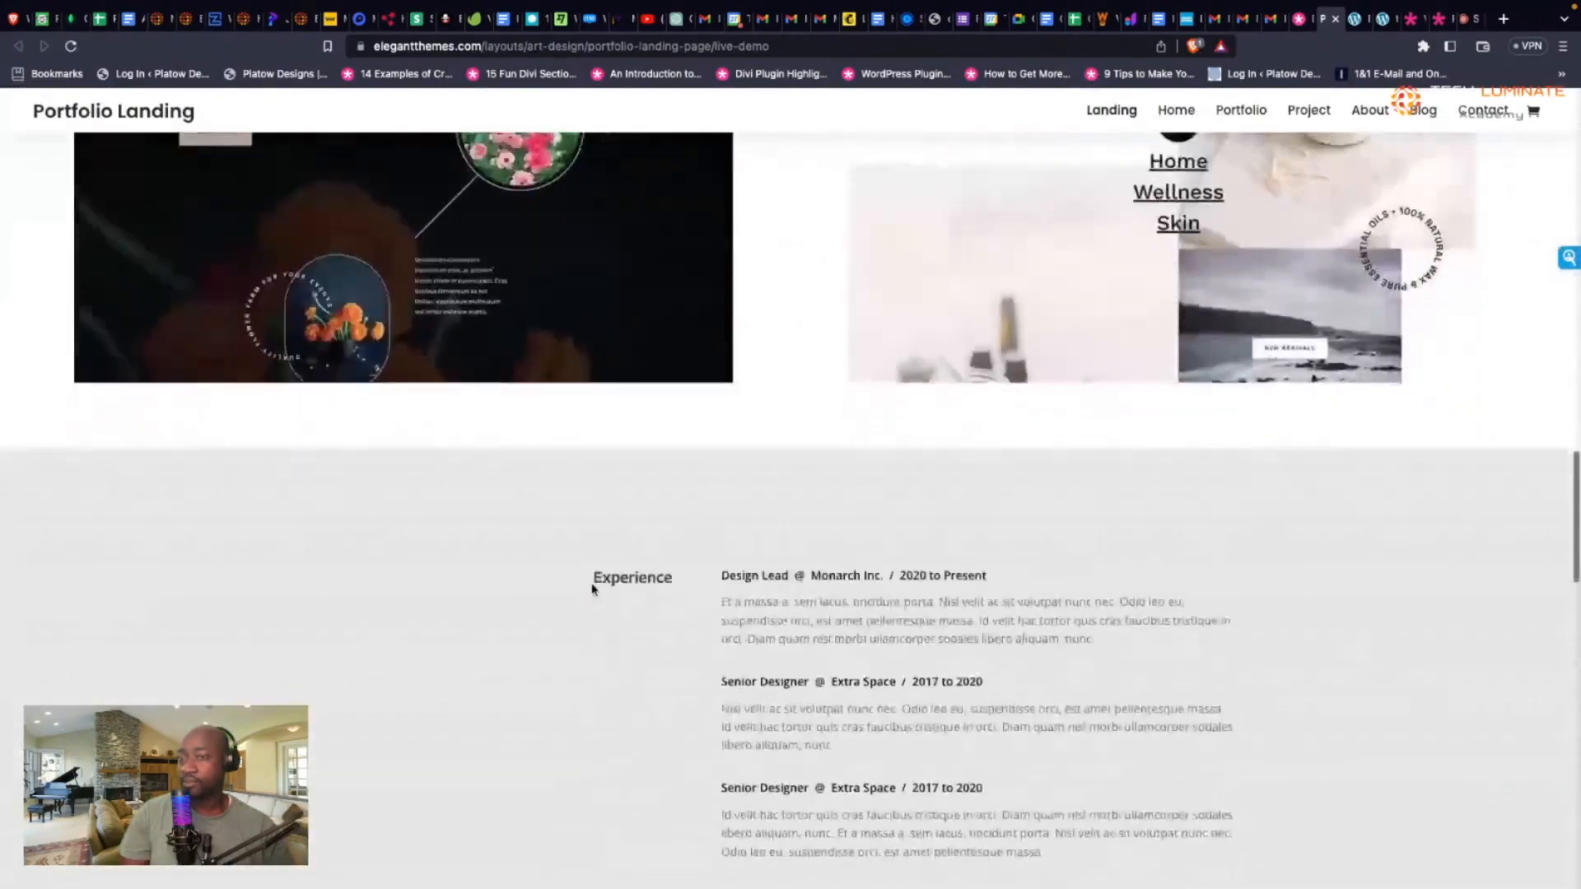
{"action": "scroll", "coordinate": [591, 589], "scroll_direction": "up", "scroll_amount": 7}
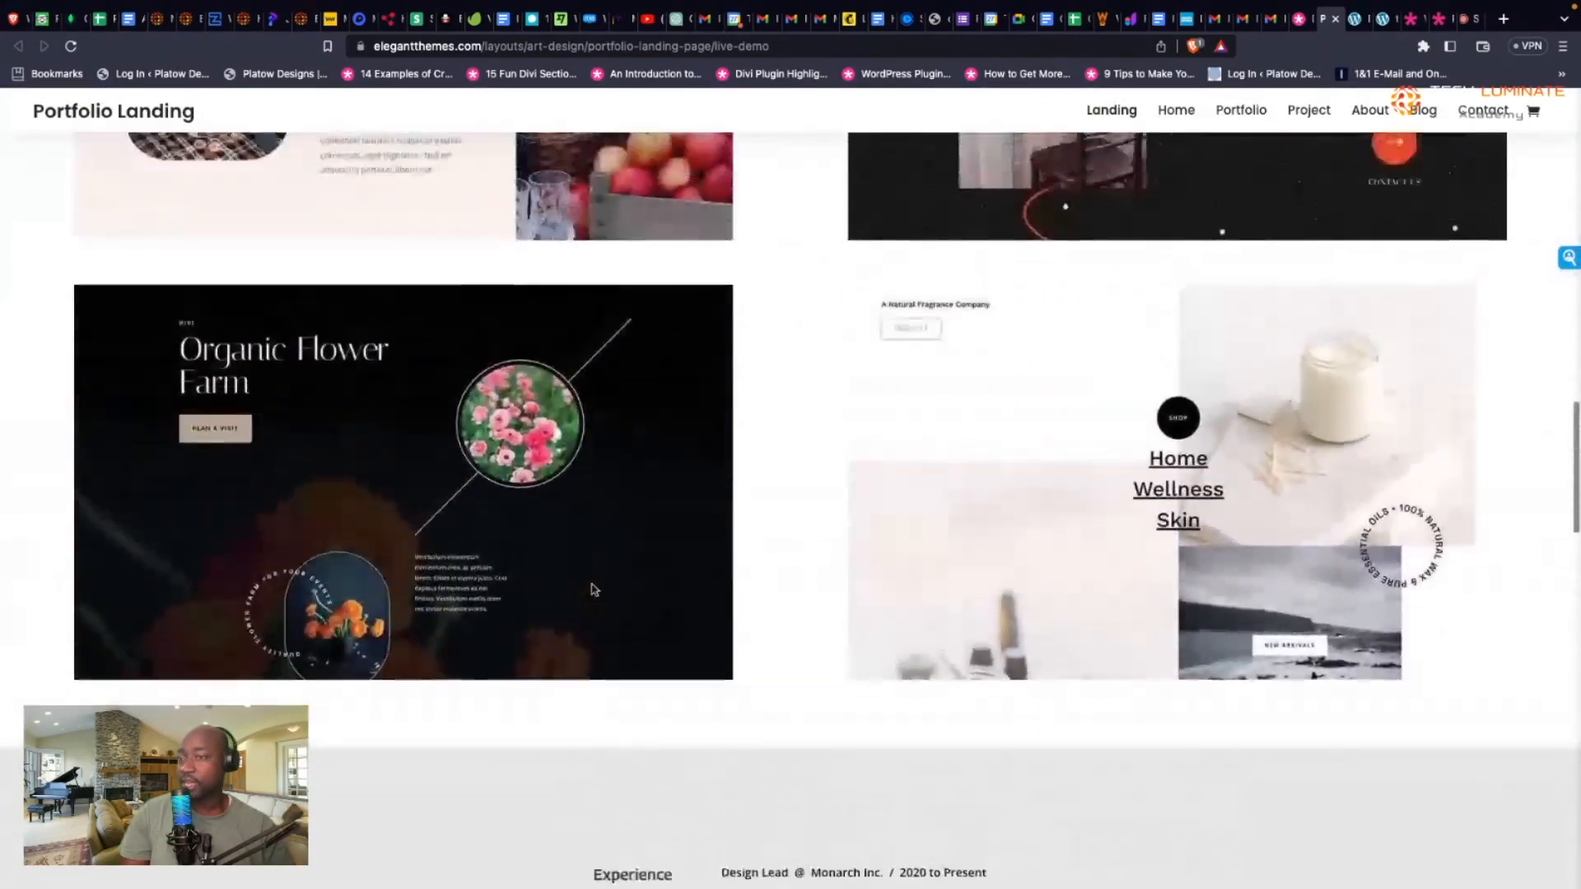
{"action": "scroll", "coordinate": [592, 588], "scroll_direction": "up", "scroll_amount": 5}
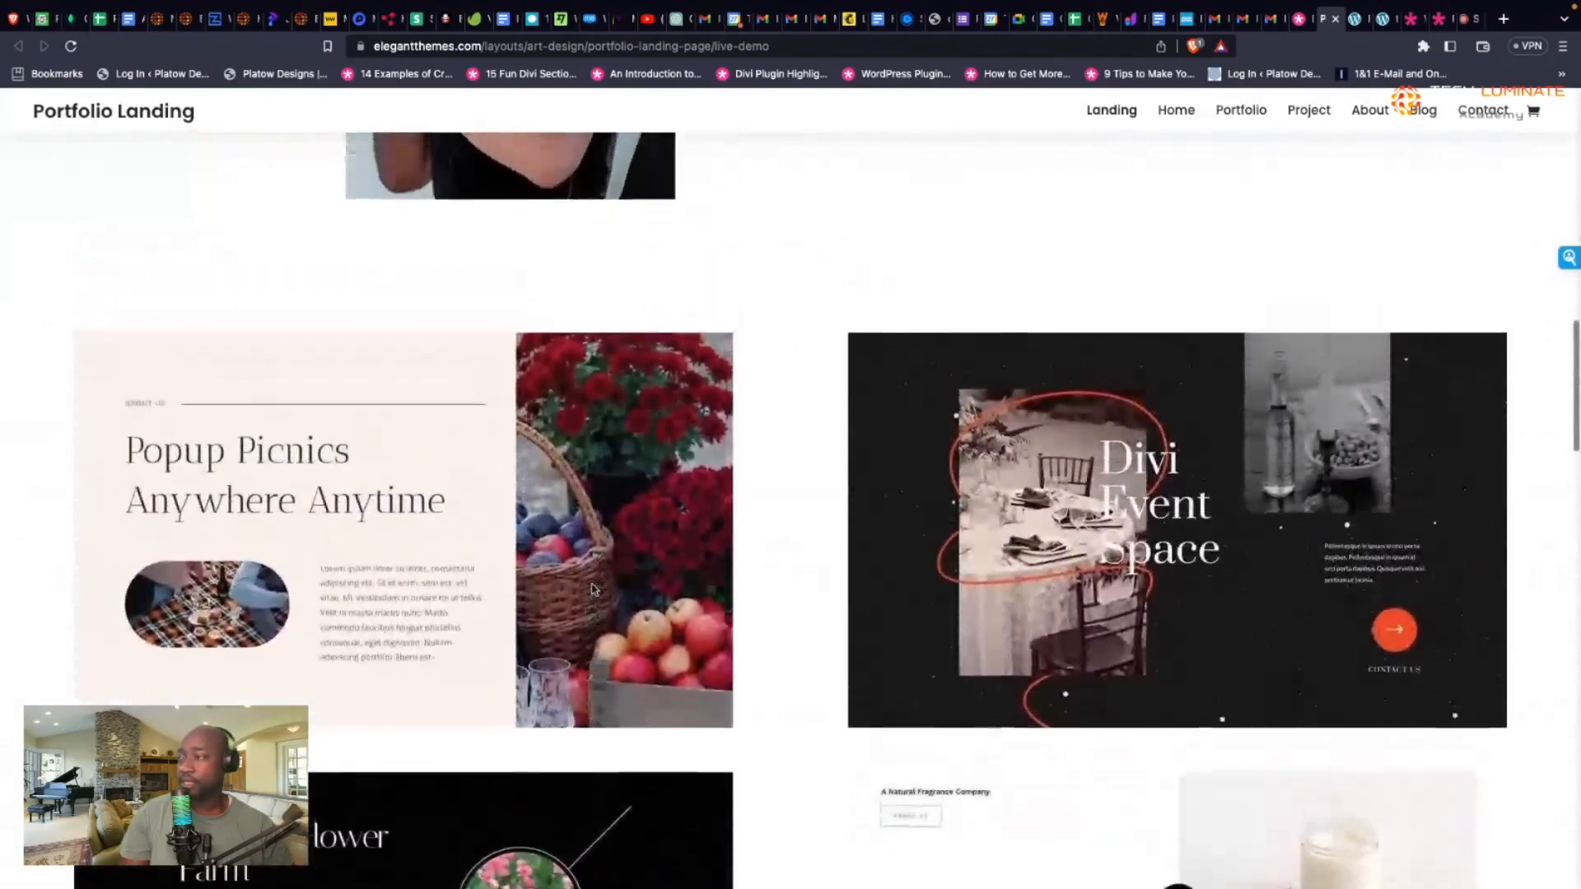
{"action": "scroll", "coordinate": [591, 589], "scroll_direction": "up", "scroll_amount": 6}
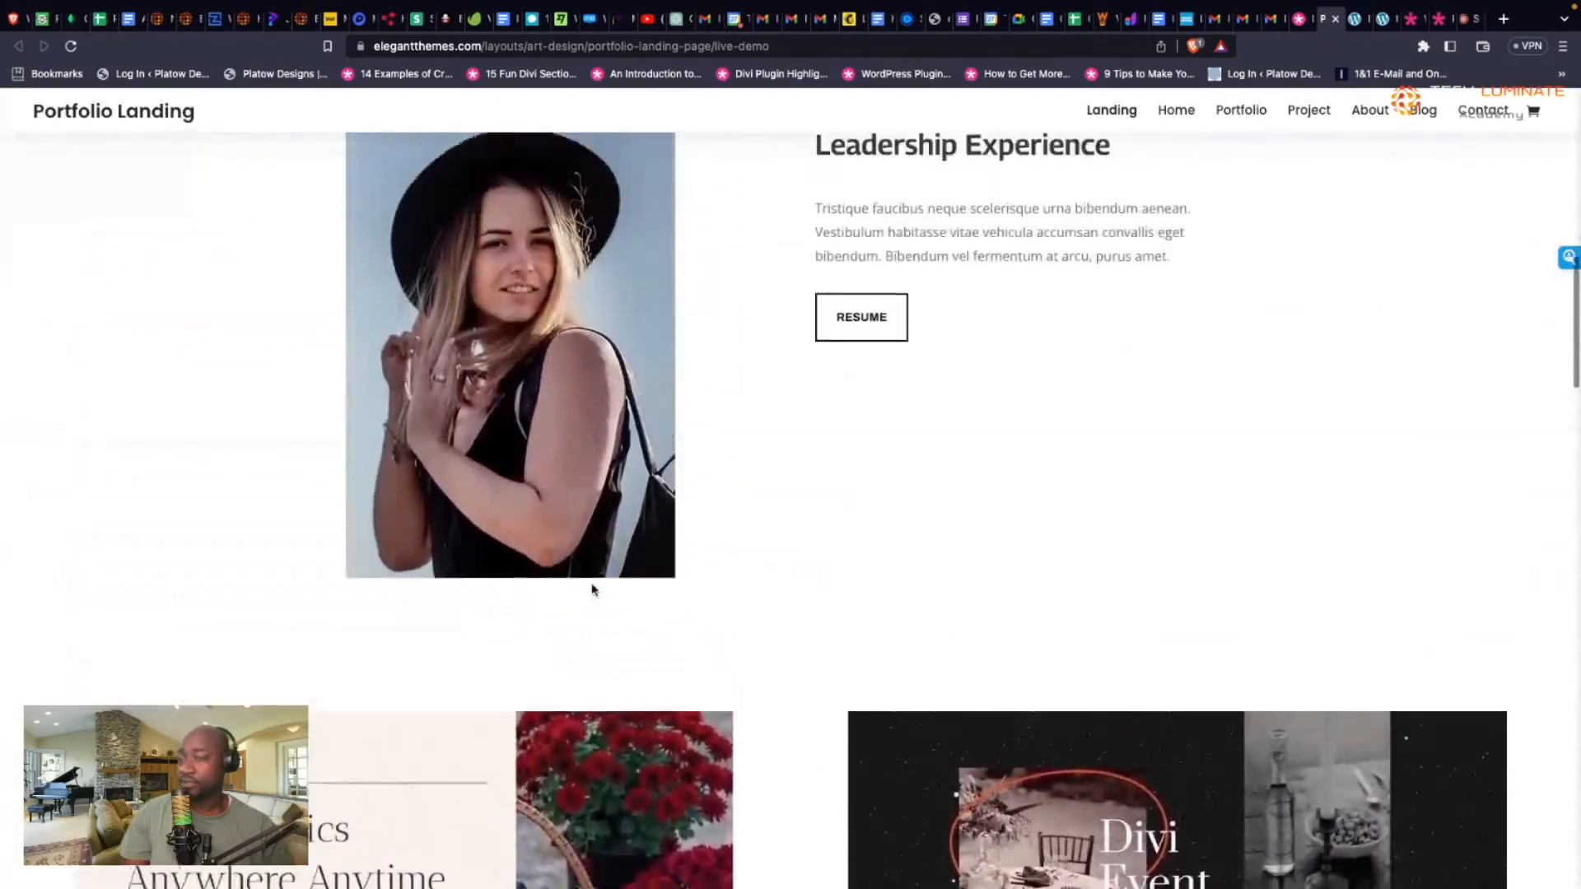
{"action": "scroll", "coordinate": [592, 589], "scroll_direction": "up", "scroll_amount": 5}
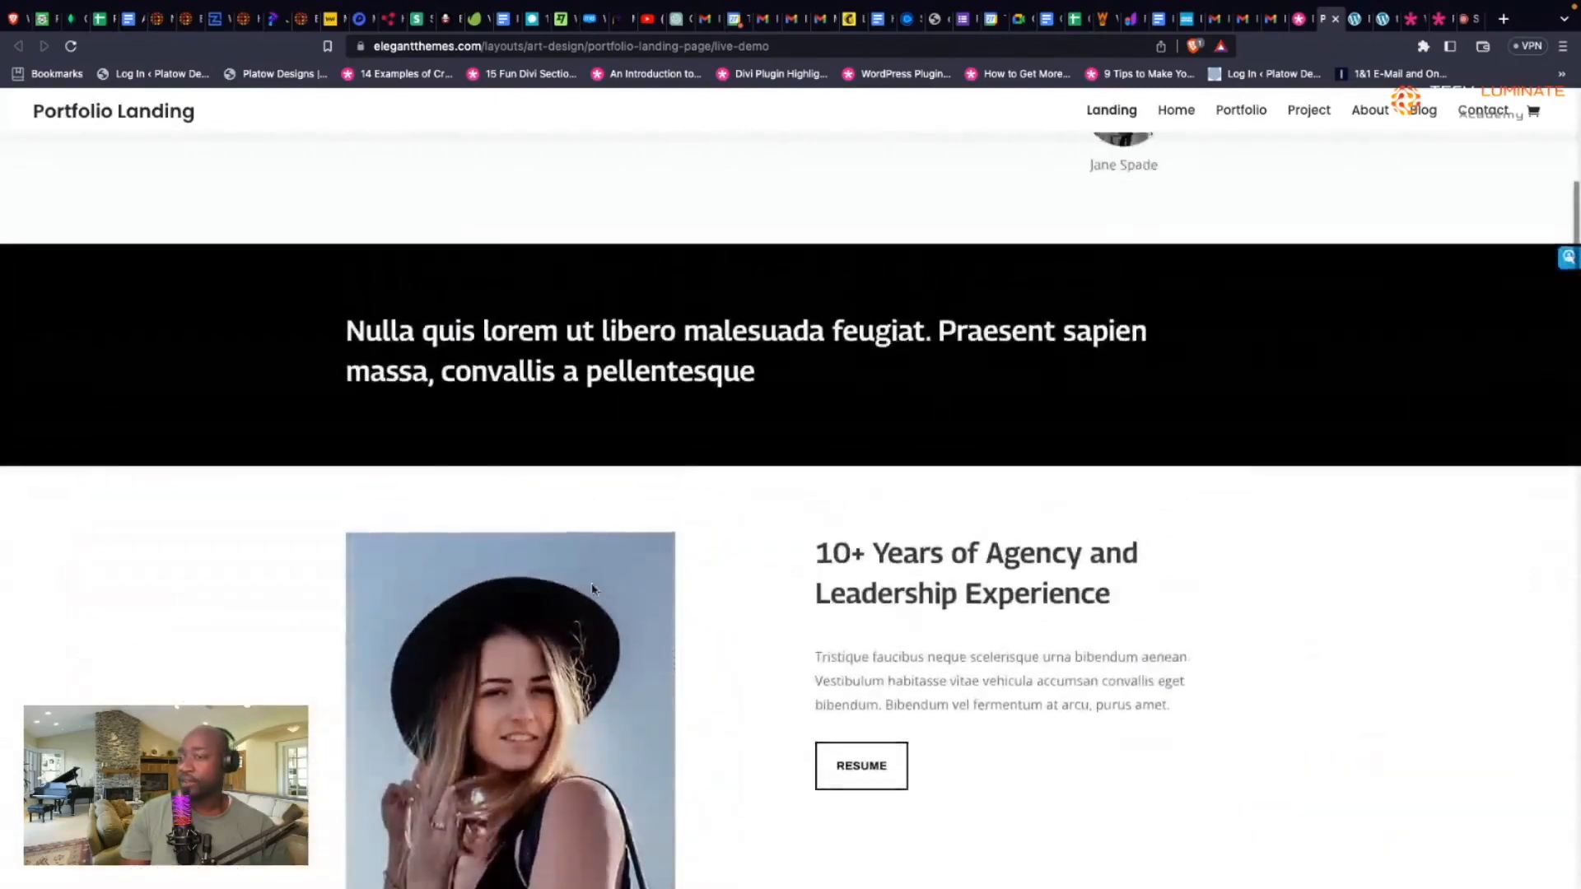
{"action": "scroll", "coordinate": [595, 589], "scroll_direction": "up", "scroll_amount": 1}
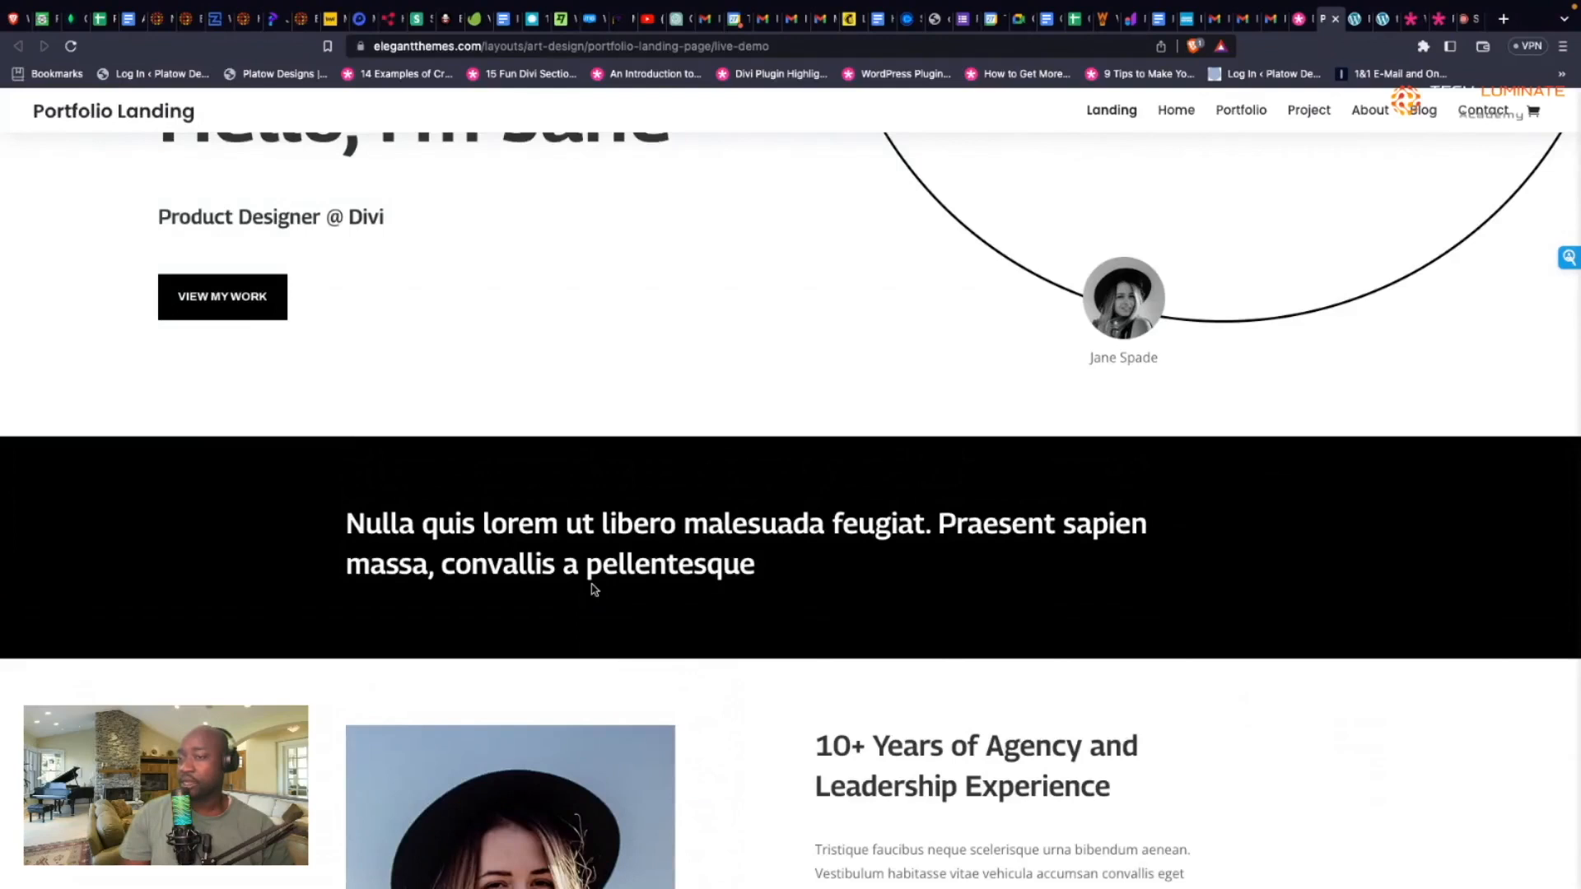
{"action": "scroll", "coordinate": [614, 477], "scroll_direction": "up", "scroll_amount": 5}
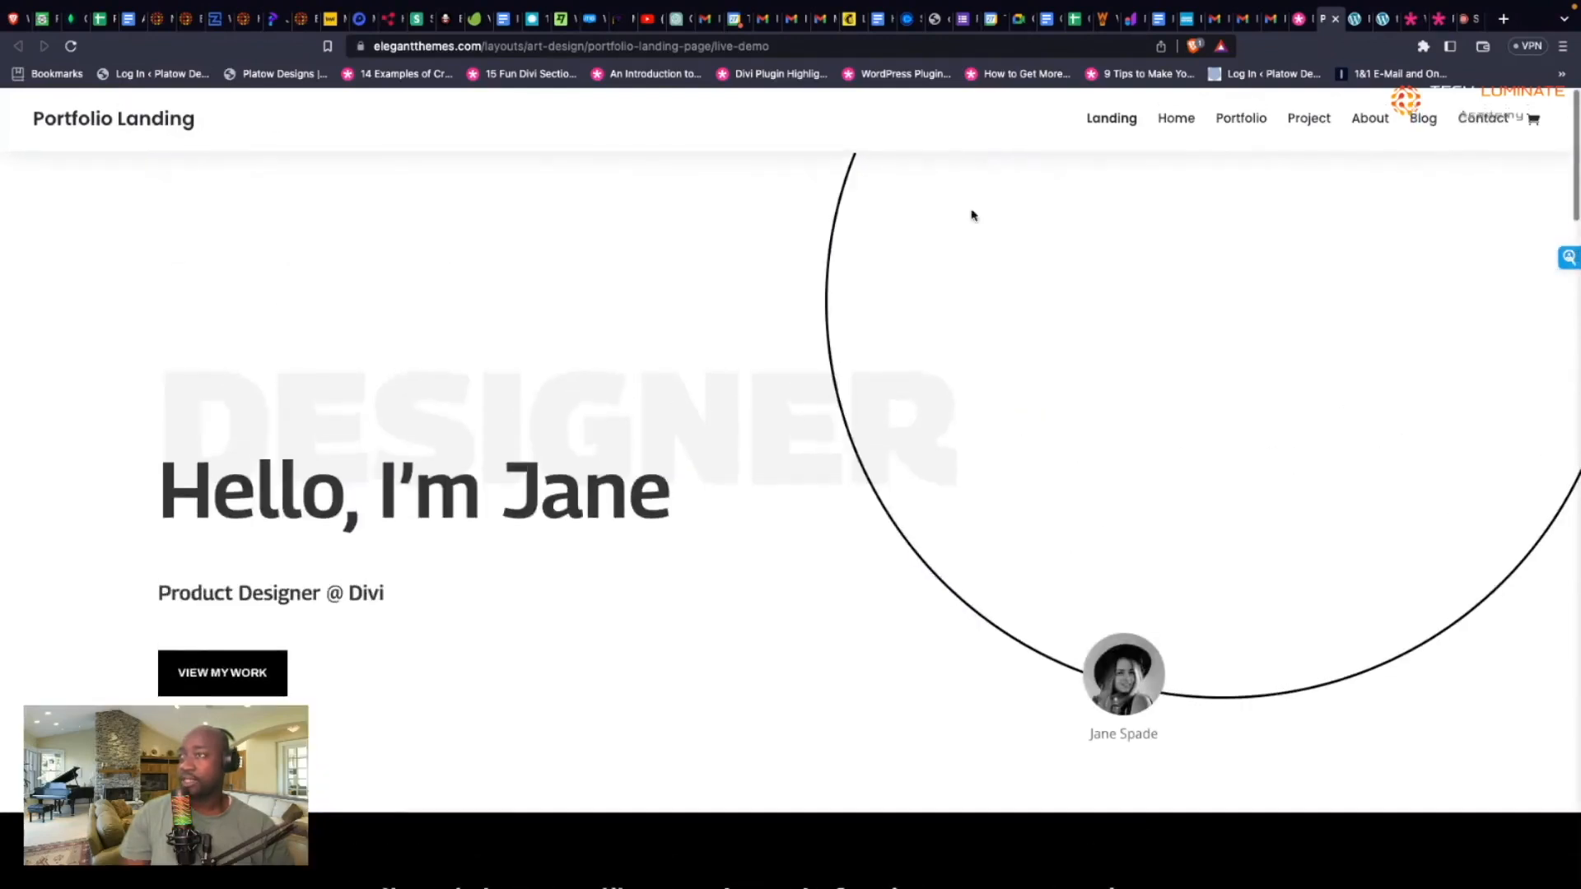
{"action": "left_click", "coordinate": [1299, 20]}
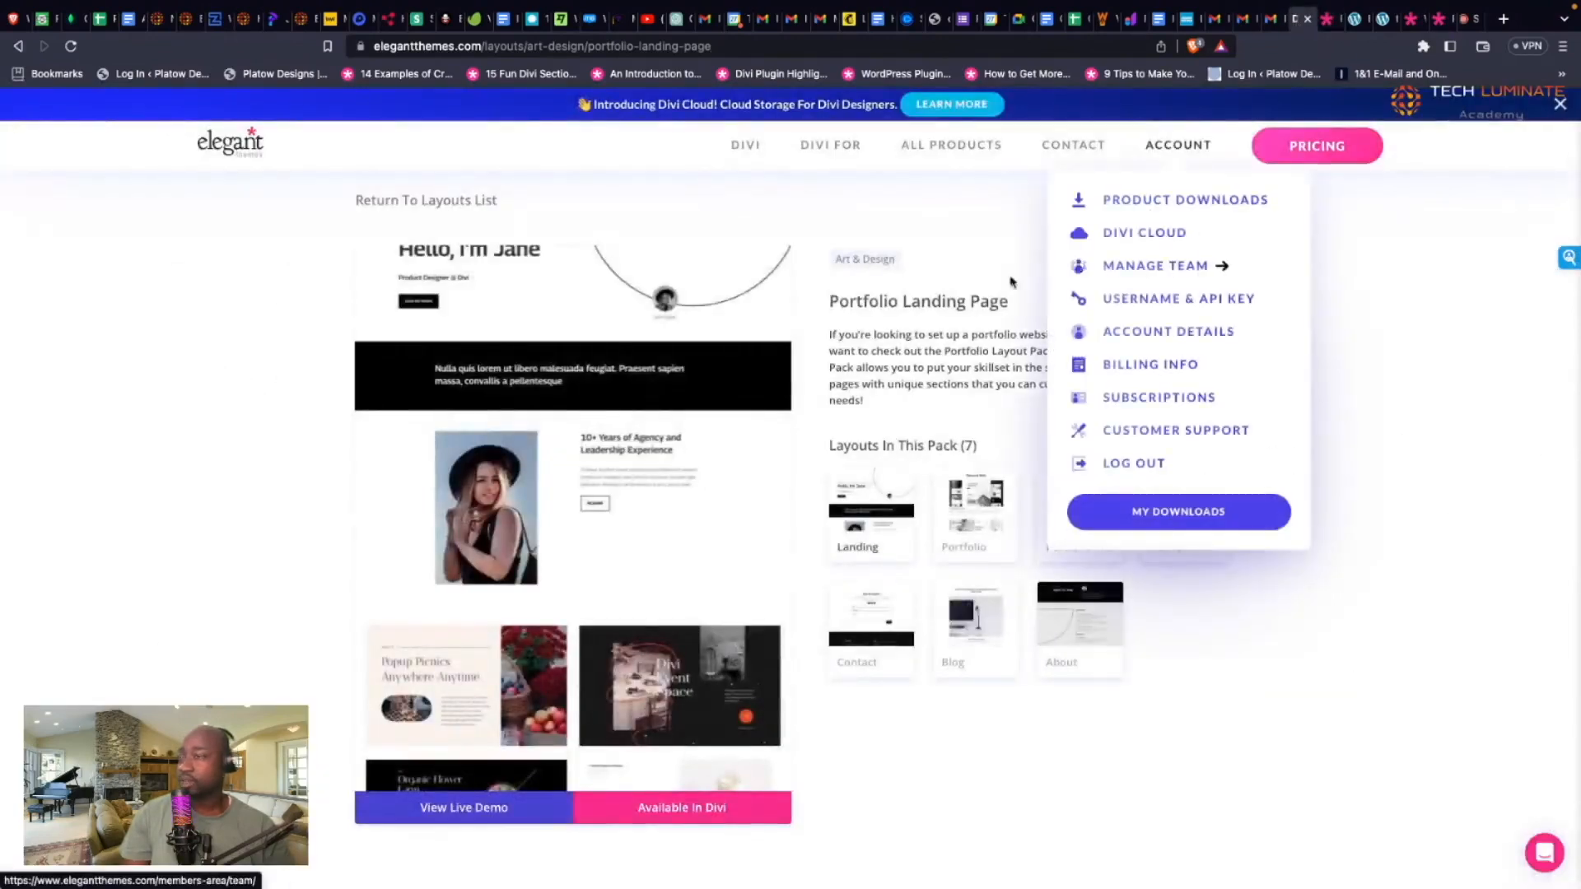
Step: Back at the layouts list, view the pricing plans: Yearly $89/year versus Lifetime $249
{"action": "key", "text": "super+Left"}
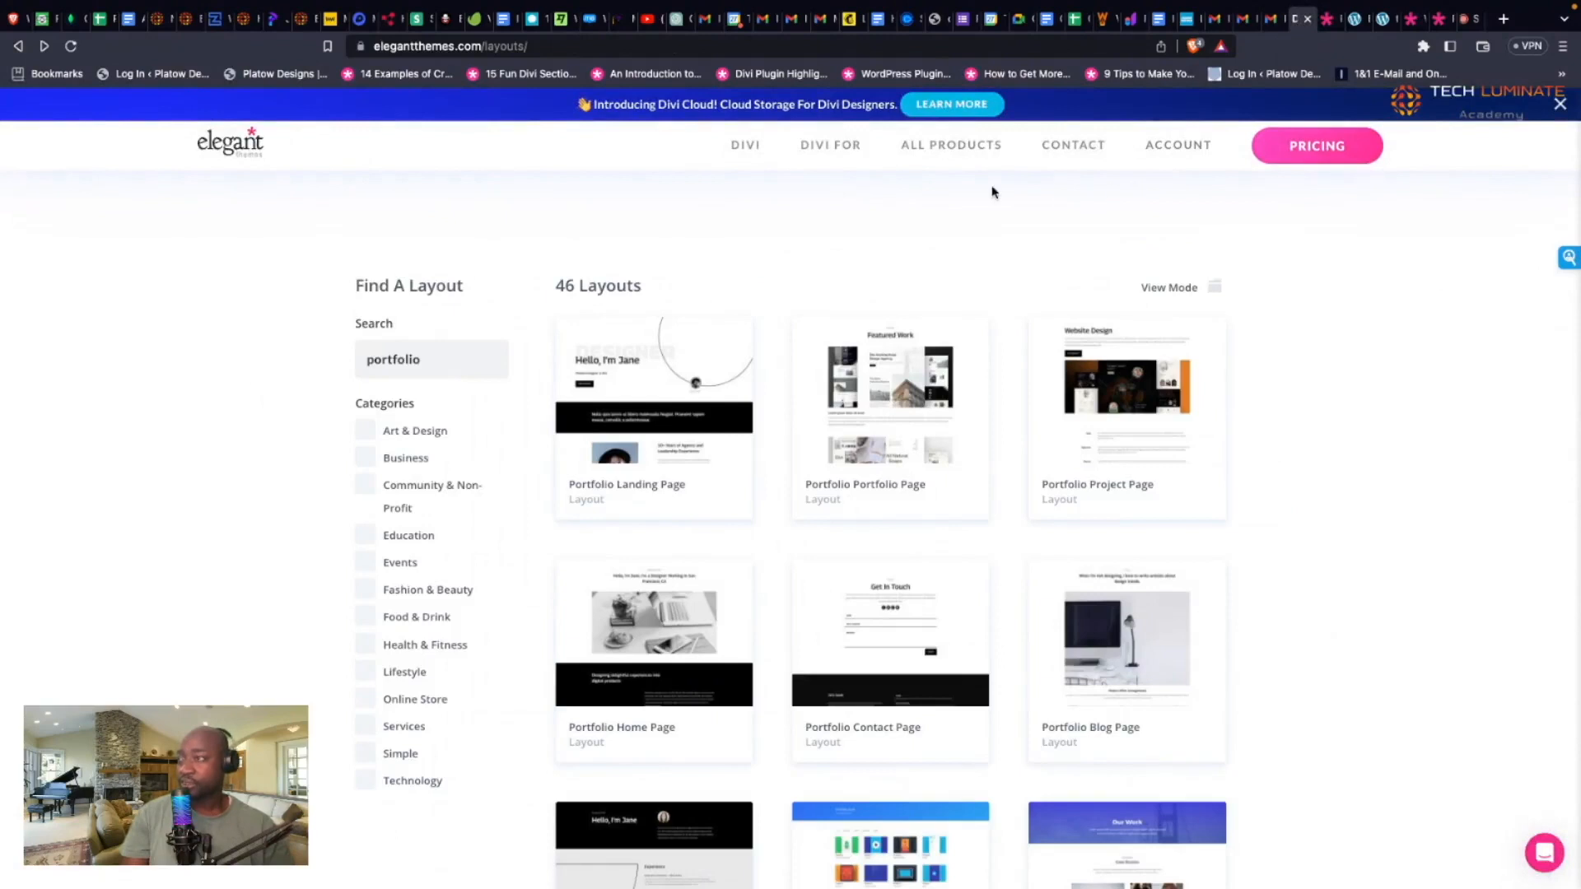
{"action": "left_click", "coordinate": [1316, 155]}
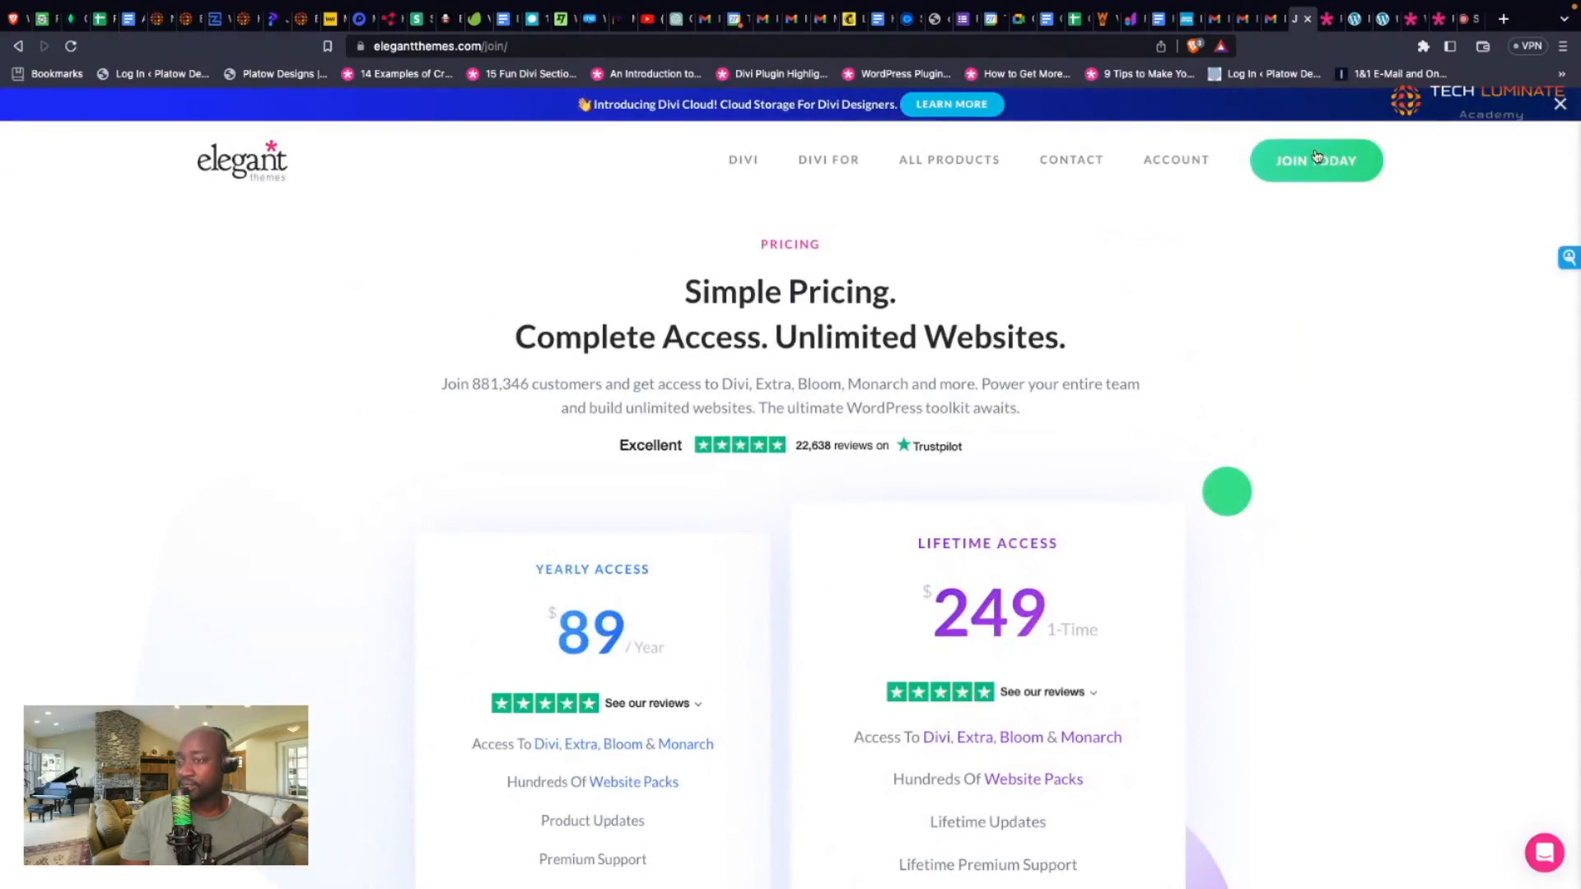
{"action": "scroll", "coordinate": [1155, 287], "scroll_direction": "down", "scroll_amount": 3}
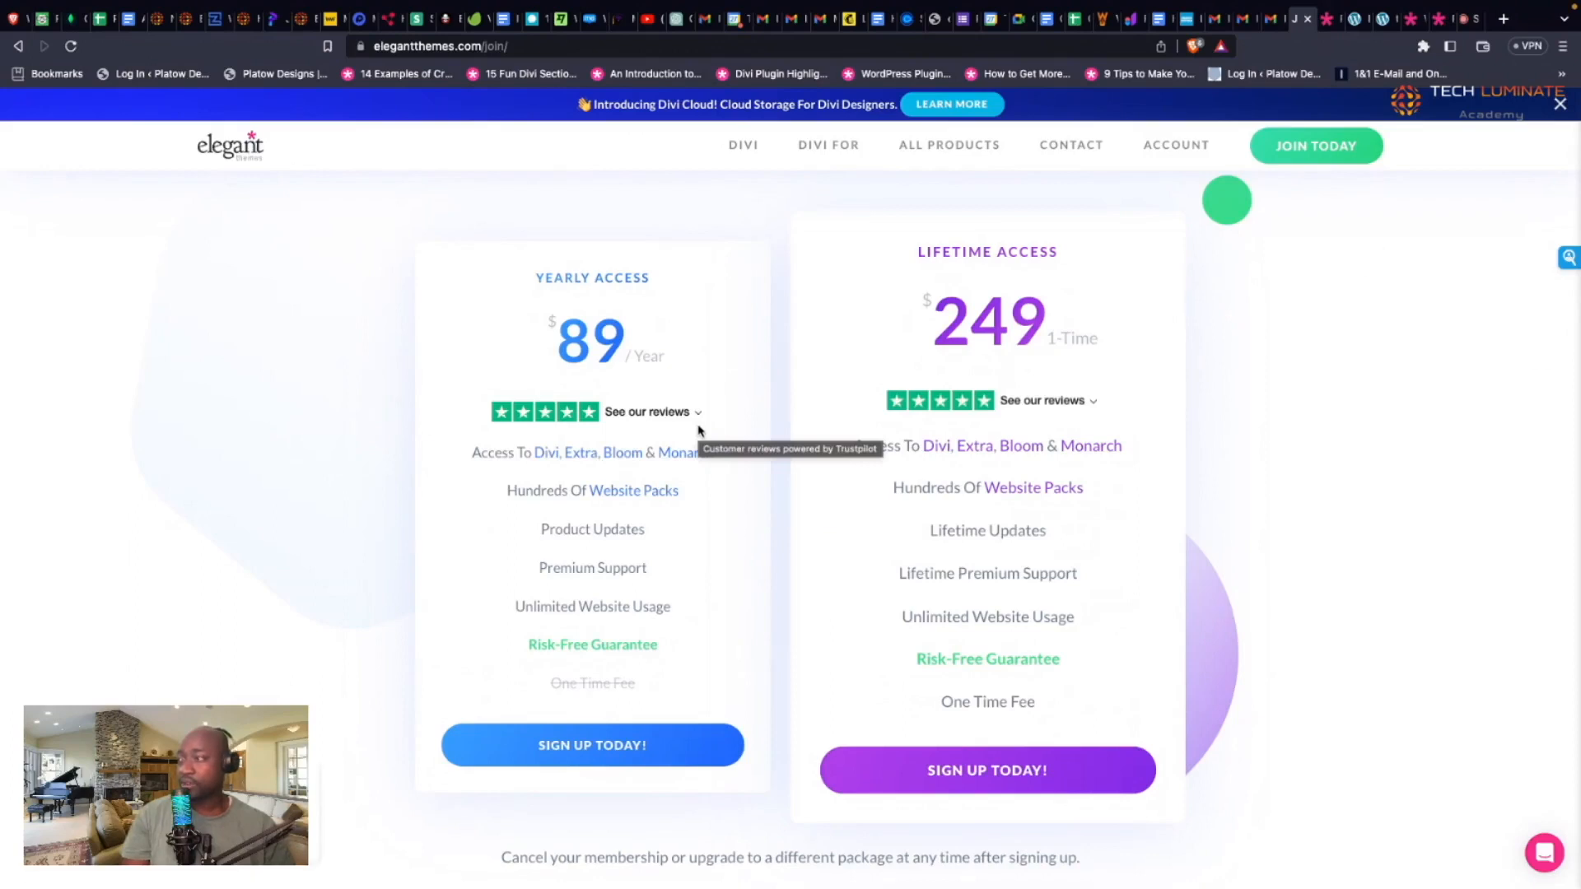
{"action": "mouse_move", "coordinate": [627, 462]}
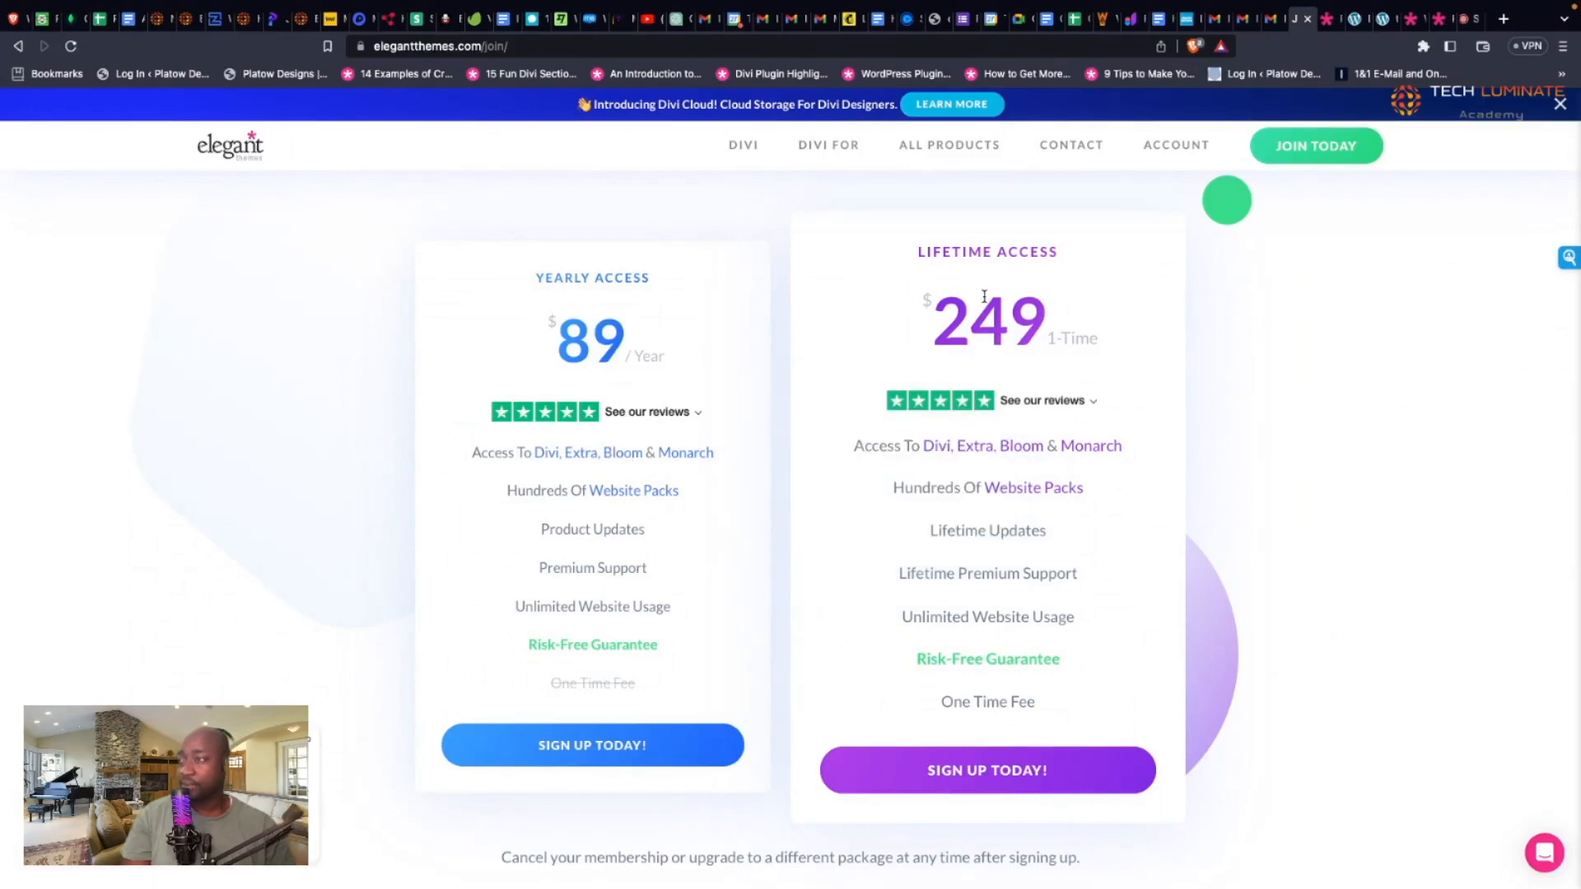
{"action": "left_click", "coordinate": [1182, 148]}
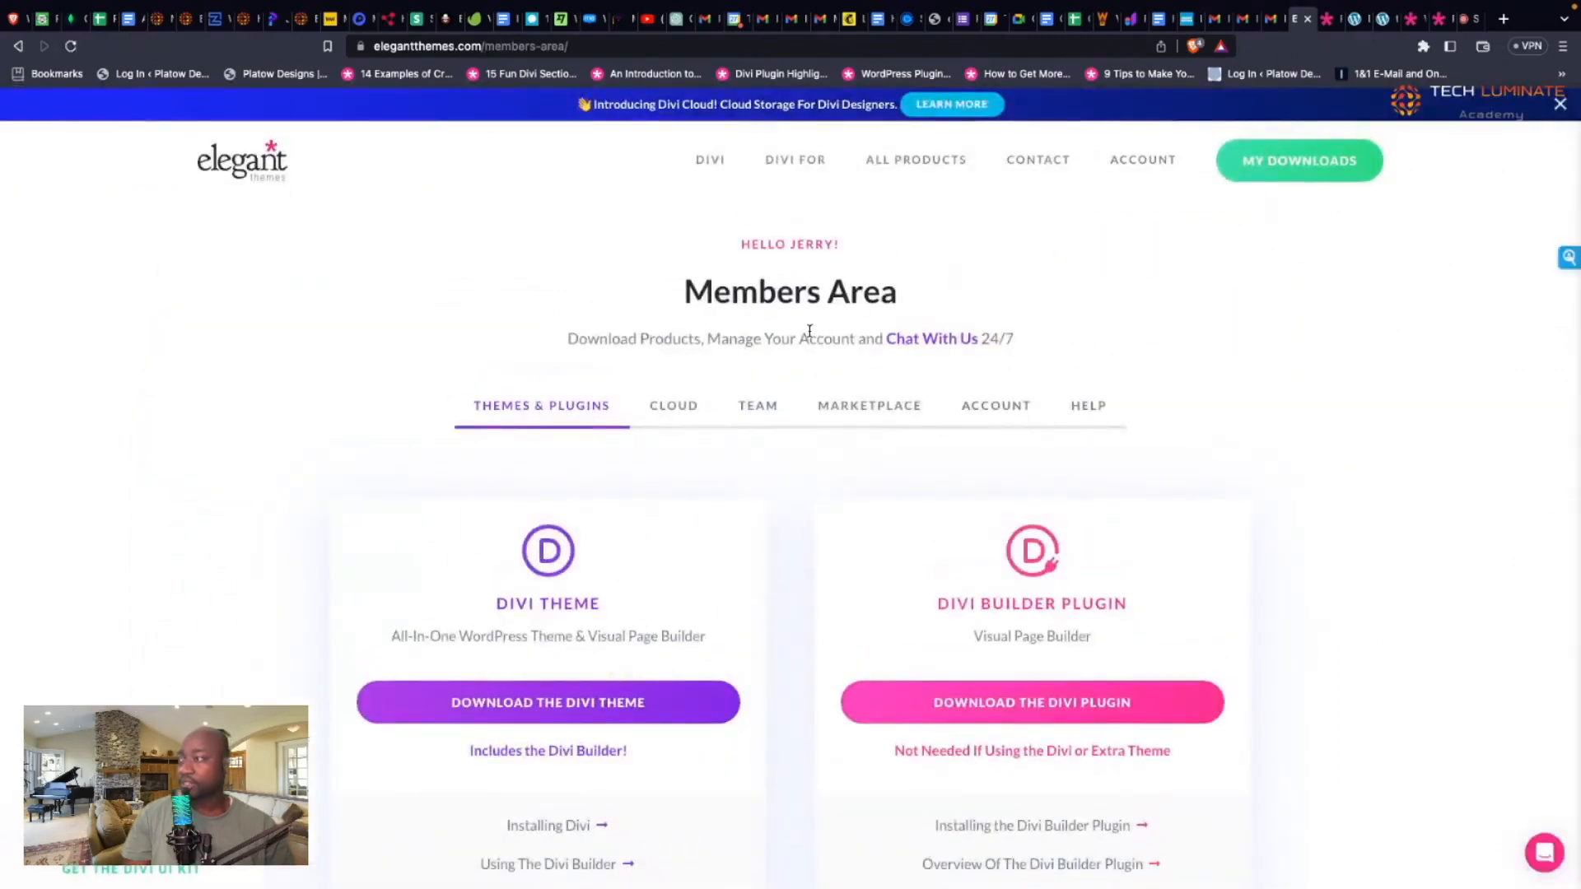
Step: Scroll through the Divi Theme, Divi Builder, Extra, Bloom and Monarch download cards
{"action": "scroll", "coordinate": [683, 552], "scroll_direction": "down", "scroll_amount": 3}
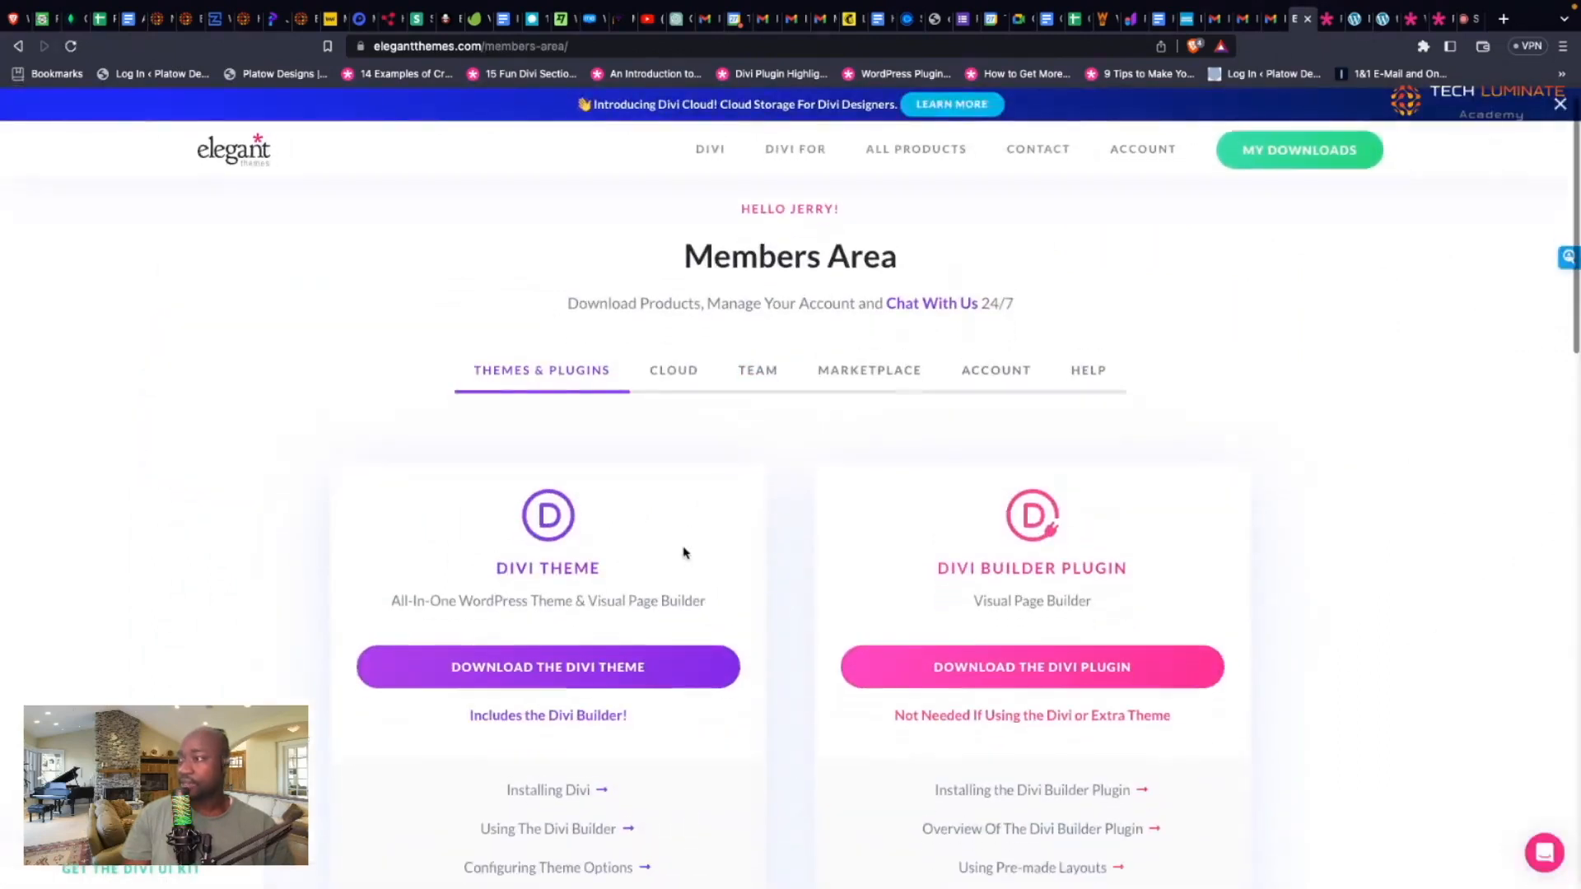
{"action": "scroll", "coordinate": [684, 552], "scroll_direction": "down", "scroll_amount": 1}
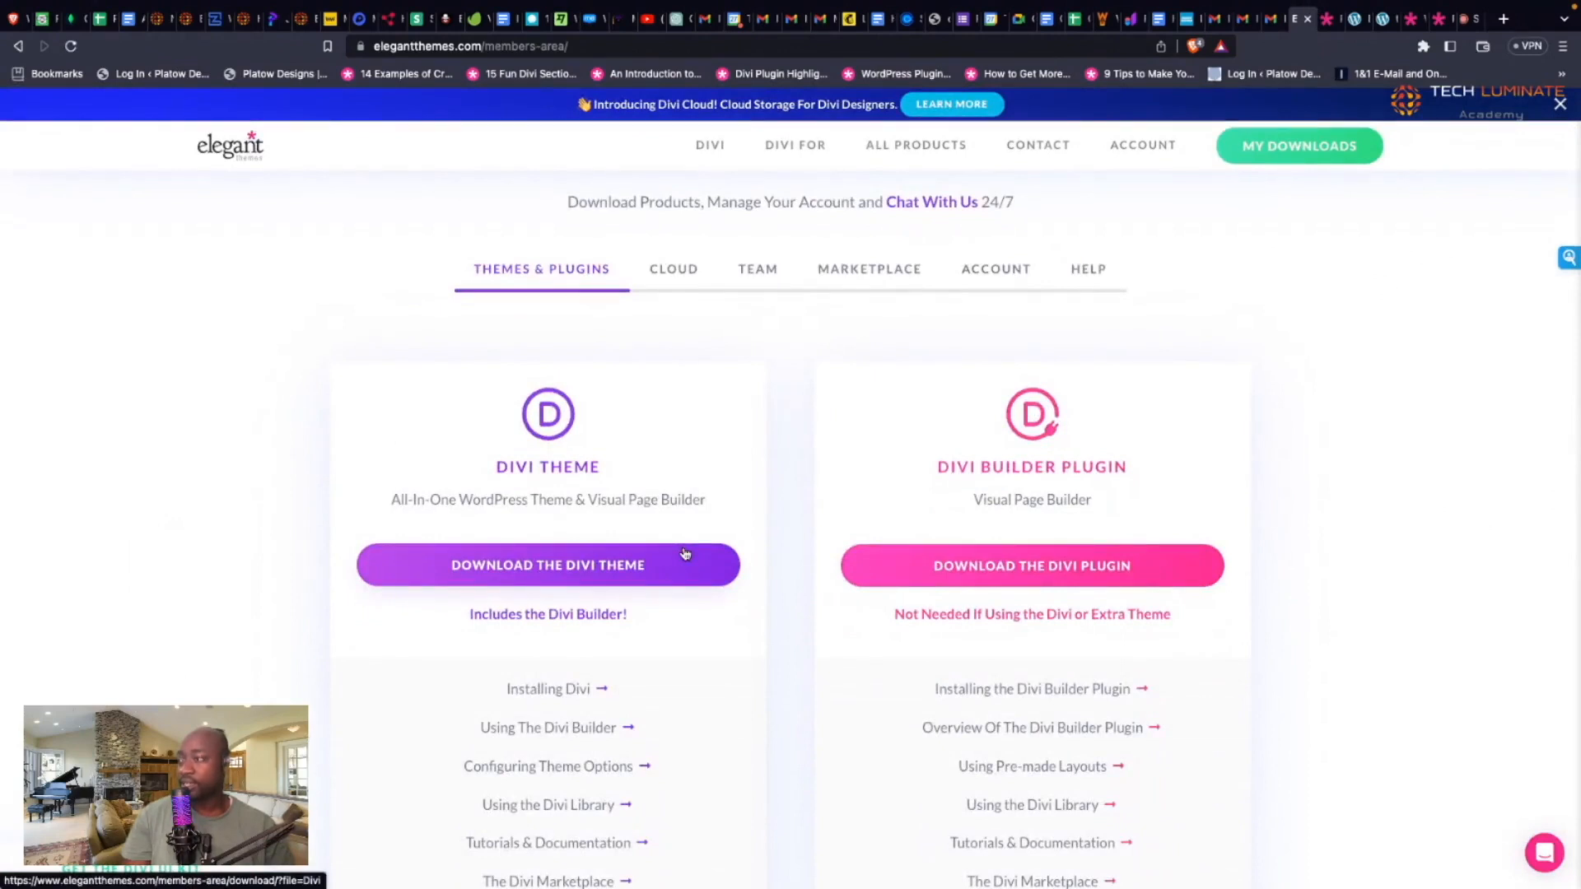
{"action": "scroll", "coordinate": [684, 553], "scroll_direction": "down", "scroll_amount": 5}
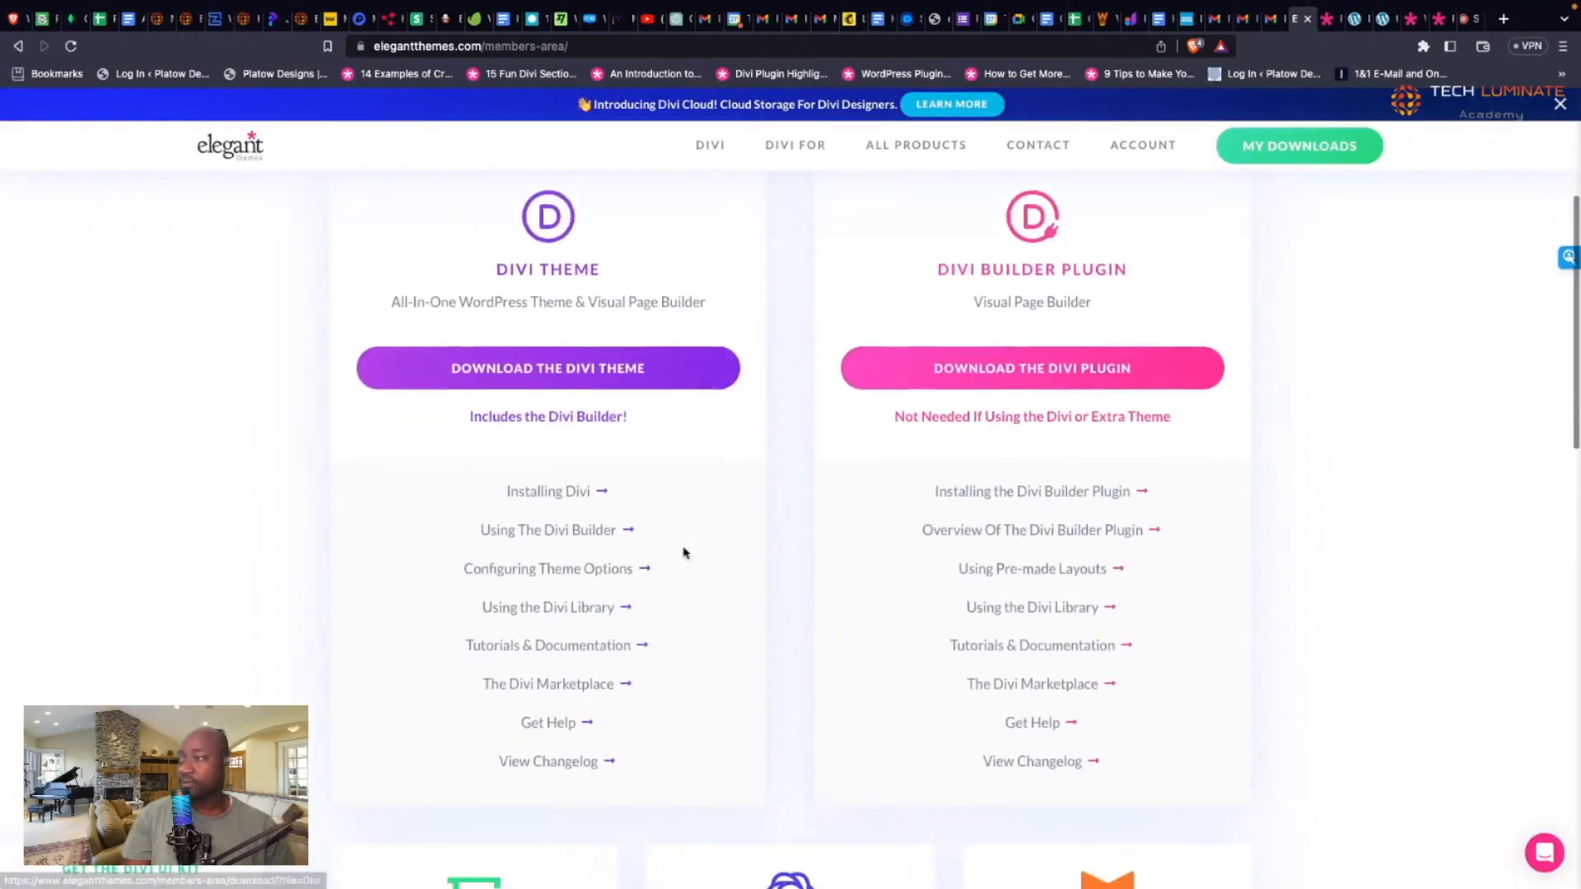
{"action": "scroll", "coordinate": [684, 553], "scroll_direction": "down", "scroll_amount": 1}
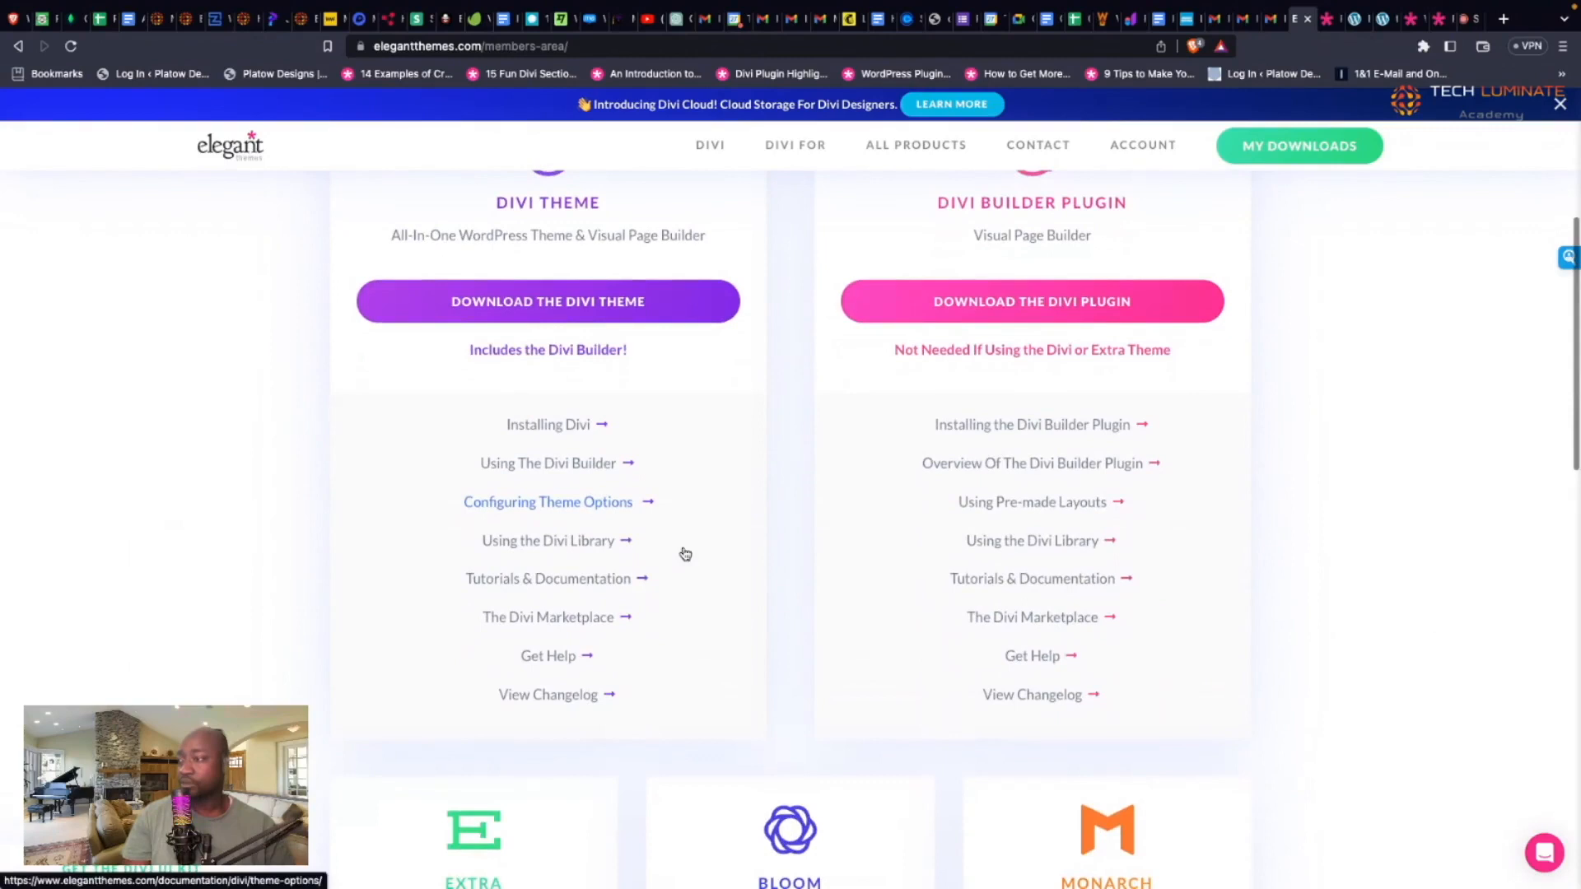
{"action": "scroll", "coordinate": [684, 554], "scroll_direction": "down", "scroll_amount": 12}
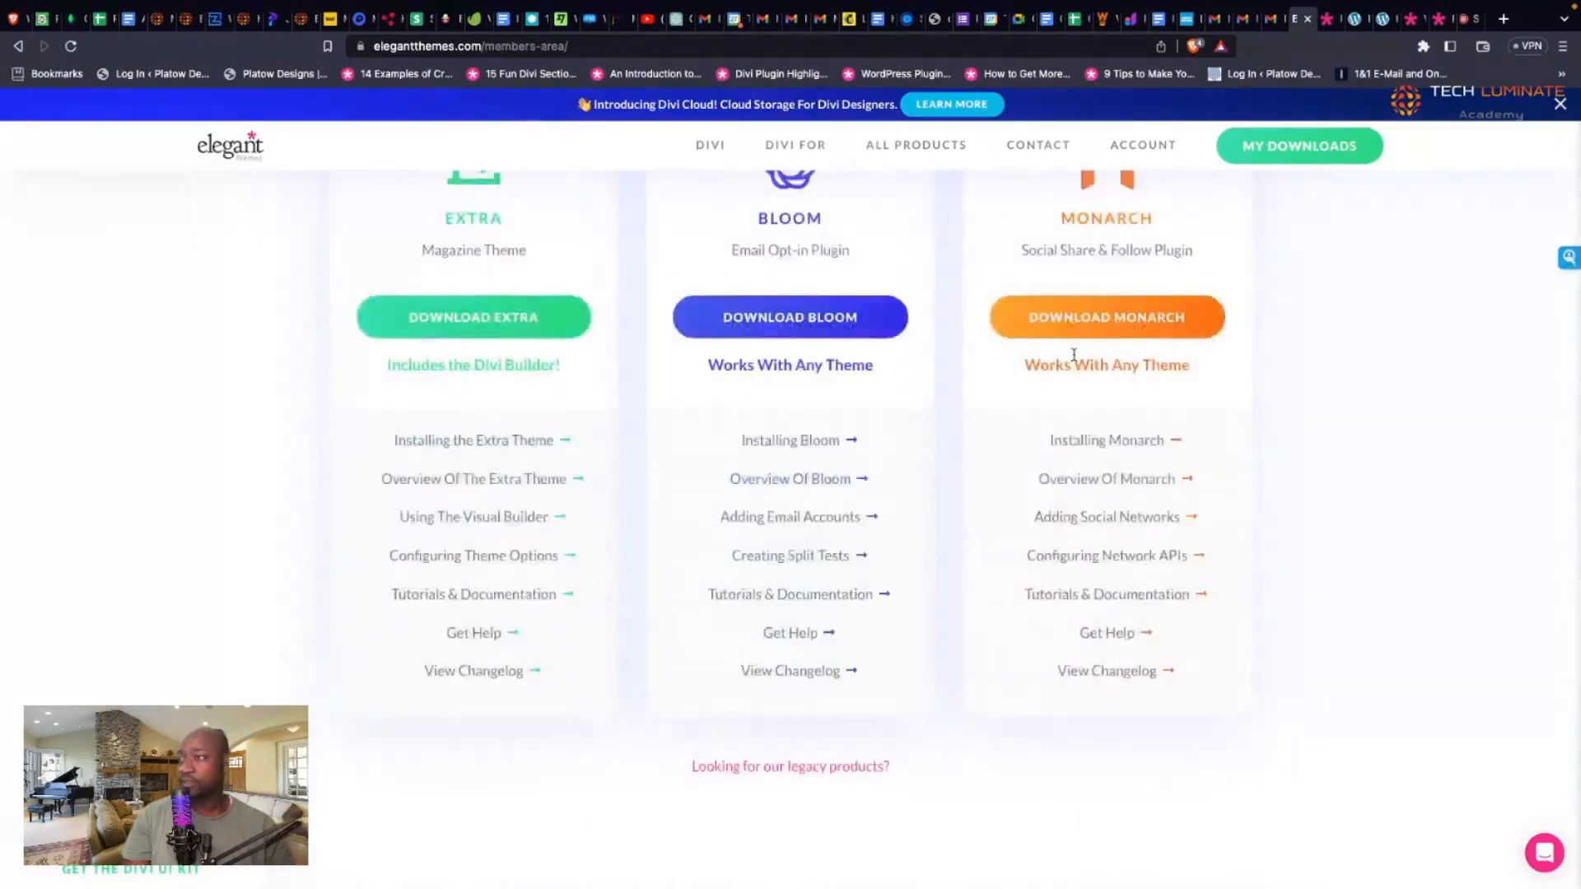
{"action": "scroll", "coordinate": [1078, 359], "scroll_direction": "up", "scroll_amount": 3}
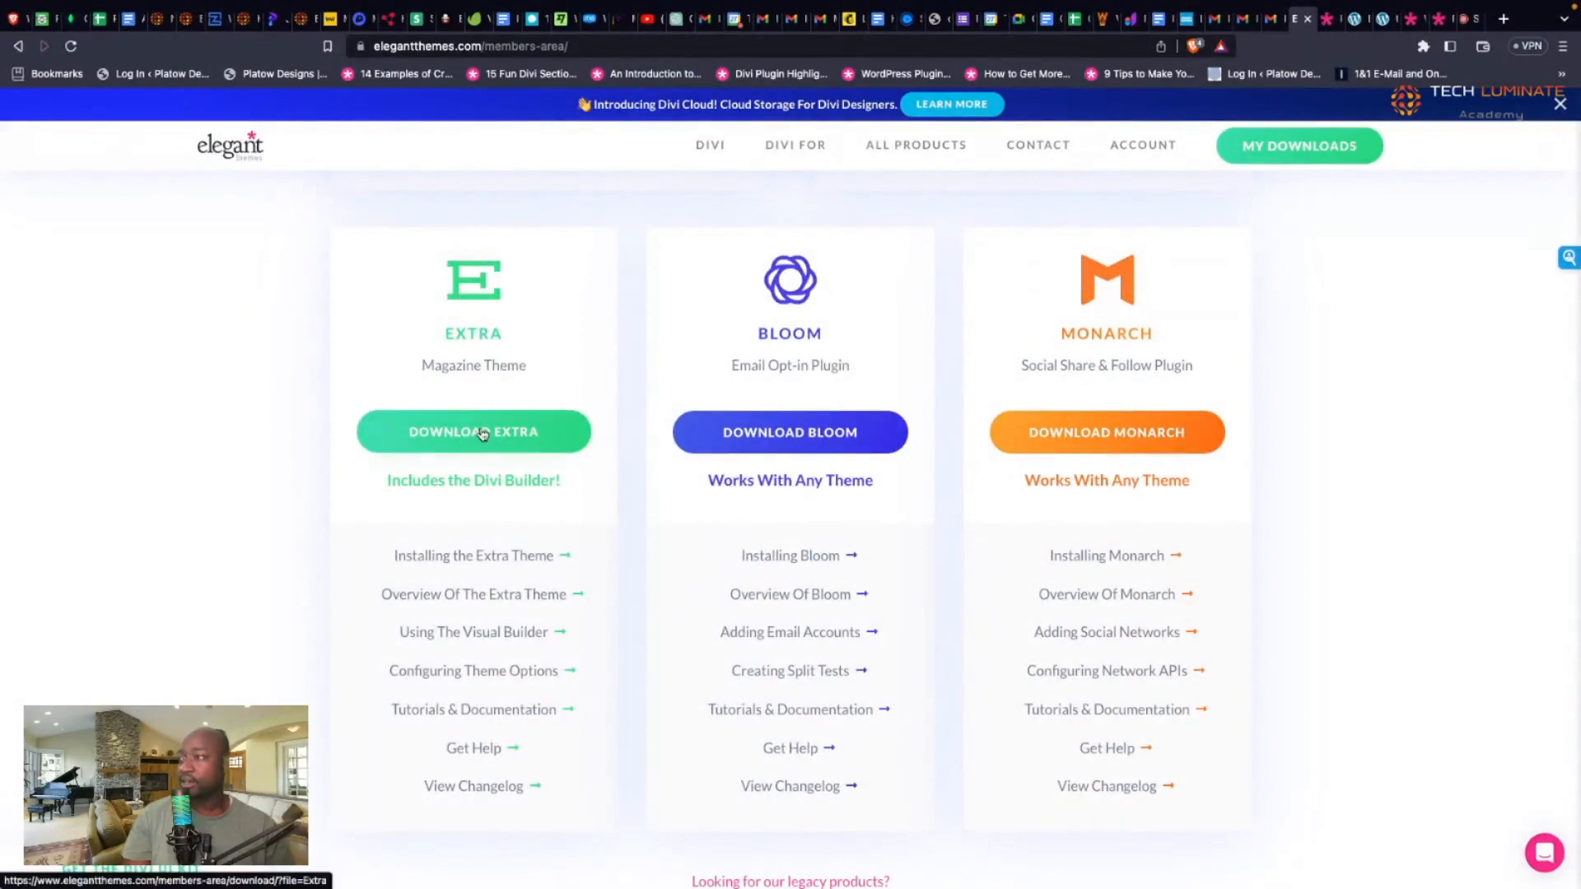
{"action": "scroll", "coordinate": [486, 431], "scroll_direction": "up", "scroll_amount": 1}
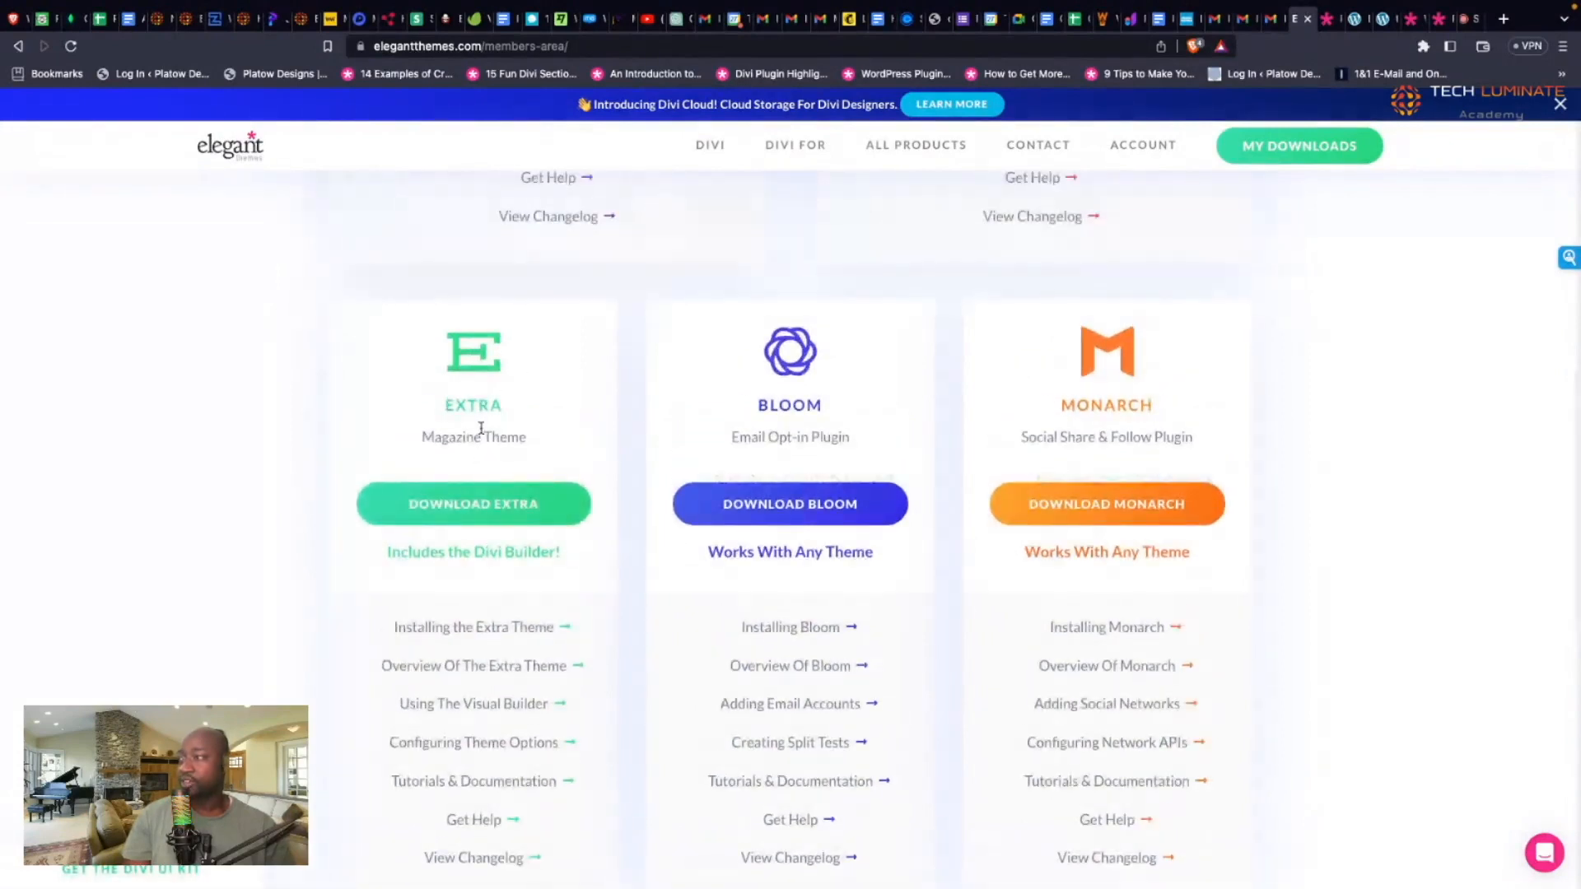
{"action": "scroll", "coordinate": [482, 428], "scroll_direction": "up", "scroll_amount": 4}
{"action": "scroll", "coordinate": [483, 434], "scroll_direction": "down", "scroll_amount": 2}
{"action": "scroll", "coordinate": [482, 433], "scroll_direction": "down", "scroll_amount": 2}
{"action": "scroll", "coordinate": [480, 430], "scroll_direction": "up", "scroll_amount": 7}
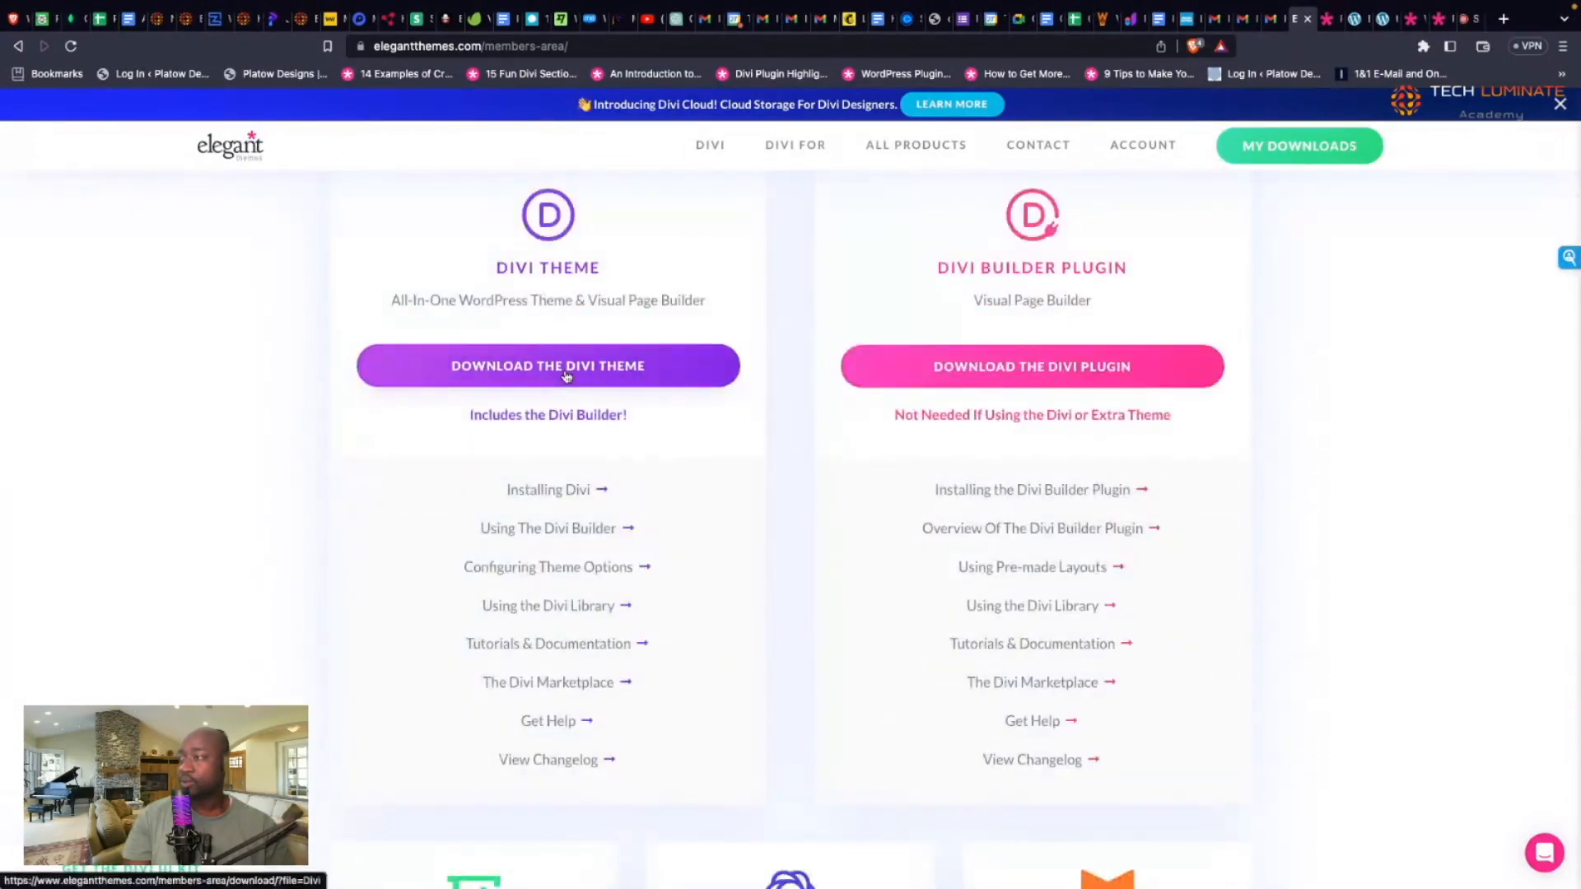
Step: Download the Divi theme and save it to the Desktop as Divi-portfolio-zip.zip
{"action": "left_click", "coordinate": [567, 376]}
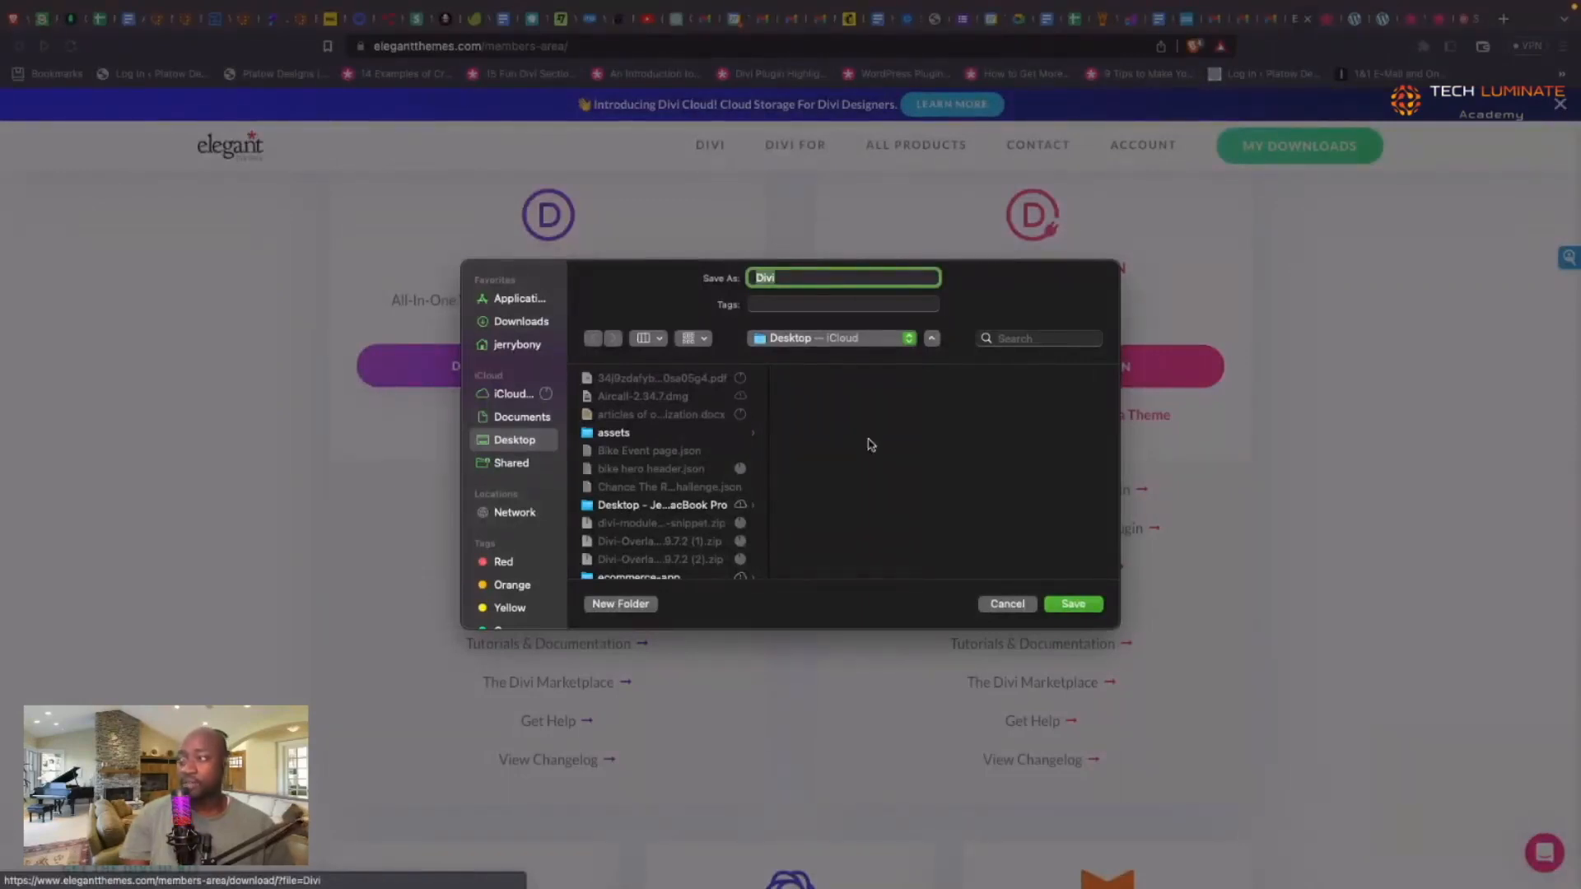
{"action": "left_click", "coordinate": [776, 278]}
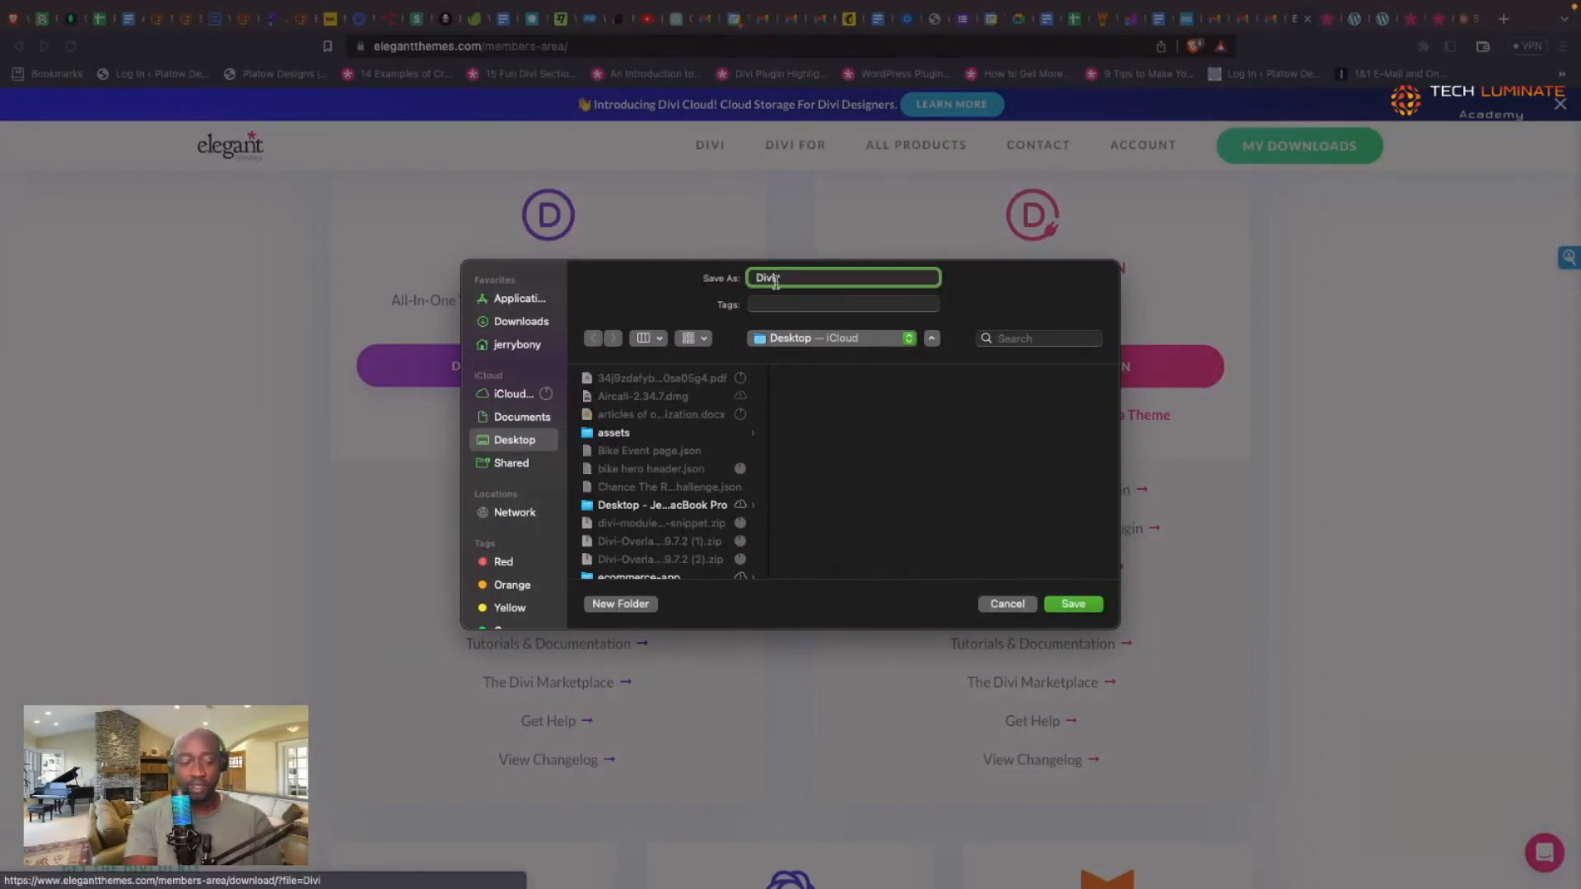
{"action": "type", "text": "portfolio-zip"}
{"action": "left_click", "coordinate": [776, 278]}
{"action": "type", "text": "-"}
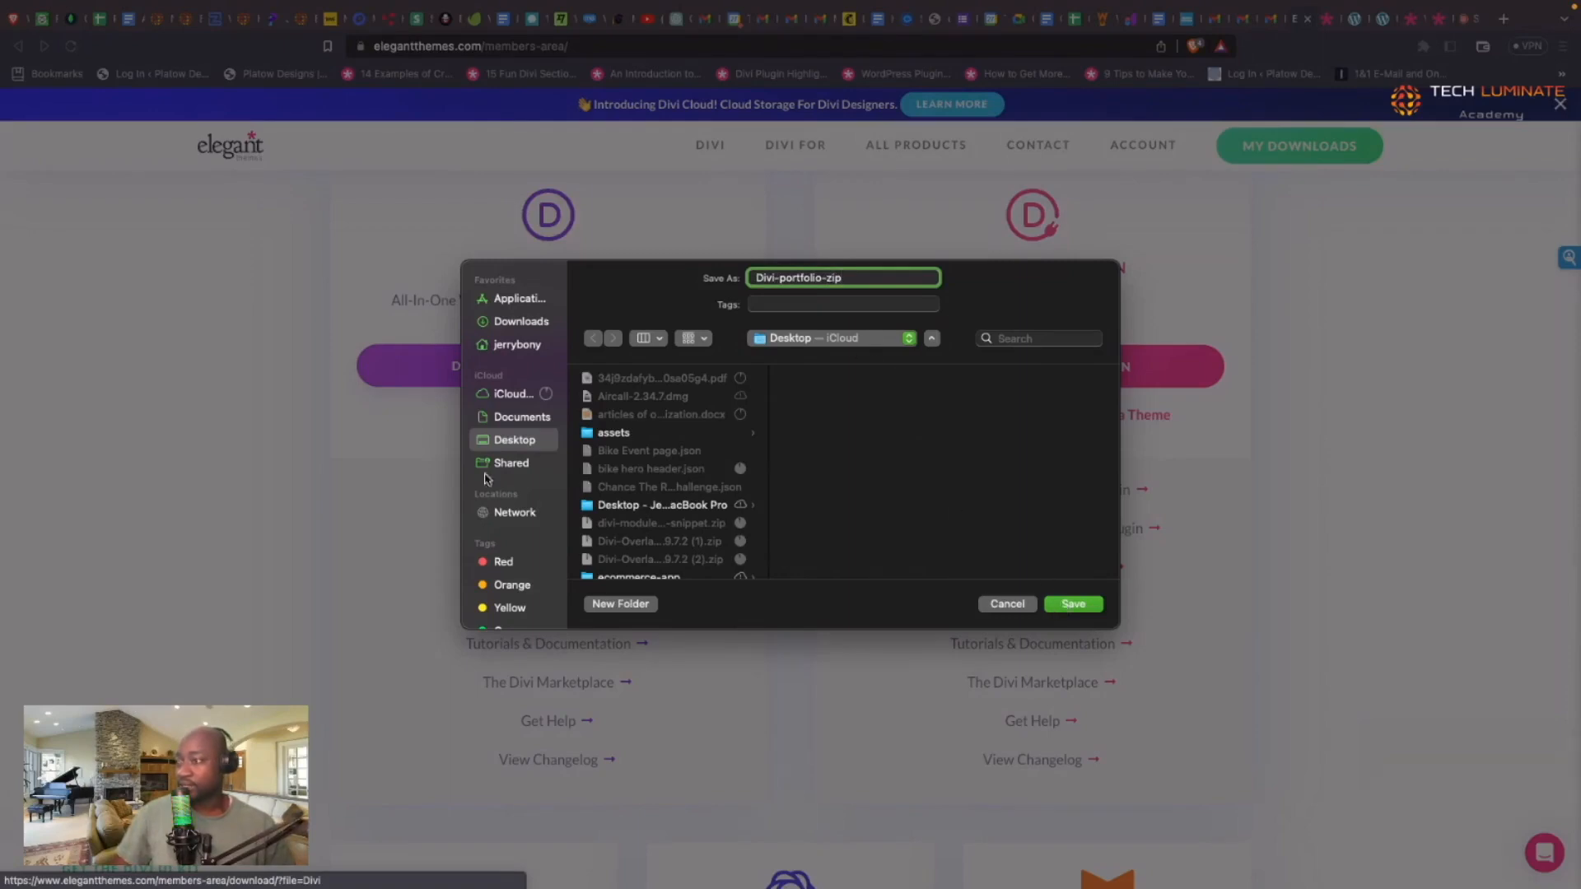
{"action": "left_click", "coordinate": [1073, 604]}
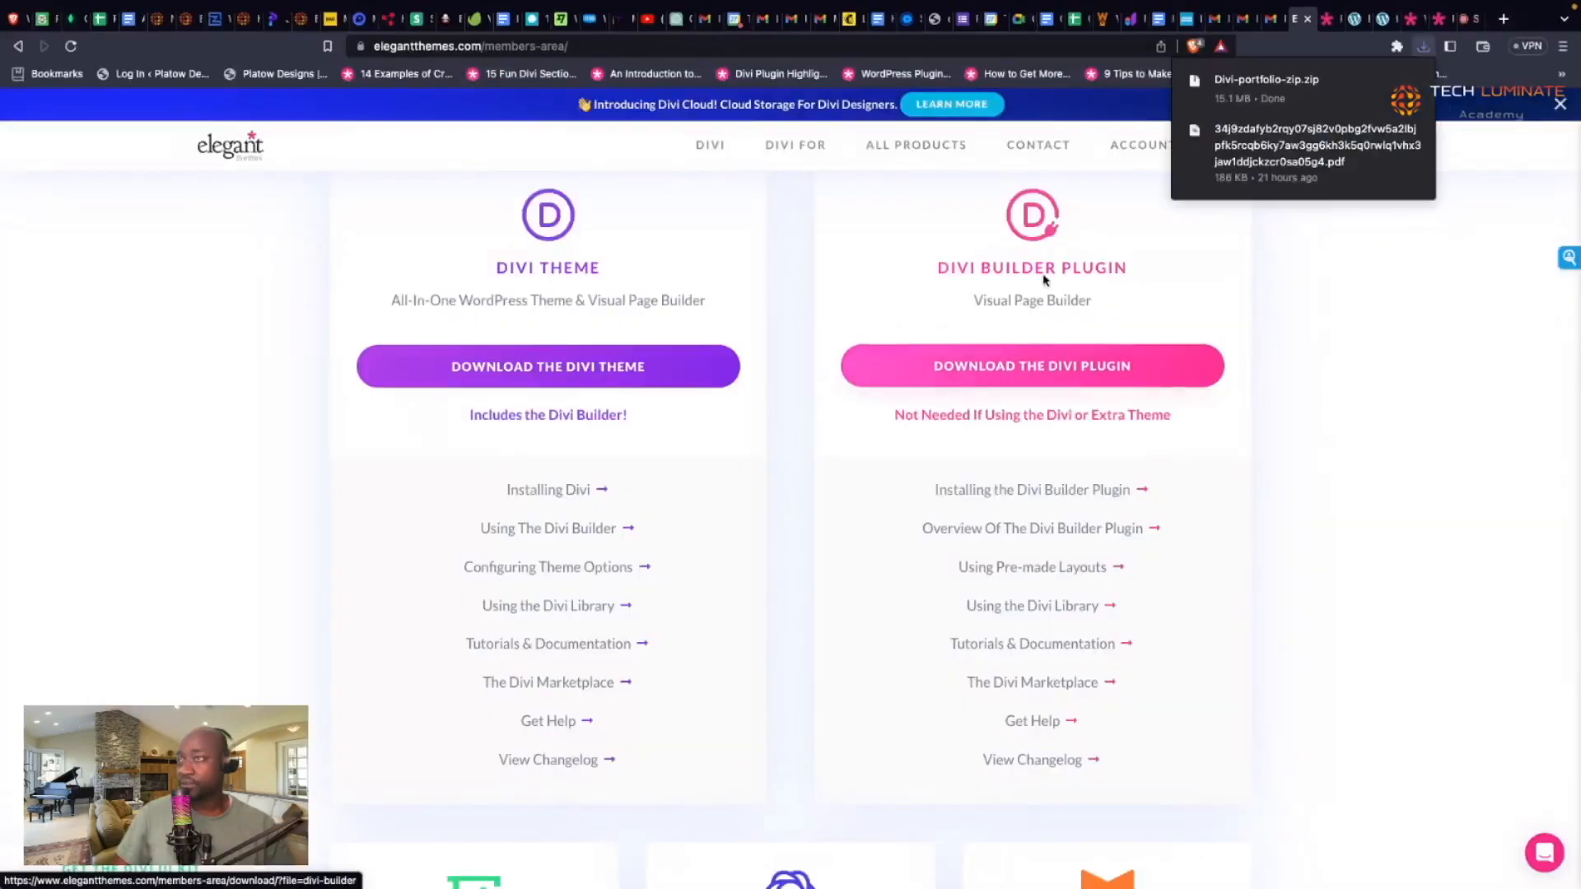
{"action": "mouse_move", "coordinate": [1151, 142]}
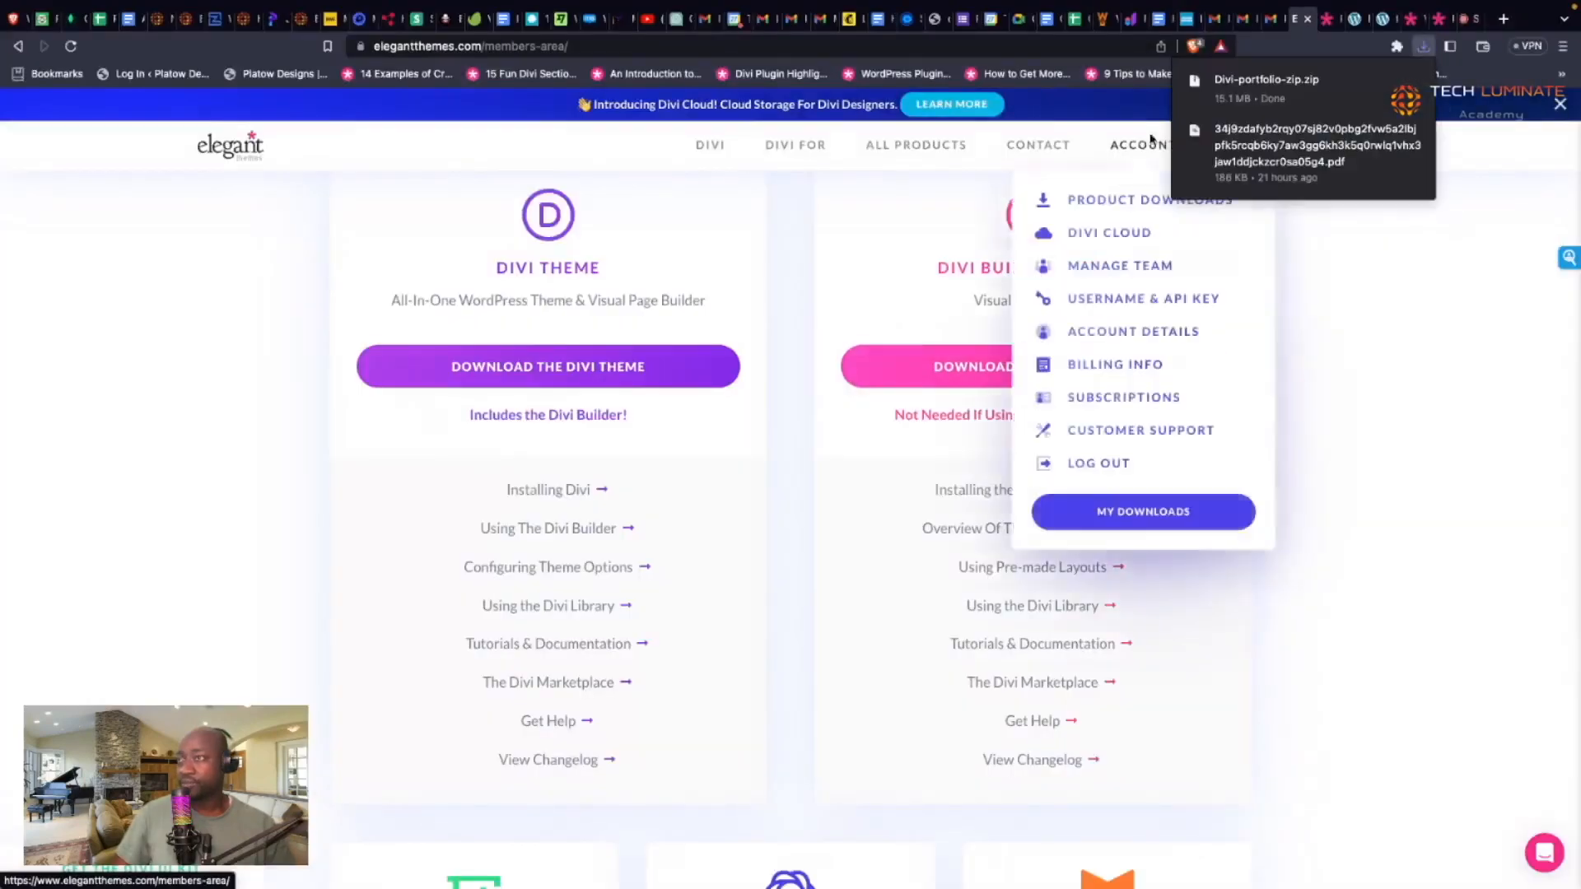
Step: Check Local's download platform choices on localwp.com, then switch to the macOS desktop
{"action": "left_click", "coordinate": [1400, 246]}
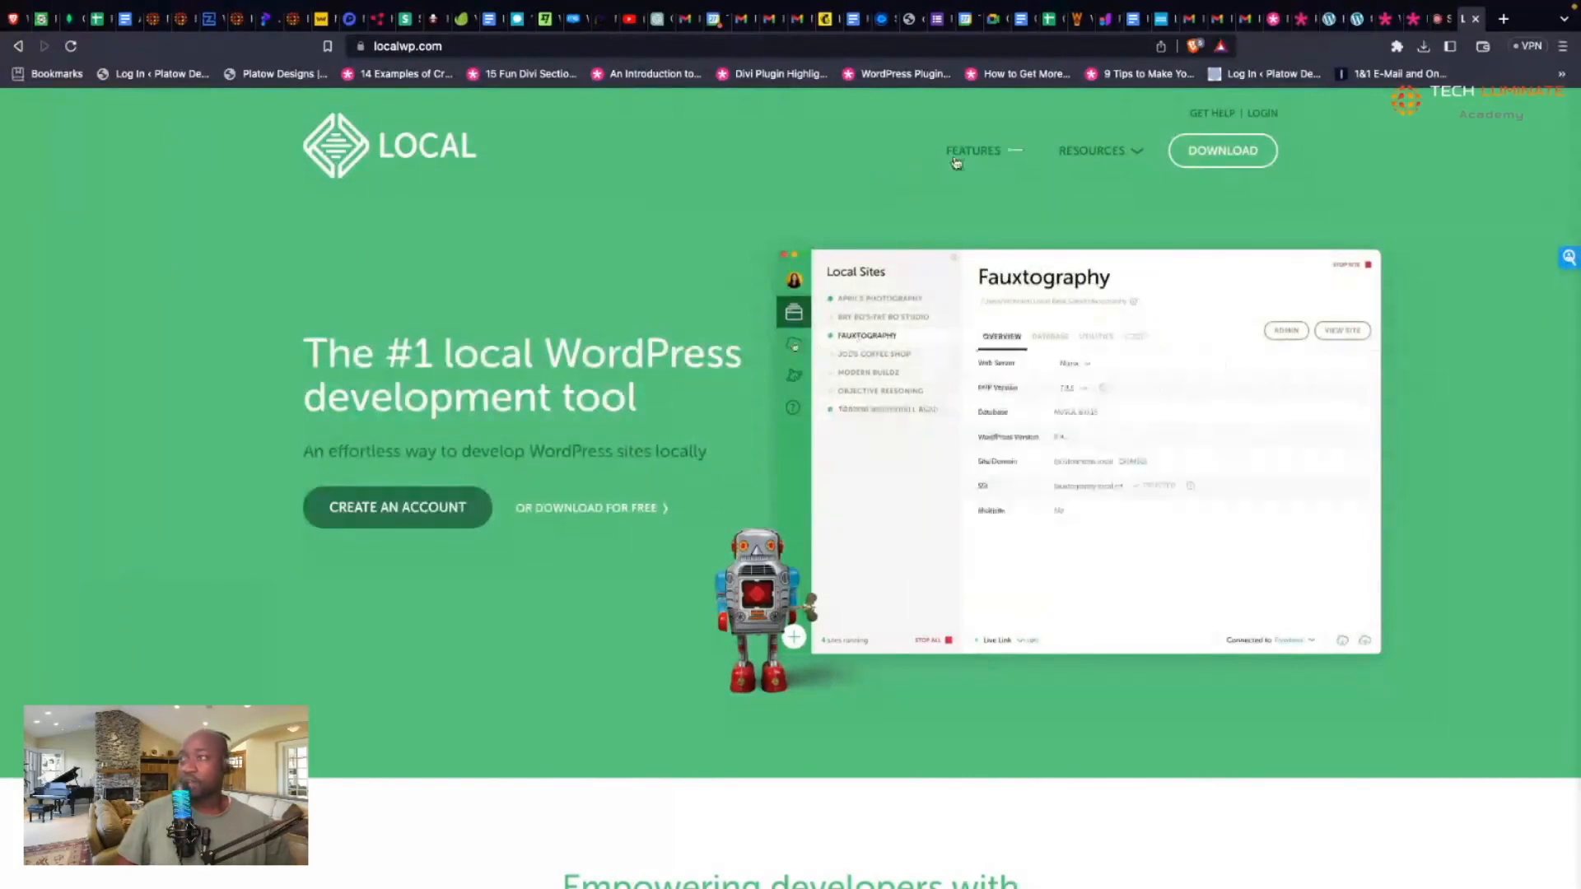
{"action": "mouse_move", "coordinate": [958, 162]}
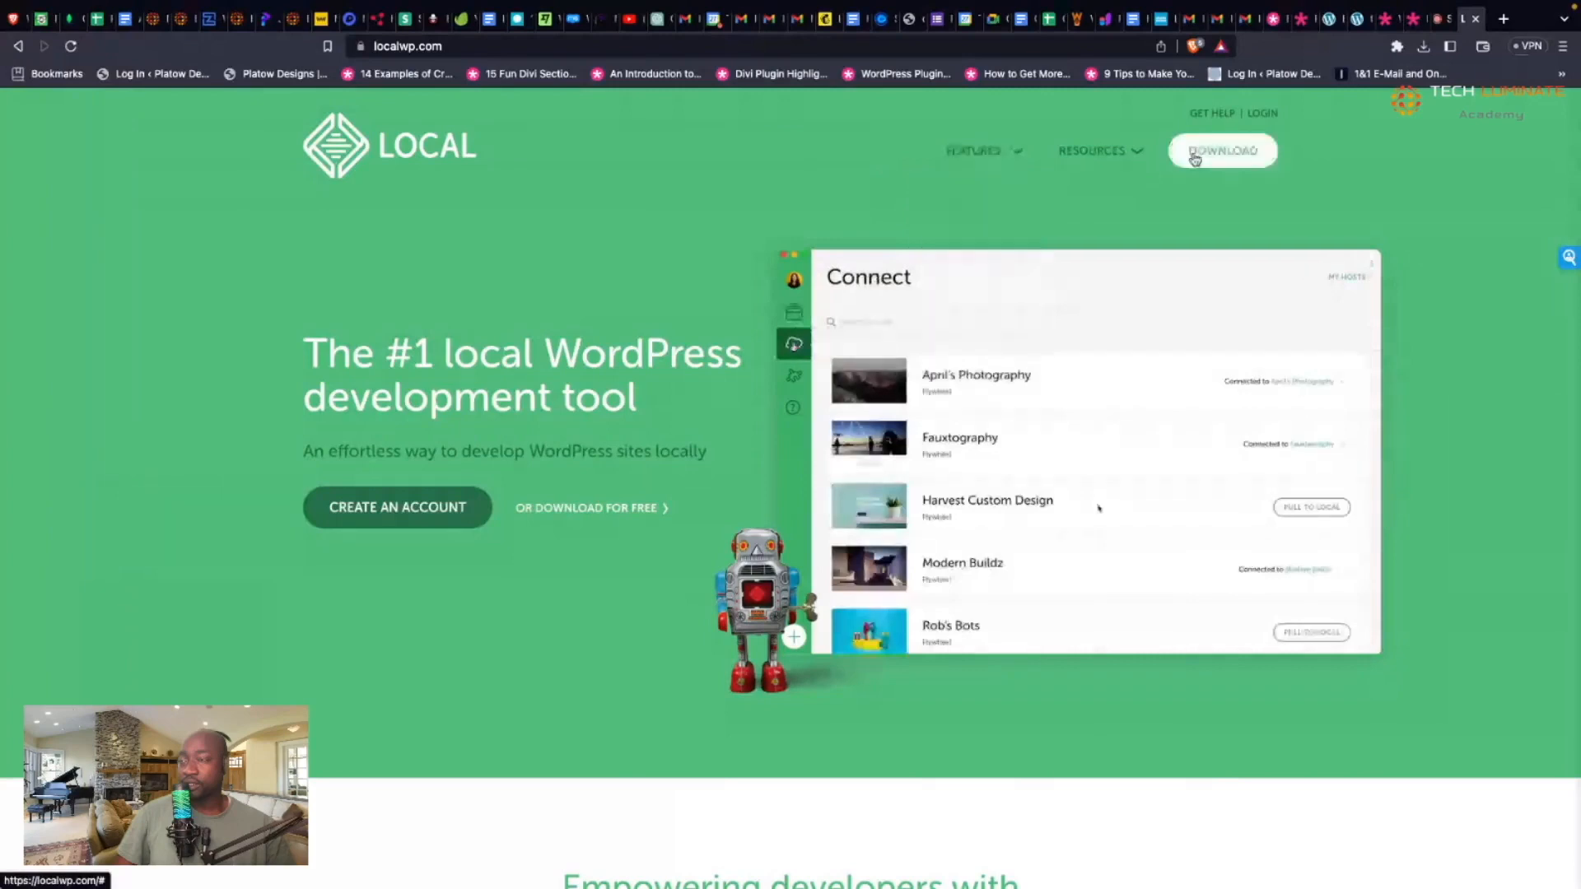
{"action": "left_click", "coordinate": [1238, 156]}
{"action": "left_click", "coordinate": [851, 378]}
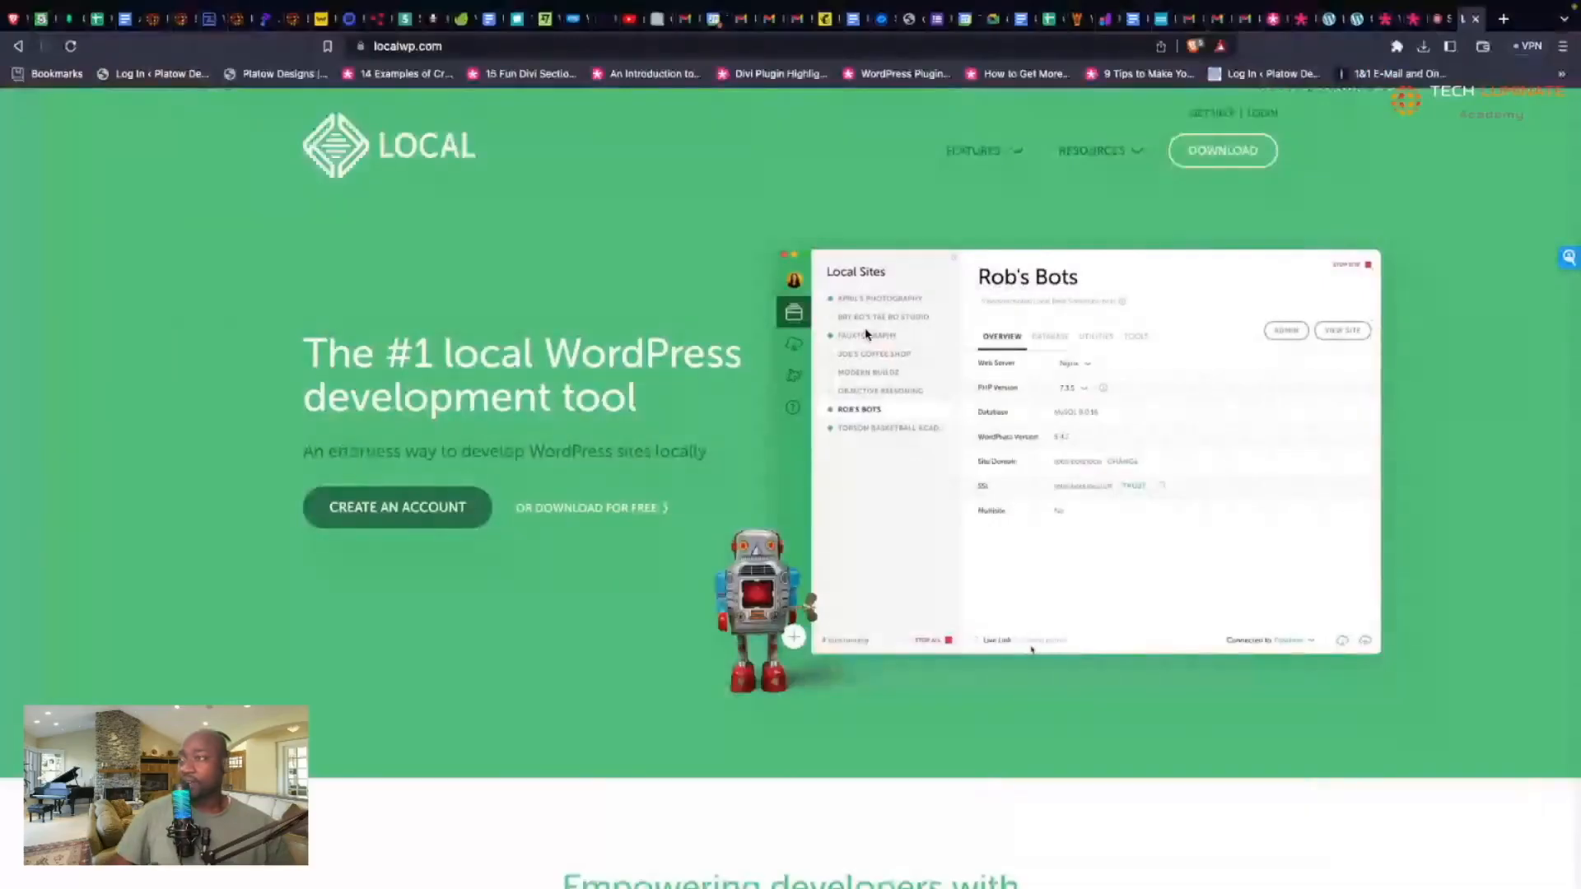
{"action": "key", "text": "ctrl+Left"}
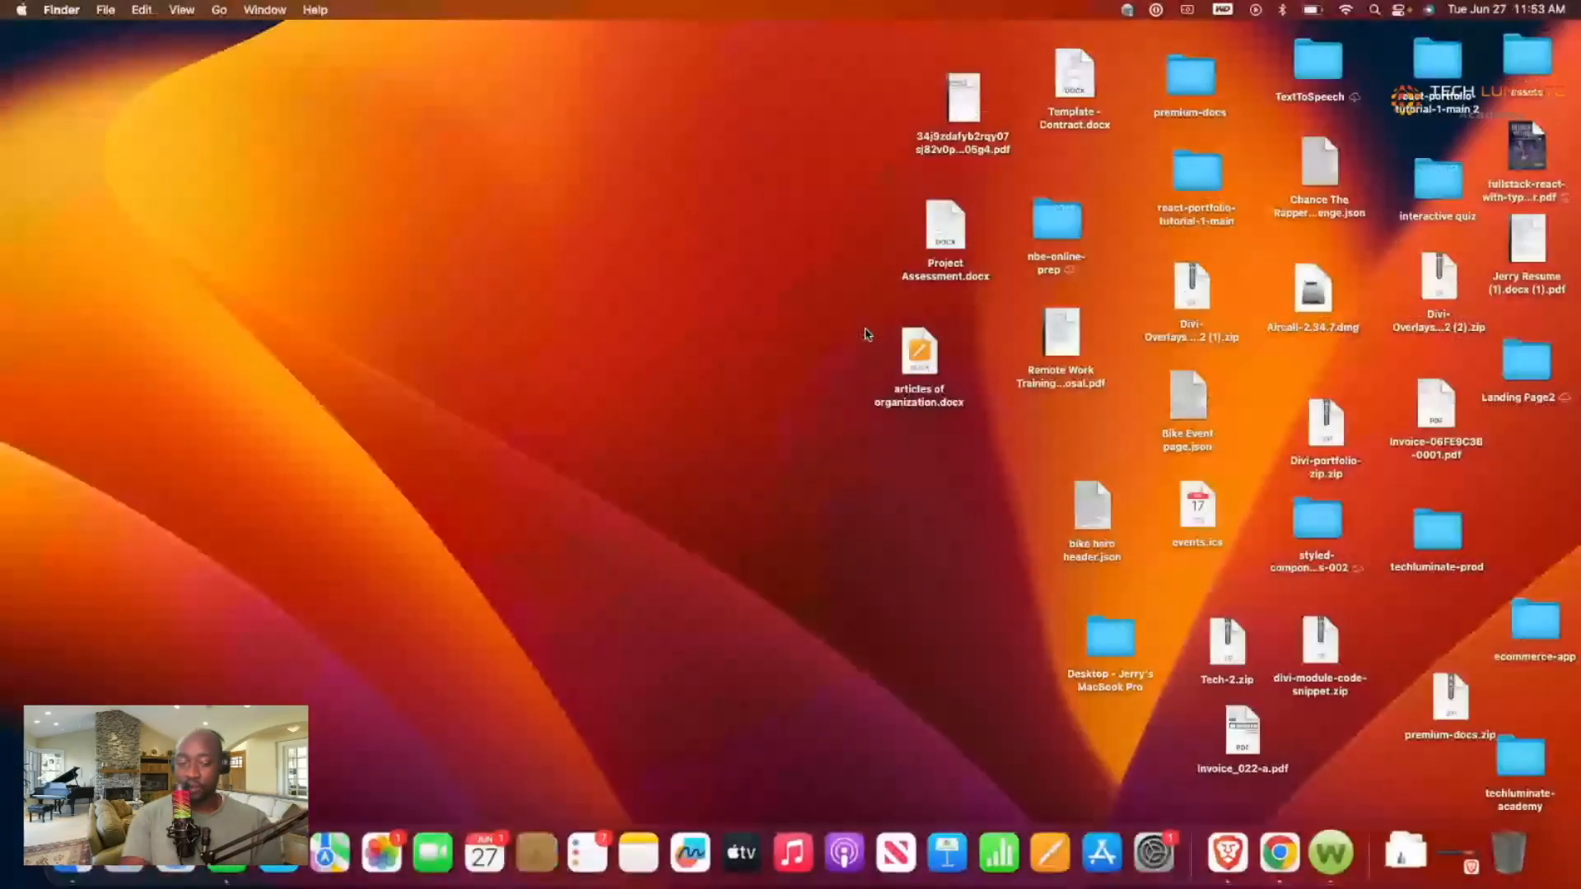
Step: Launch Local and bring up the Create a site dialog with 'Create a new site' selected
{"action": "key", "text": "super+space"}
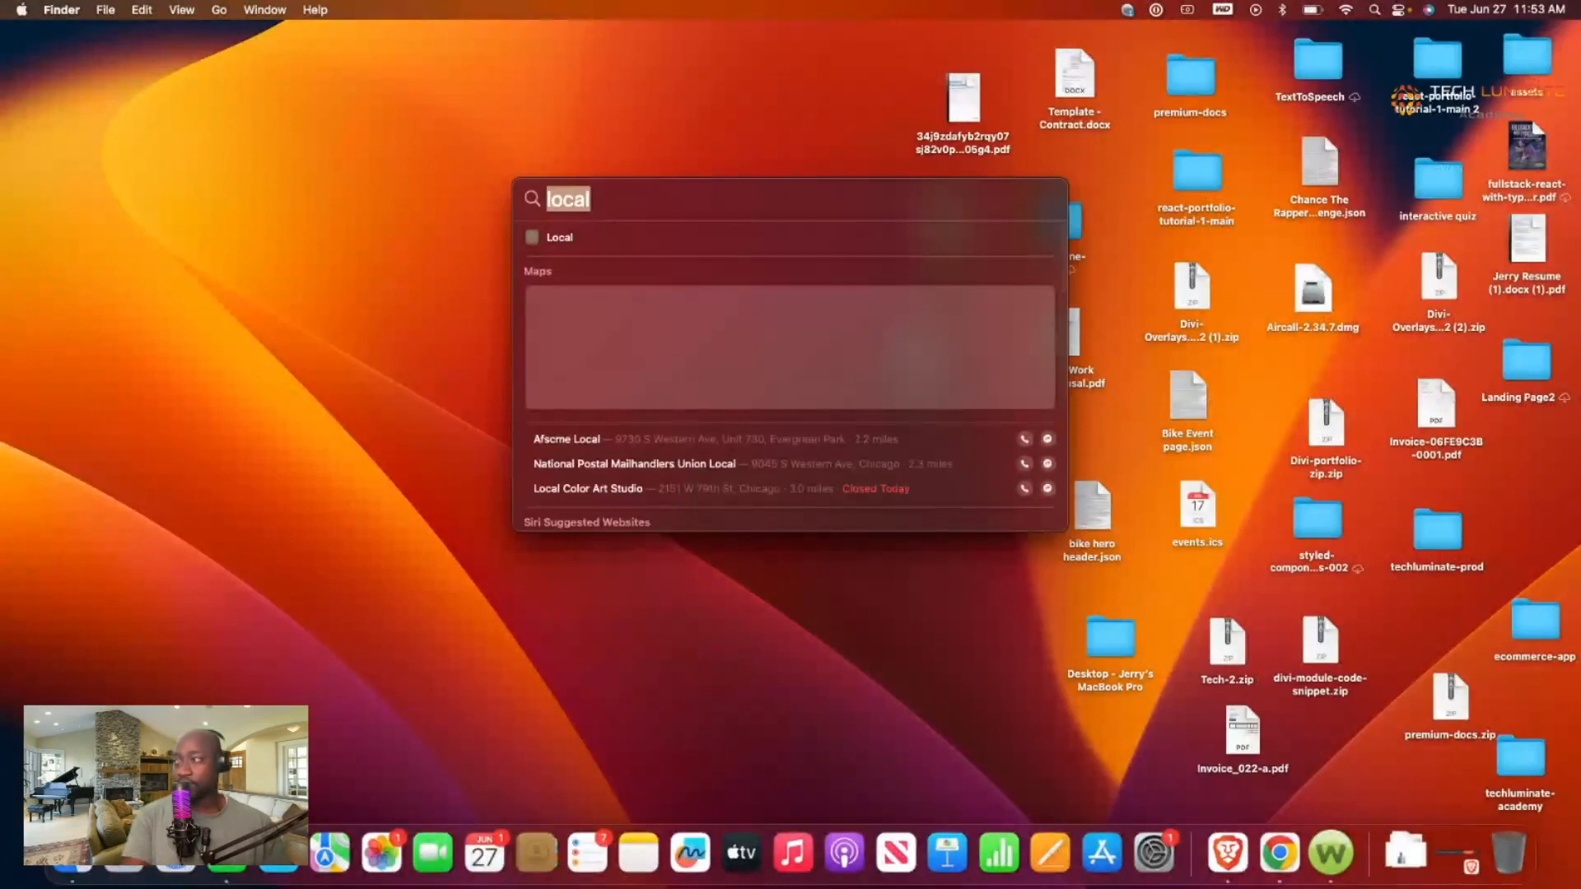
{"action": "key", "text": "Return"}
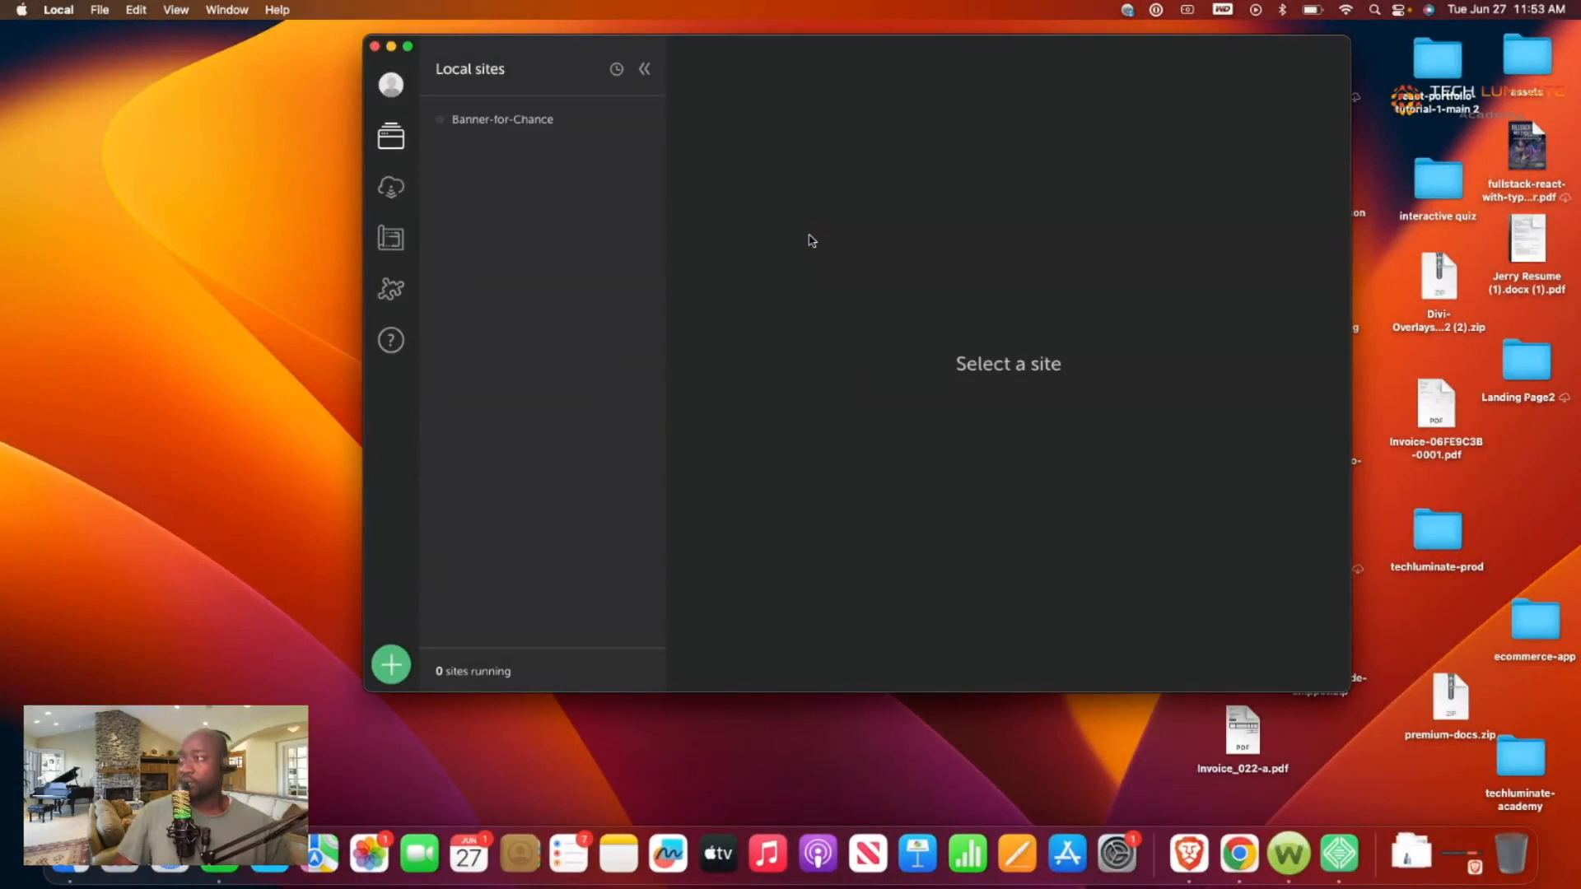
{"action": "left_click", "coordinate": [496, 131]}
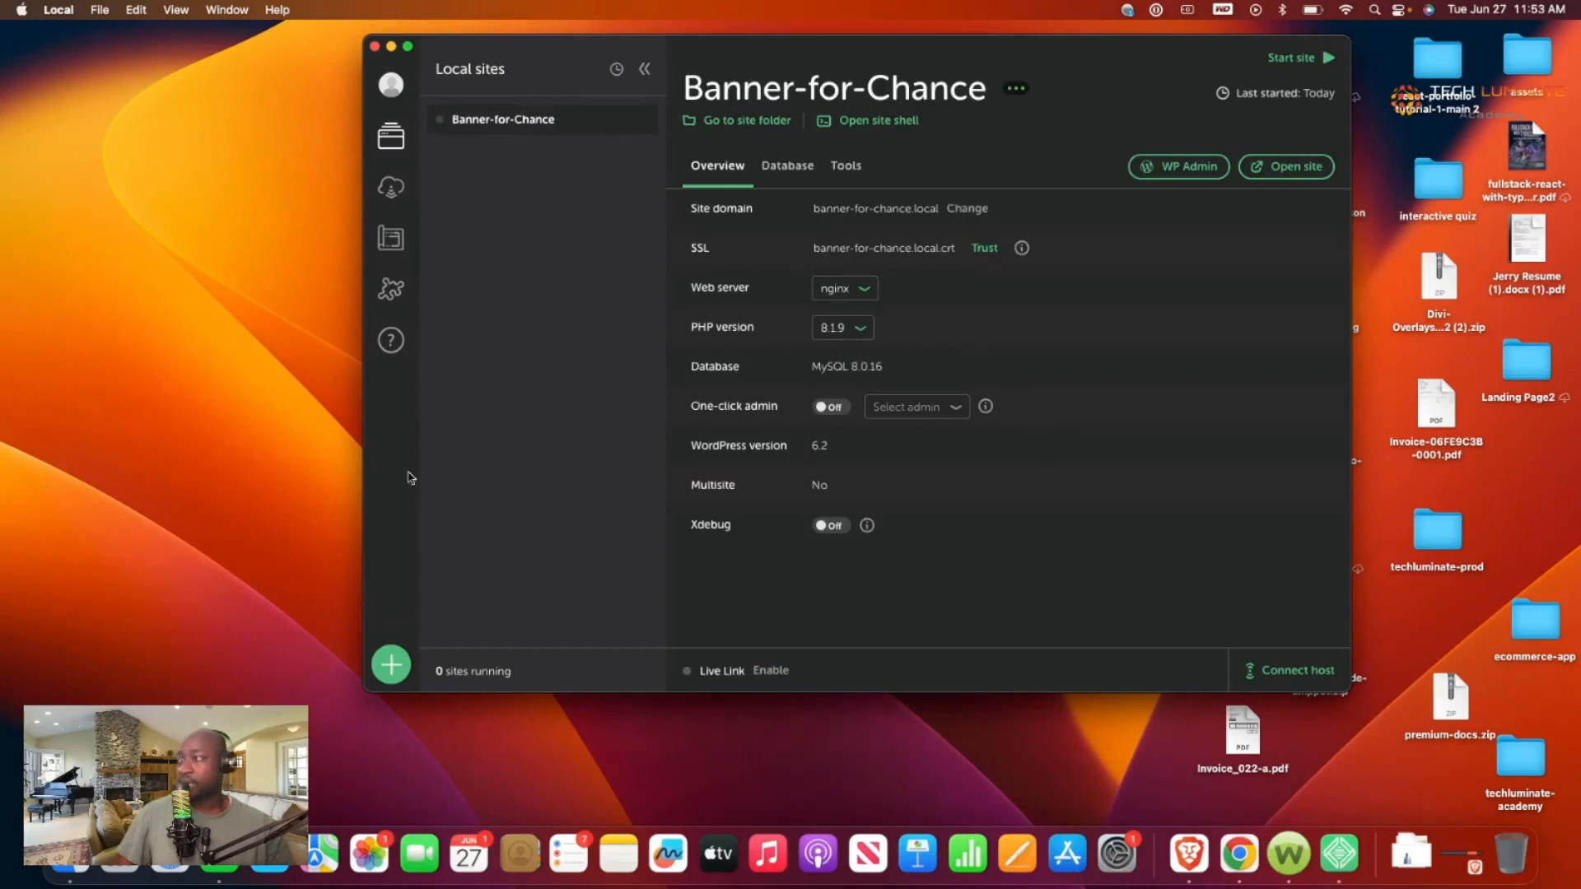
{"action": "left_click", "coordinate": [386, 674]}
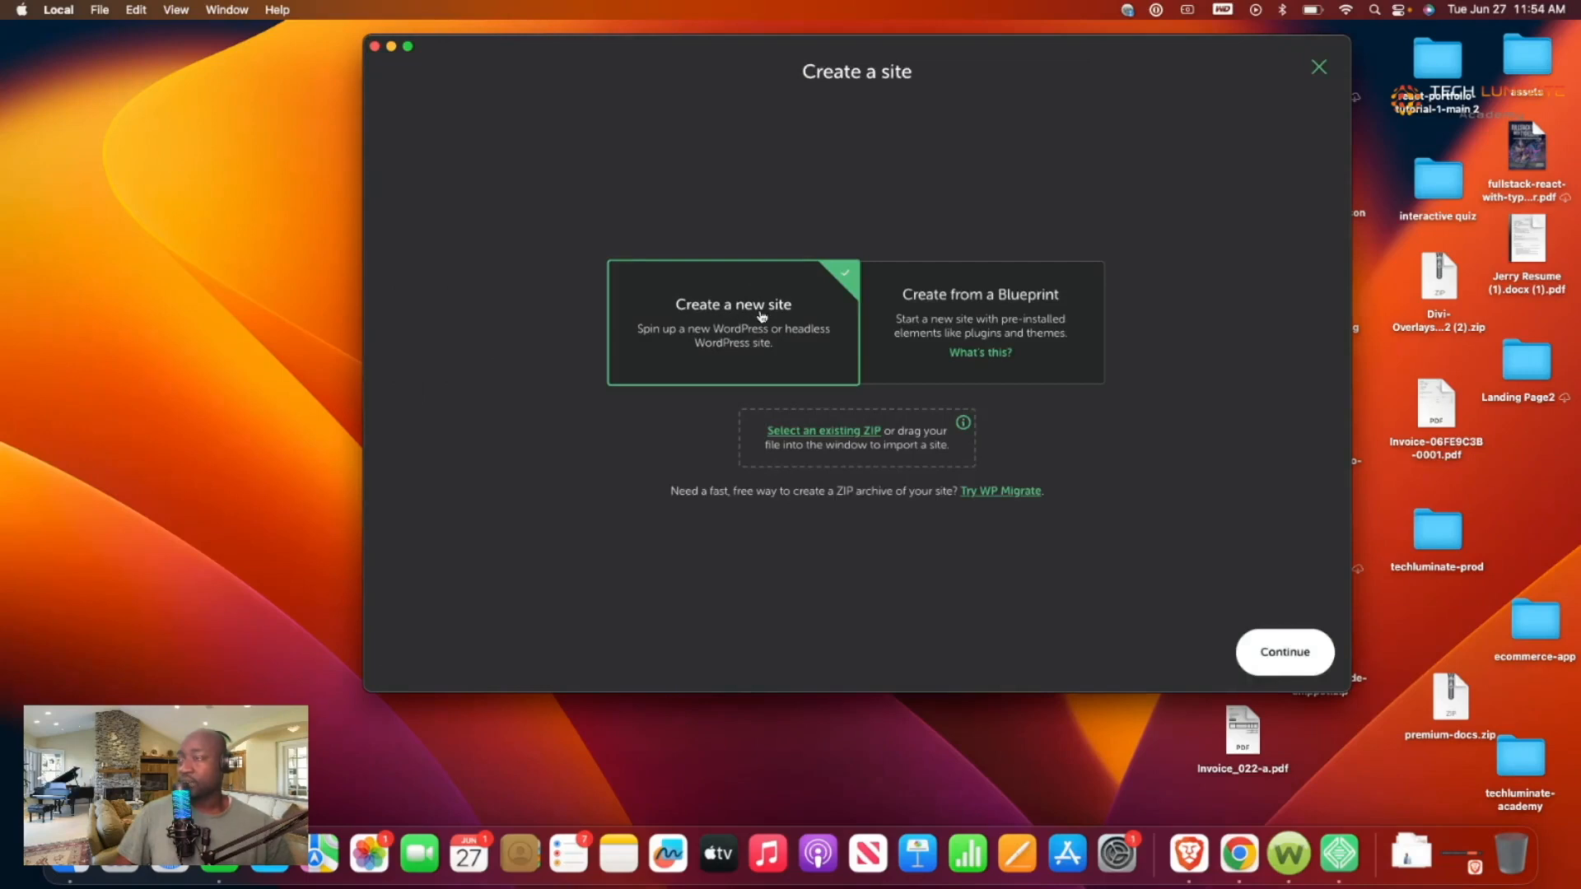
{"action": "left_click", "coordinate": [1319, 67]}
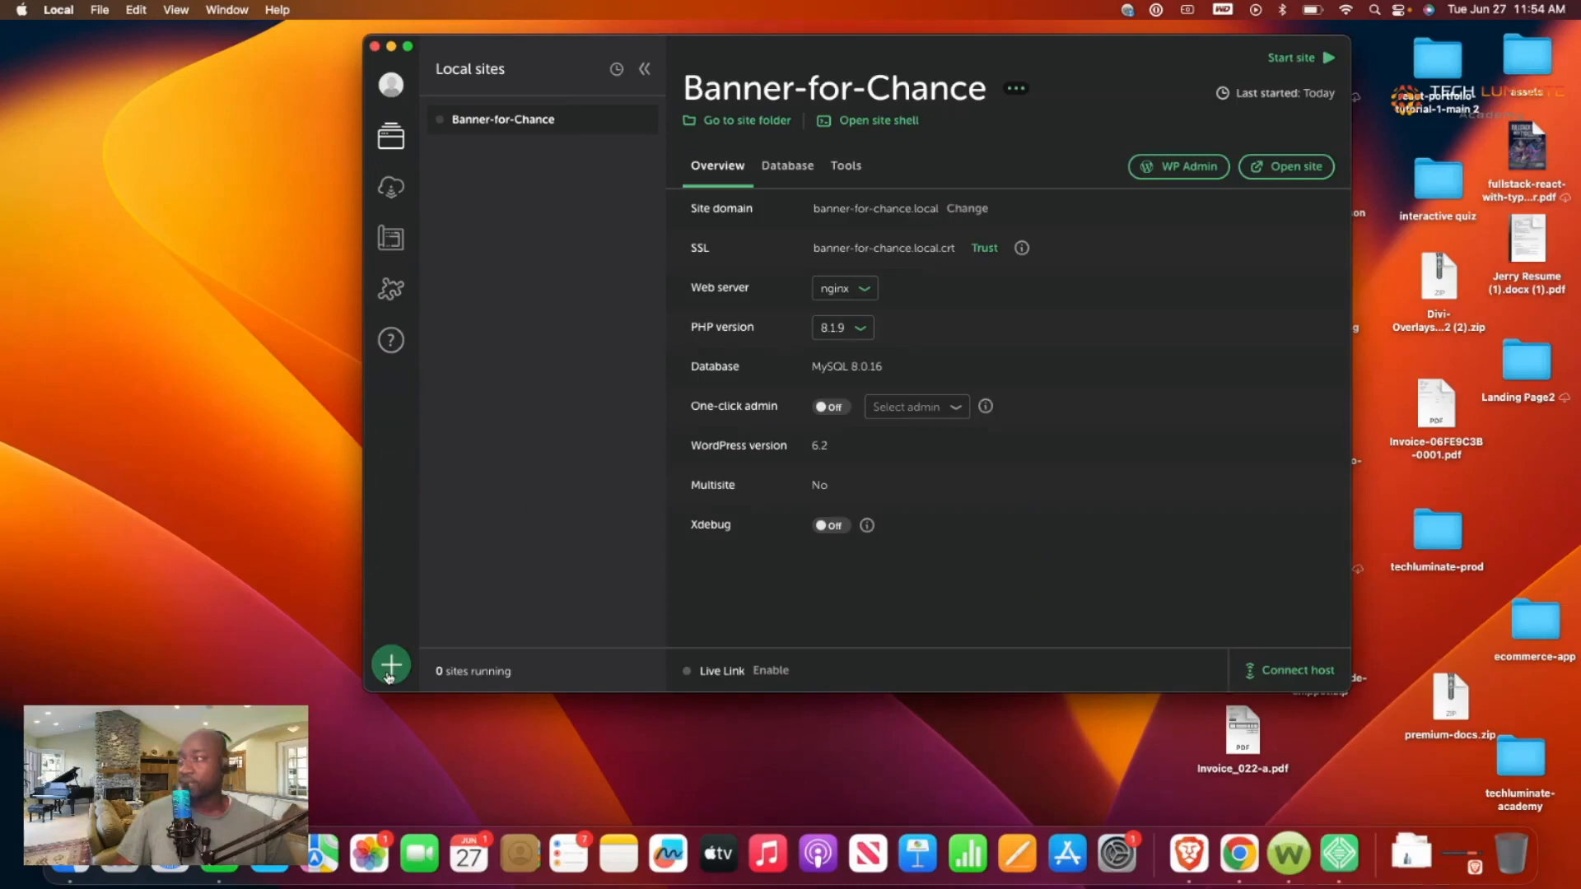
{"action": "left_click", "coordinate": [391, 667]}
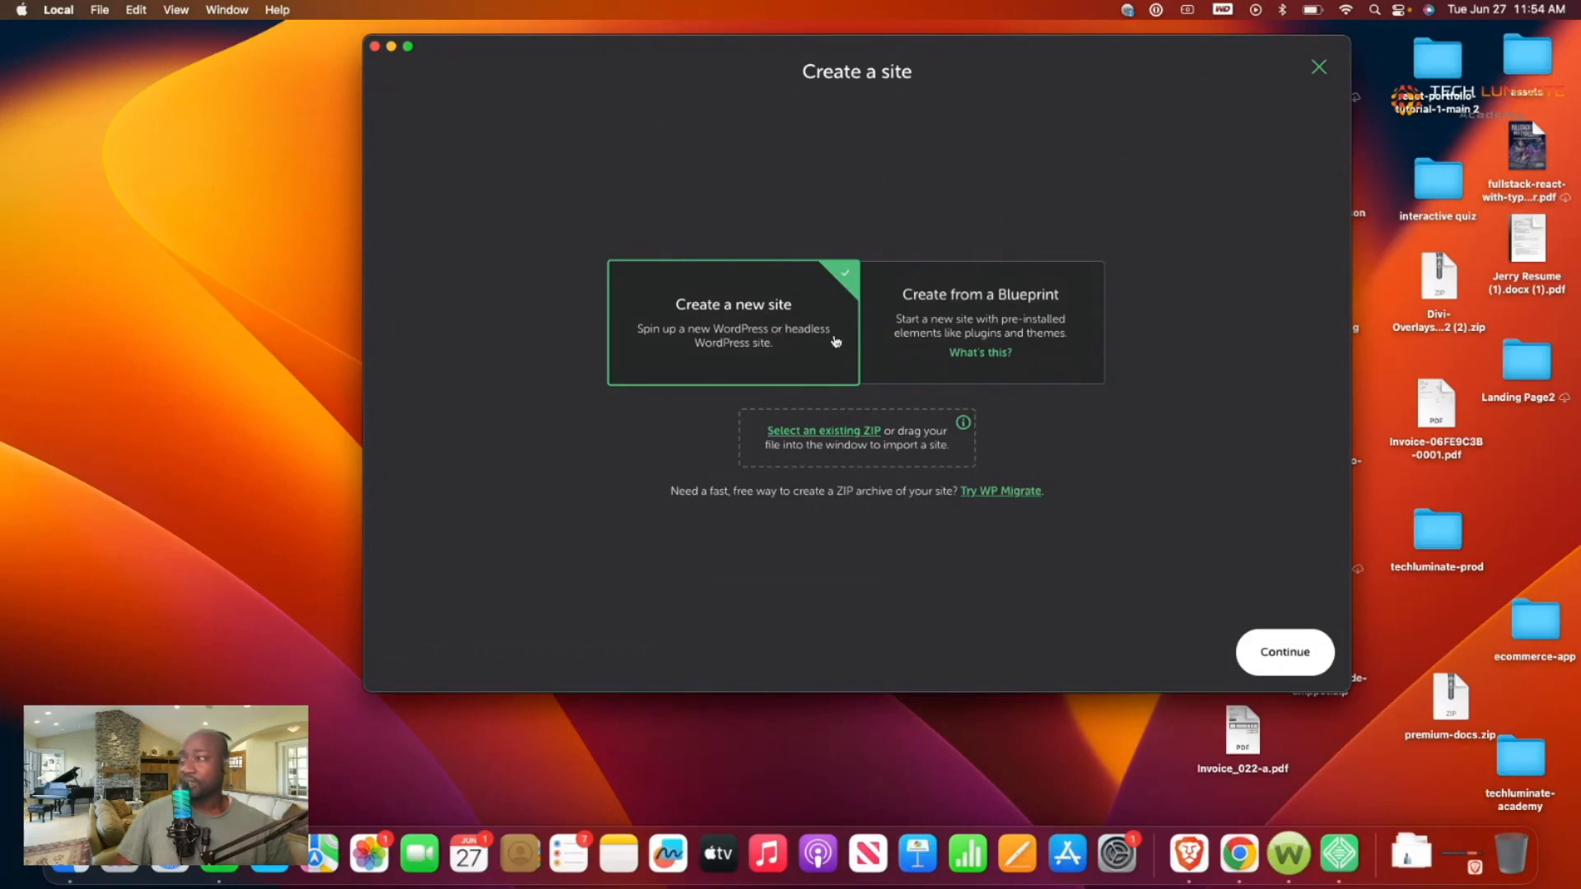
Step: Name the site portfolio-site, confirm domain portfolio-site.local, and continue to the environment step
{"action": "left_click", "coordinate": [1291, 649]}
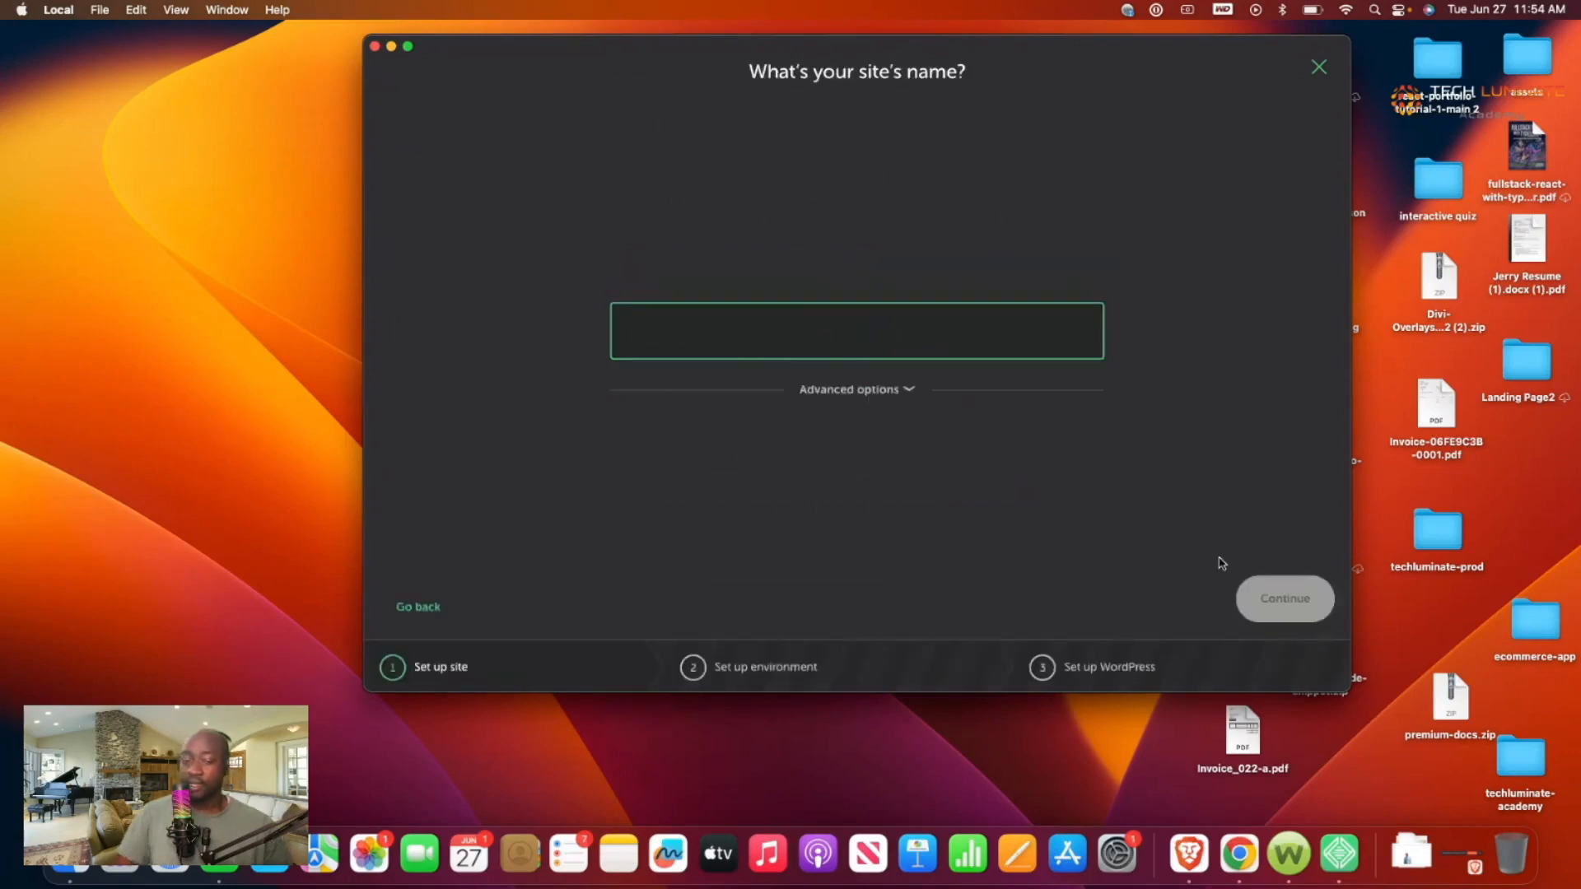
{"action": "type", "text": "port"}
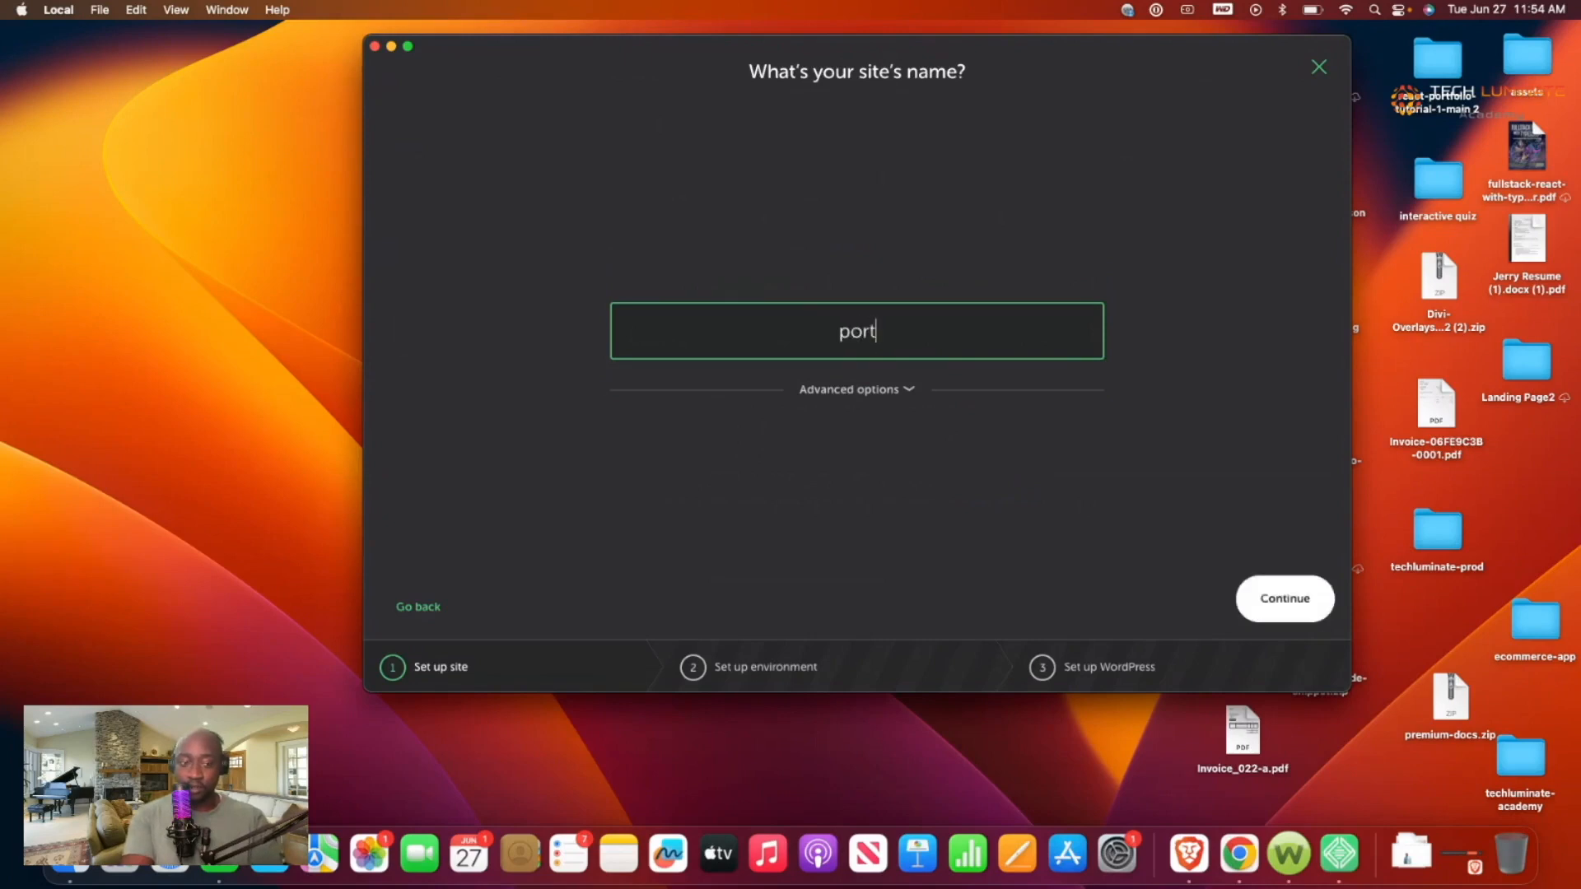
{"action": "type", "text": "folio"}
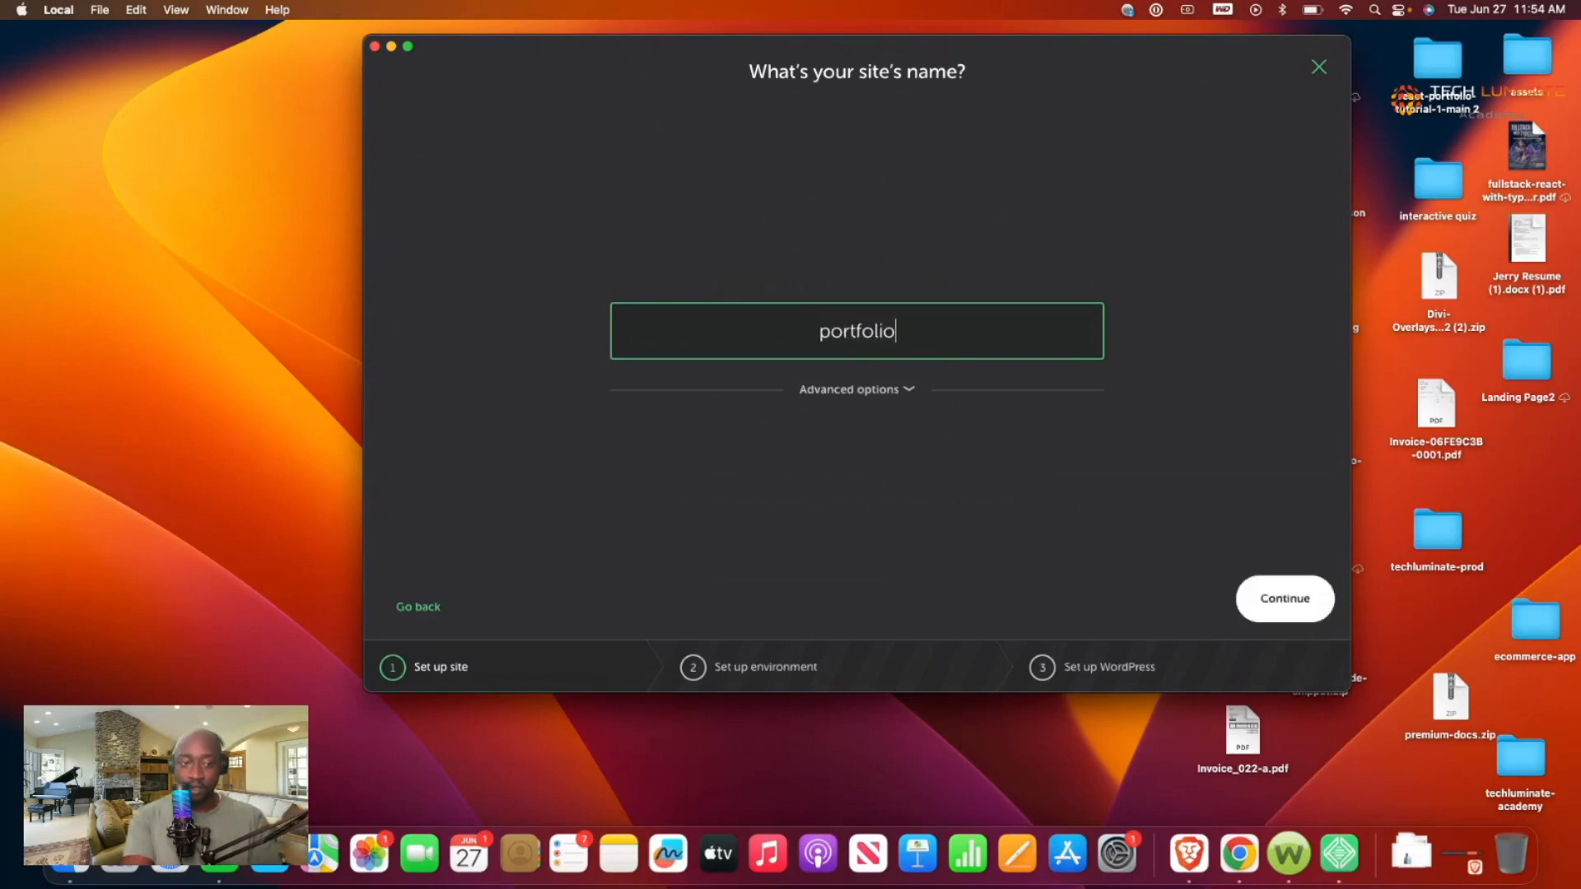
{"action": "type", "text": "-site"}
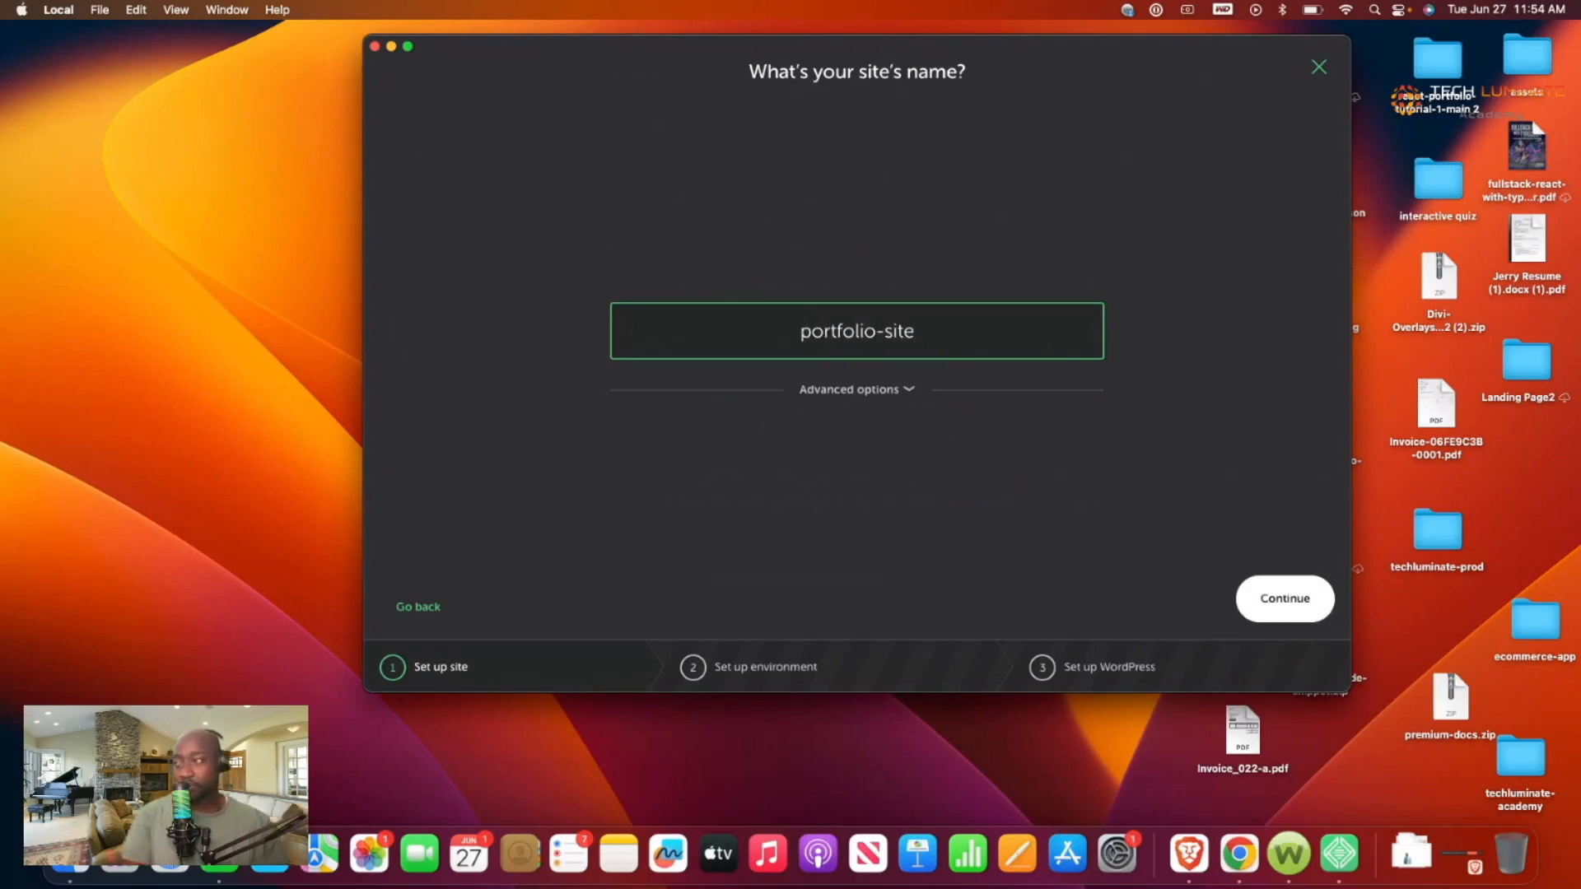
{"action": "left_click", "coordinate": [886, 392]}
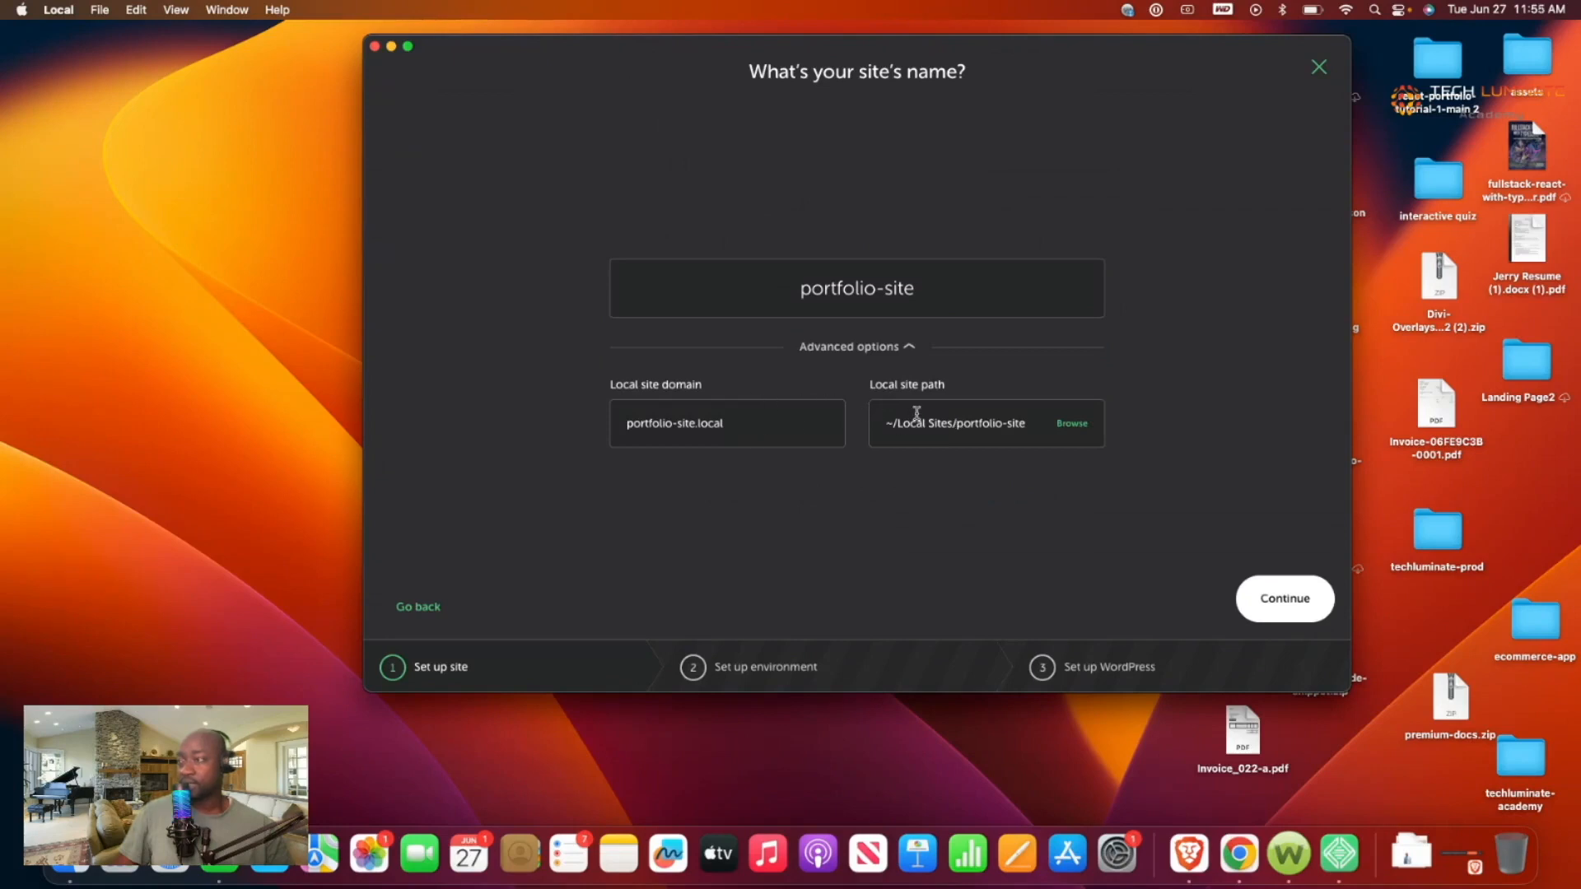
{"action": "left_click", "coordinate": [1261, 596]}
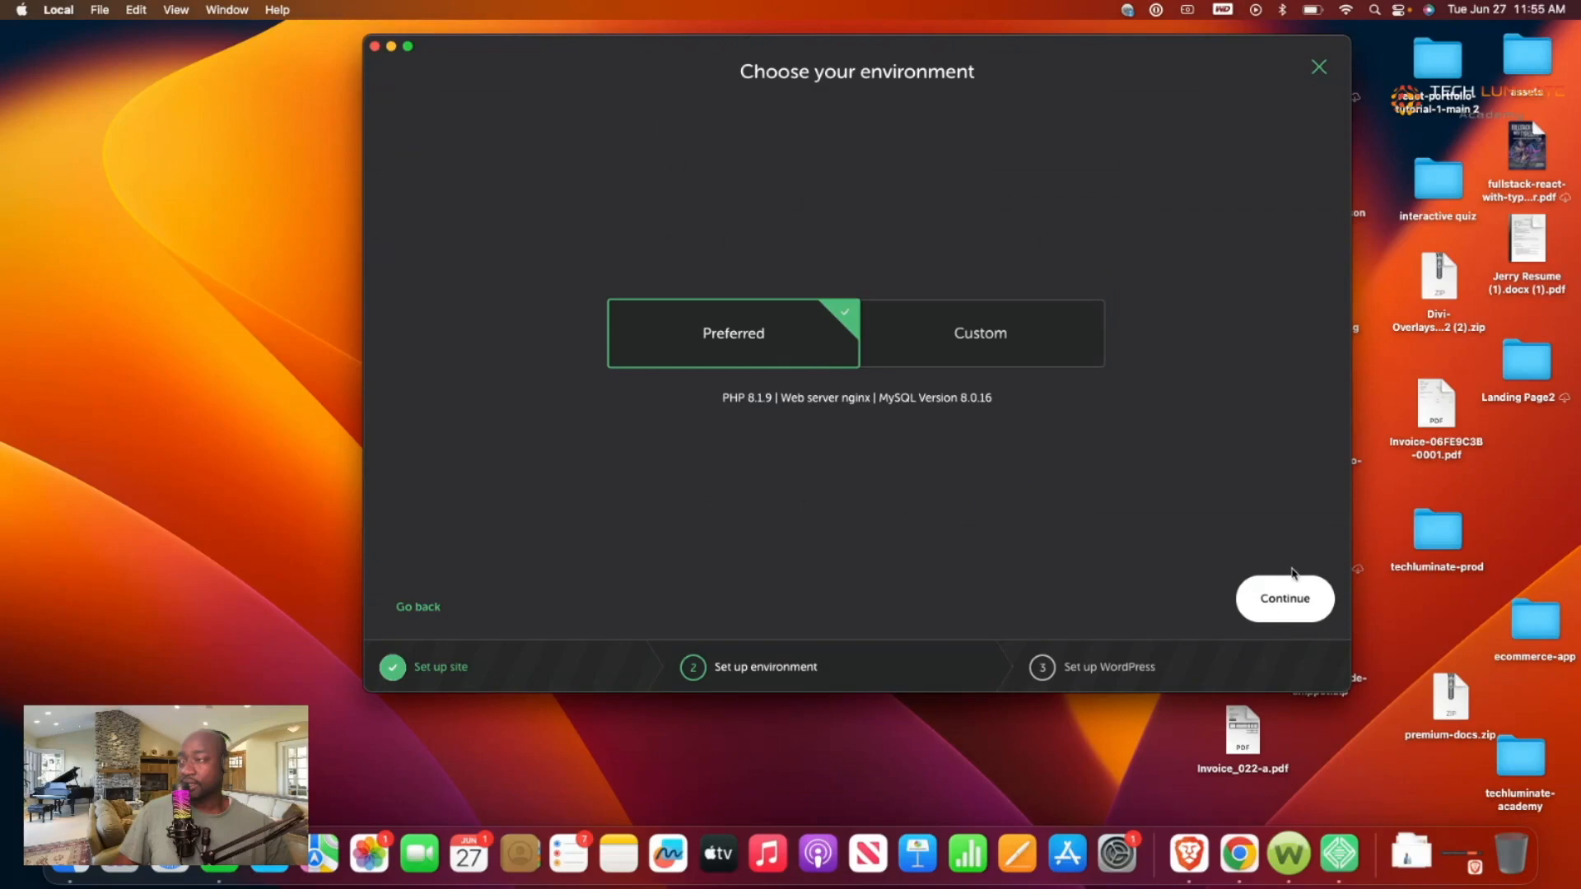
Step: Keep the Preferred environment and enter the WordPress admin username and password
{"action": "left_click", "coordinate": [1282, 601]}
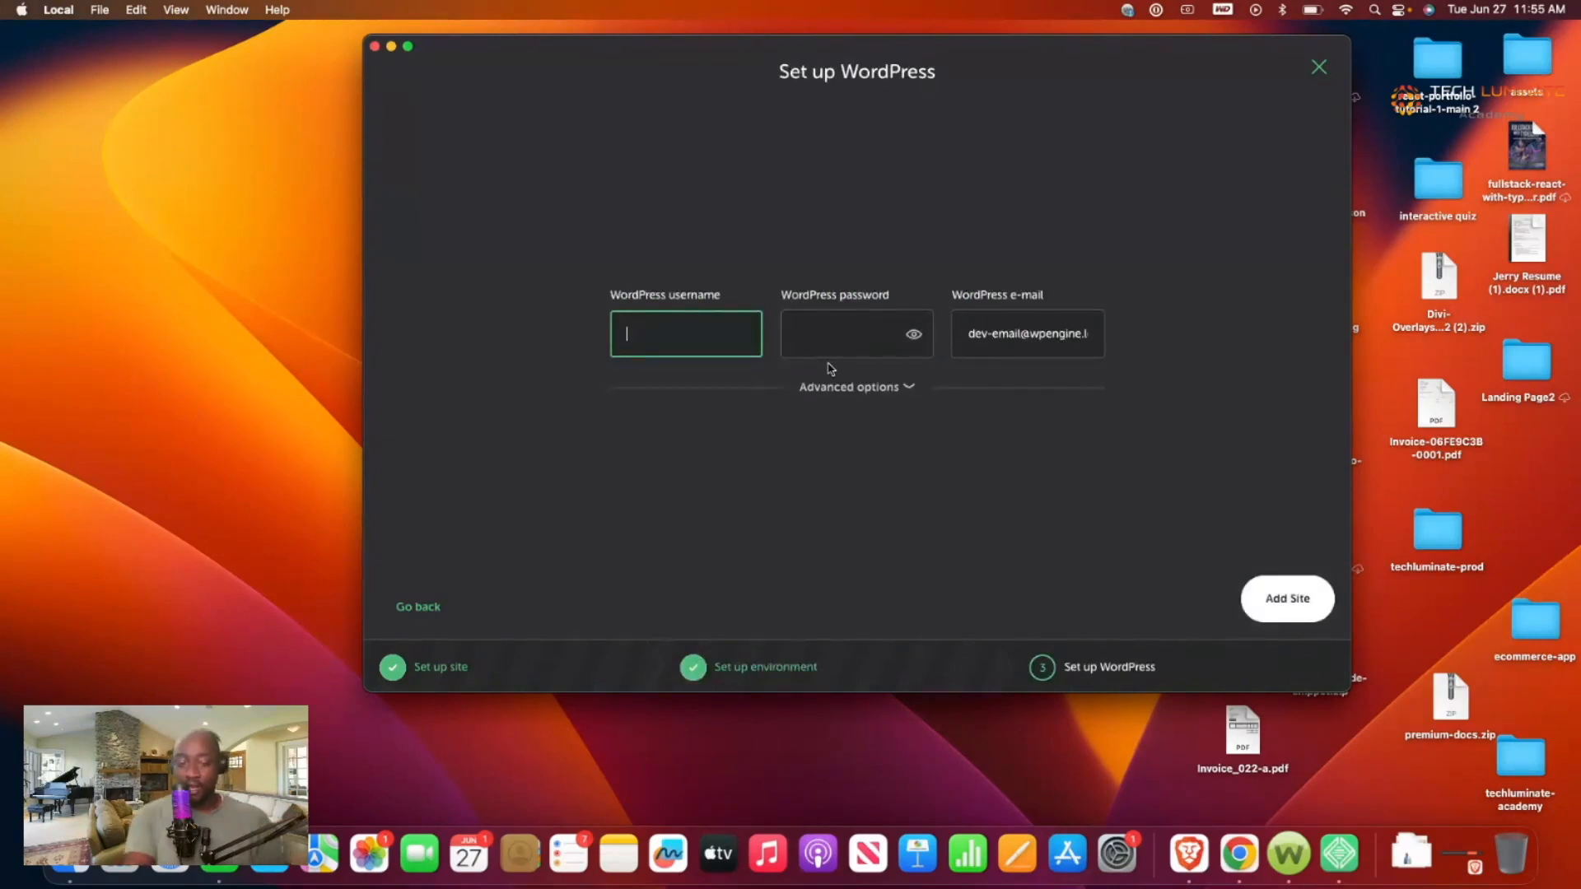
{"action": "type", "text": "jbony"}
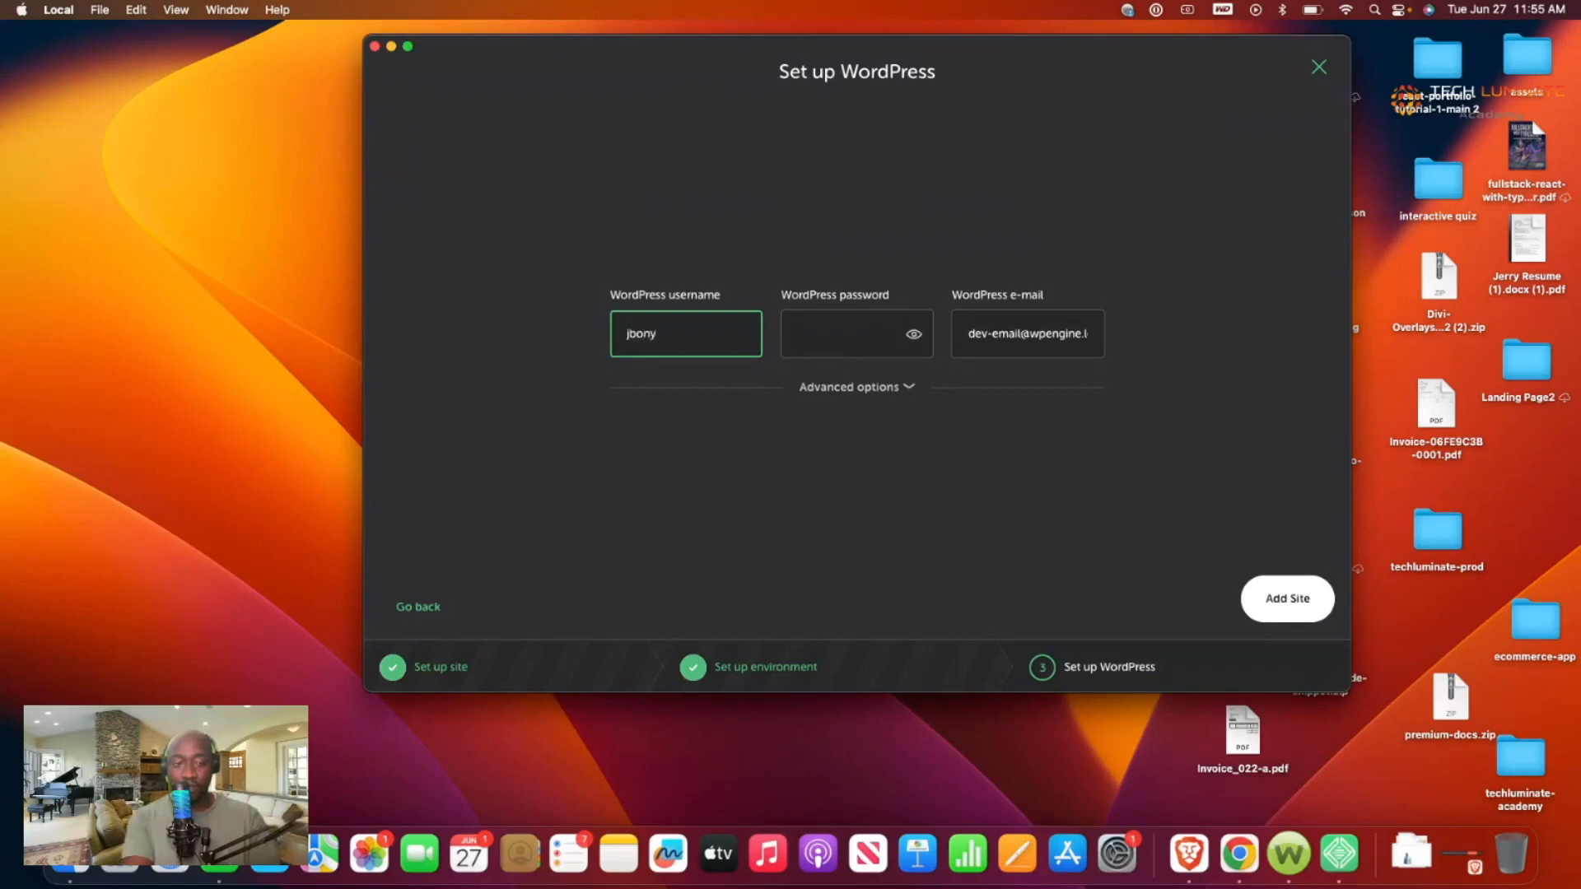
{"action": "left_click", "coordinate": [887, 329]}
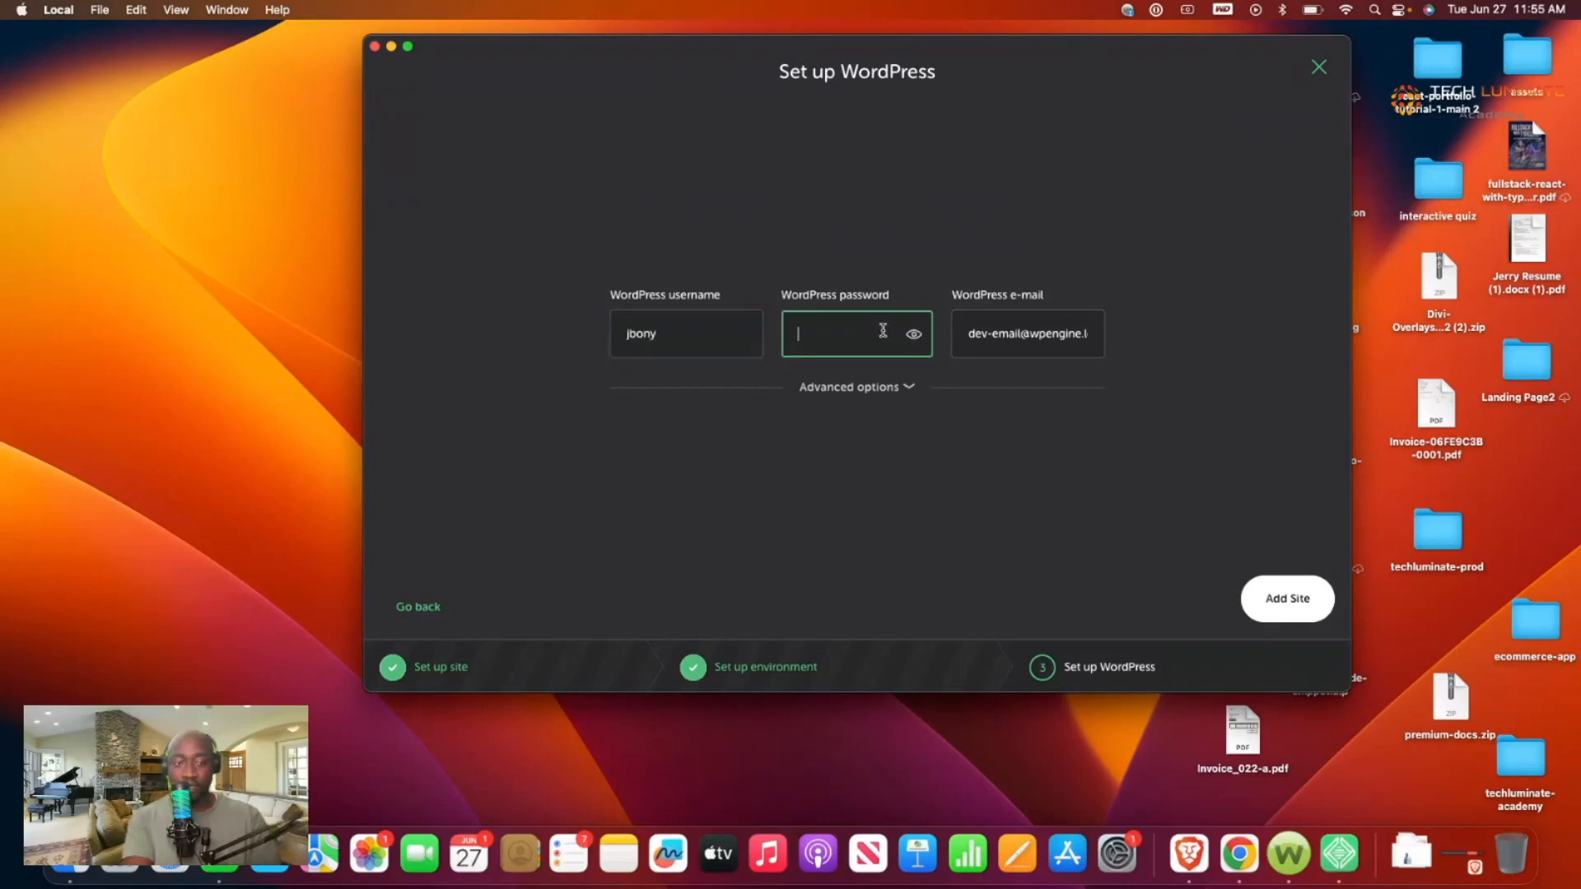
{"action": "type", "text": "p*****"}
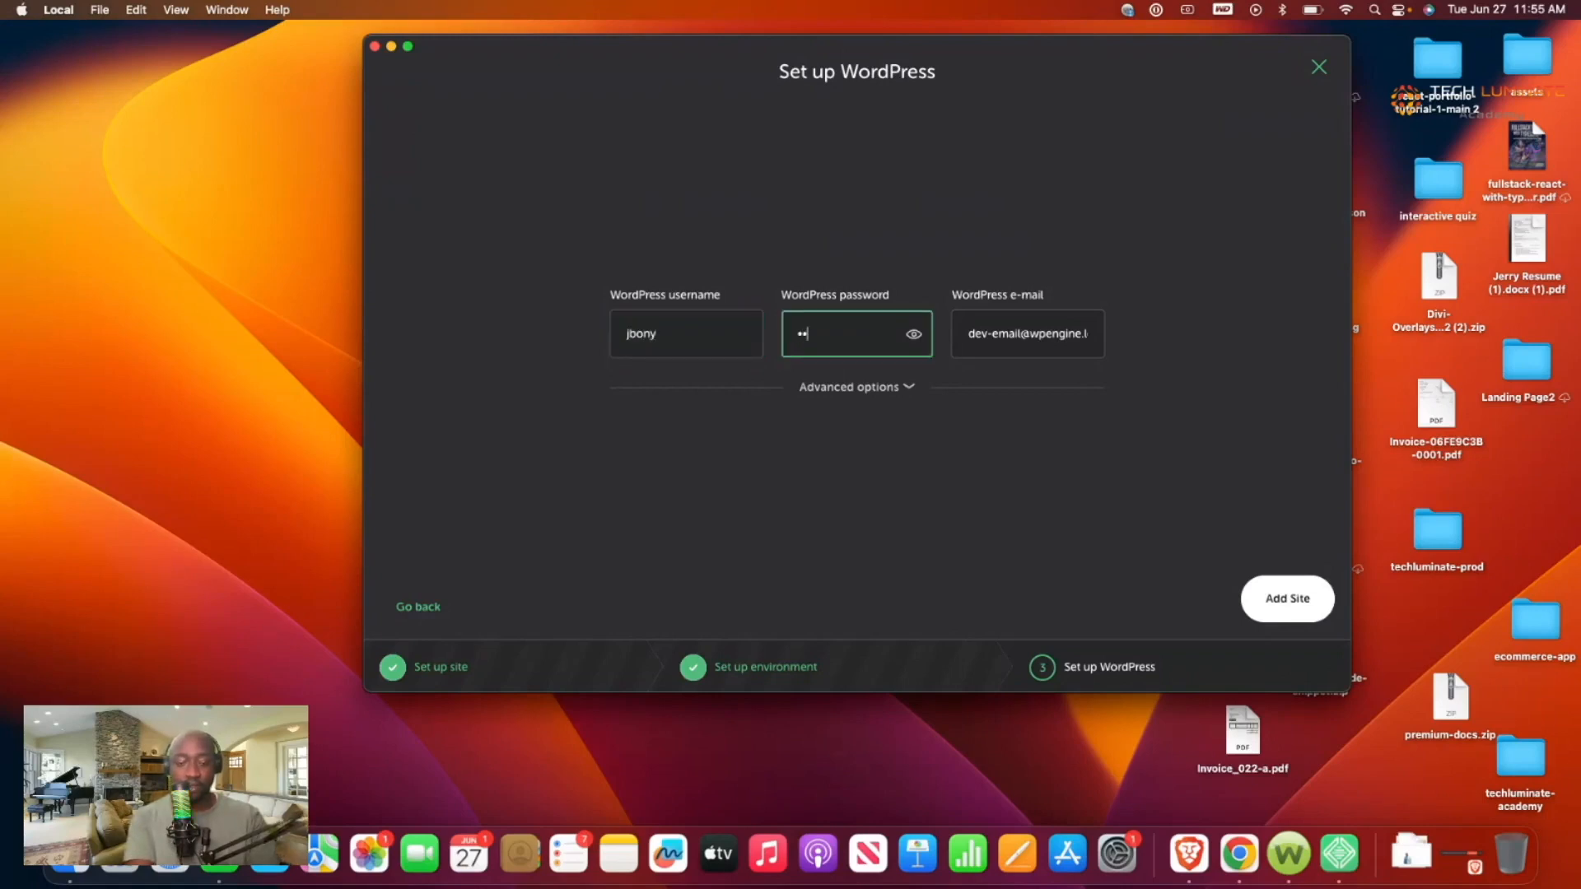
{"action": "type", "text": "***"}
{"action": "left_click", "coordinate": [915, 334]}
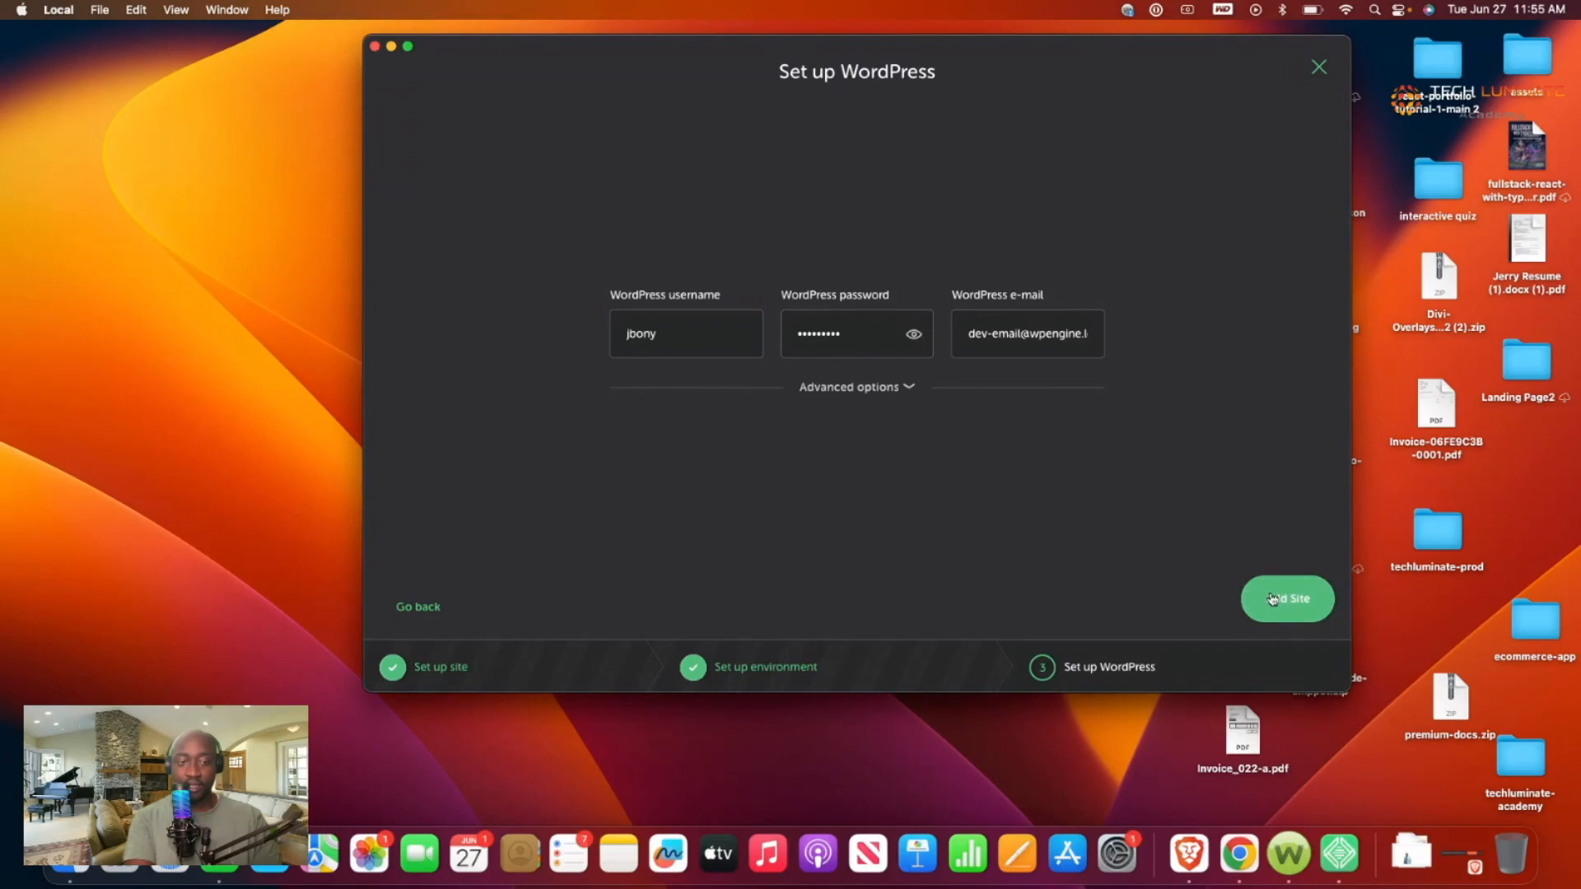
Step: Replace the default admin e-mail with the owner's address and add the site
{"action": "left_click", "coordinate": [1027, 339]}
{"action": "key", "text": "super+a"}
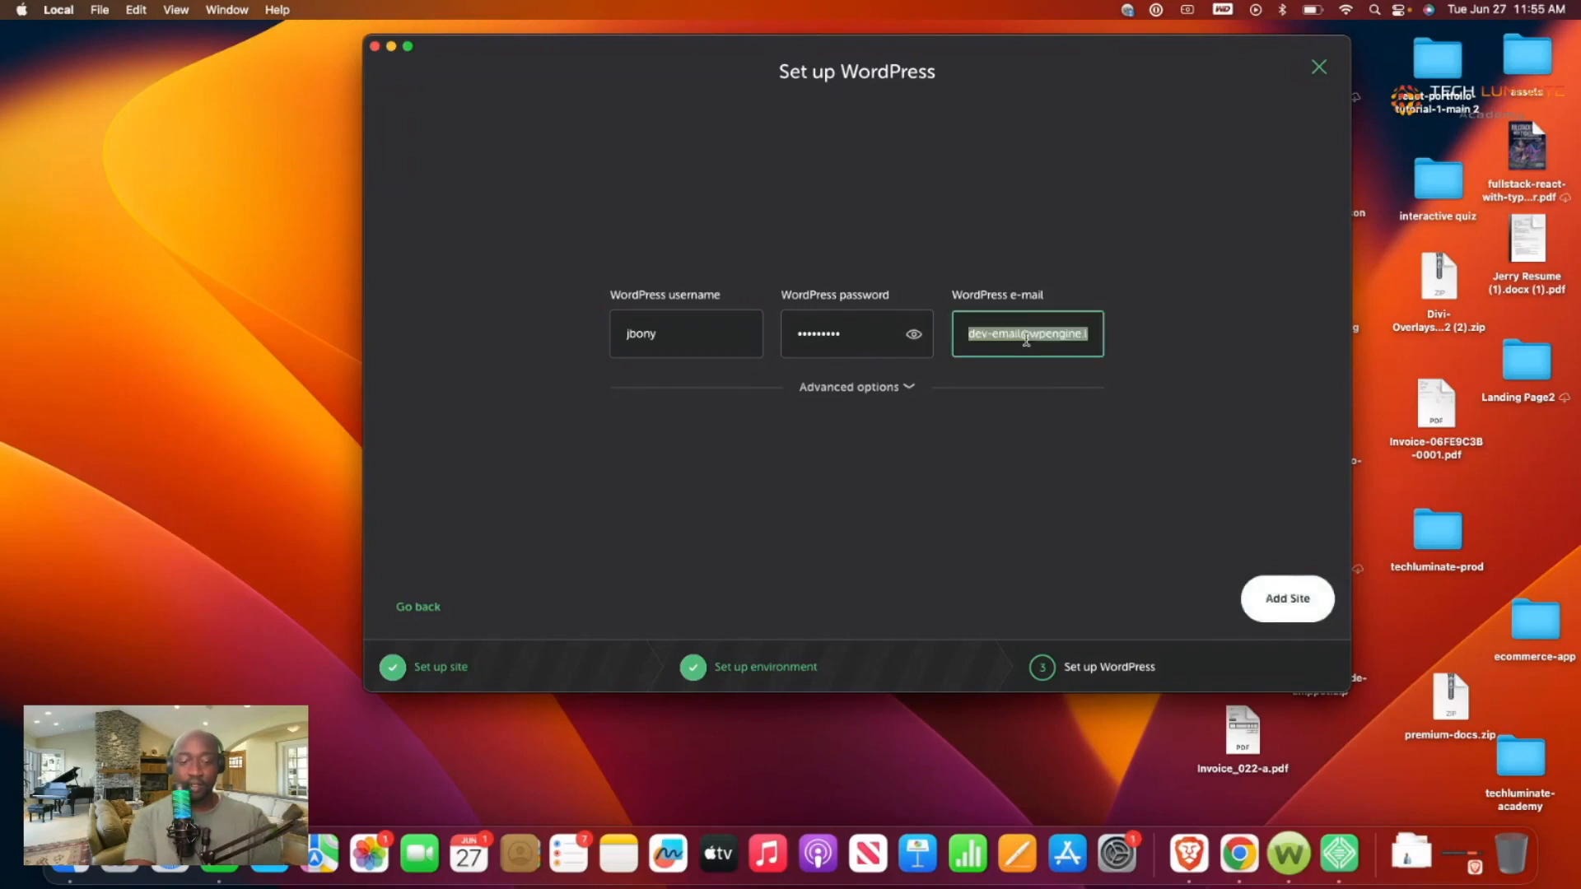
{"action": "key", "text": "BackSpace"}
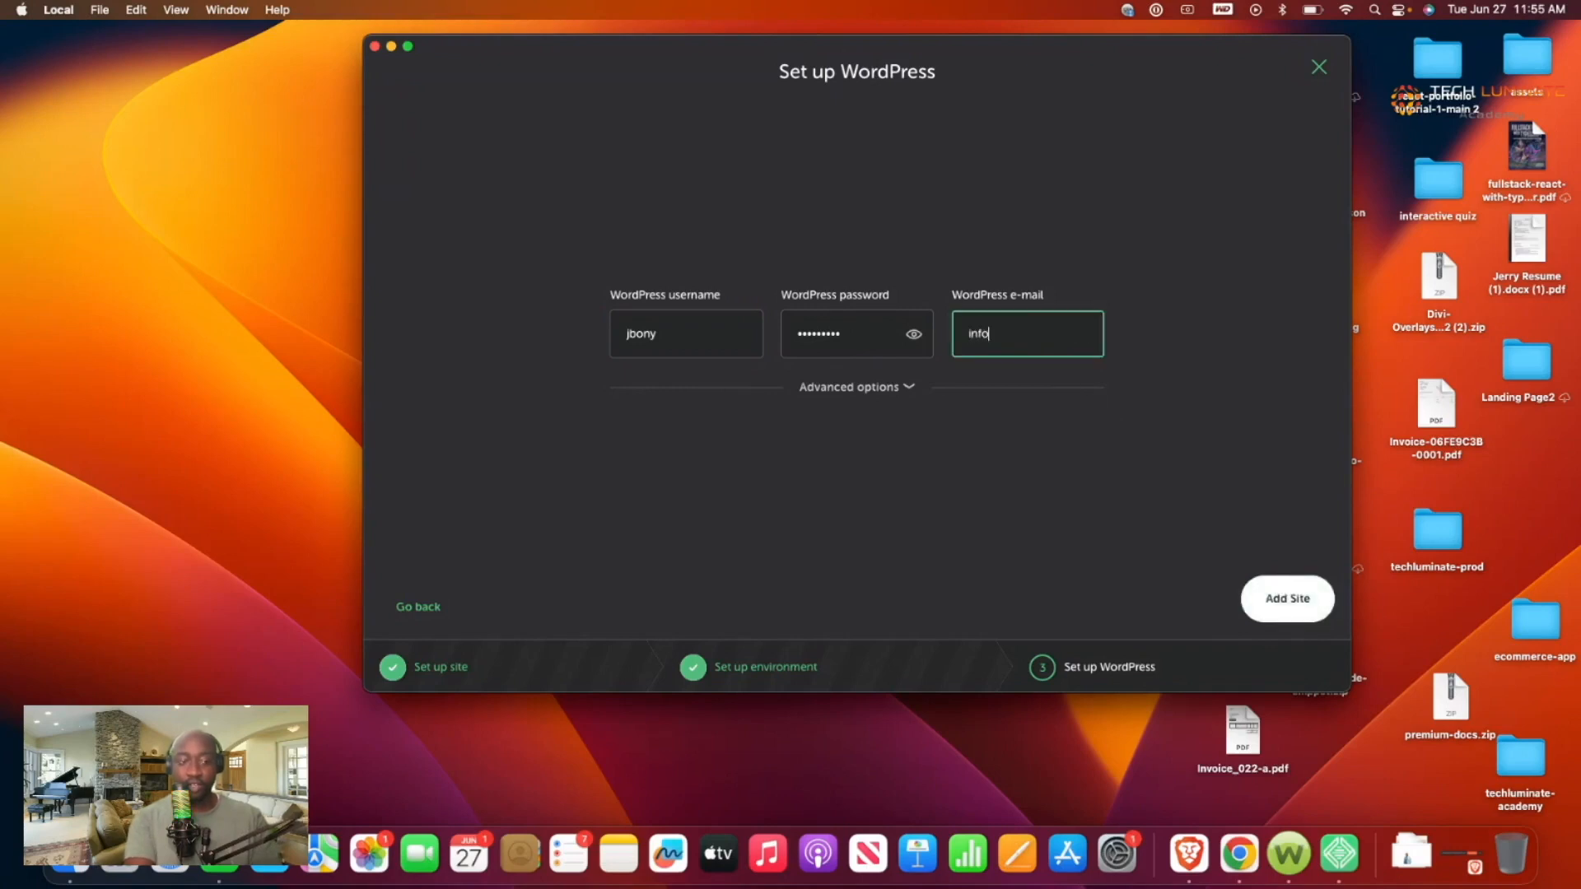
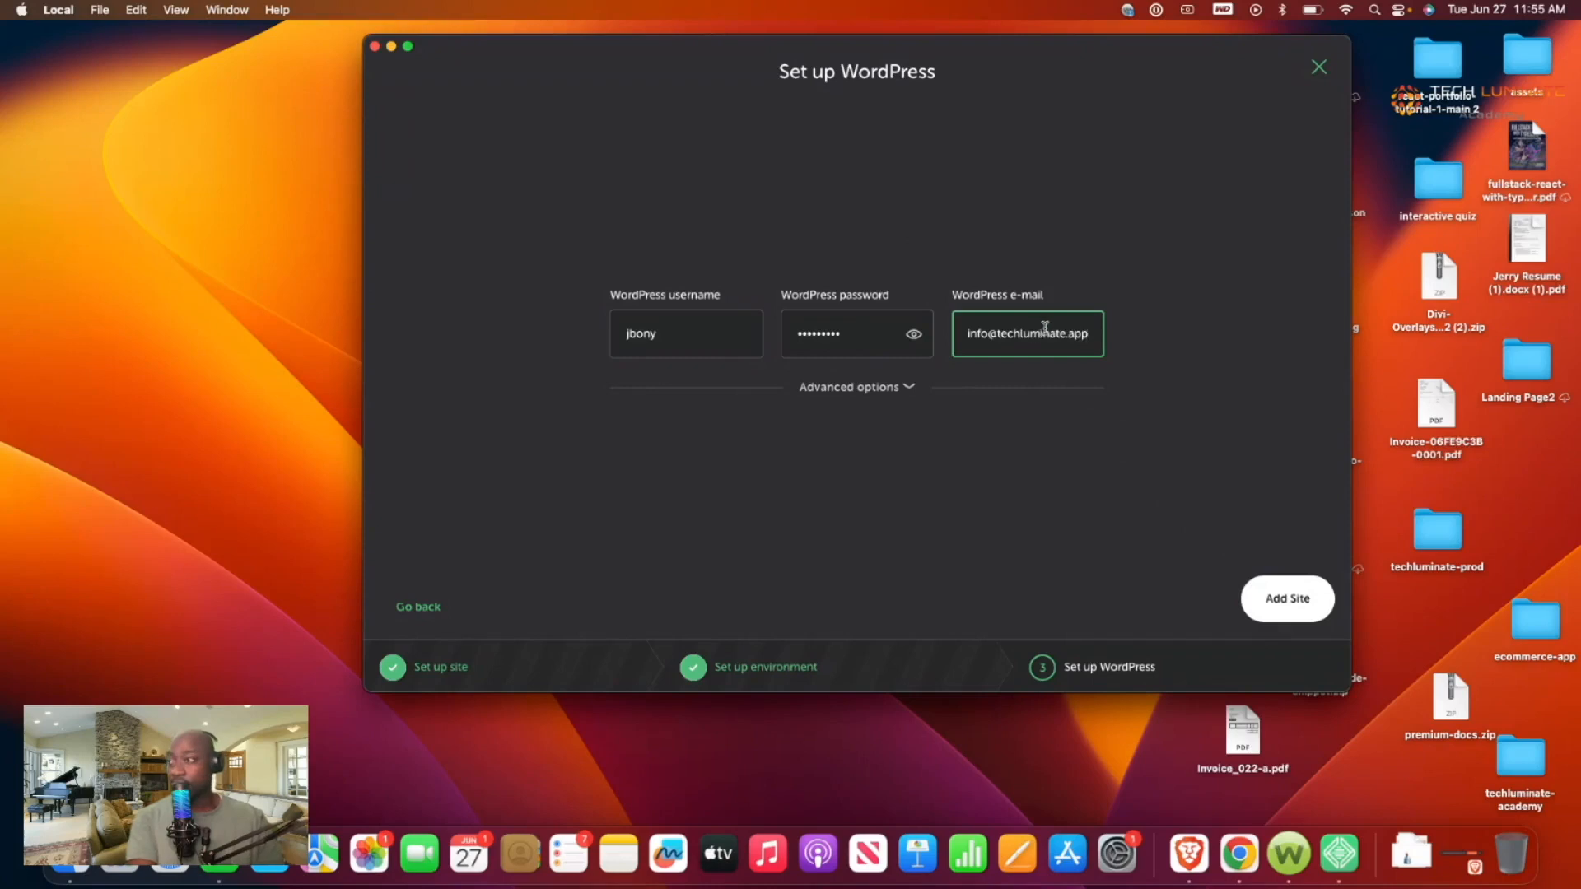
{"action": "left_click", "coordinate": [1279, 608]}
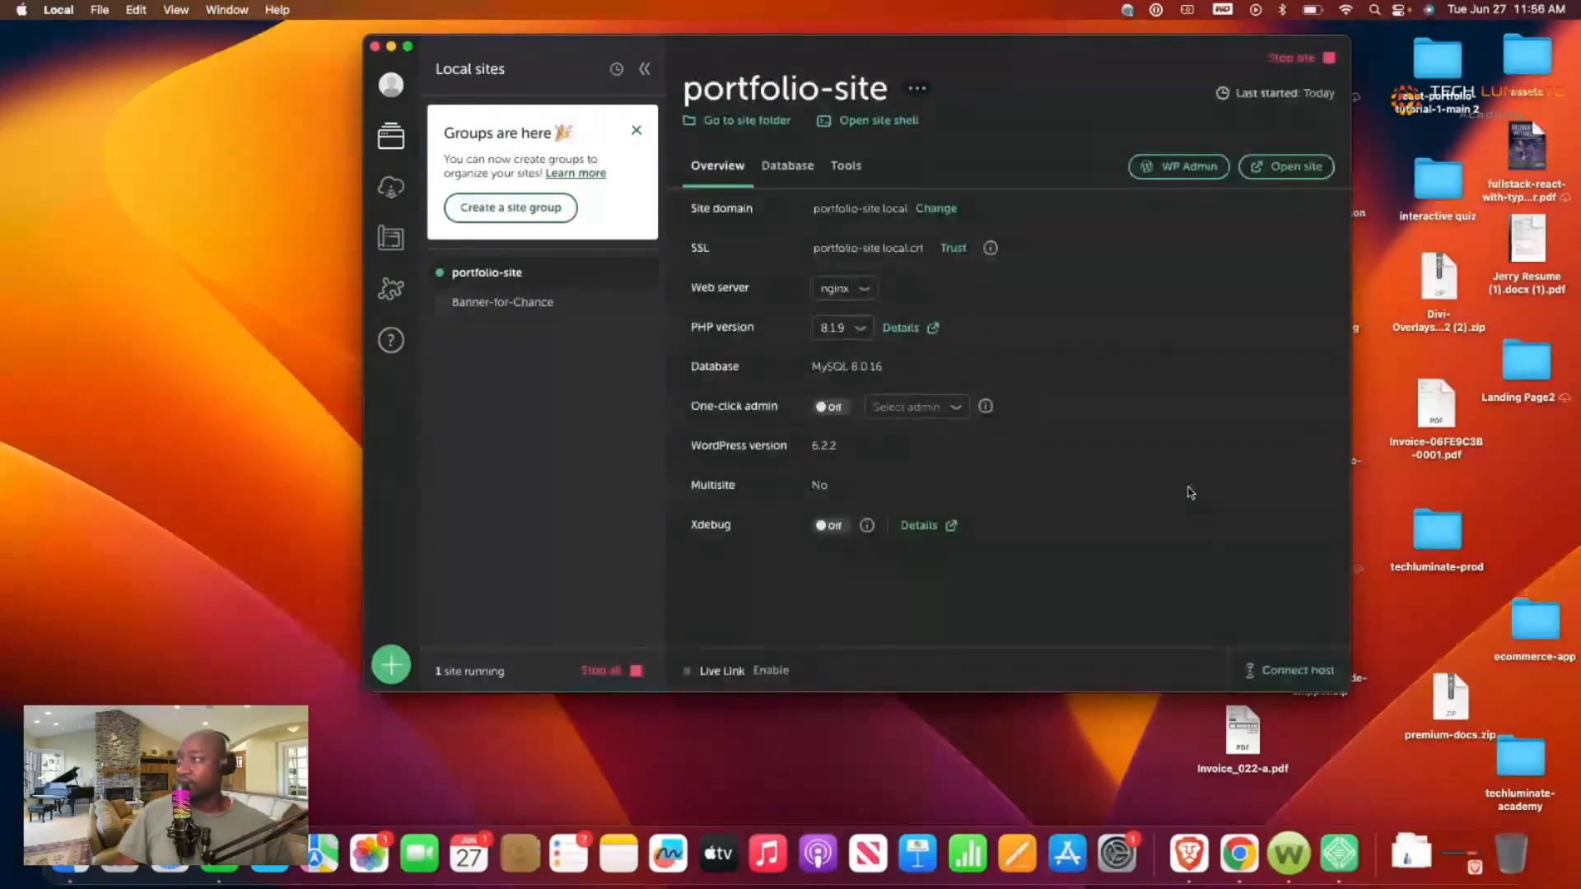
Step: Dismiss the Groups popup and open portfolio-site.local to view its default Hello world! front page
{"action": "left_click", "coordinate": [634, 137]}
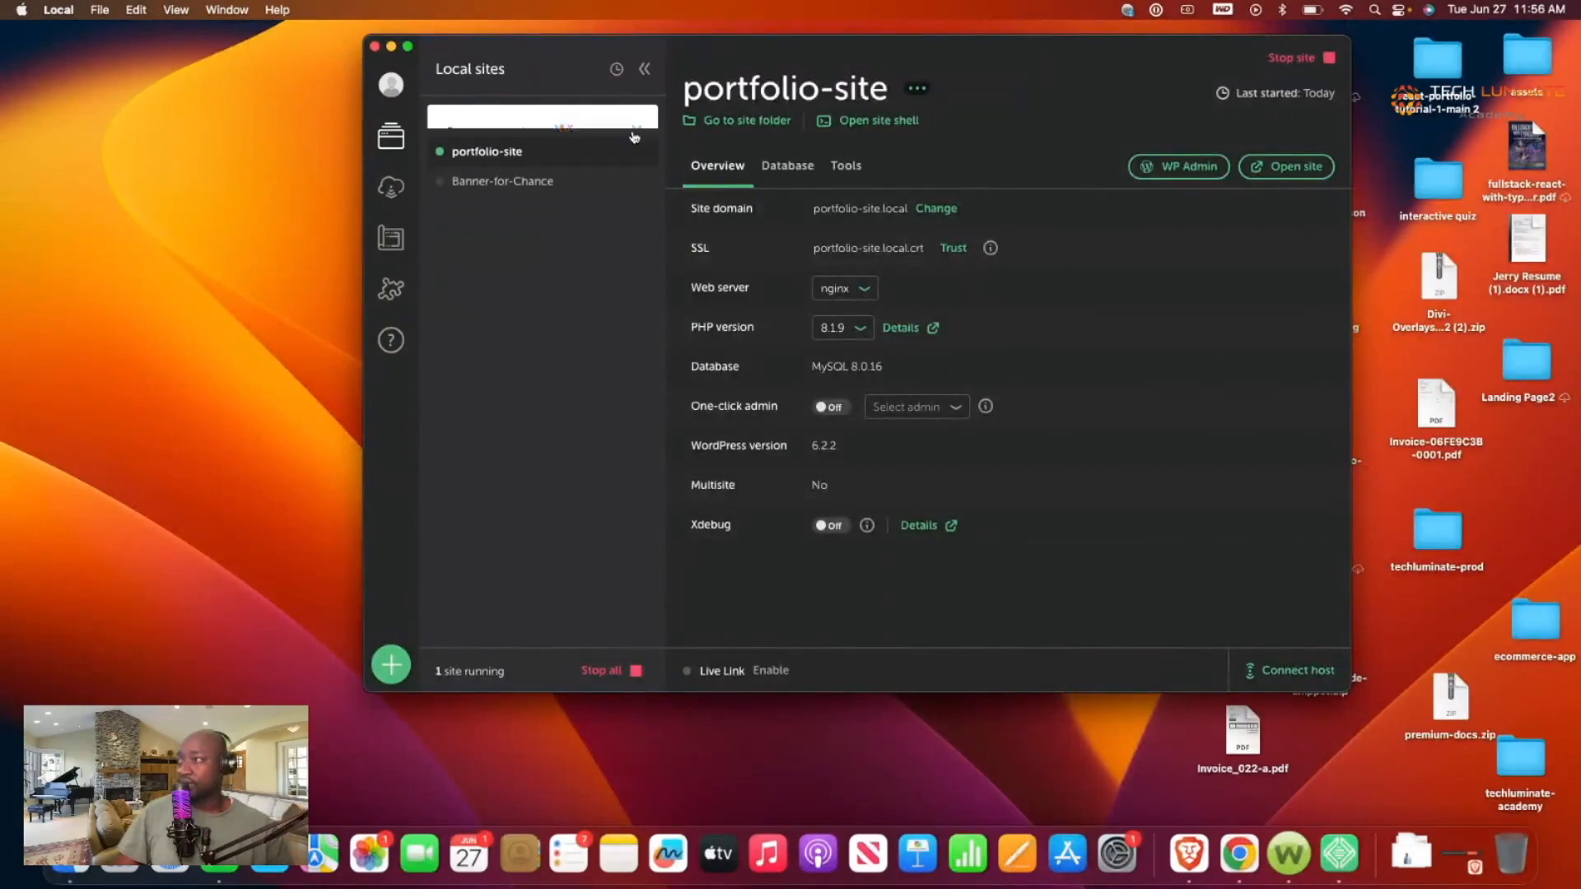
{"action": "left_click", "coordinate": [1275, 180]}
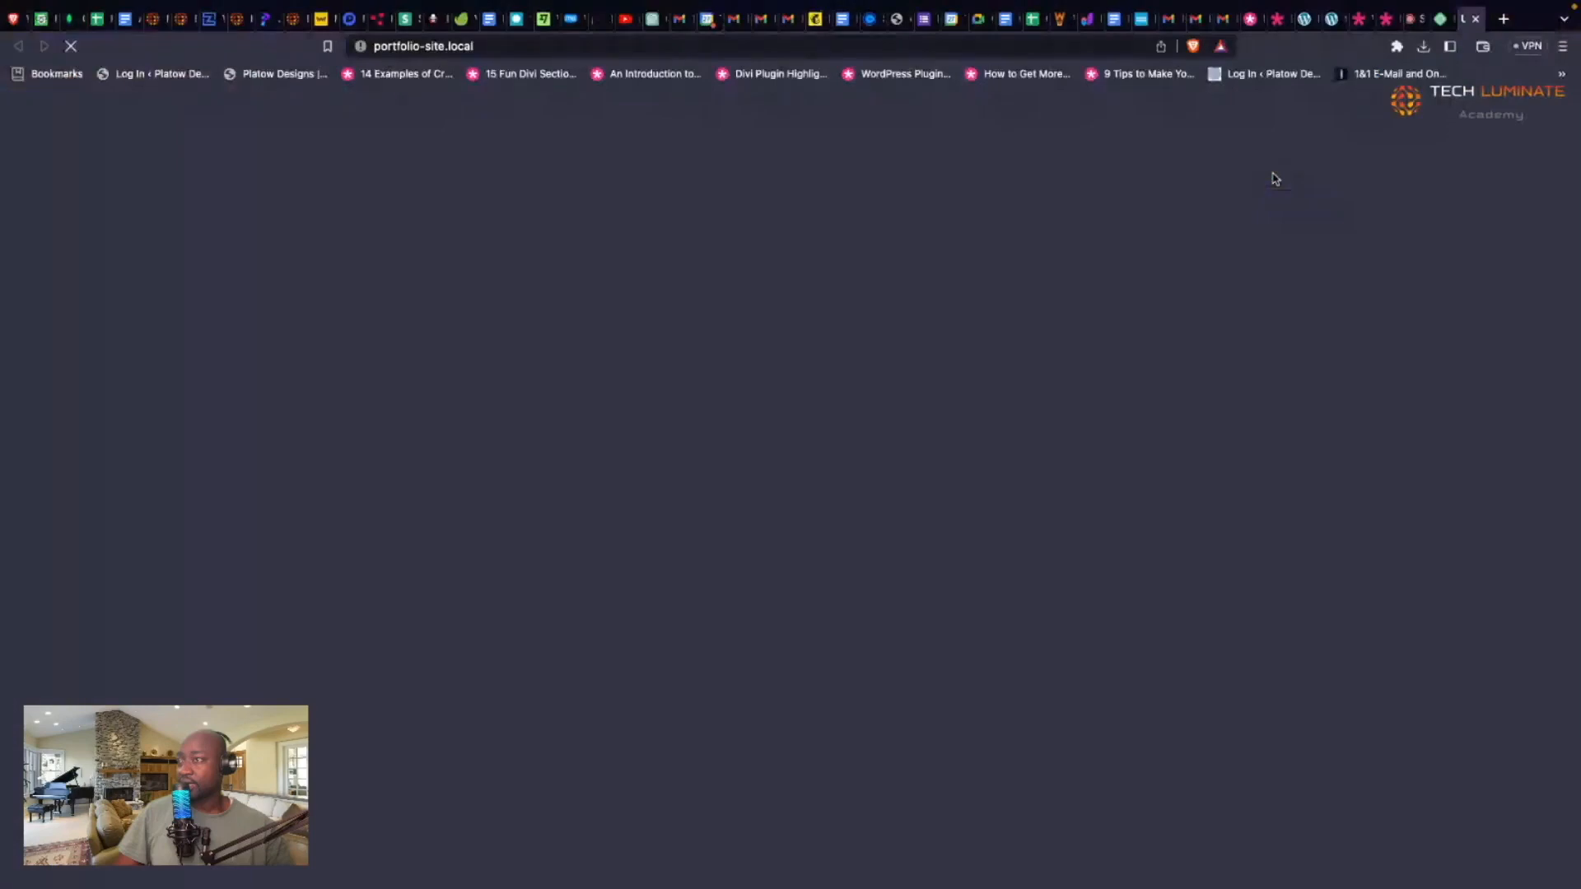
{"action": "scroll", "coordinate": [1098, 216], "scroll_direction": "down", "scroll_amount": 3}
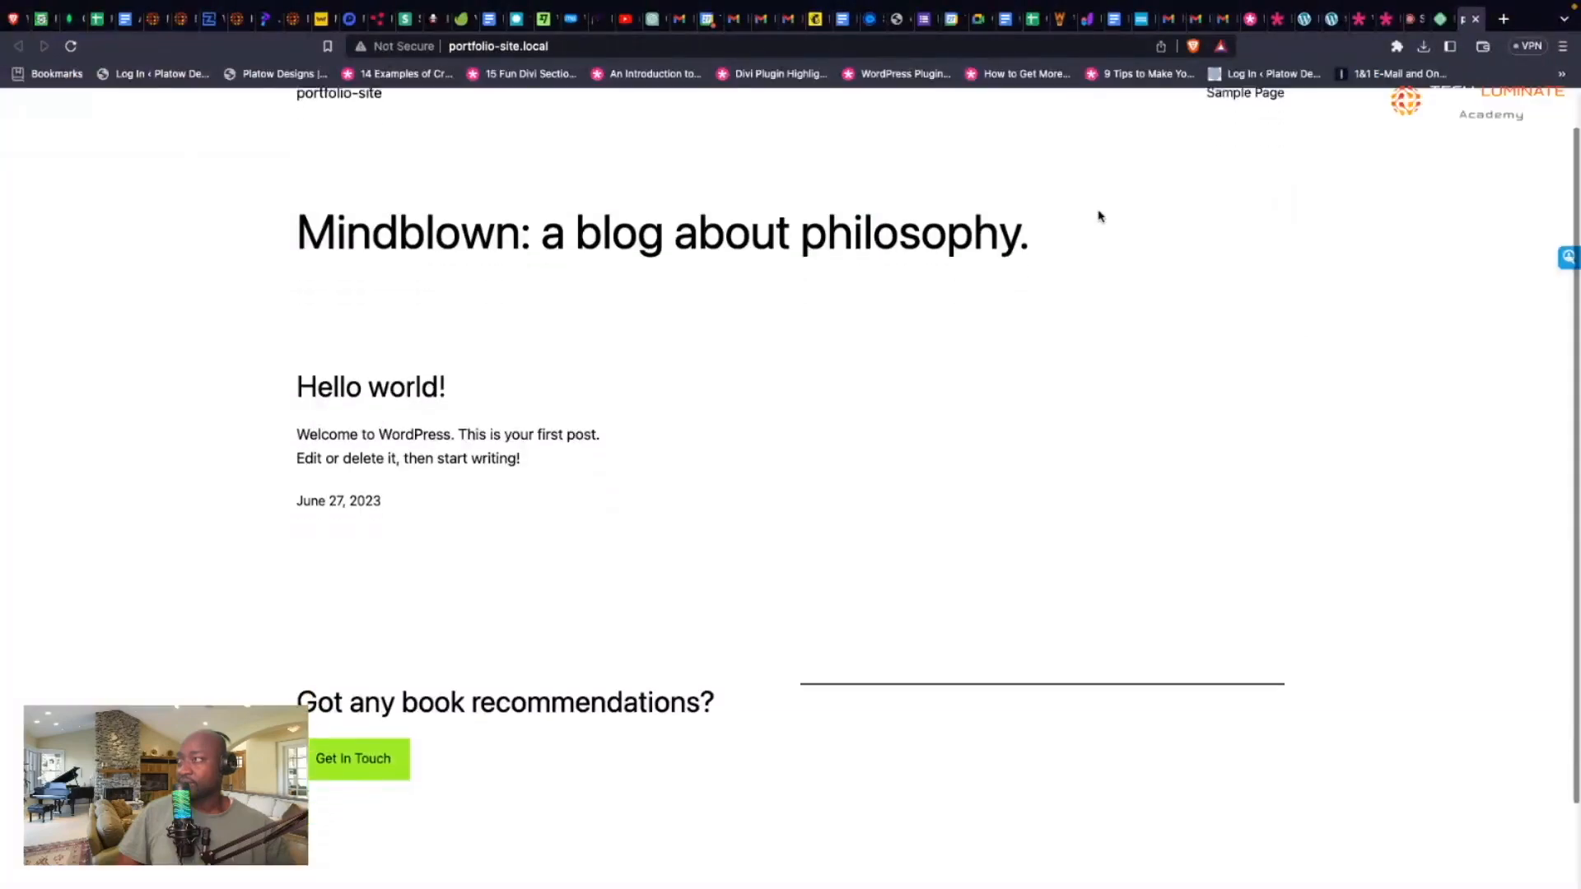
{"action": "scroll", "coordinate": [1099, 216], "scroll_direction": "up", "scroll_amount": 3}
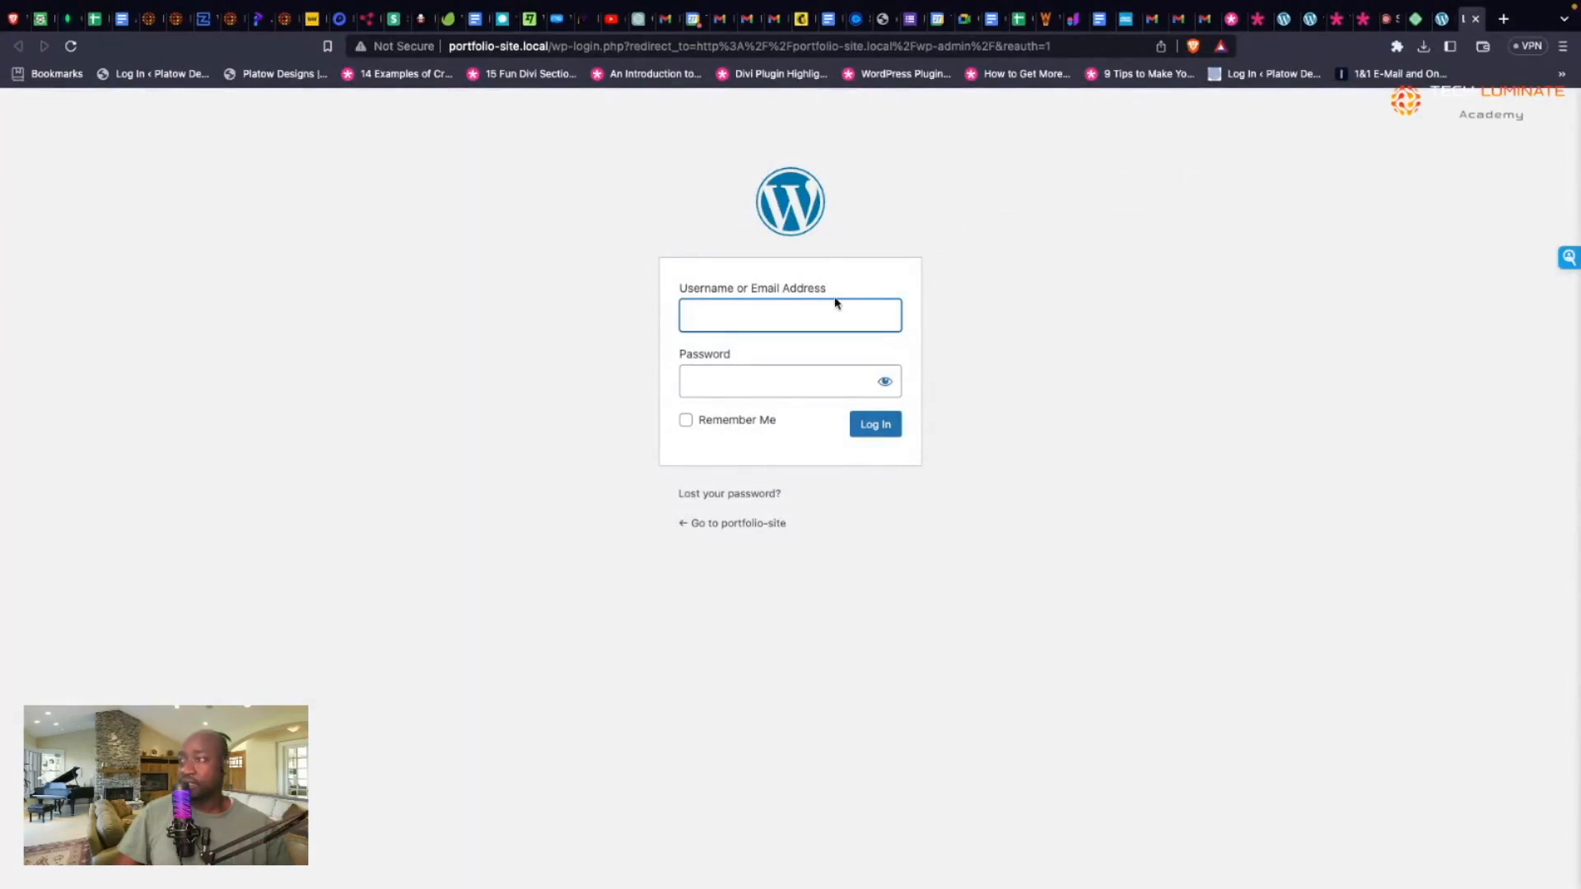
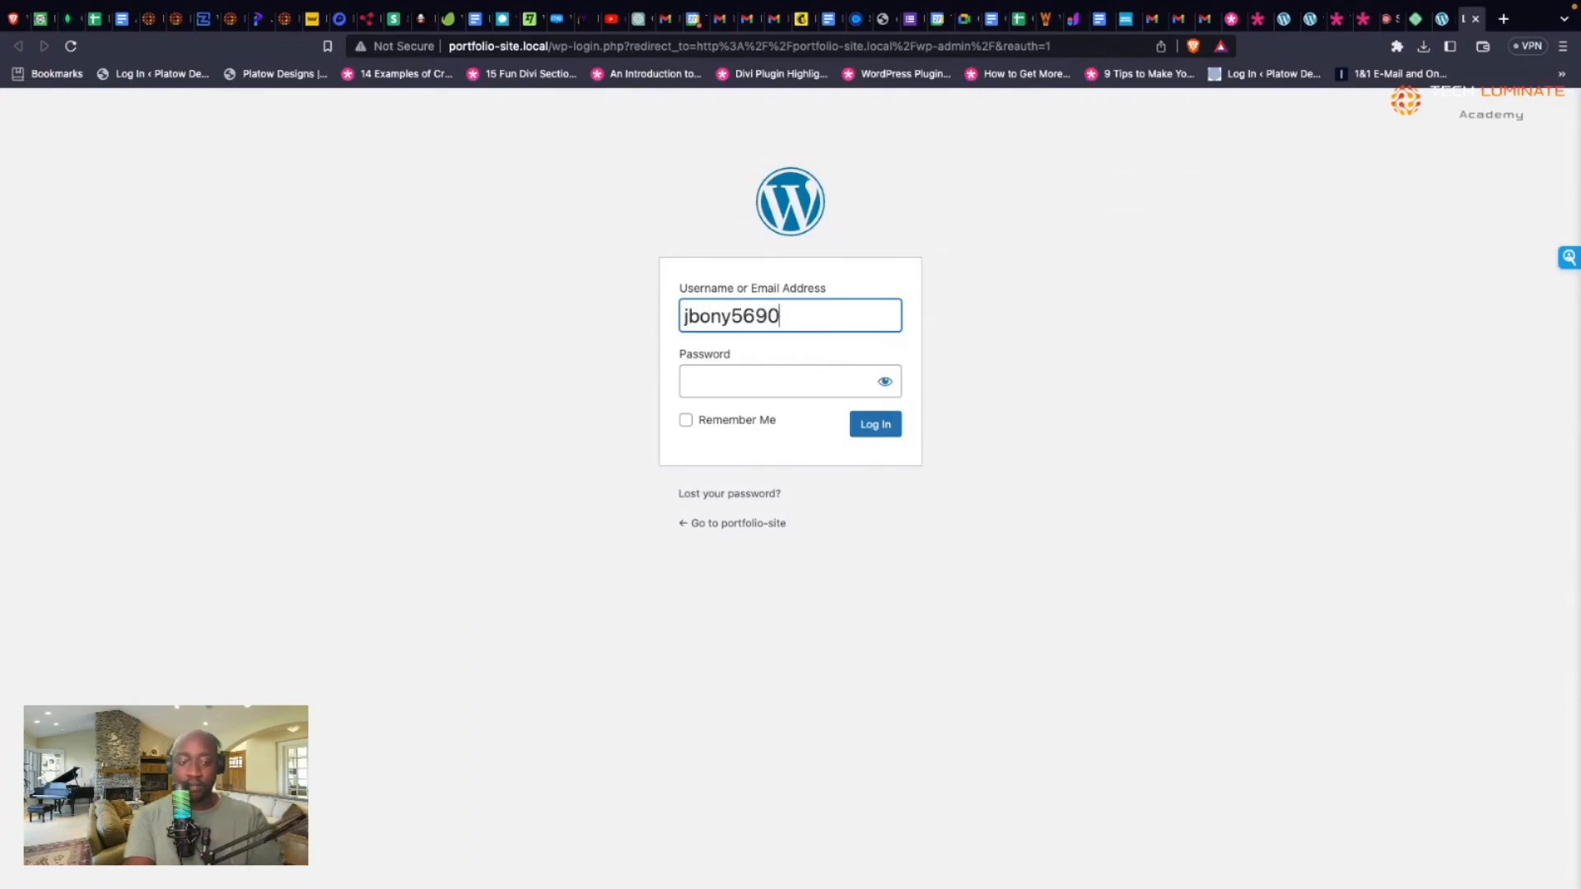
Step: Sign in to portfolio-site's admin with the admin username and password, declining to save the password
{"action": "key", "text": "Return"}
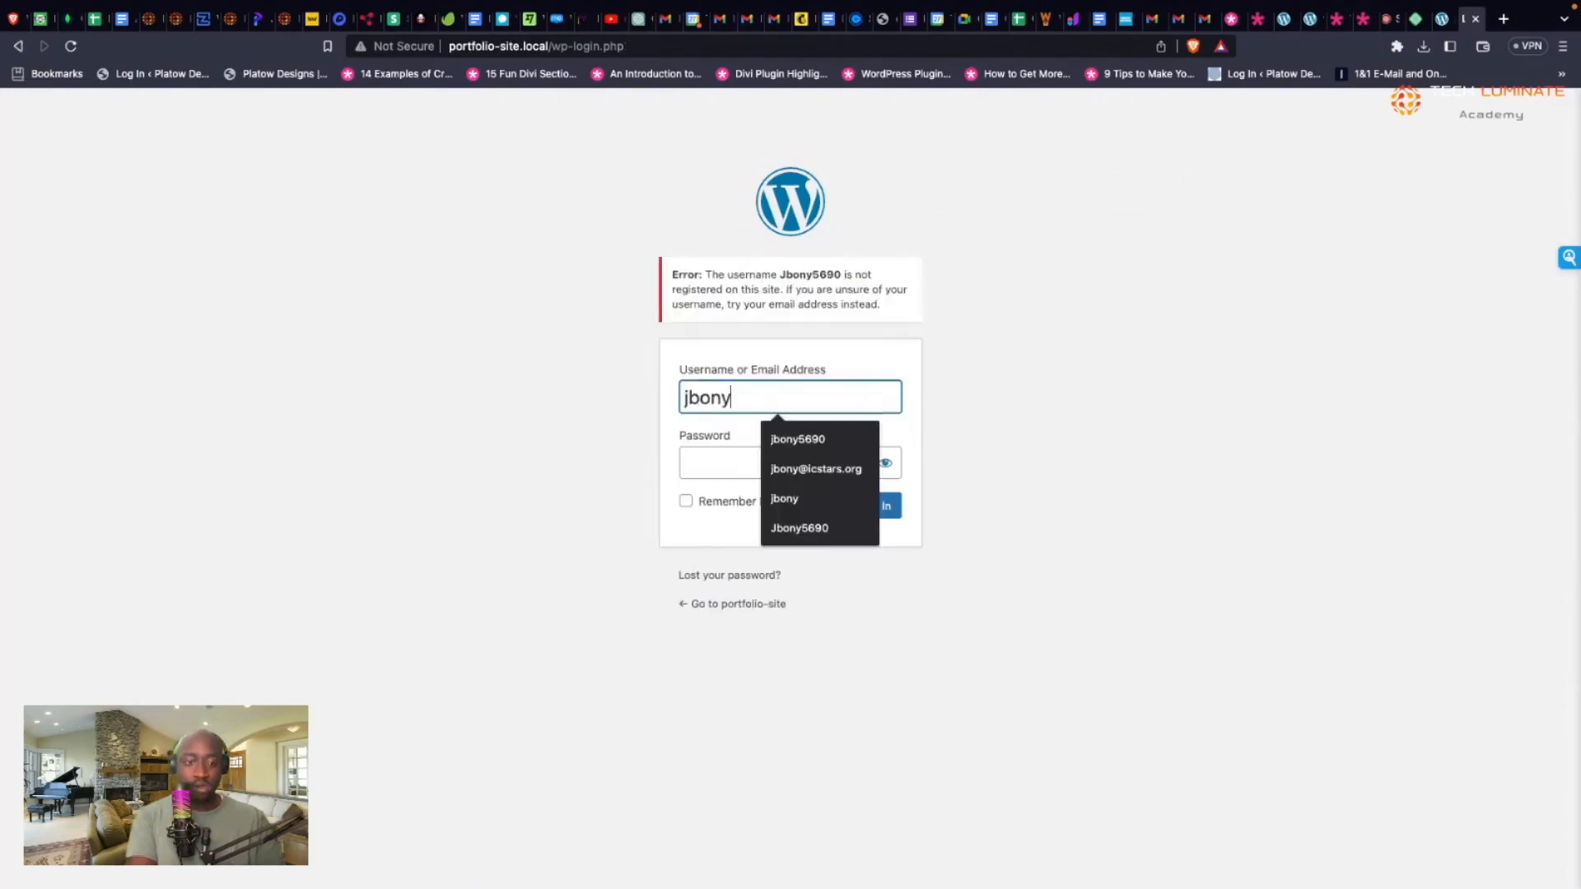
{"action": "left_click", "coordinate": [736, 456]}
{"action": "type", "text": "*******"}
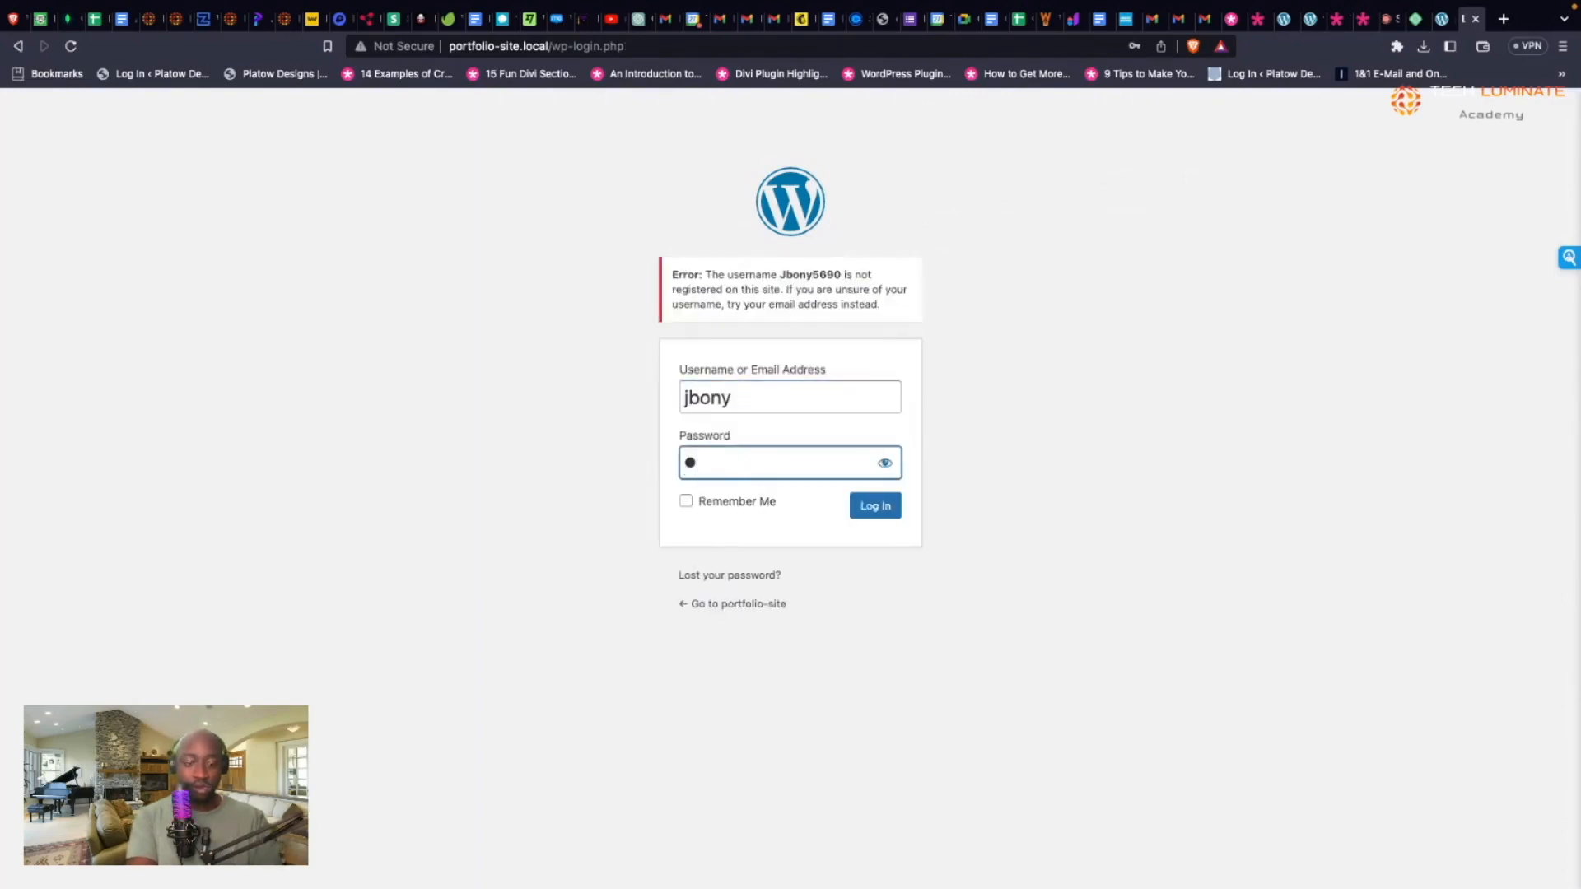
{"action": "type", "text": "**"}
{"action": "key", "text": "Return"}
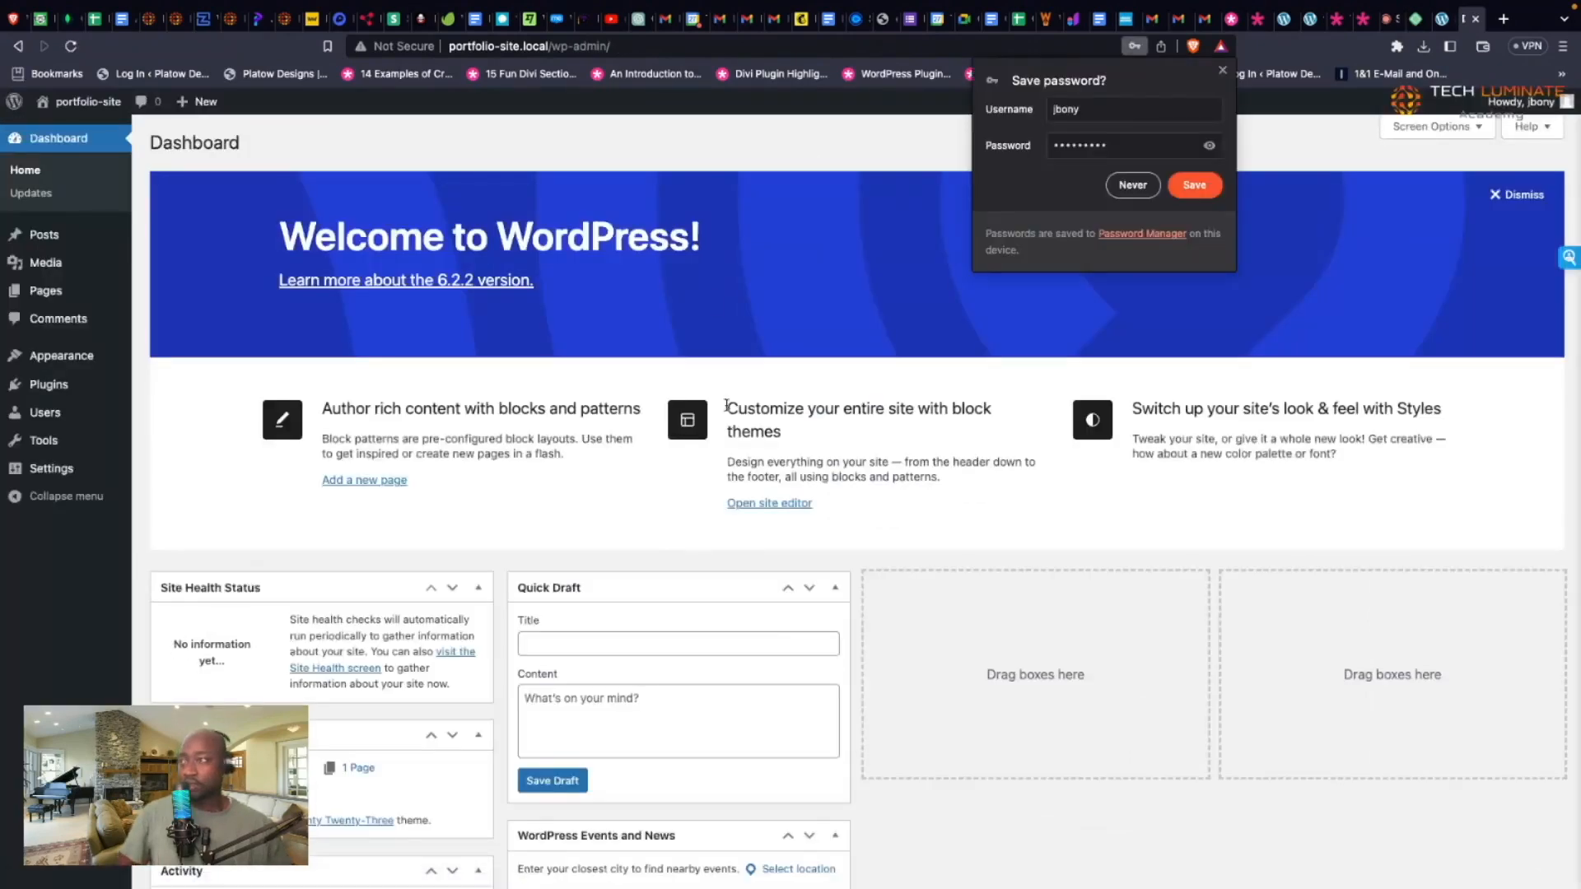
{"action": "left_click", "coordinate": [1132, 185]}
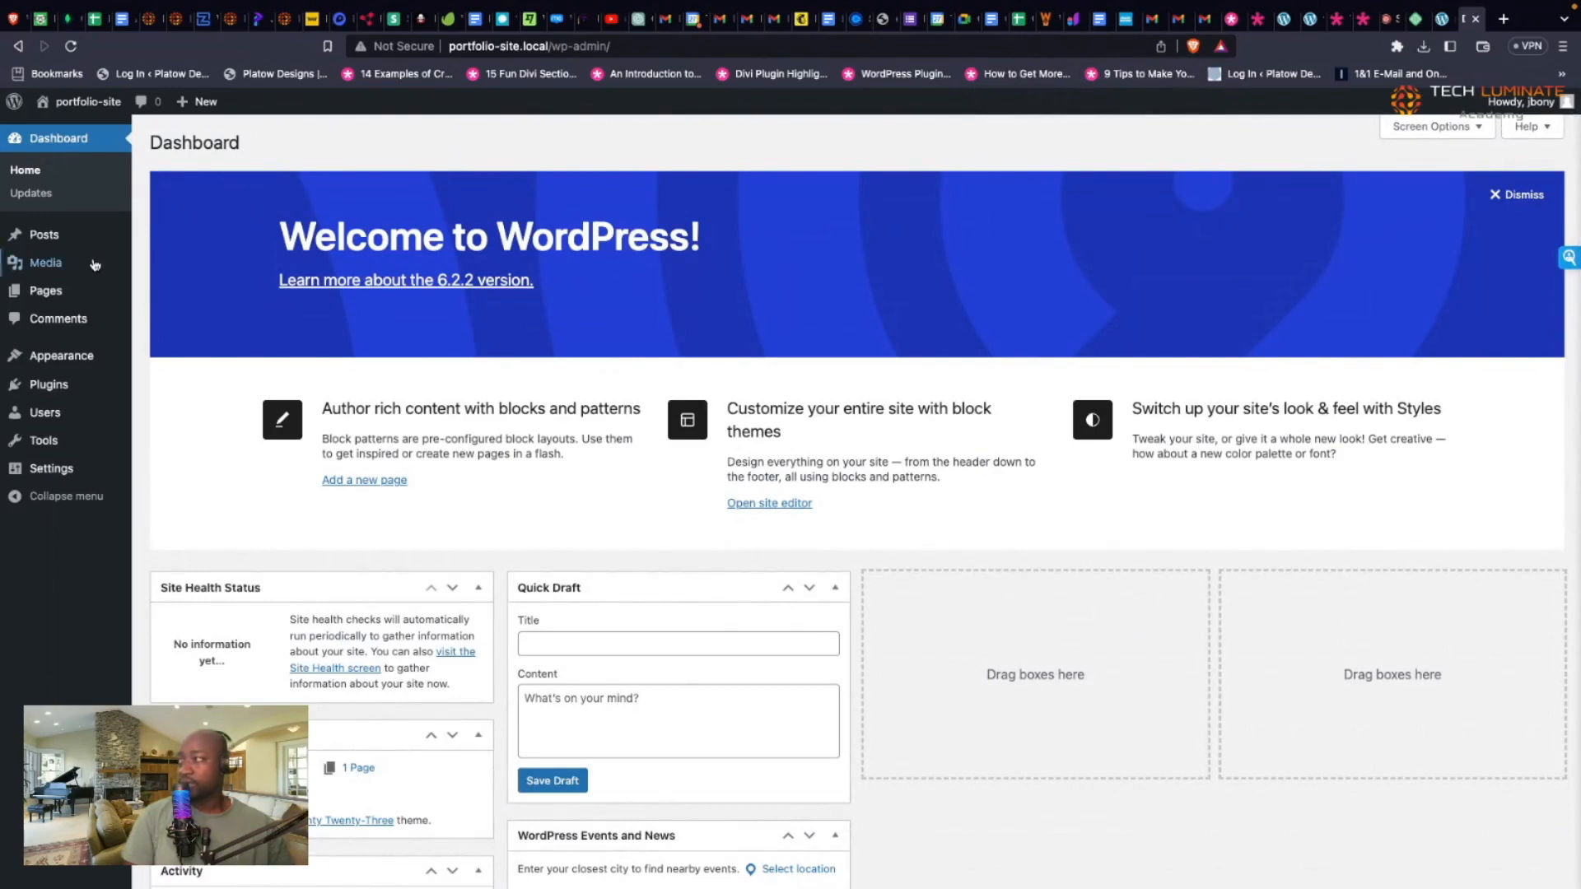
Step: Go to Appearance > Themes > Add New and browse the popular themes list
{"action": "mouse_move", "coordinate": [93, 267]}
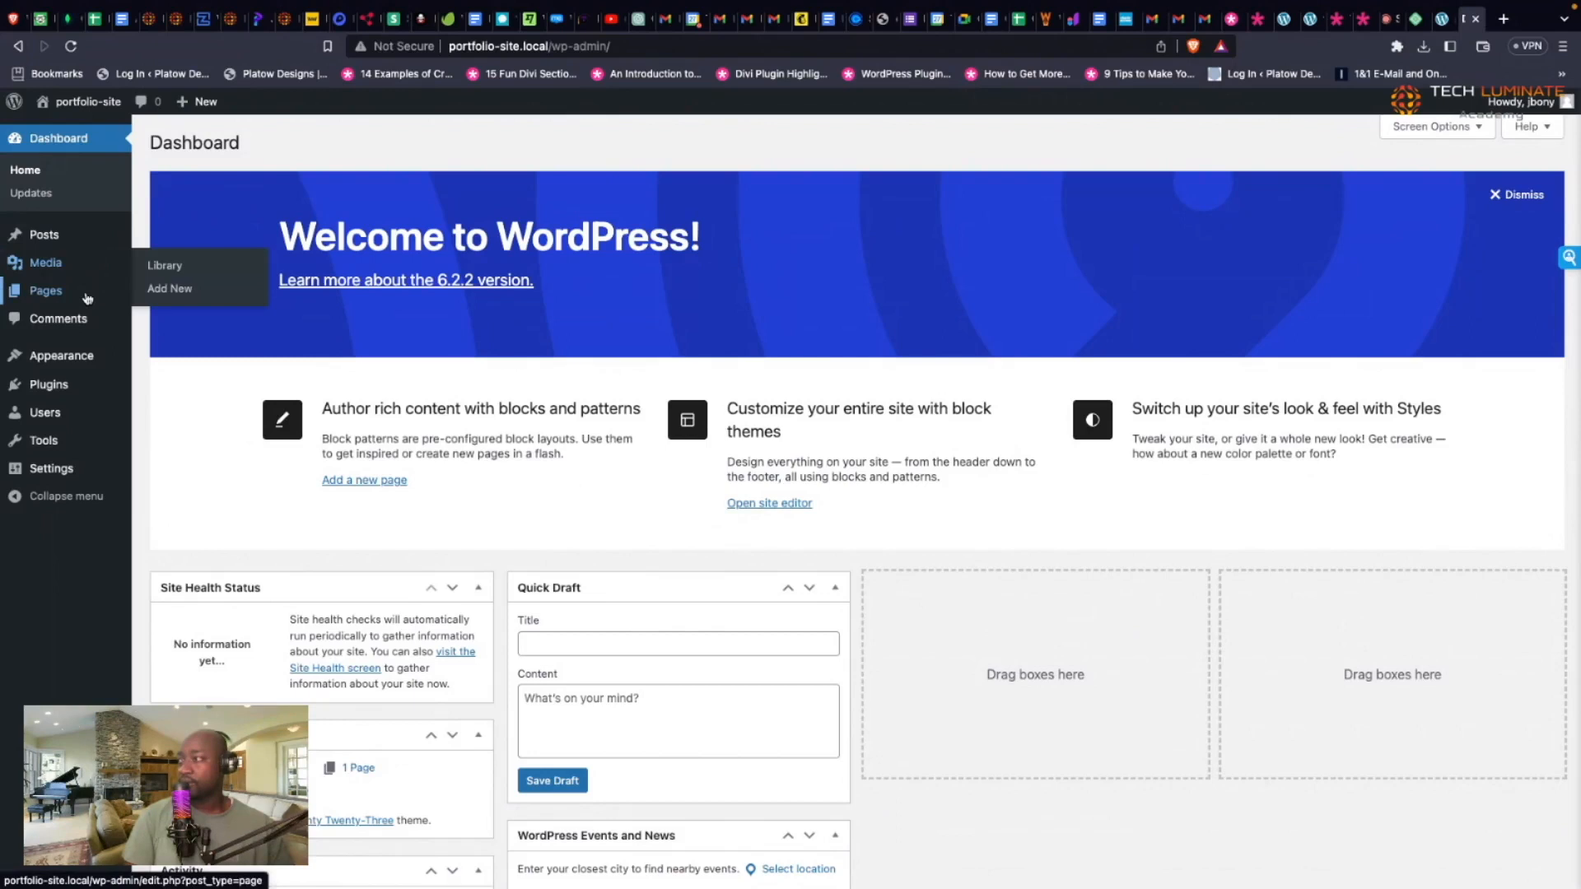
{"action": "mouse_move", "coordinate": [92, 356]}
{"action": "left_click", "coordinate": [166, 358]}
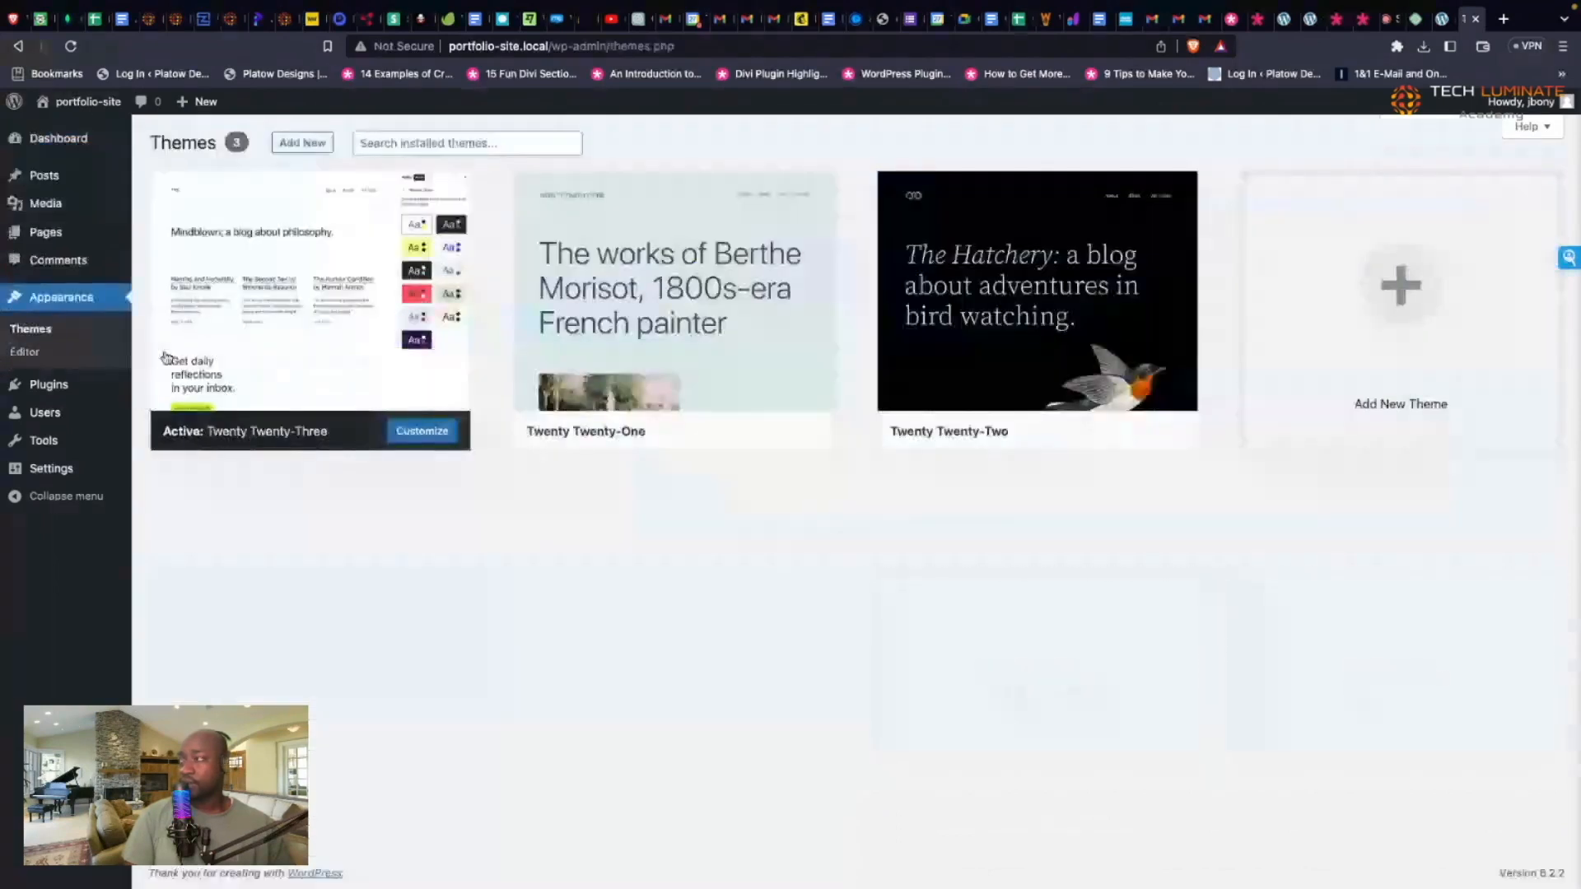
{"action": "left_click", "coordinate": [304, 145]}
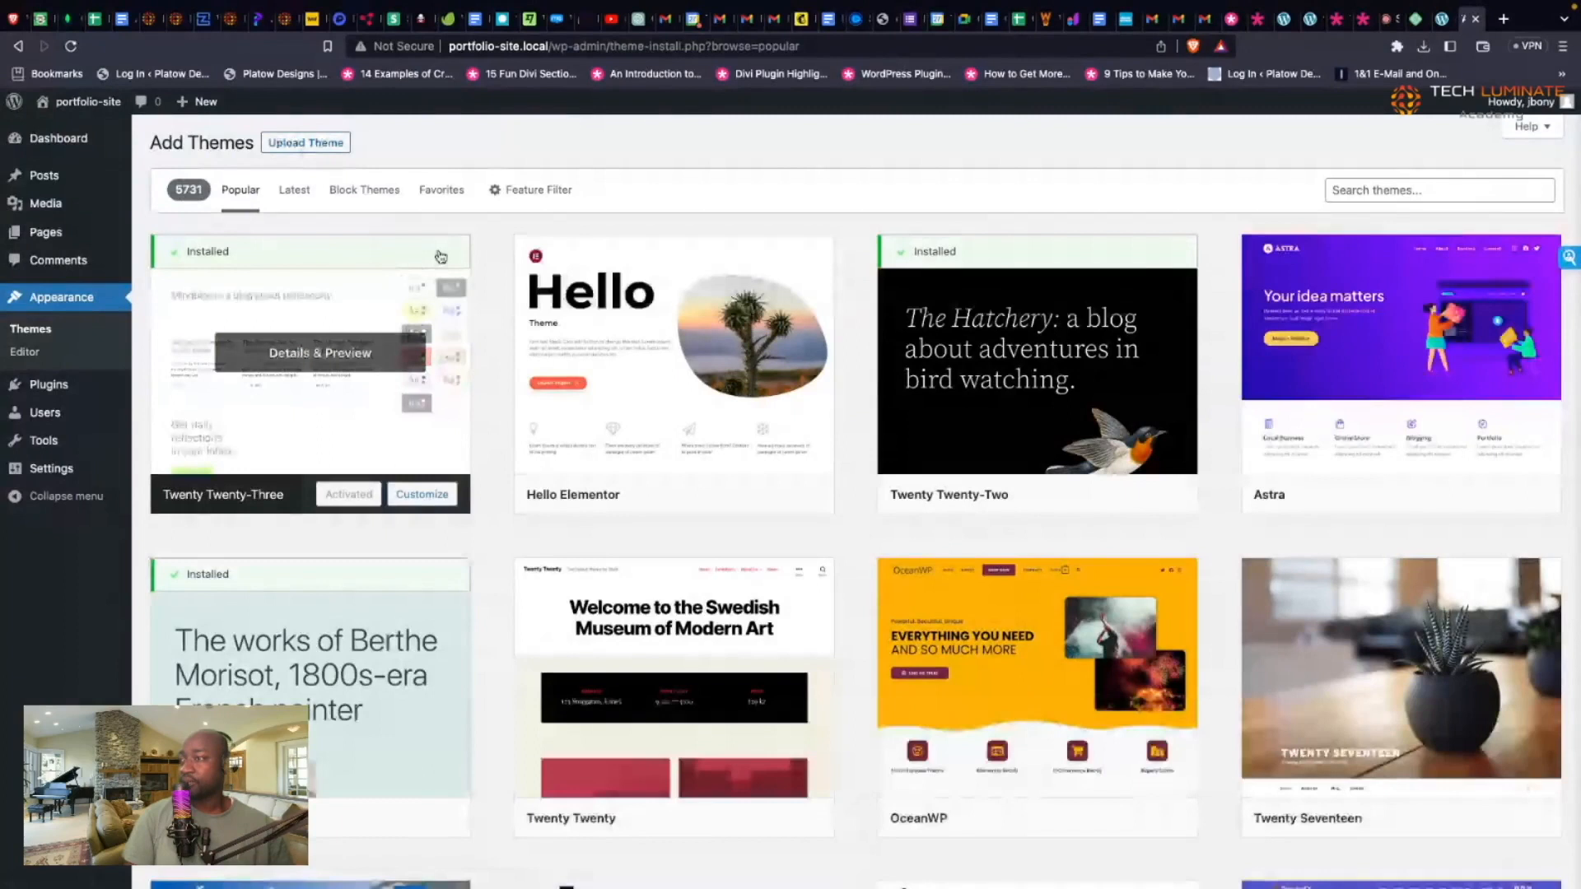
{"action": "scroll", "coordinate": [441, 257], "scroll_direction": "down", "scroll_amount": 1}
{"action": "scroll", "coordinate": [440, 257], "scroll_direction": "up", "scroll_amount": 1}
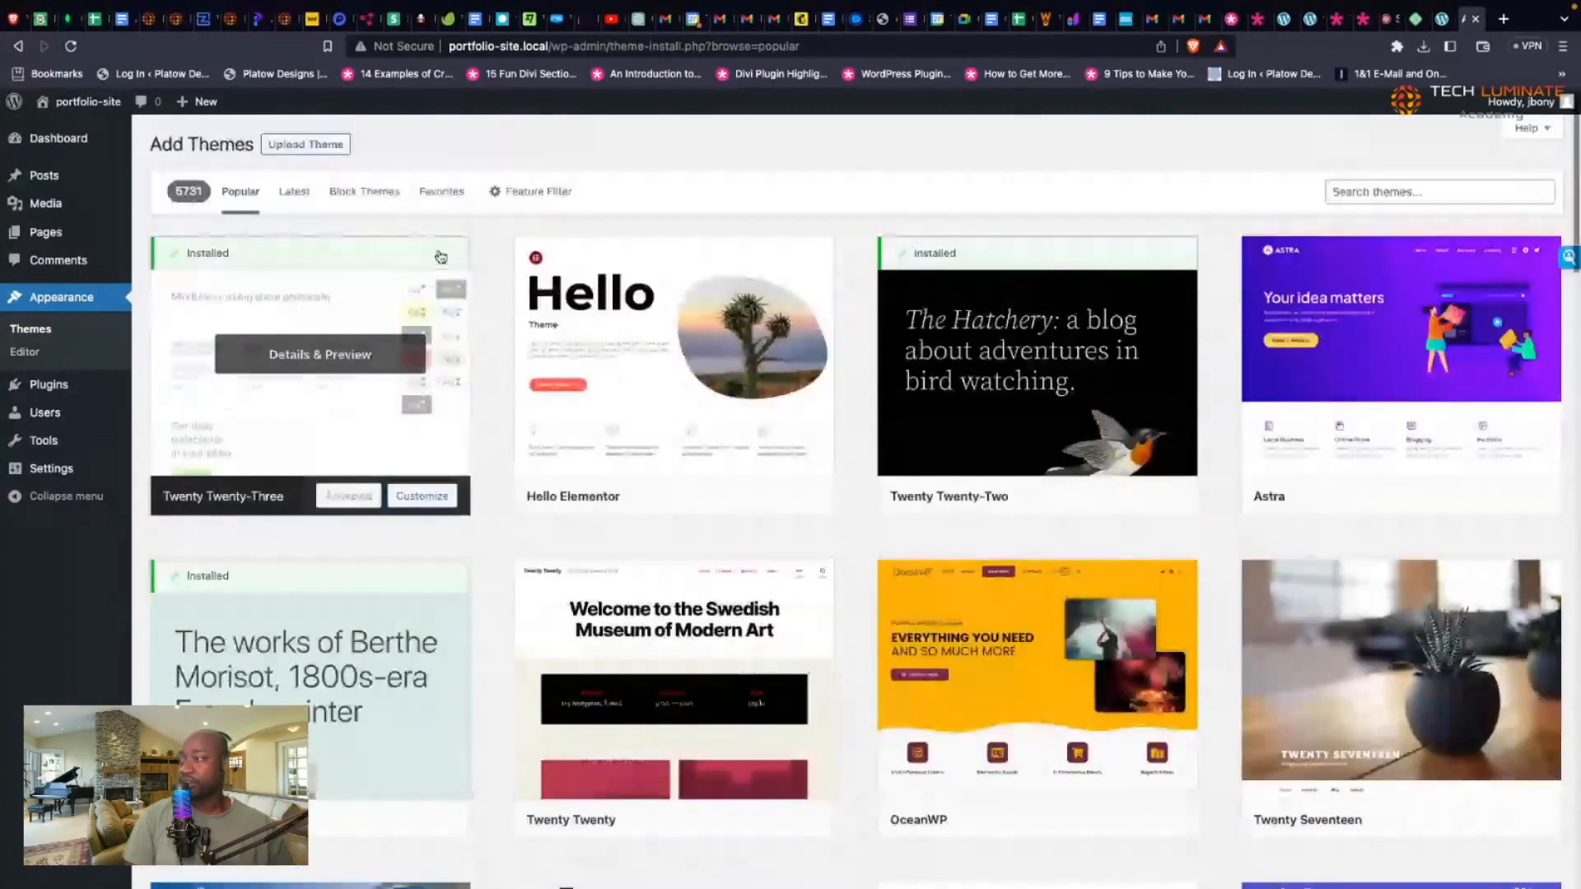
{"action": "scroll", "coordinate": [441, 257], "scroll_direction": "down", "scroll_amount": 2}
{"action": "scroll", "coordinate": [441, 257], "scroll_direction": "down", "scroll_amount": 9}
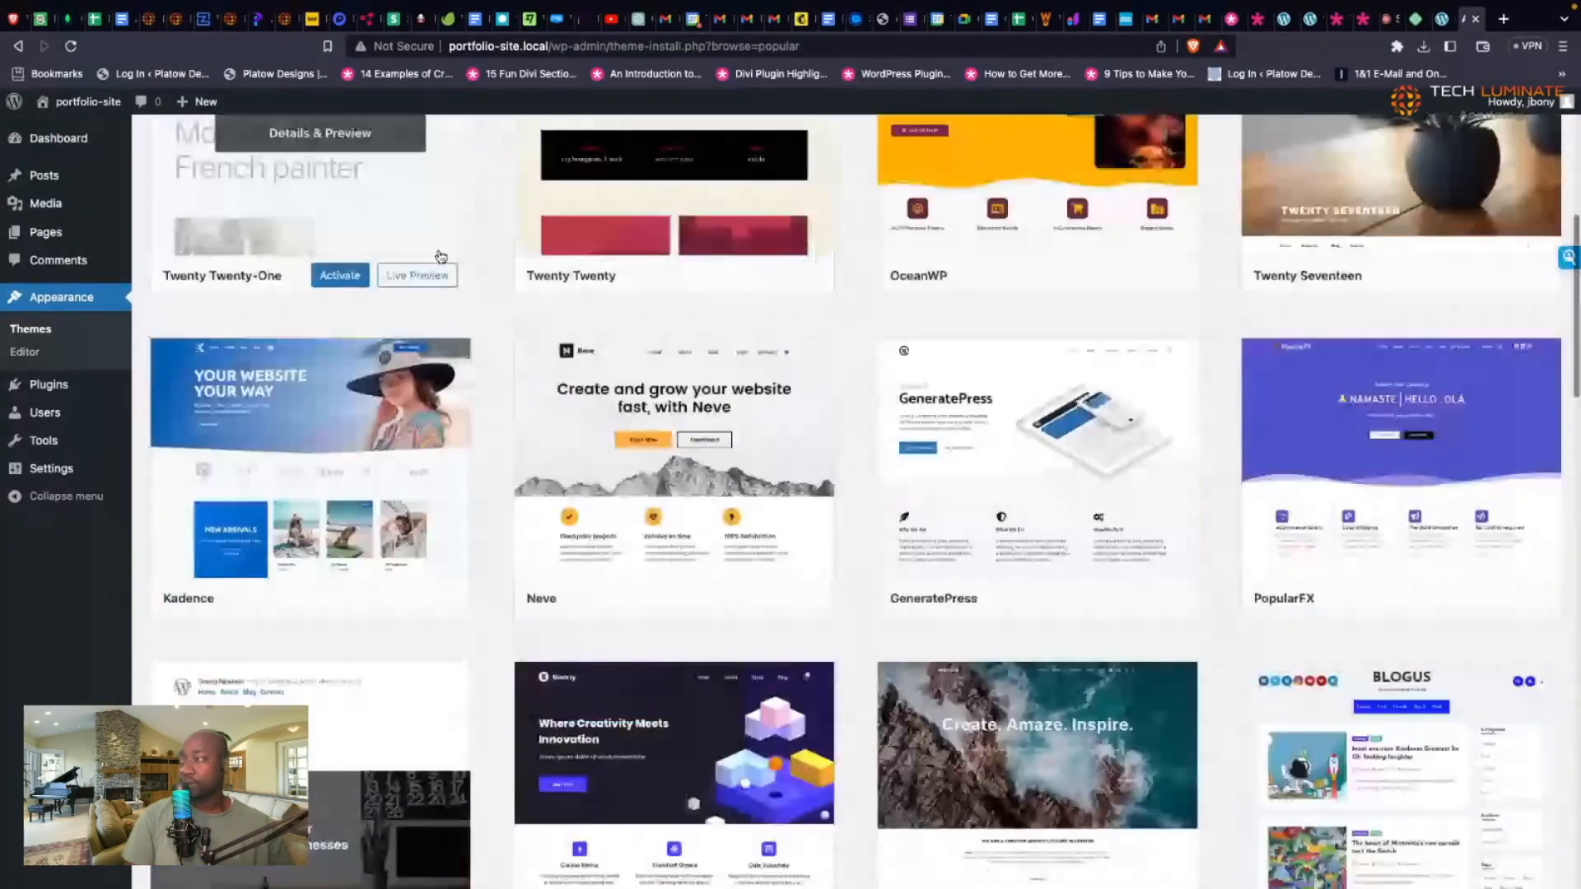
{"action": "scroll", "coordinate": [441, 257], "scroll_direction": "up", "scroll_amount": 10}
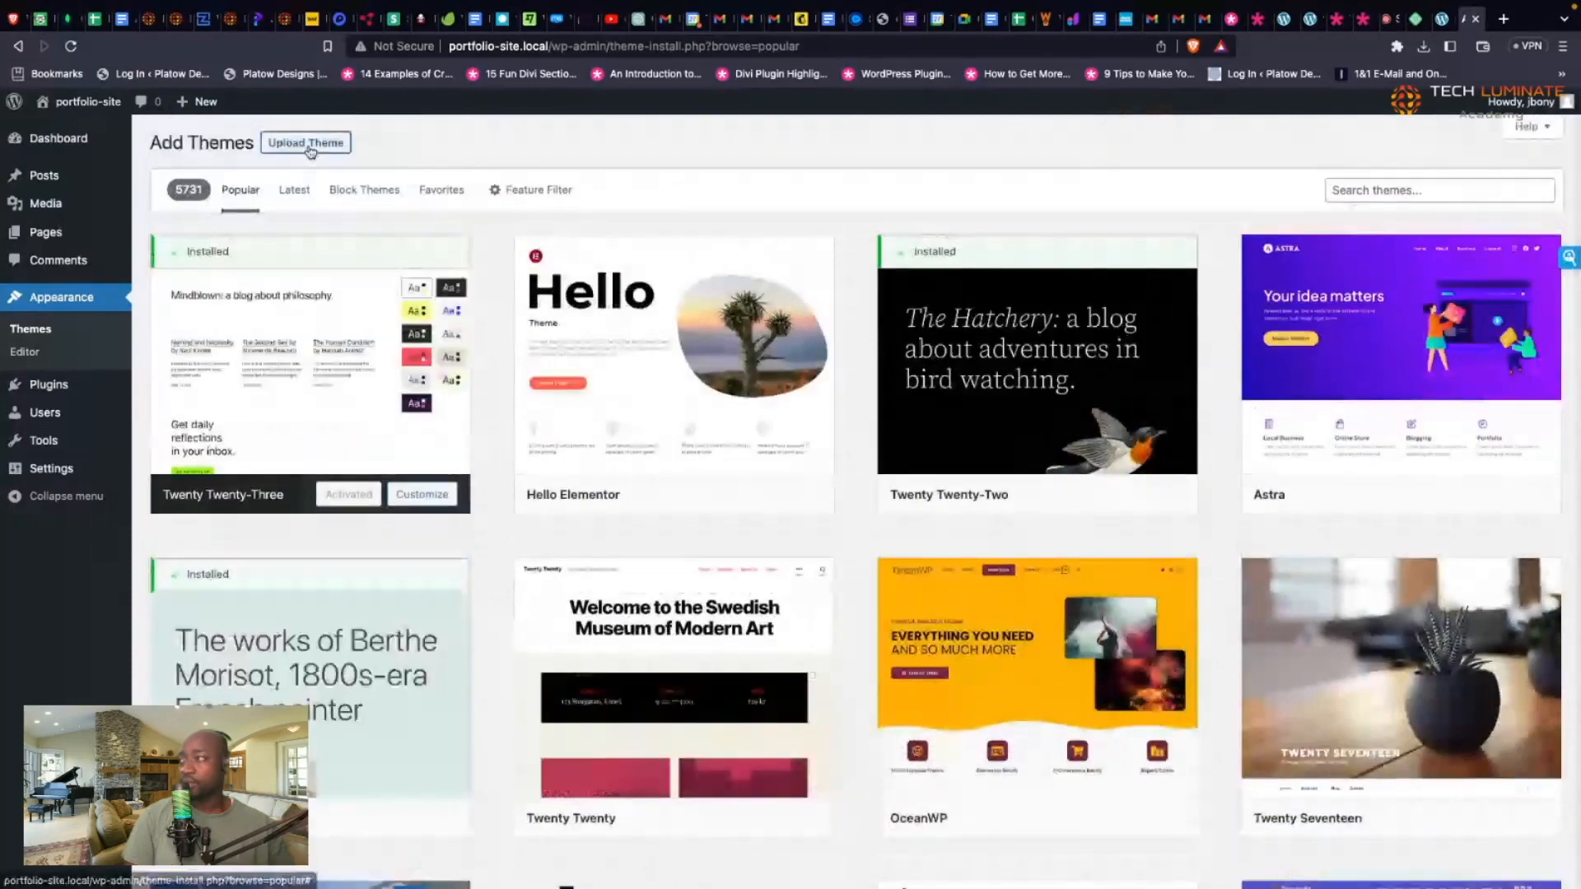
Step: Upload and install the Divi theme from Divi-portfolio-zip.zip
{"action": "left_click", "coordinate": [308, 144]}
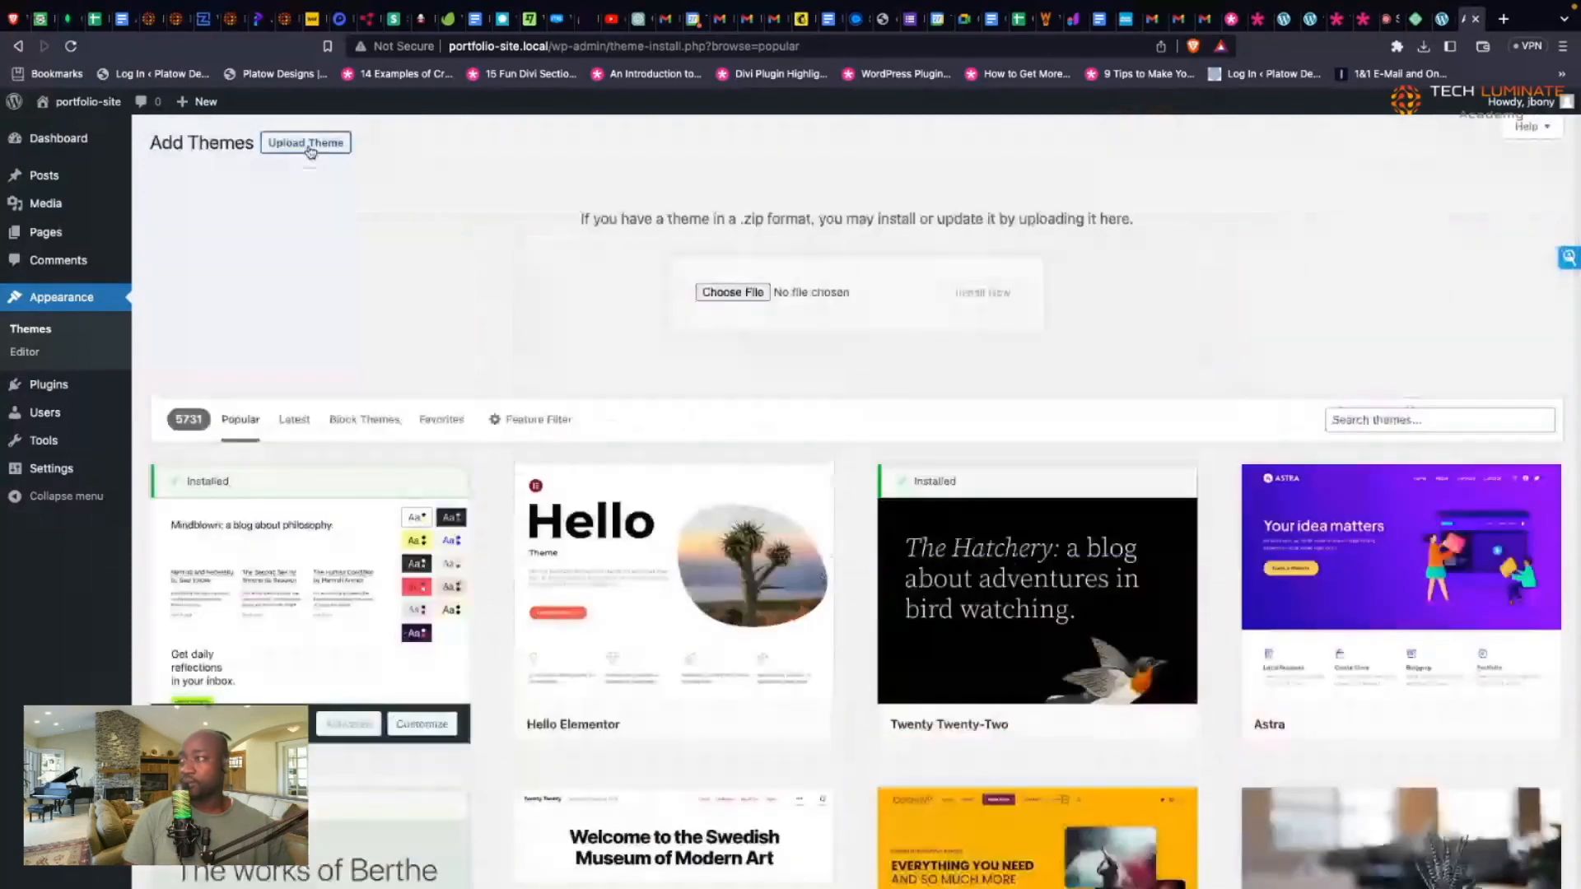
{"action": "left_click", "coordinate": [713, 296]}
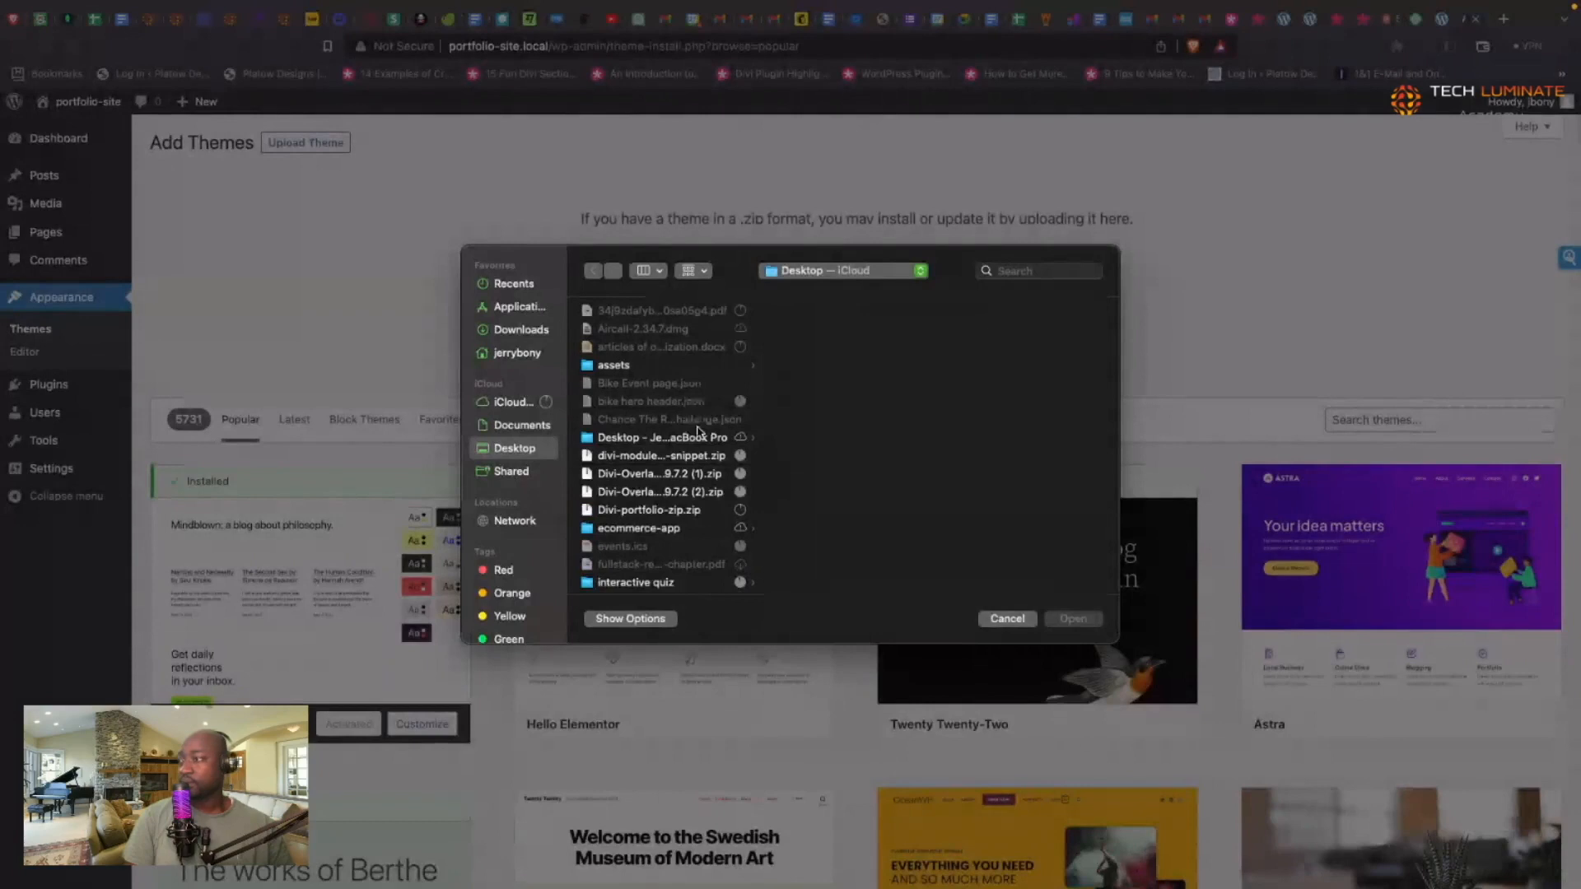
{"action": "left_click", "coordinate": [693, 511]}
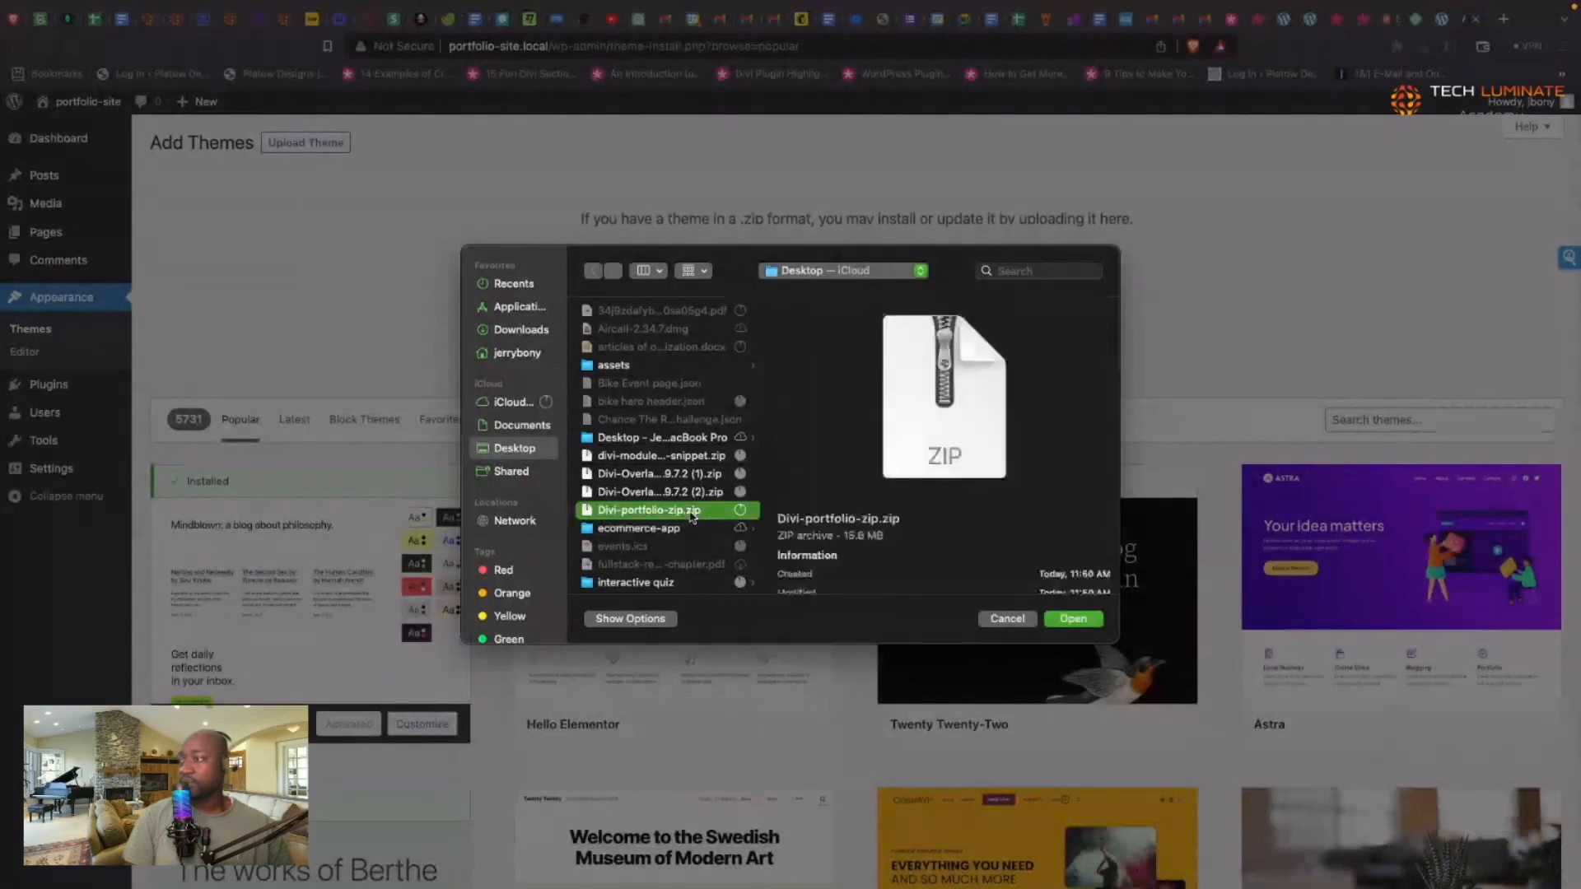
{"action": "left_click", "coordinate": [1079, 622]}
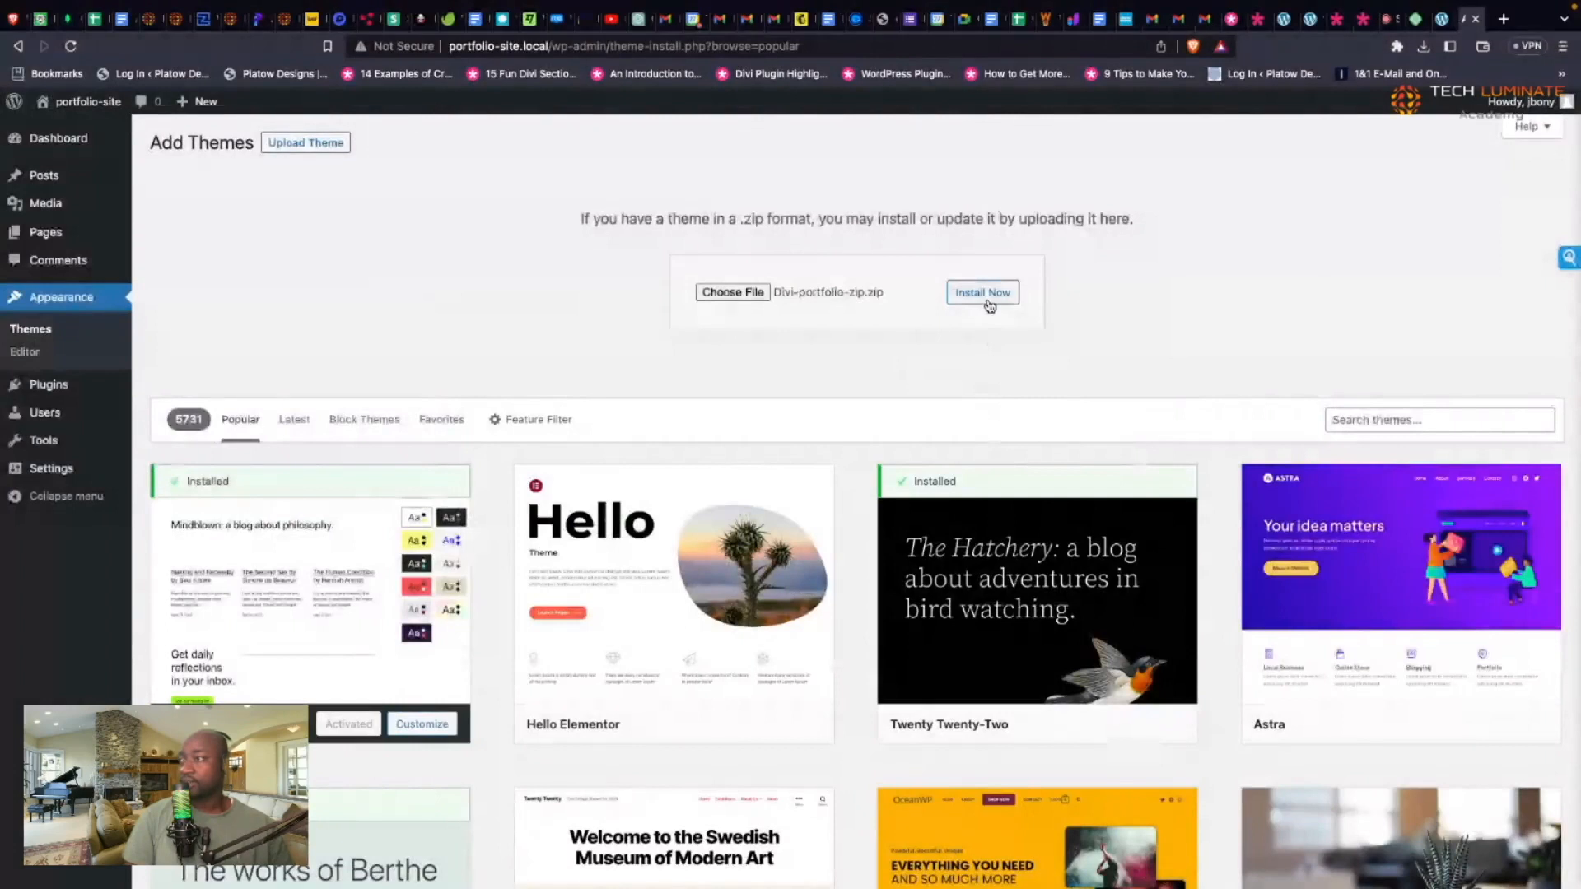
{"action": "left_click", "coordinate": [989, 306]}
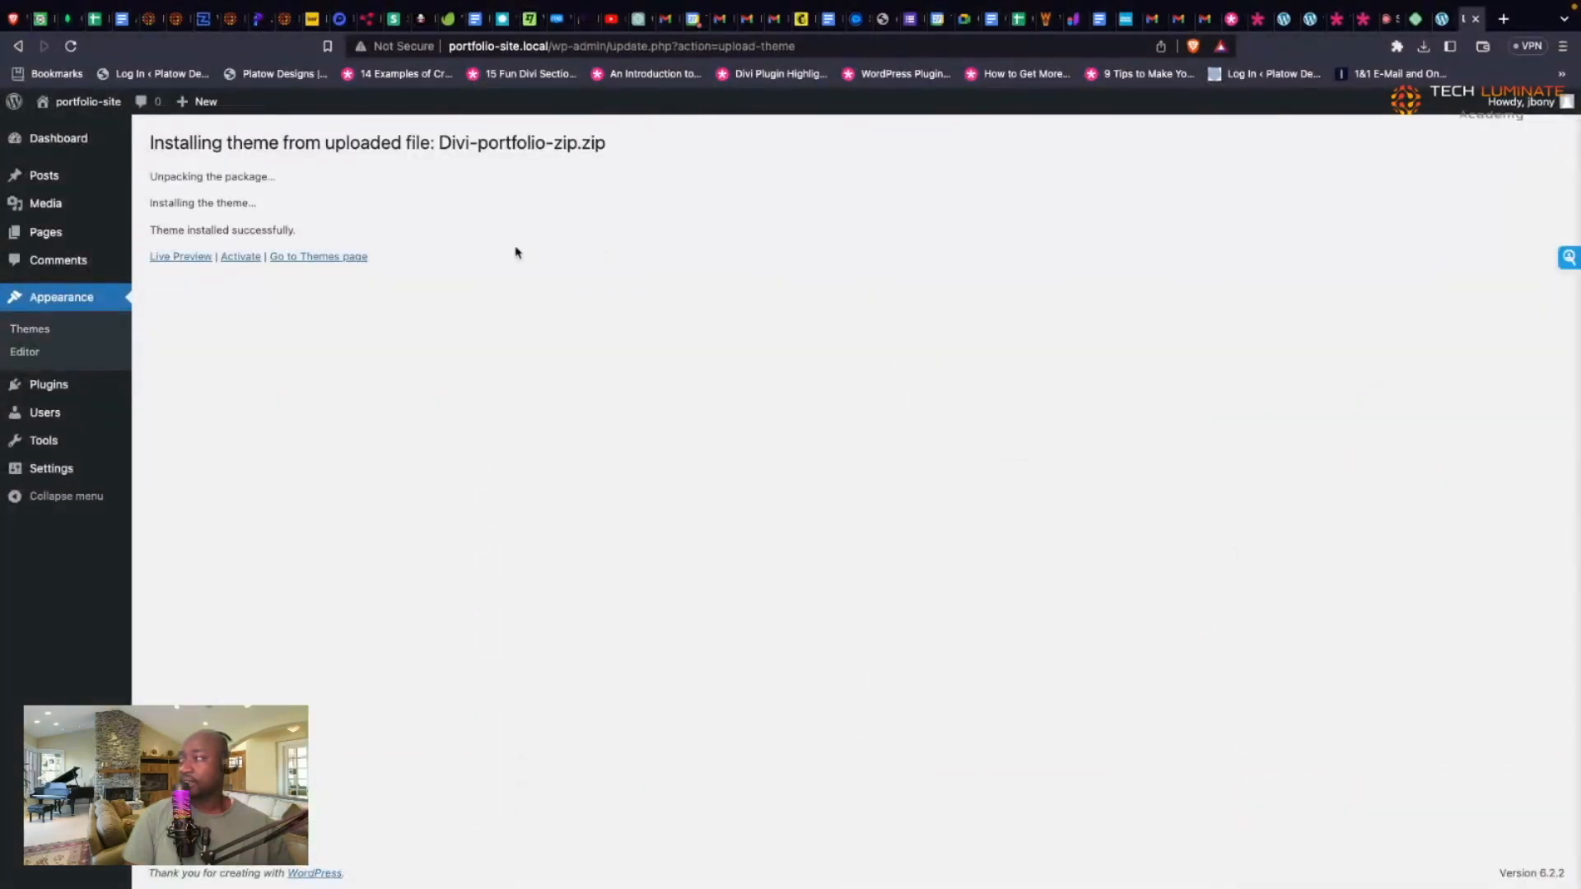
Step: Activate Divi, view the live site, and return to the Dashboard
{"action": "left_click", "coordinate": [241, 258]}
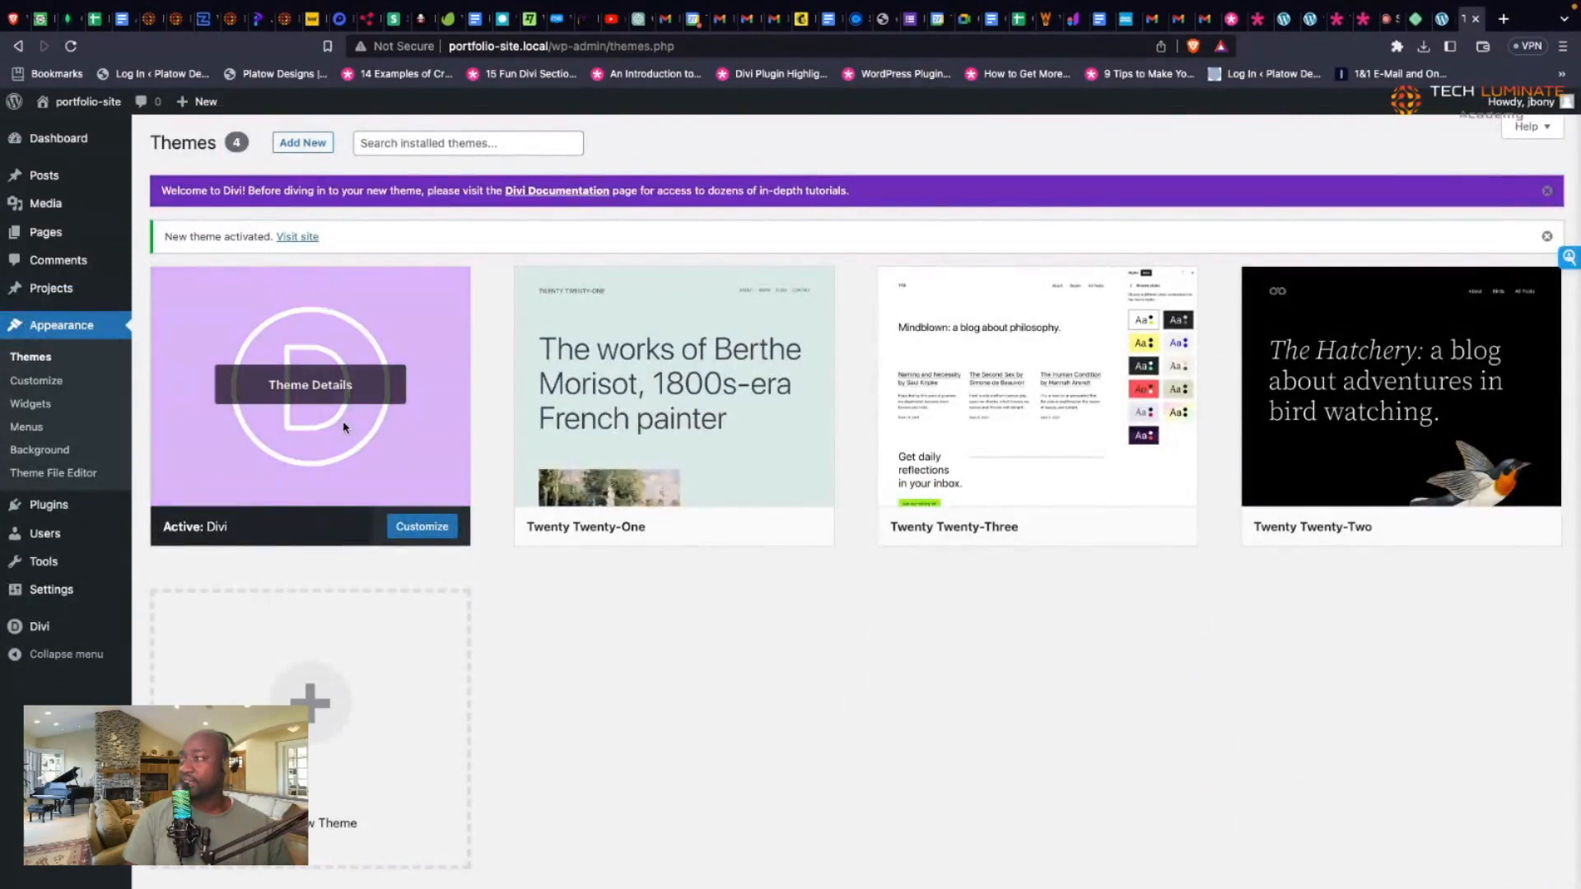
{"action": "left_click", "coordinate": [297, 237]}
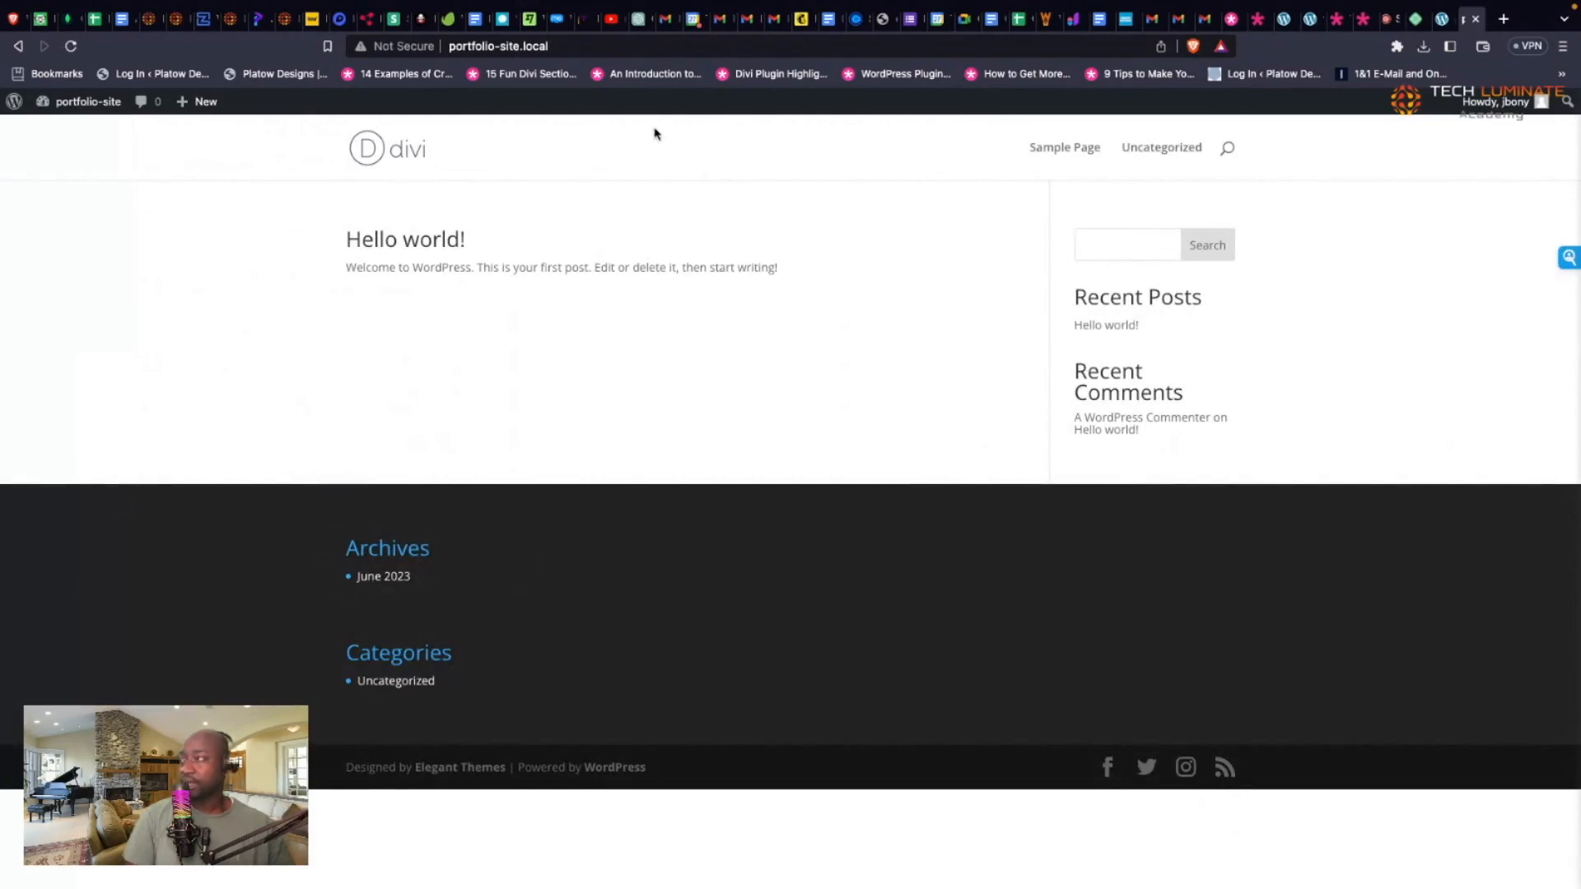
{"action": "mouse_move", "coordinate": [82, 102]}
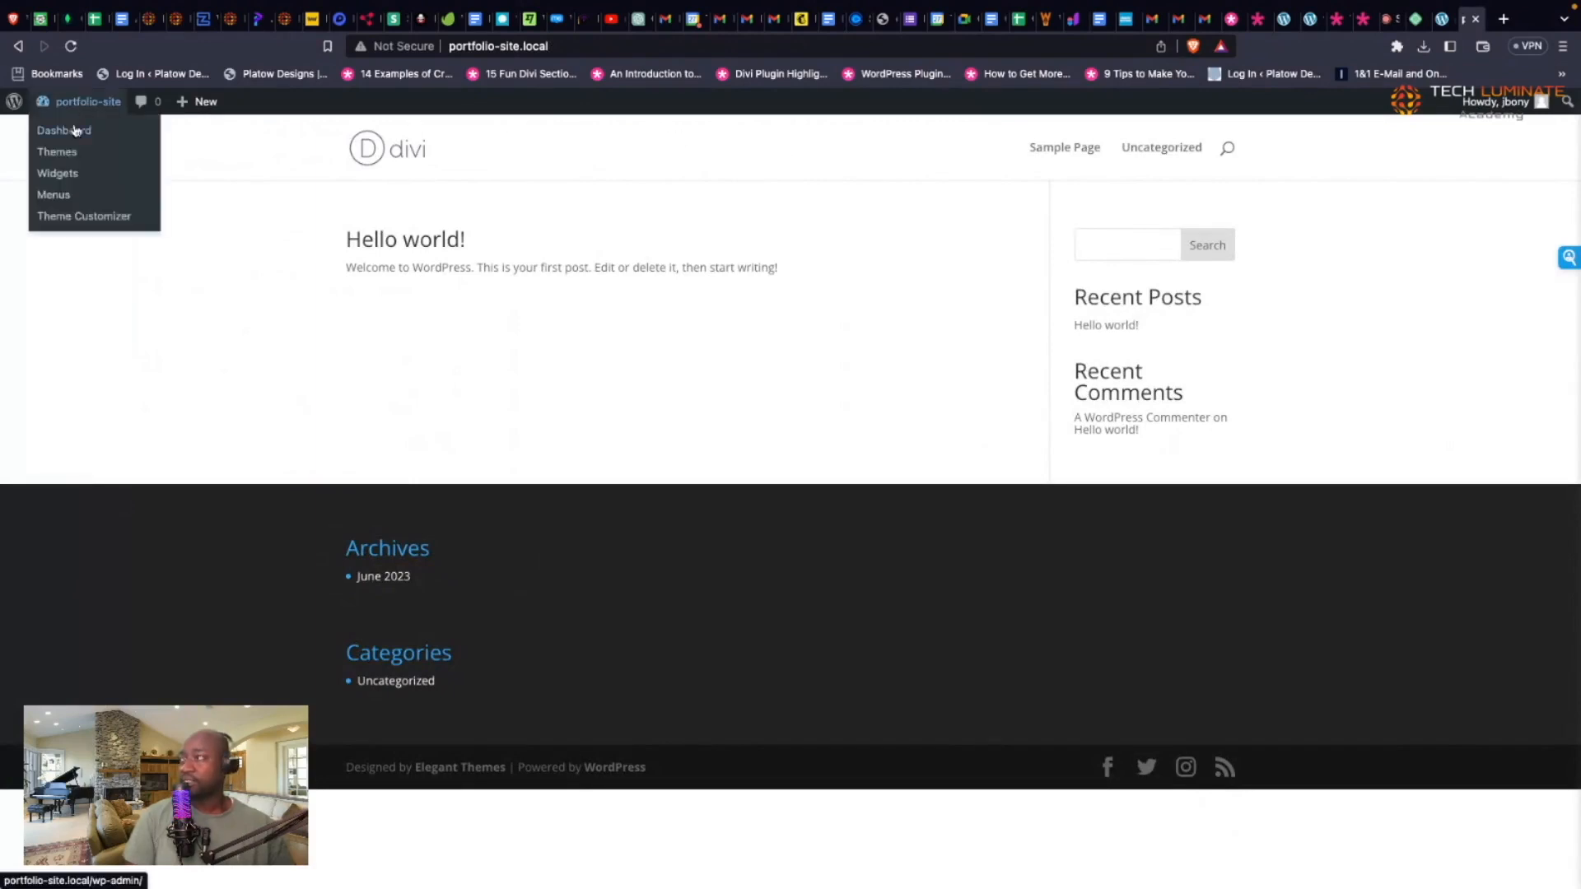
{"action": "left_click", "coordinate": [68, 130]}
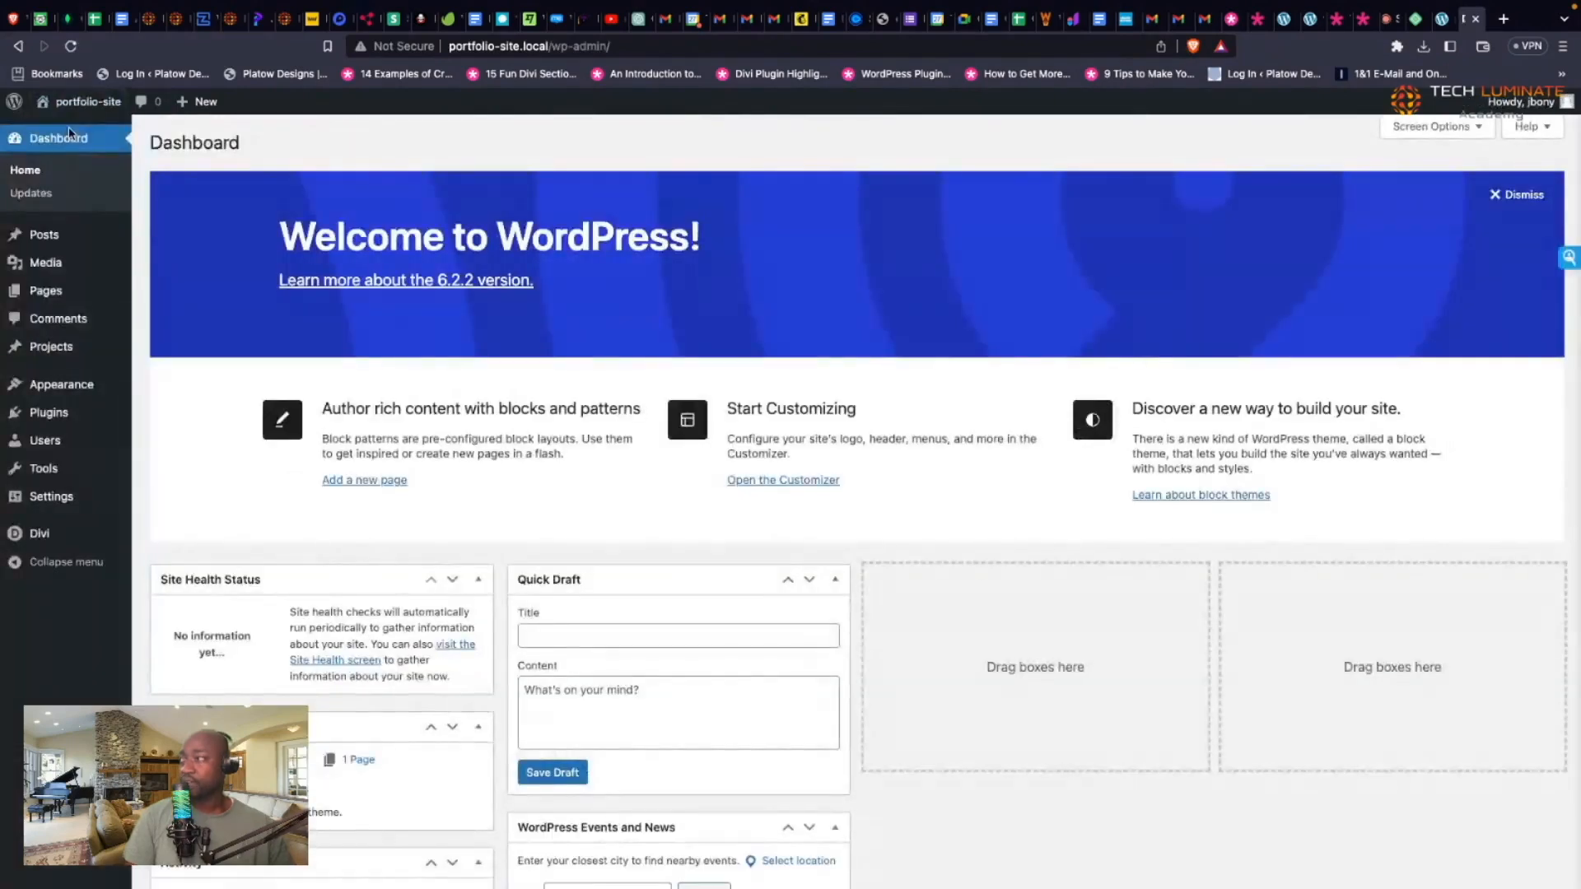
Step: Trash the Sample Page and Privacy Policy pages
{"action": "left_click", "coordinate": [68, 294]}
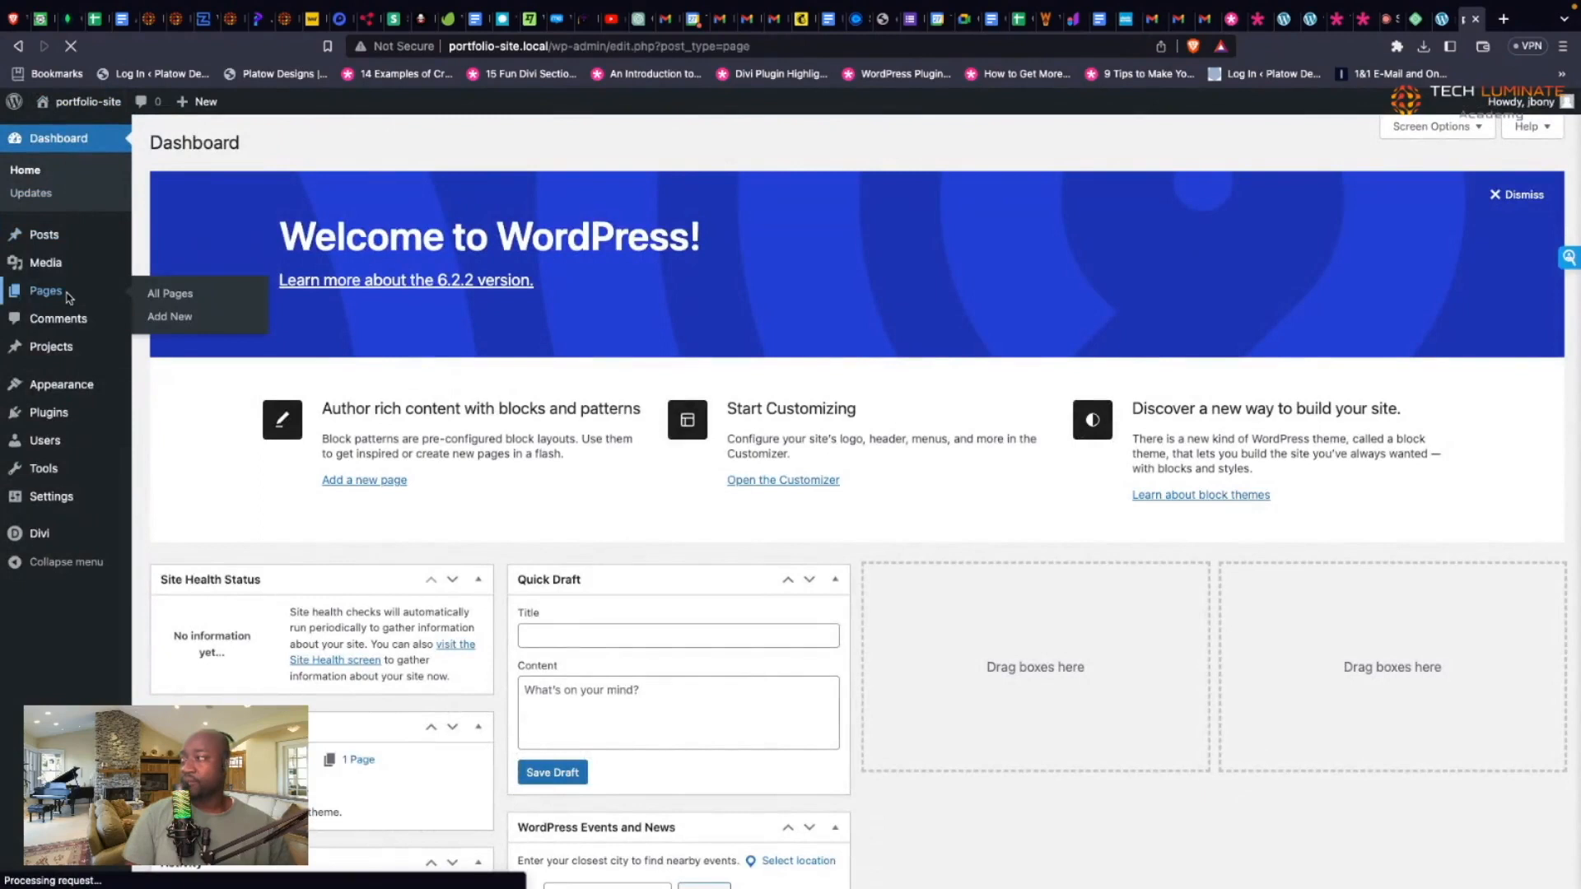
{"action": "mouse_move", "coordinate": [244, 335]}
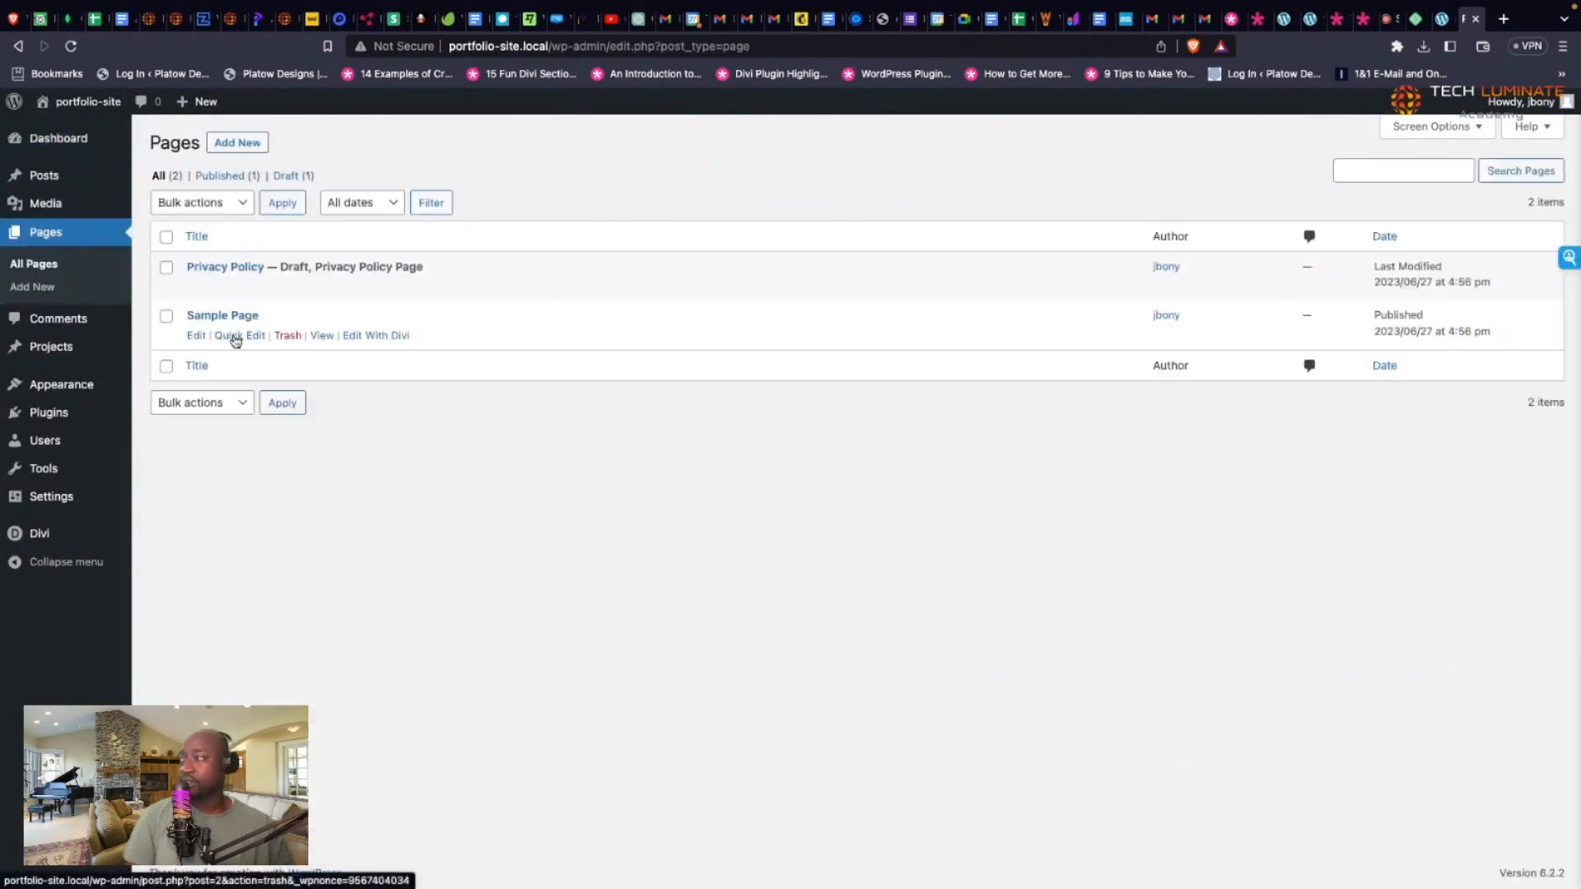
{"action": "left_click", "coordinate": [289, 336]}
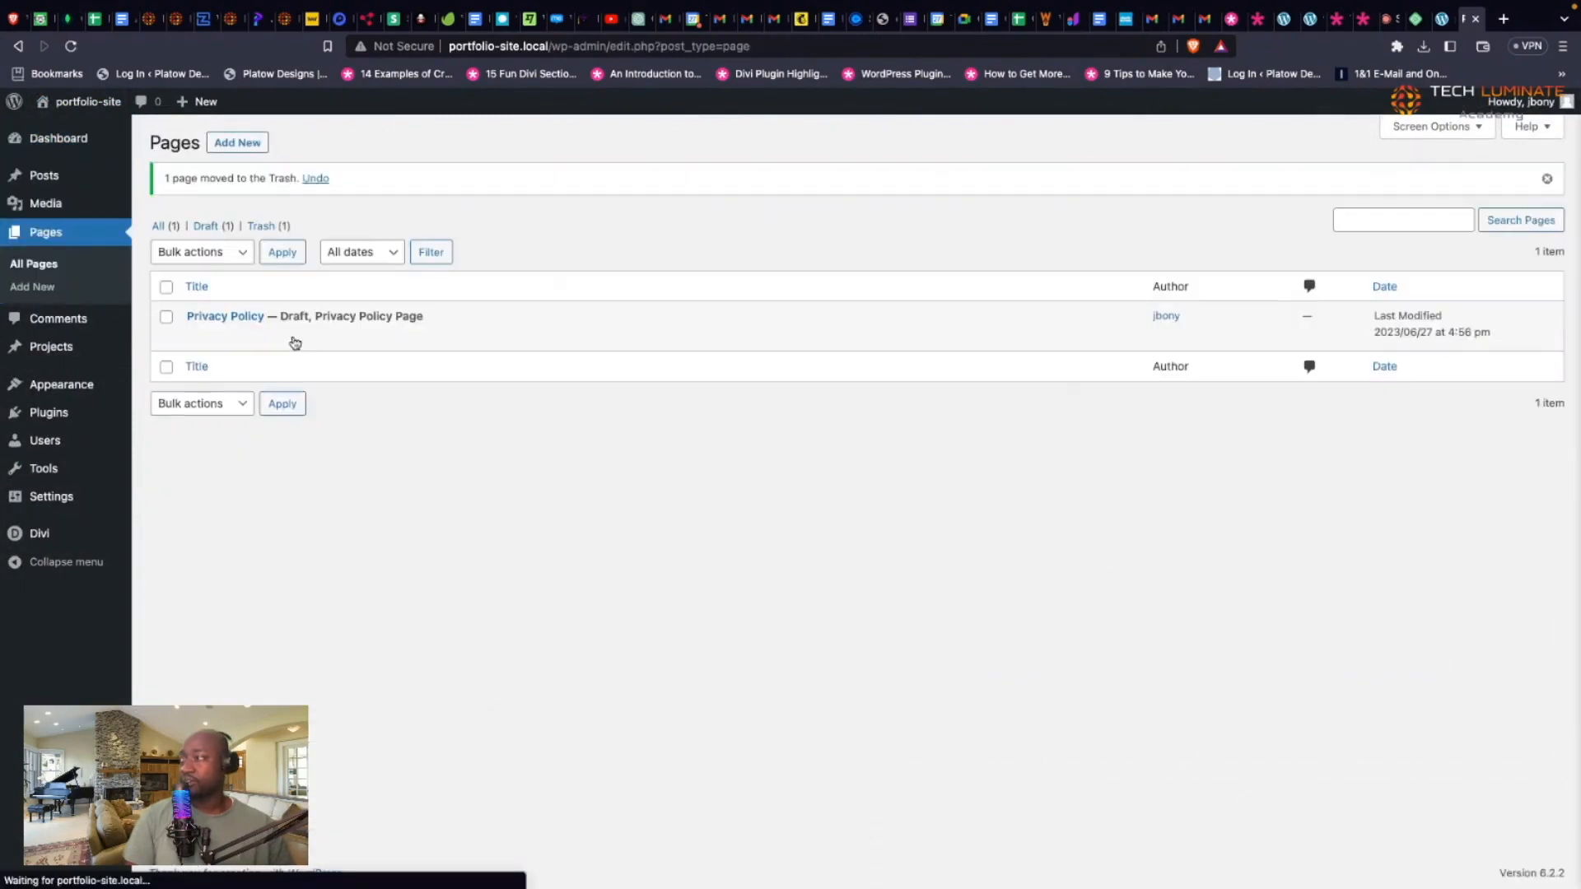
{"action": "left_click", "coordinate": [283, 334]}
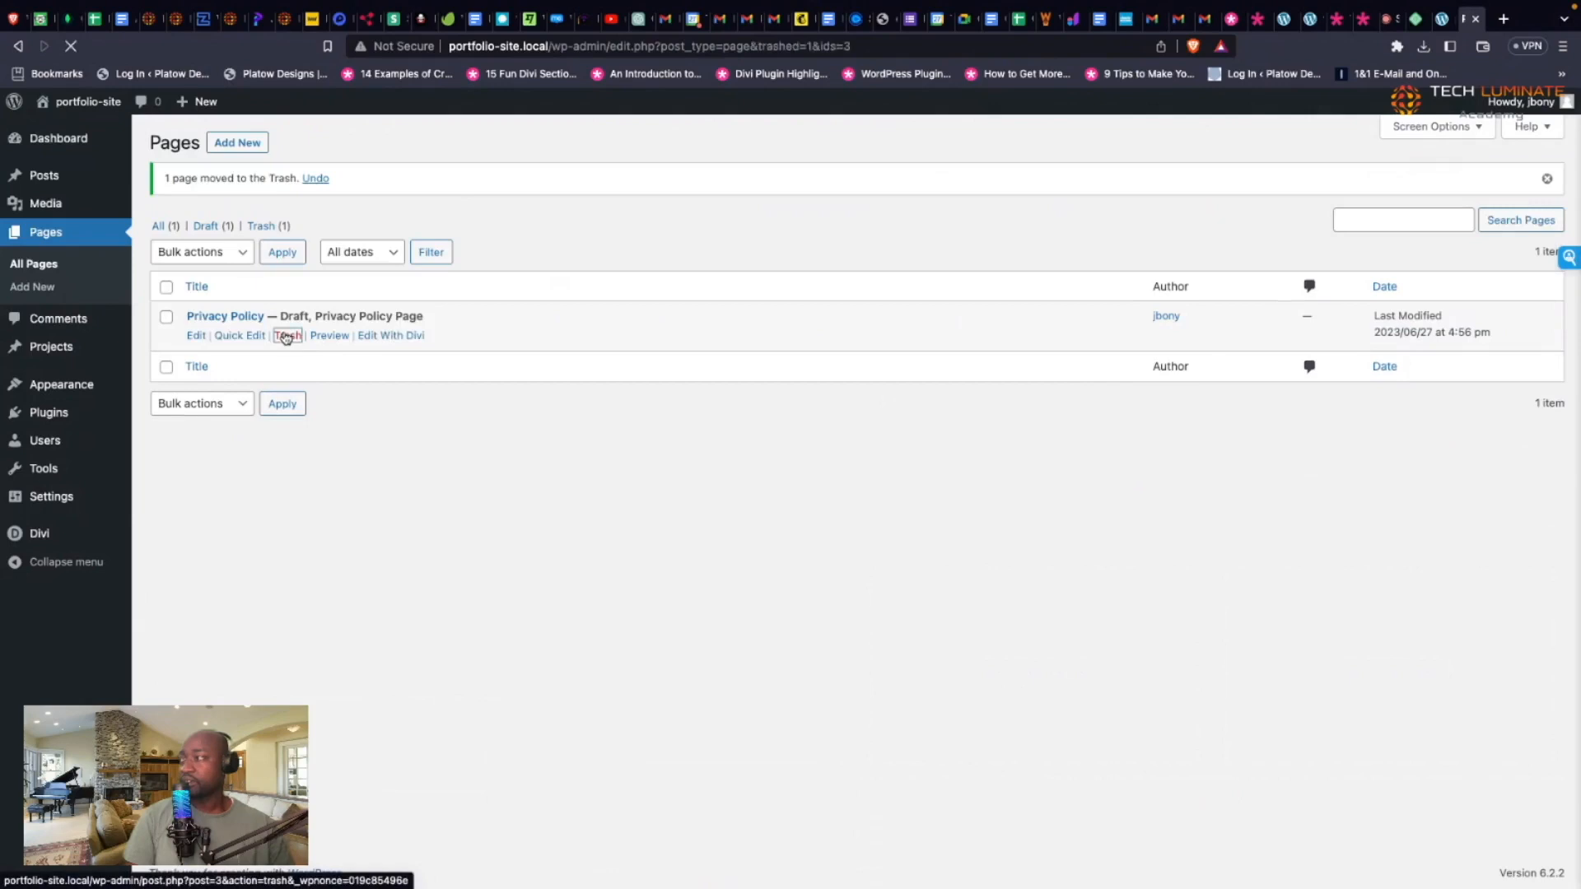
Step: Create a new page titled 'Landing Page' in the block editor
{"action": "left_click", "coordinate": [241, 145]}
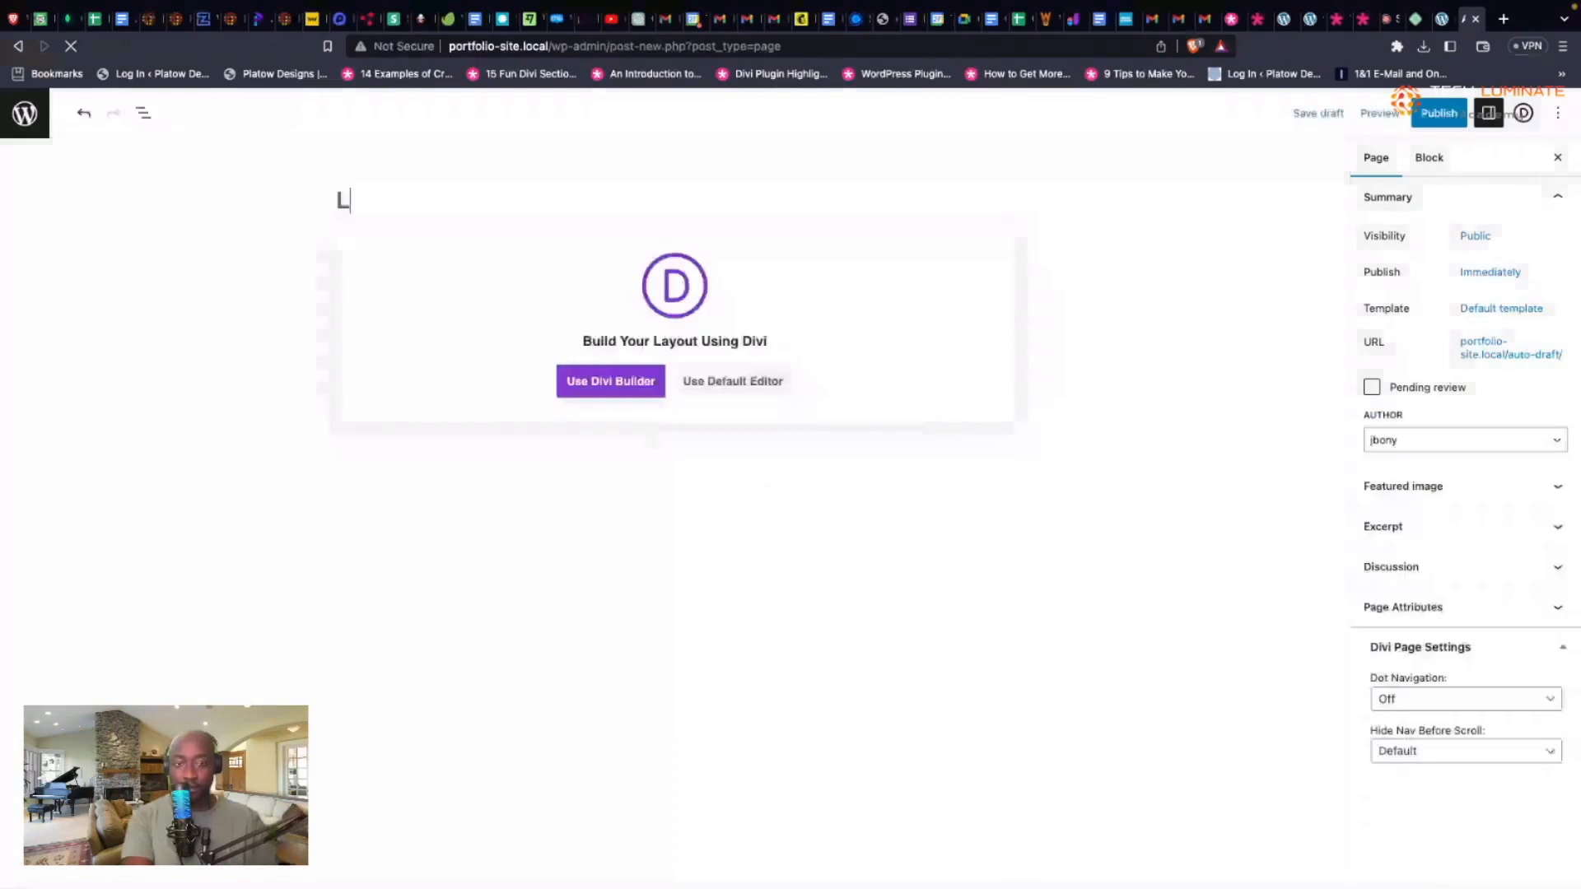
{"action": "left_click", "coordinate": [342, 200]}
{"action": "type", "text": "Landing Page"}
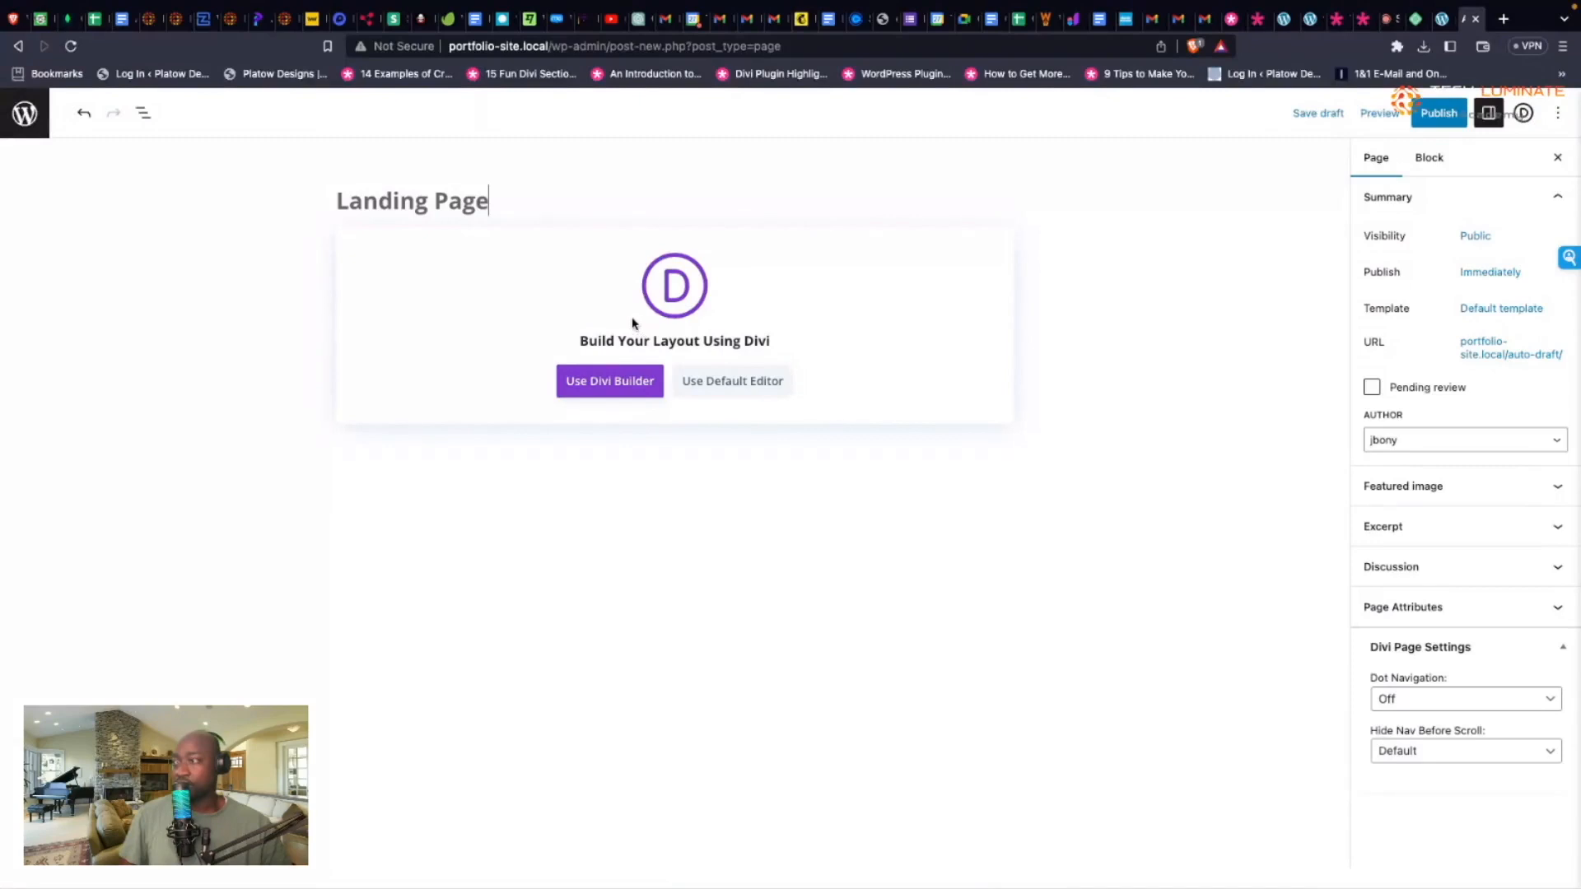
{"action": "left_click", "coordinate": [718, 381]}
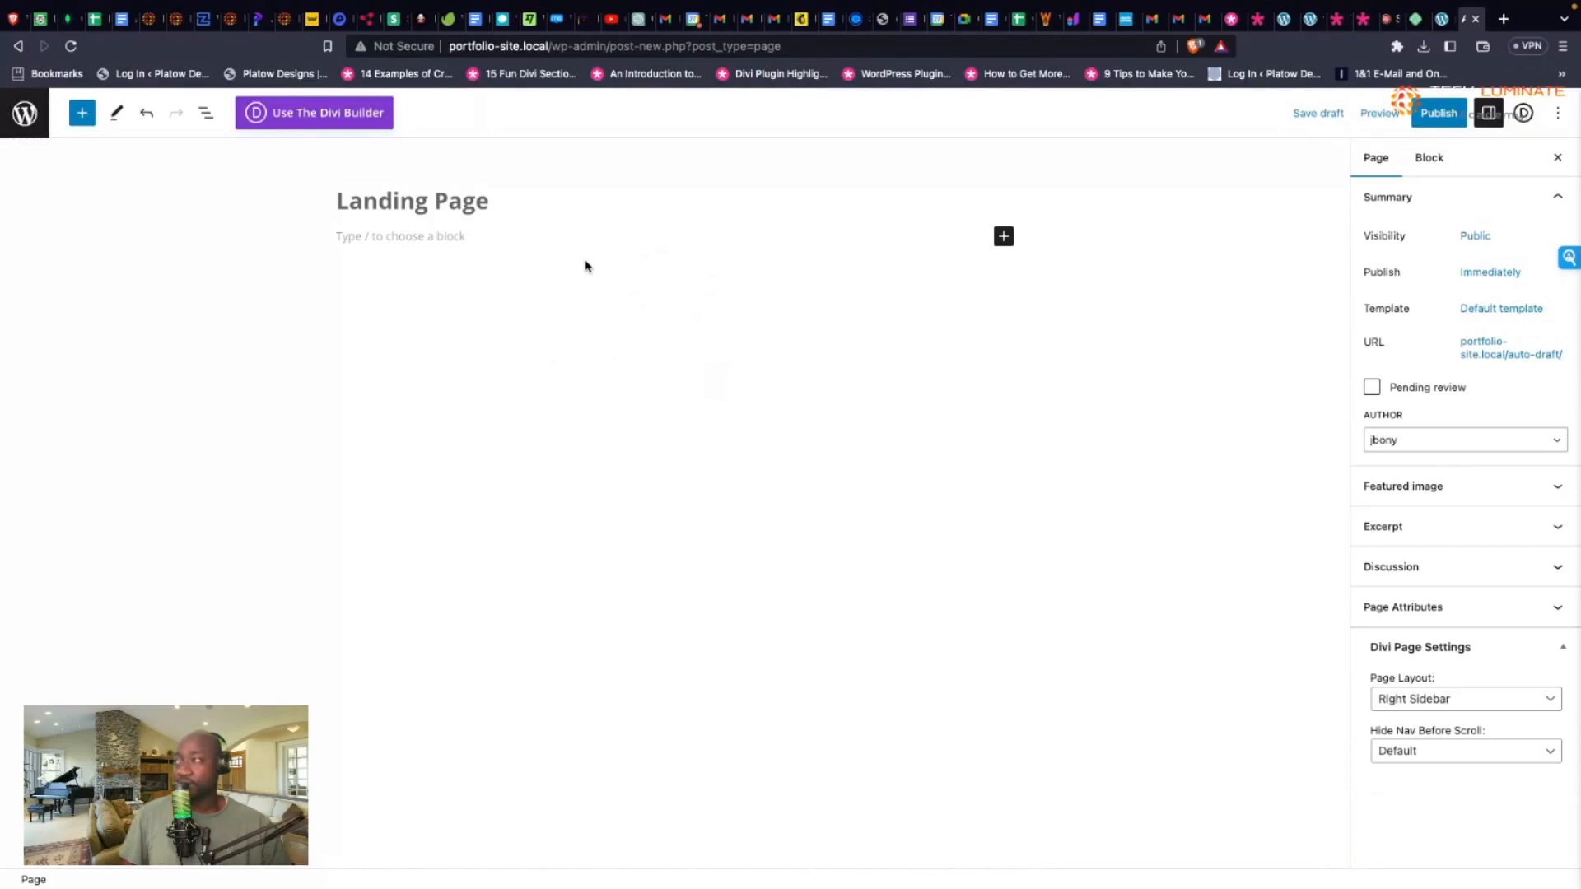
Step: Switch Landing Page to the Divi Builder, start building, and browse premade layouts
{"action": "left_click", "coordinate": [370, 122]}
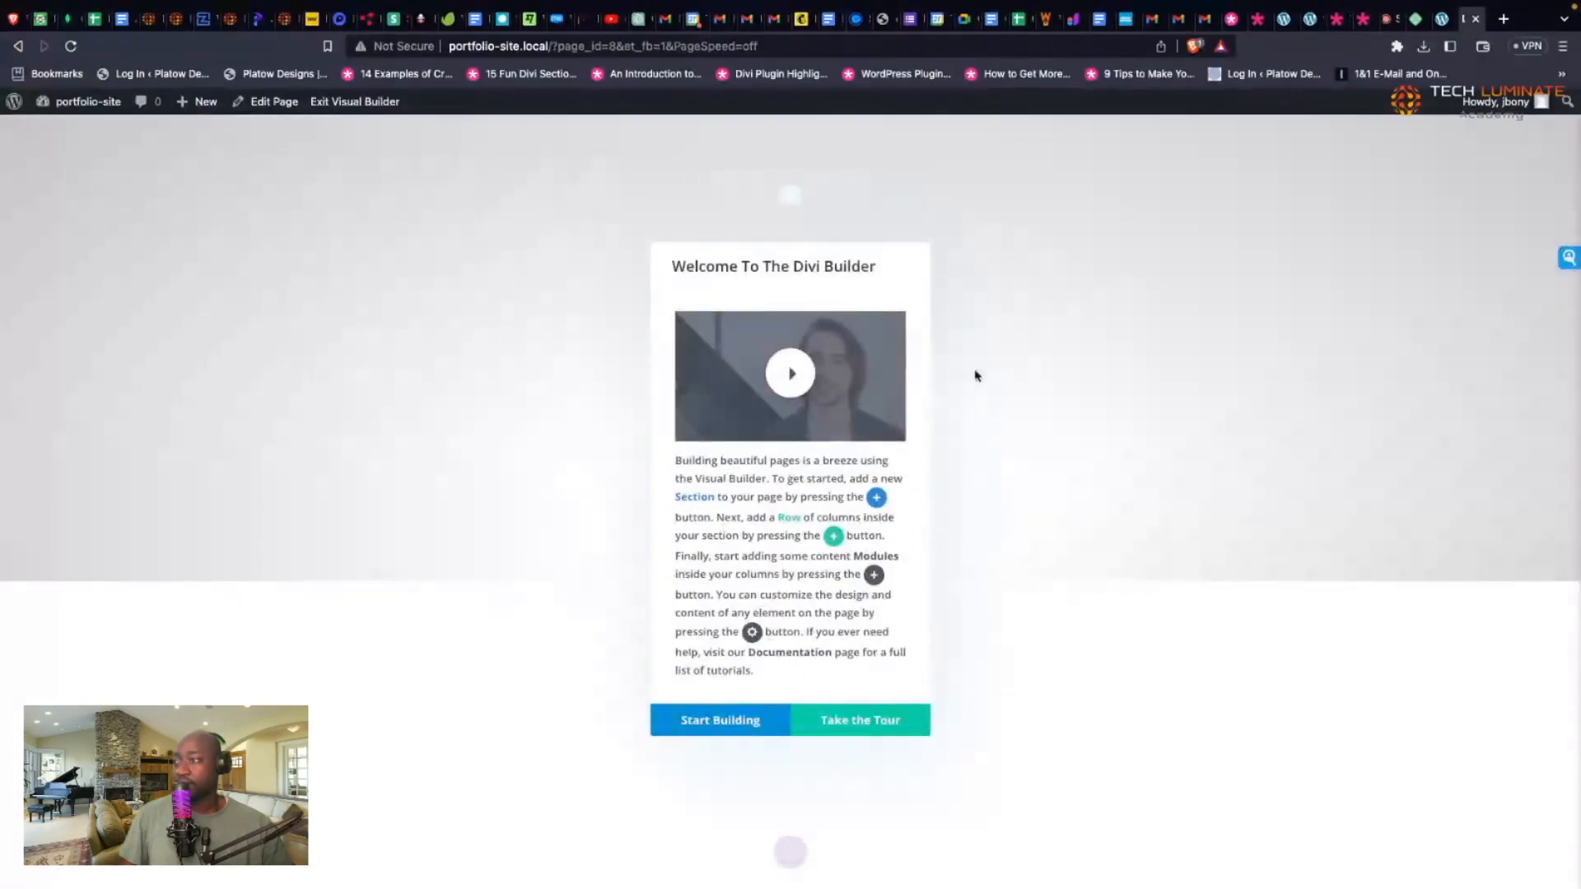
{"action": "left_click", "coordinate": [754, 714]}
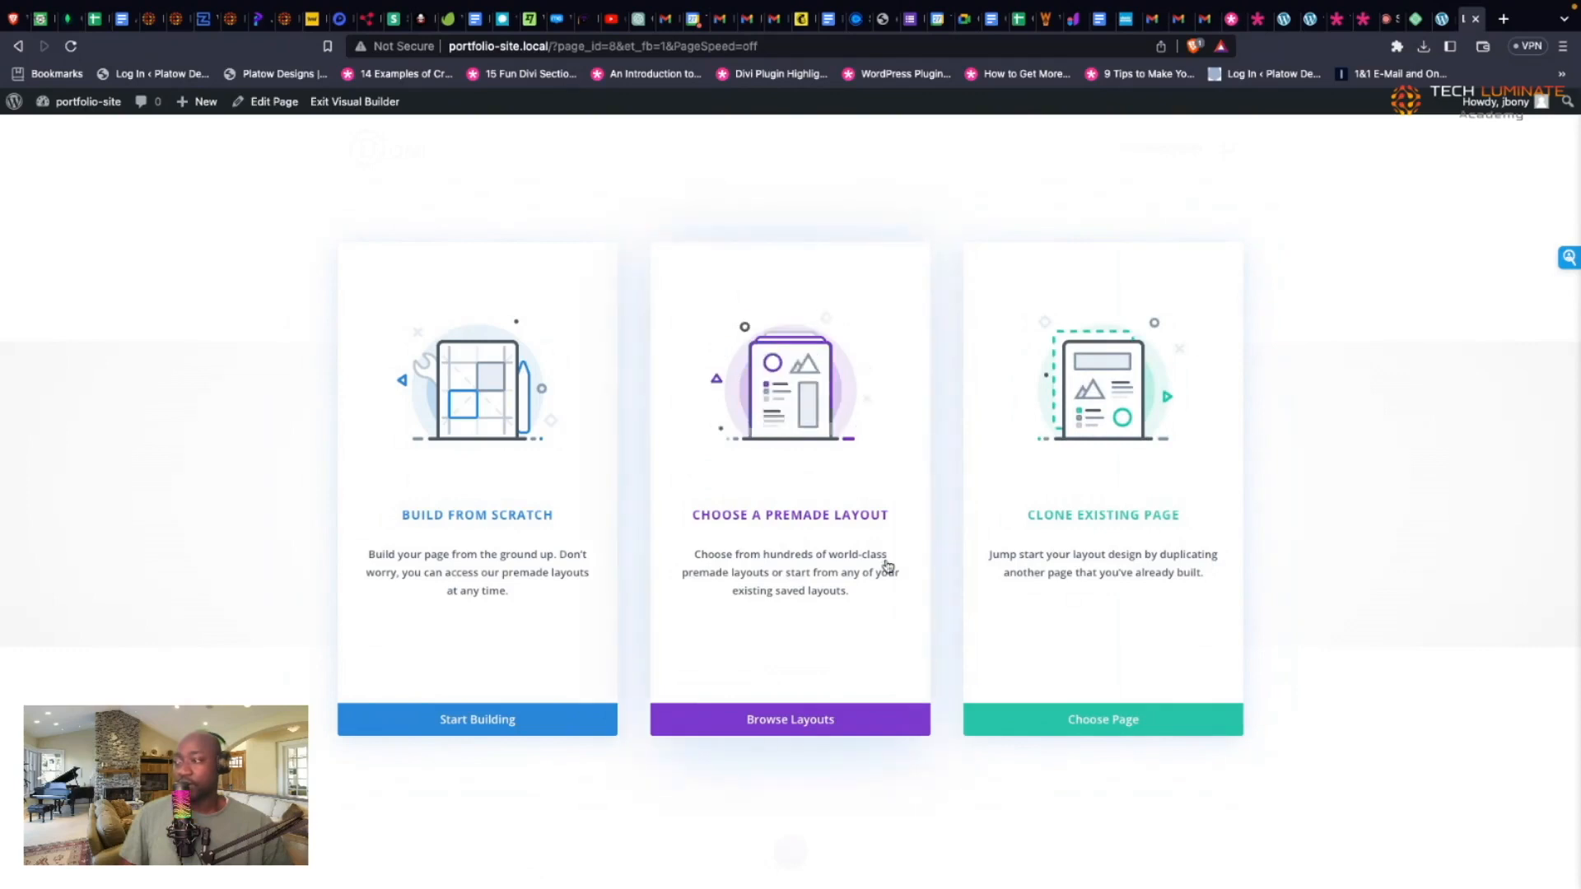
{"action": "left_click", "coordinate": [805, 725]}
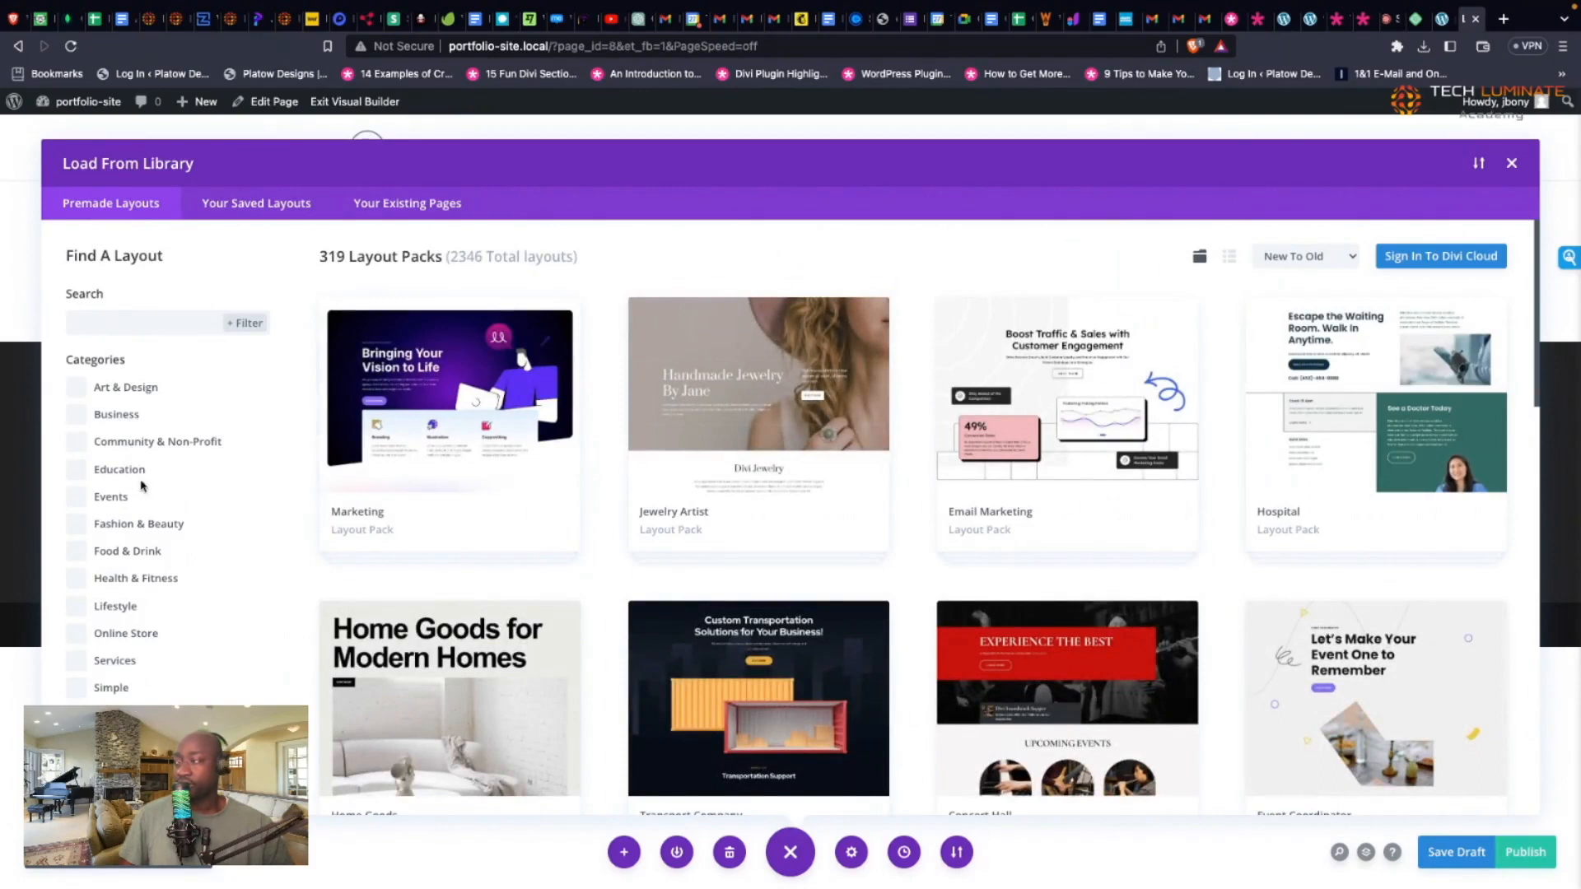
Step: Search the library for 'portfolio' and open the Web Developer Portfolio Page pack's live demo
{"action": "scroll", "coordinate": [296, 494], "scroll_direction": "down", "scroll_amount": 1}
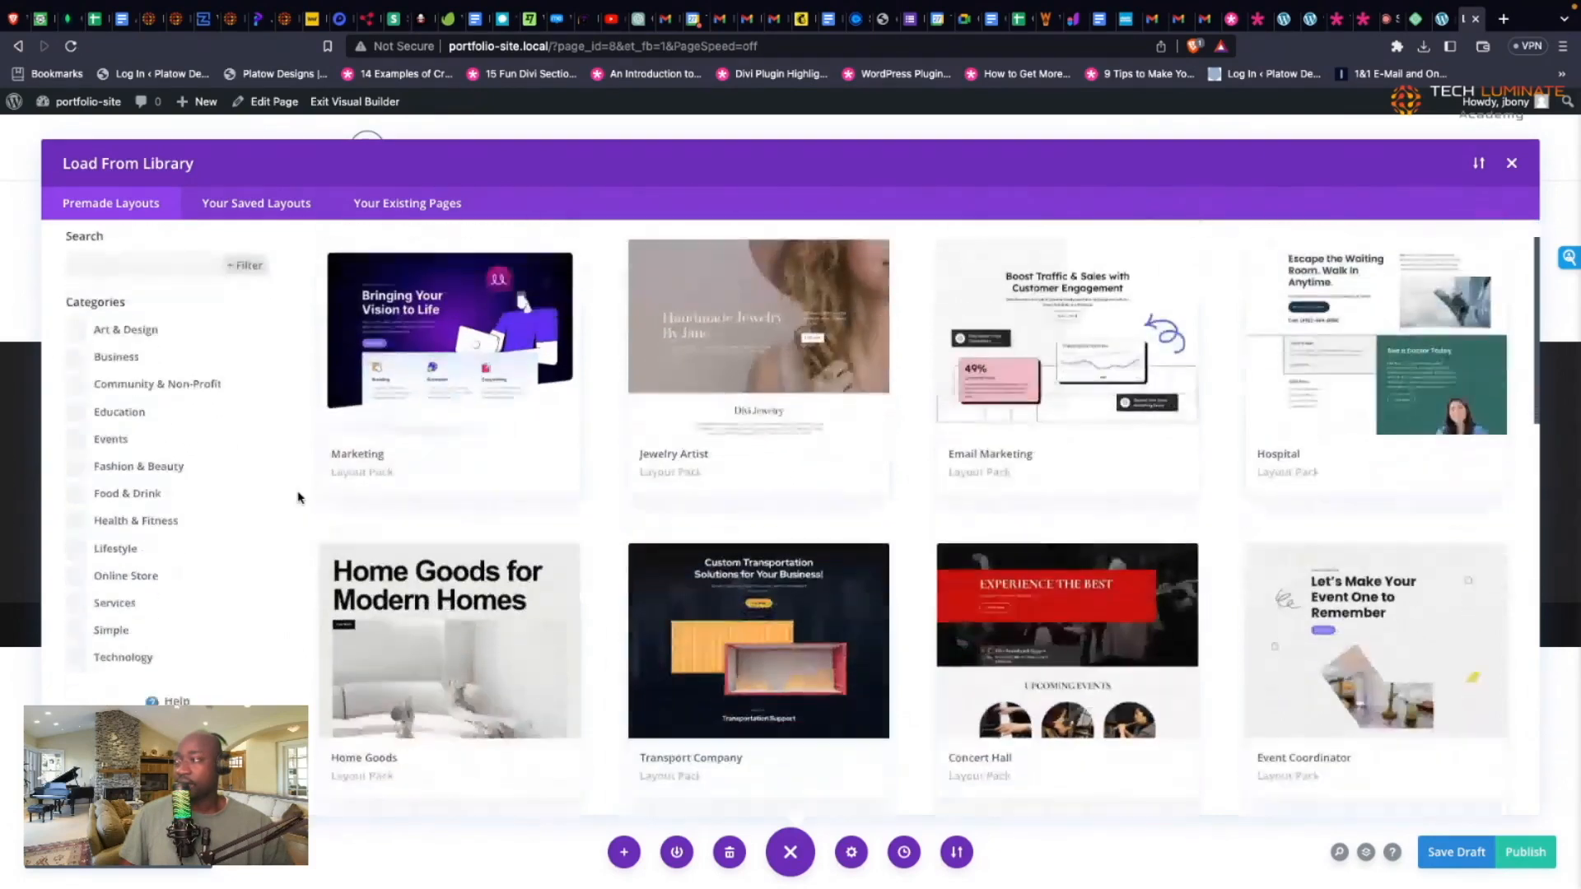
{"action": "left_click", "coordinate": [145, 269]}
{"action": "type", "text": "port"}
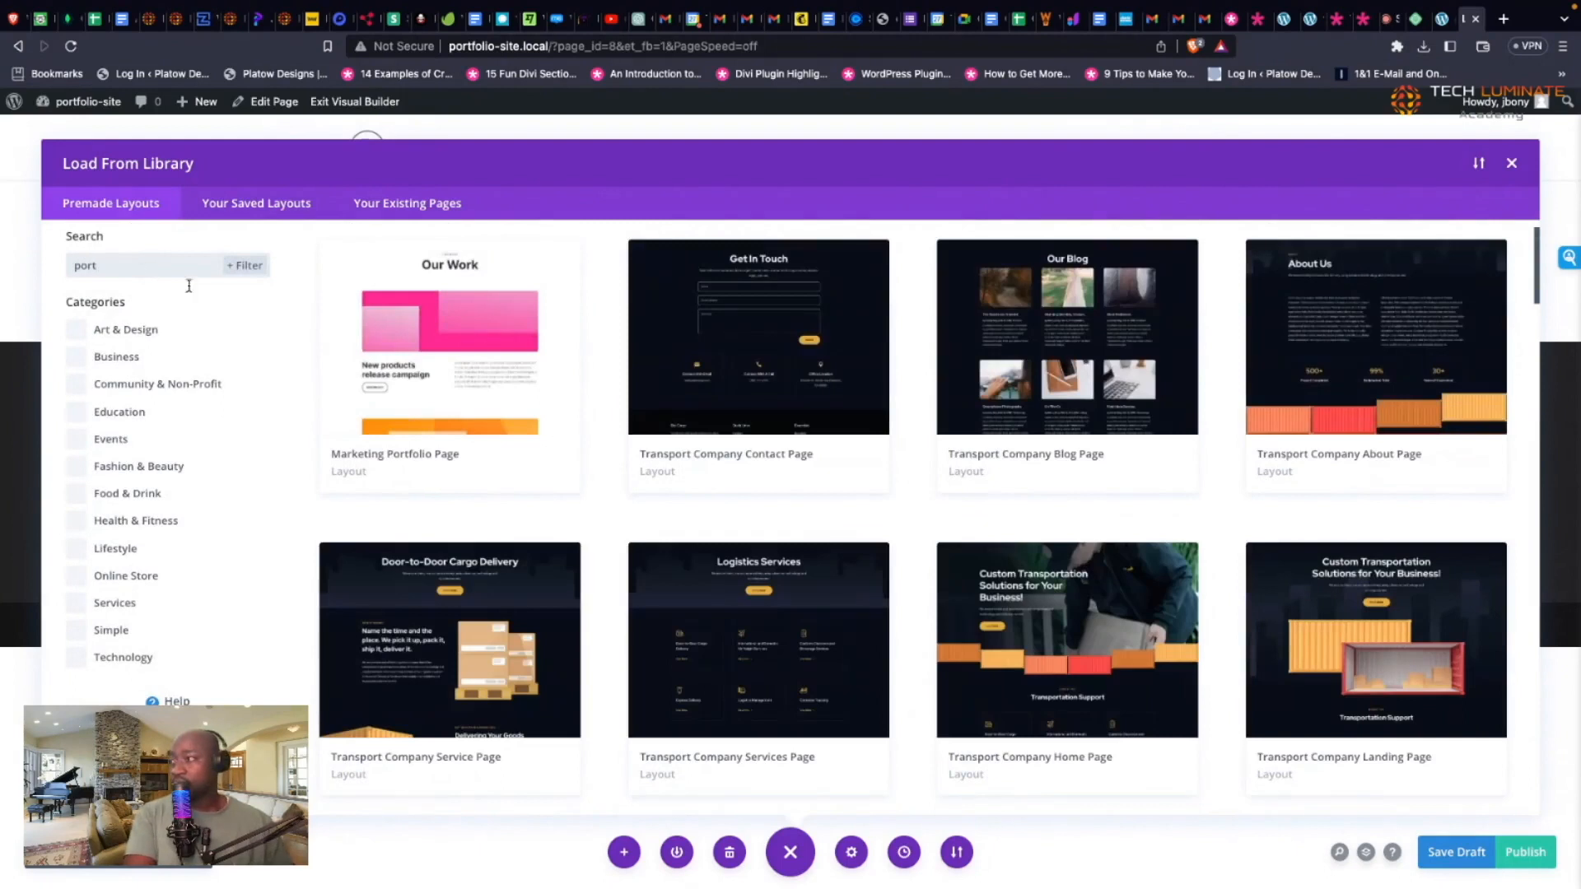
{"action": "type", "text": "fol"}
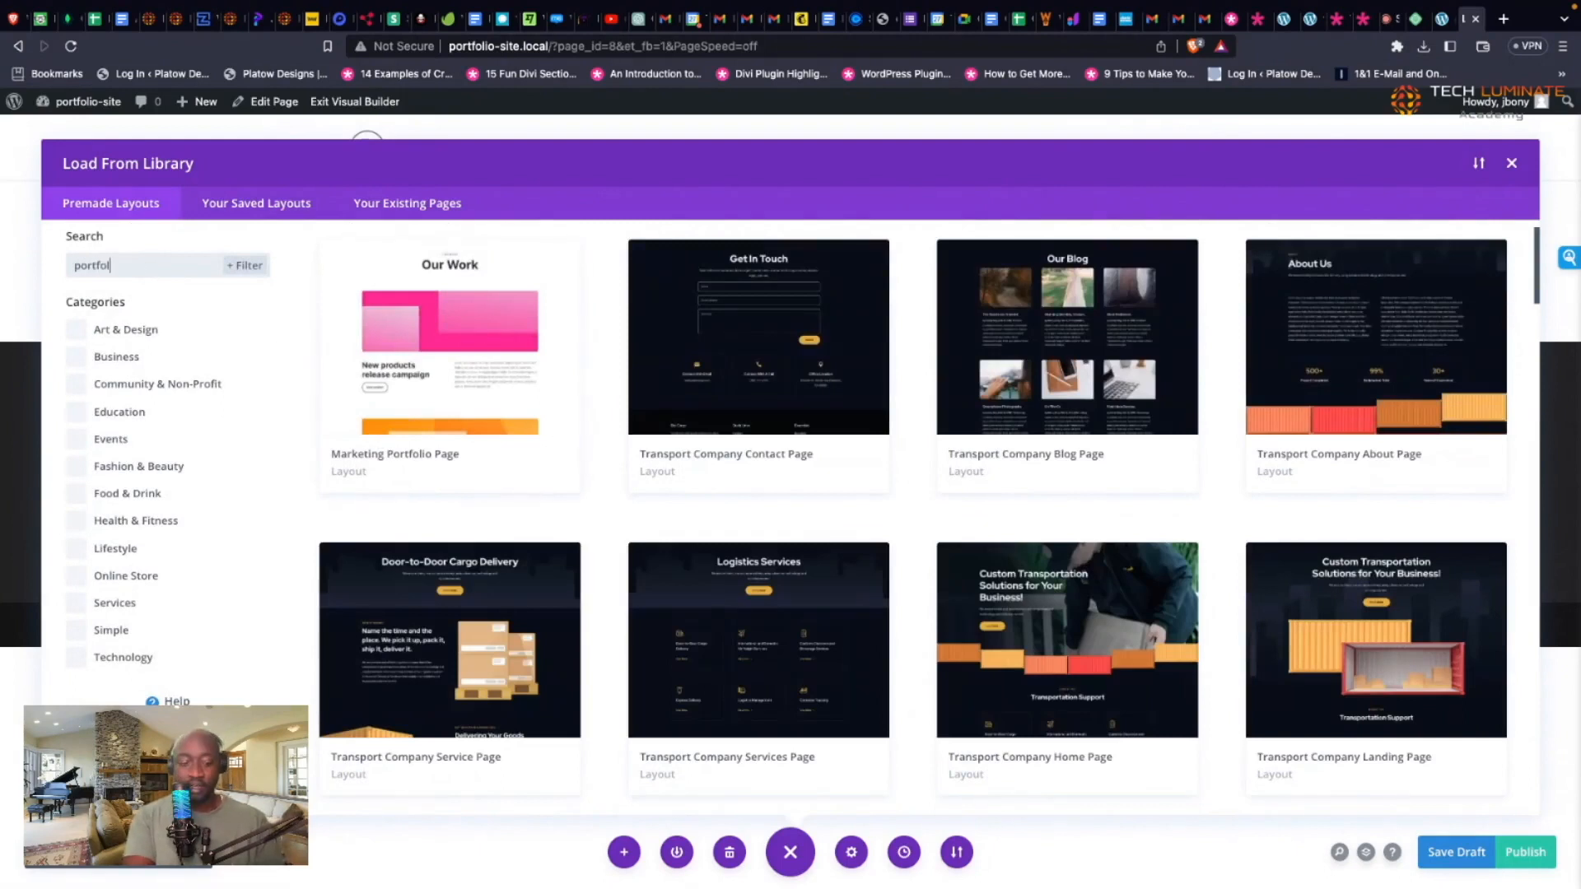
{"action": "type", "text": "io"}
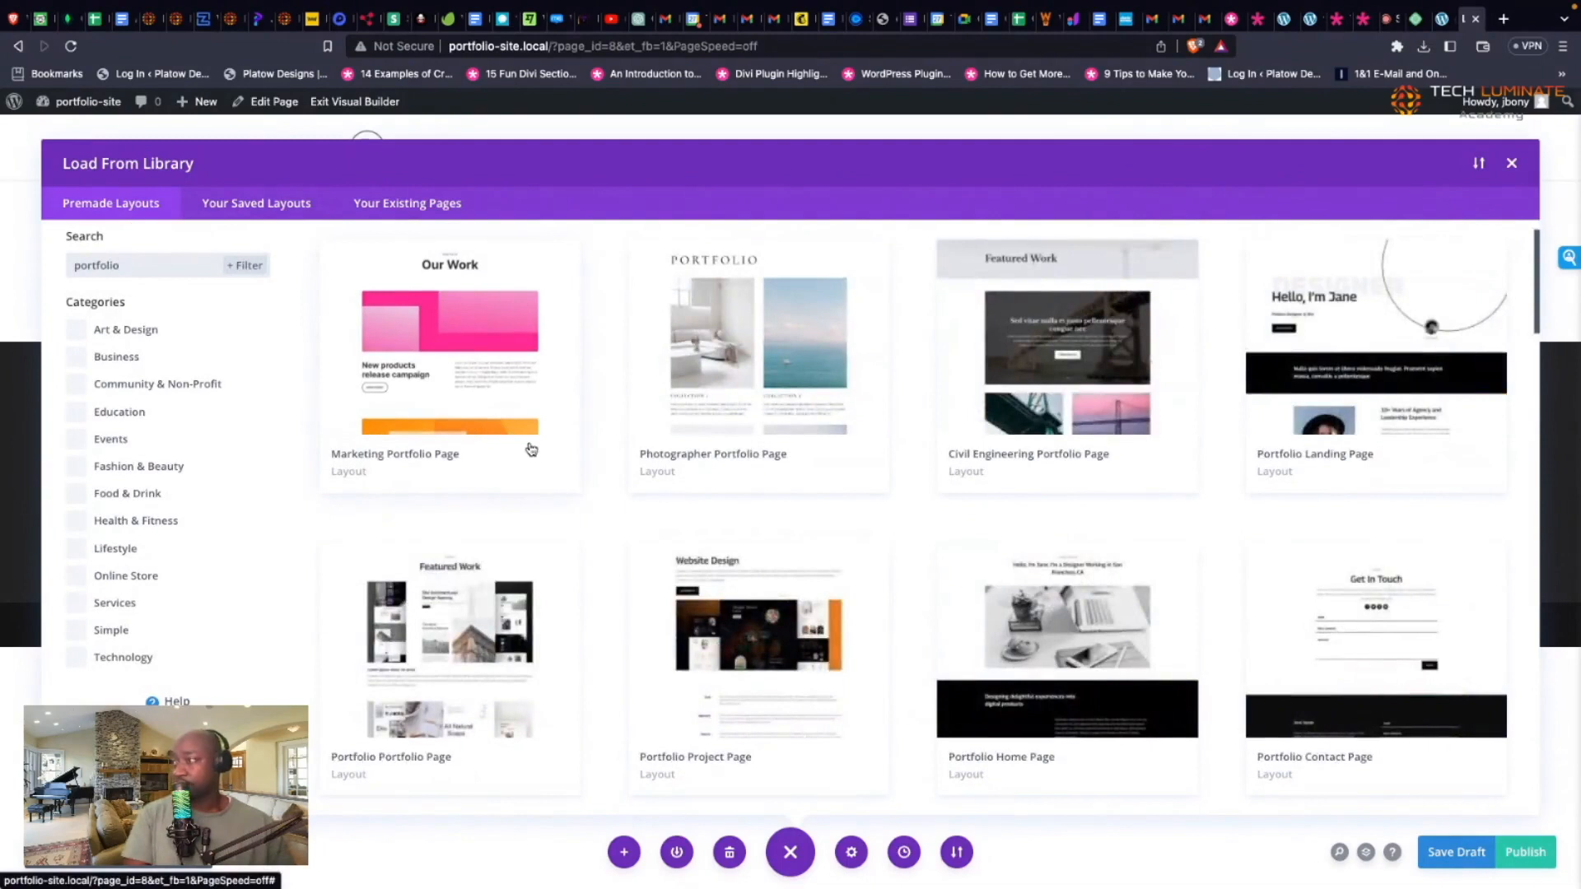
{"action": "scroll", "coordinate": [531, 449], "scroll_direction": "down", "scroll_amount": 4}
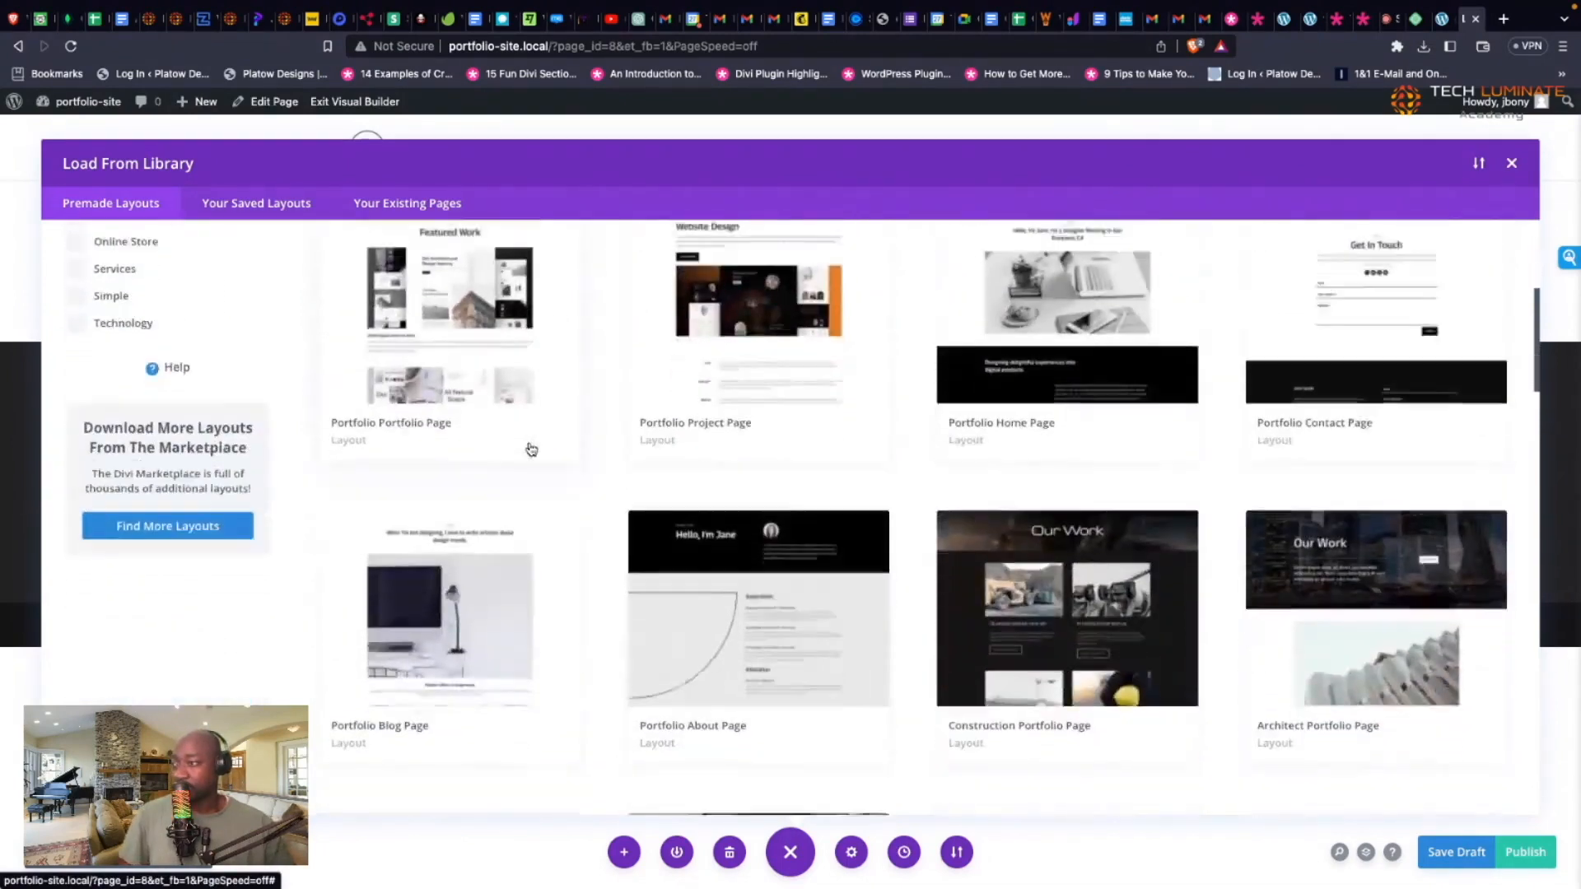
{"action": "scroll", "coordinate": [531, 448], "scroll_direction": "down", "scroll_amount": 5}
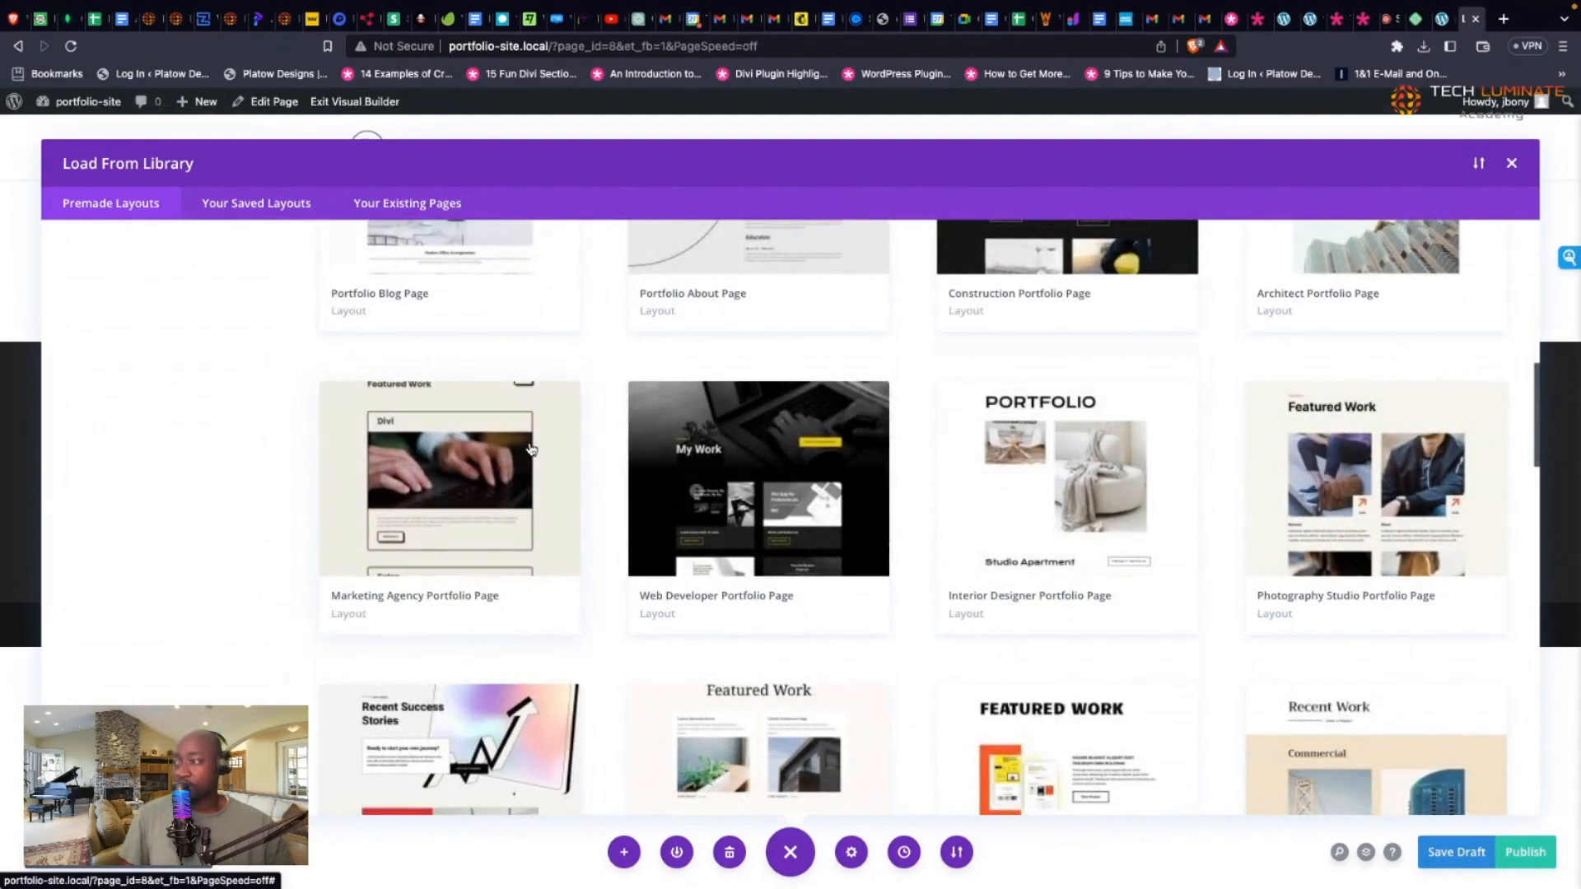
{"action": "left_click", "coordinate": [717, 594]}
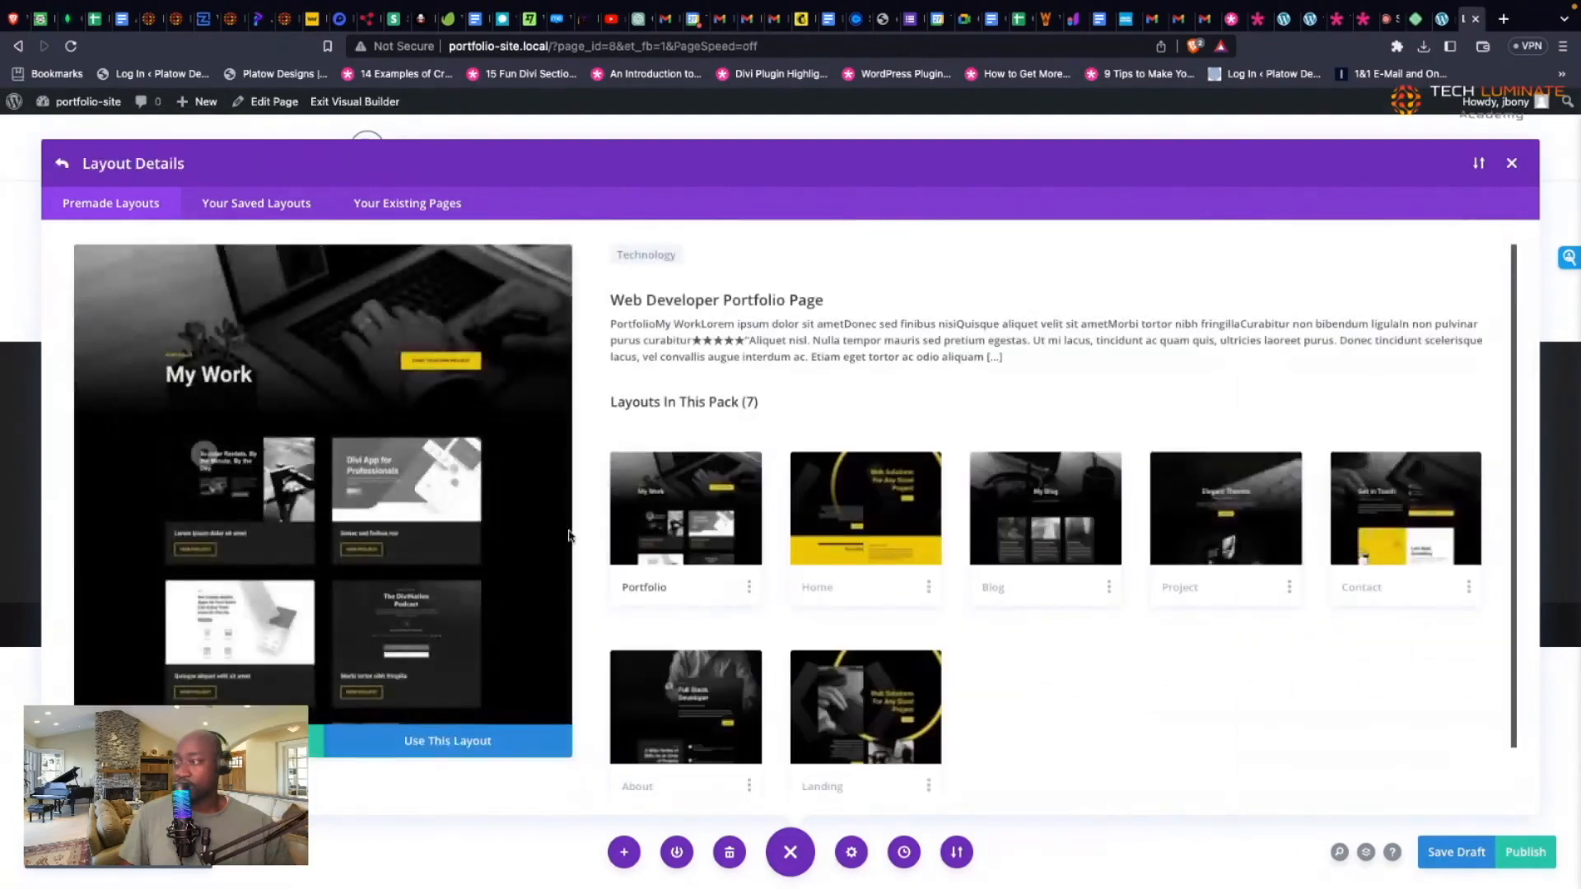
{"action": "left_click", "coordinate": [486, 453]}
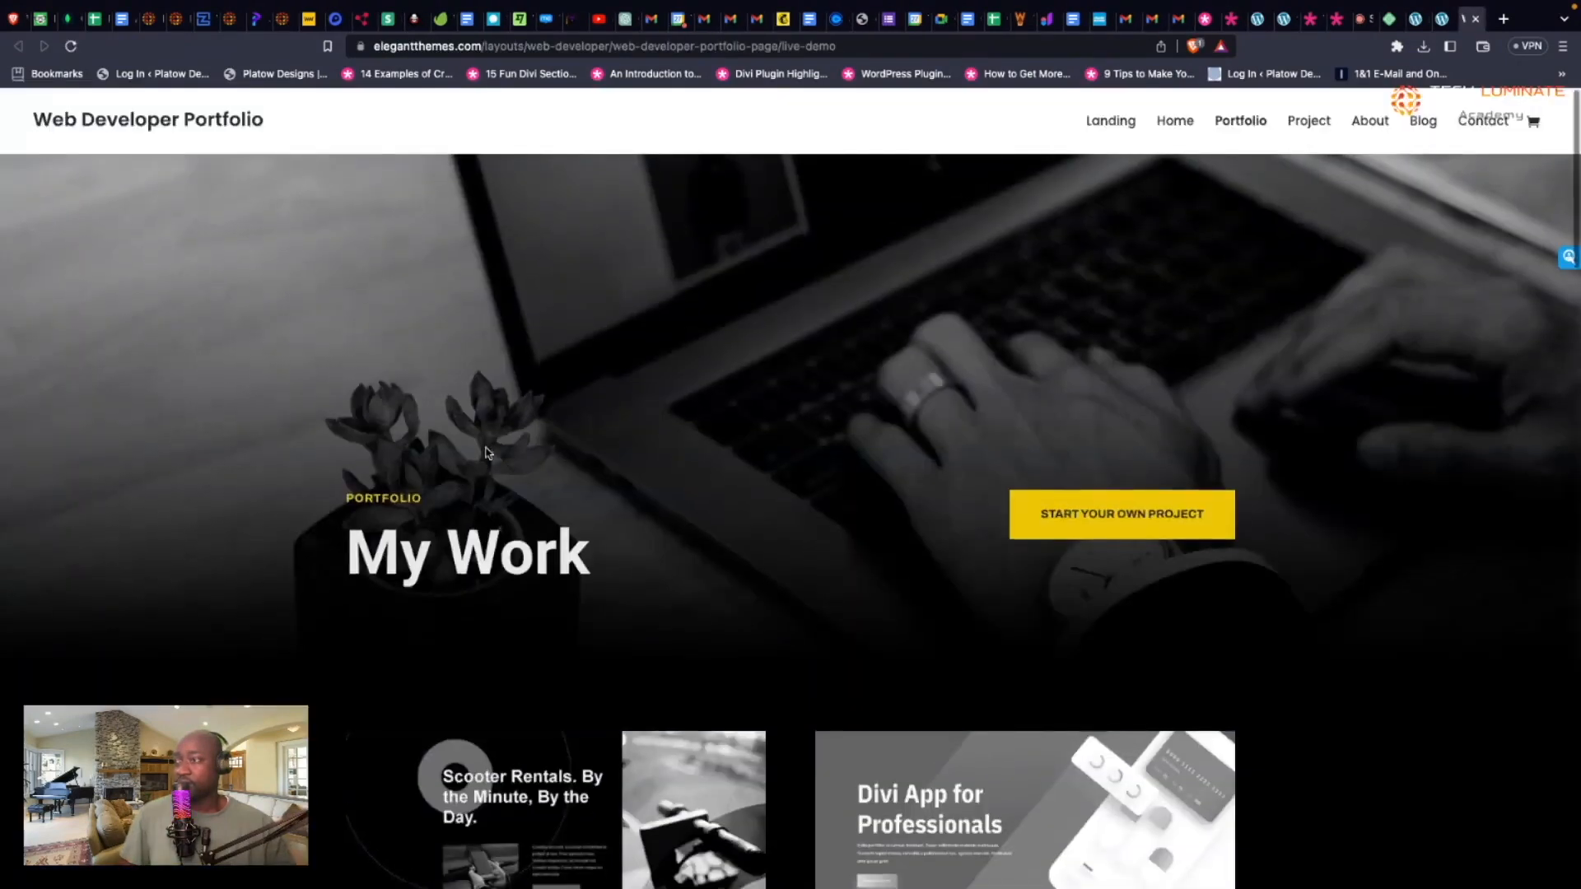
Step: Scroll through the Web Developer Portfolio demo down to the contact section and back to the top
{"action": "scroll", "coordinate": [487, 453], "scroll_direction": "down", "scroll_amount": 3}
{"action": "scroll", "coordinate": [487, 453], "scroll_direction": "down", "scroll_amount": 5}
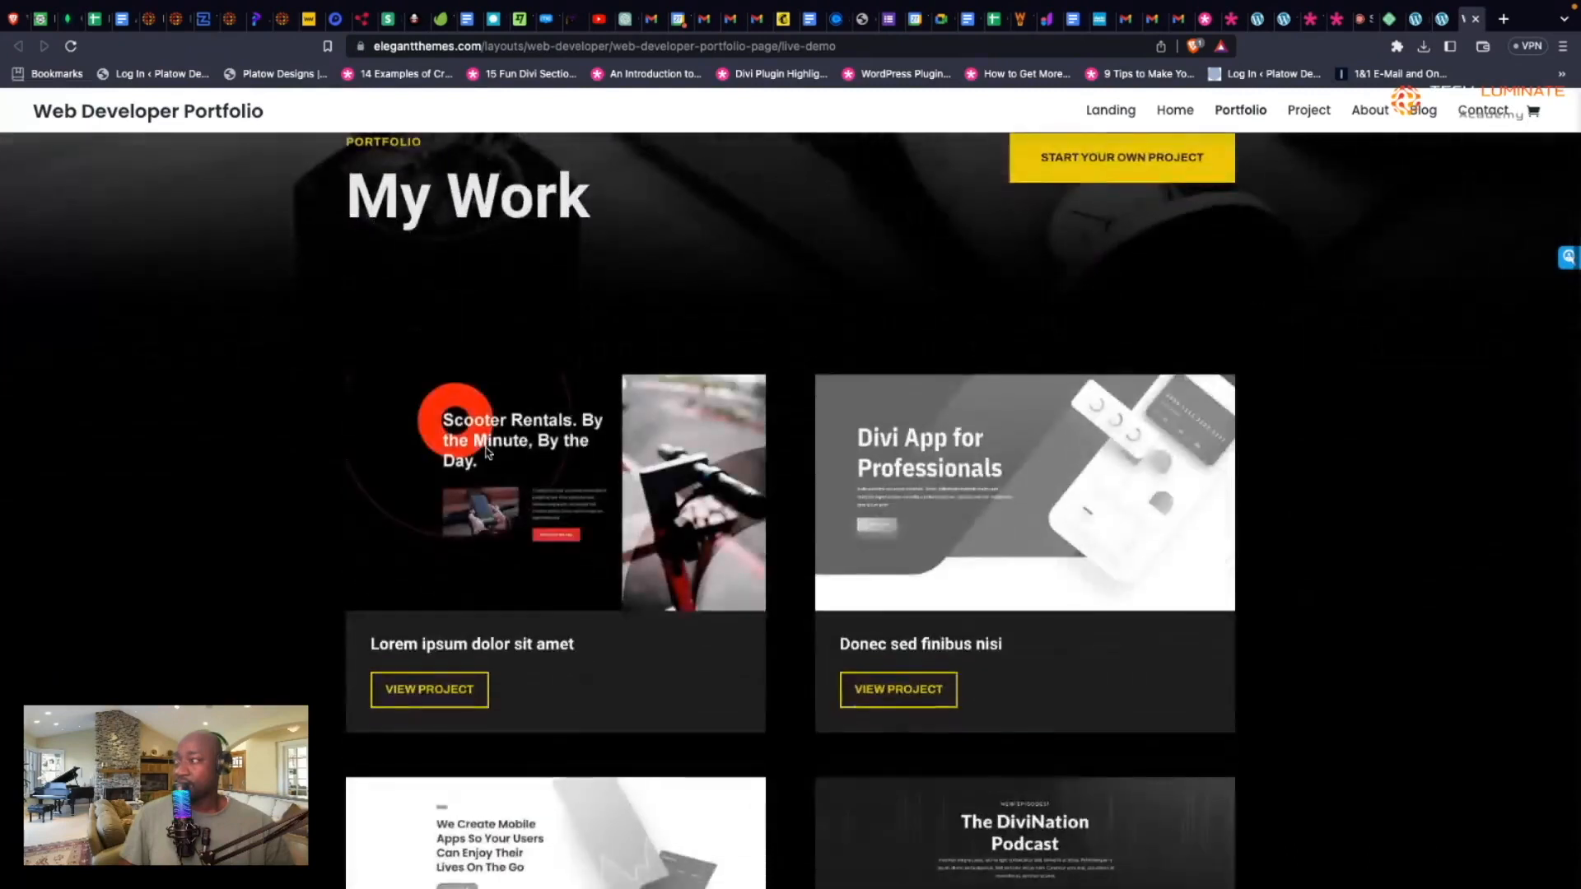
{"action": "scroll", "coordinate": [486, 453], "scroll_direction": "up", "scroll_amount": 3}
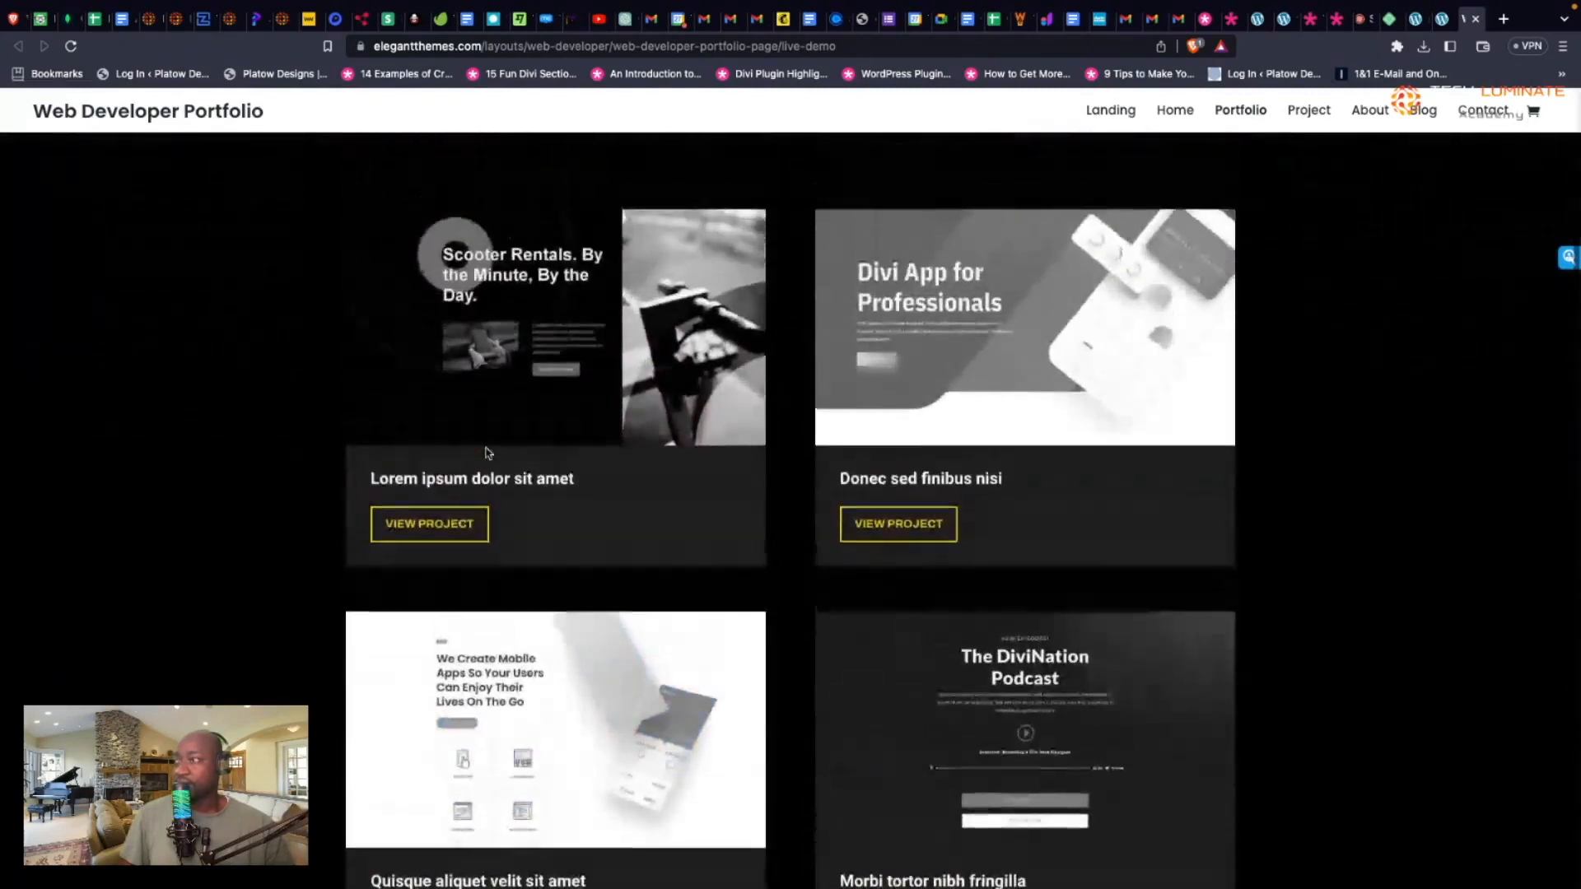
{"action": "scroll", "coordinate": [487, 453], "scroll_direction": "down", "scroll_amount": 2}
{"action": "scroll", "coordinate": [488, 452], "scroll_direction": "up", "scroll_amount": 5}
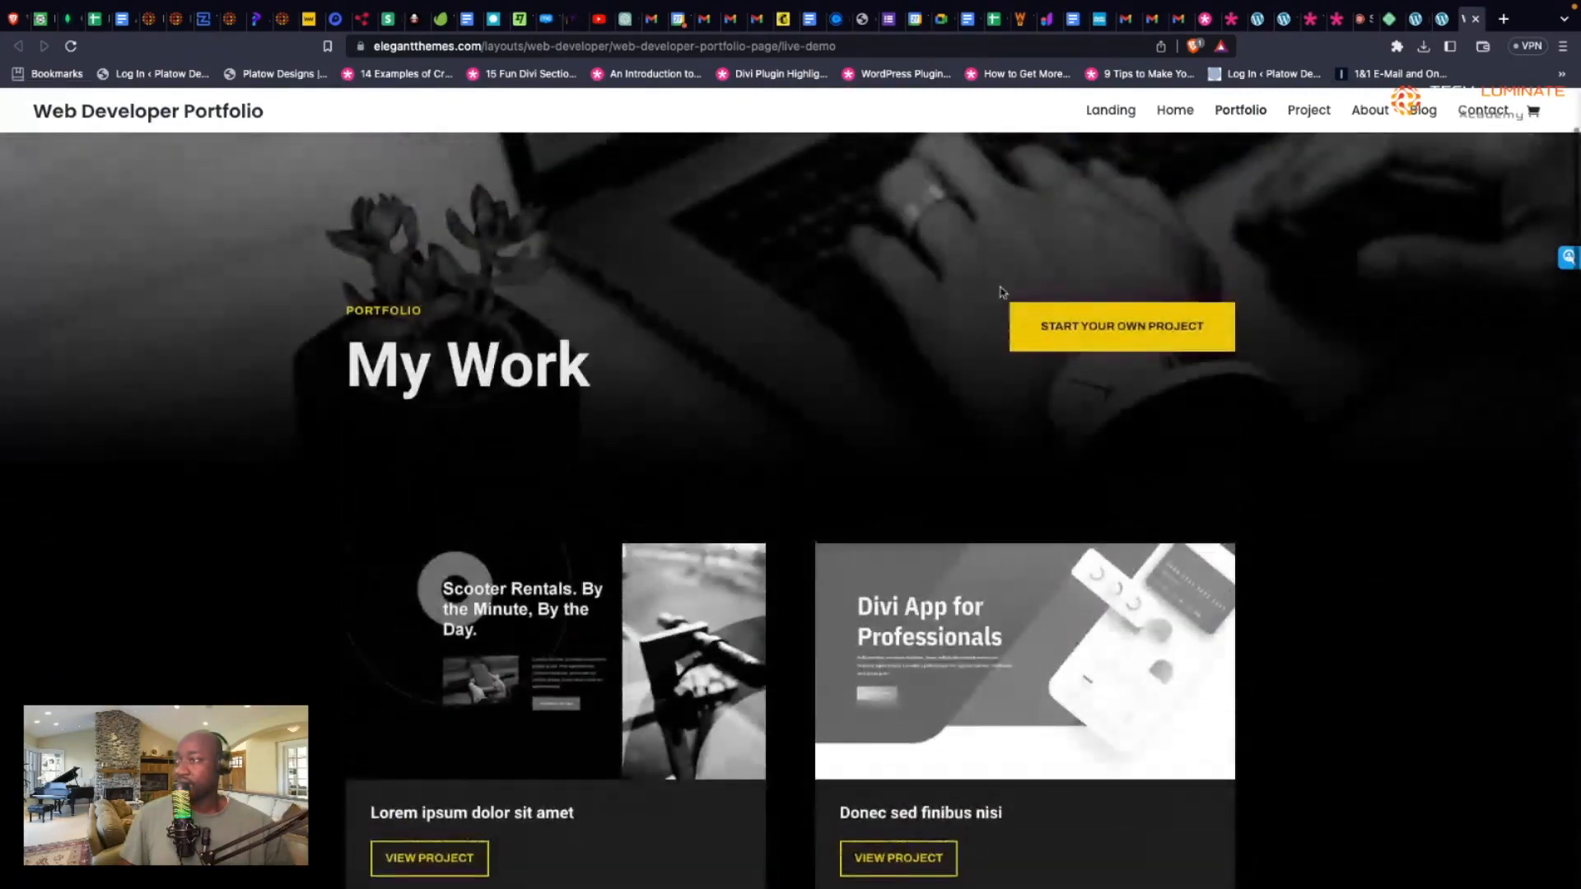
{"action": "scroll", "coordinate": [908, 393], "scroll_direction": "down", "scroll_amount": 1}
{"action": "scroll", "coordinate": [910, 394], "scroll_direction": "down", "scroll_amount": 8}
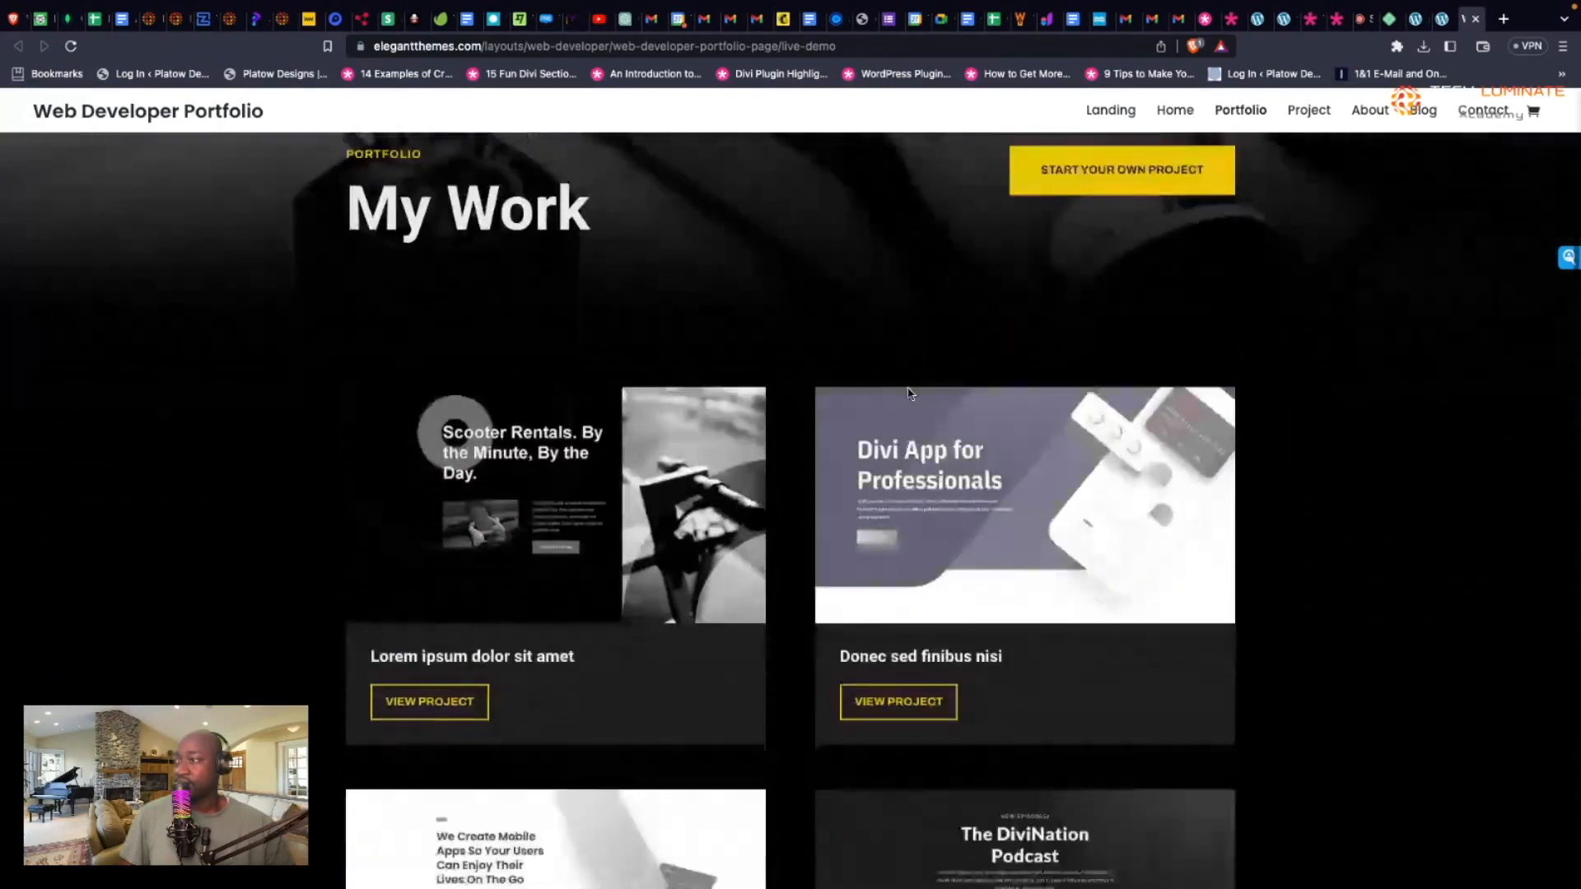
{"action": "scroll", "coordinate": [910, 394], "scroll_direction": "down", "scroll_amount": 8}
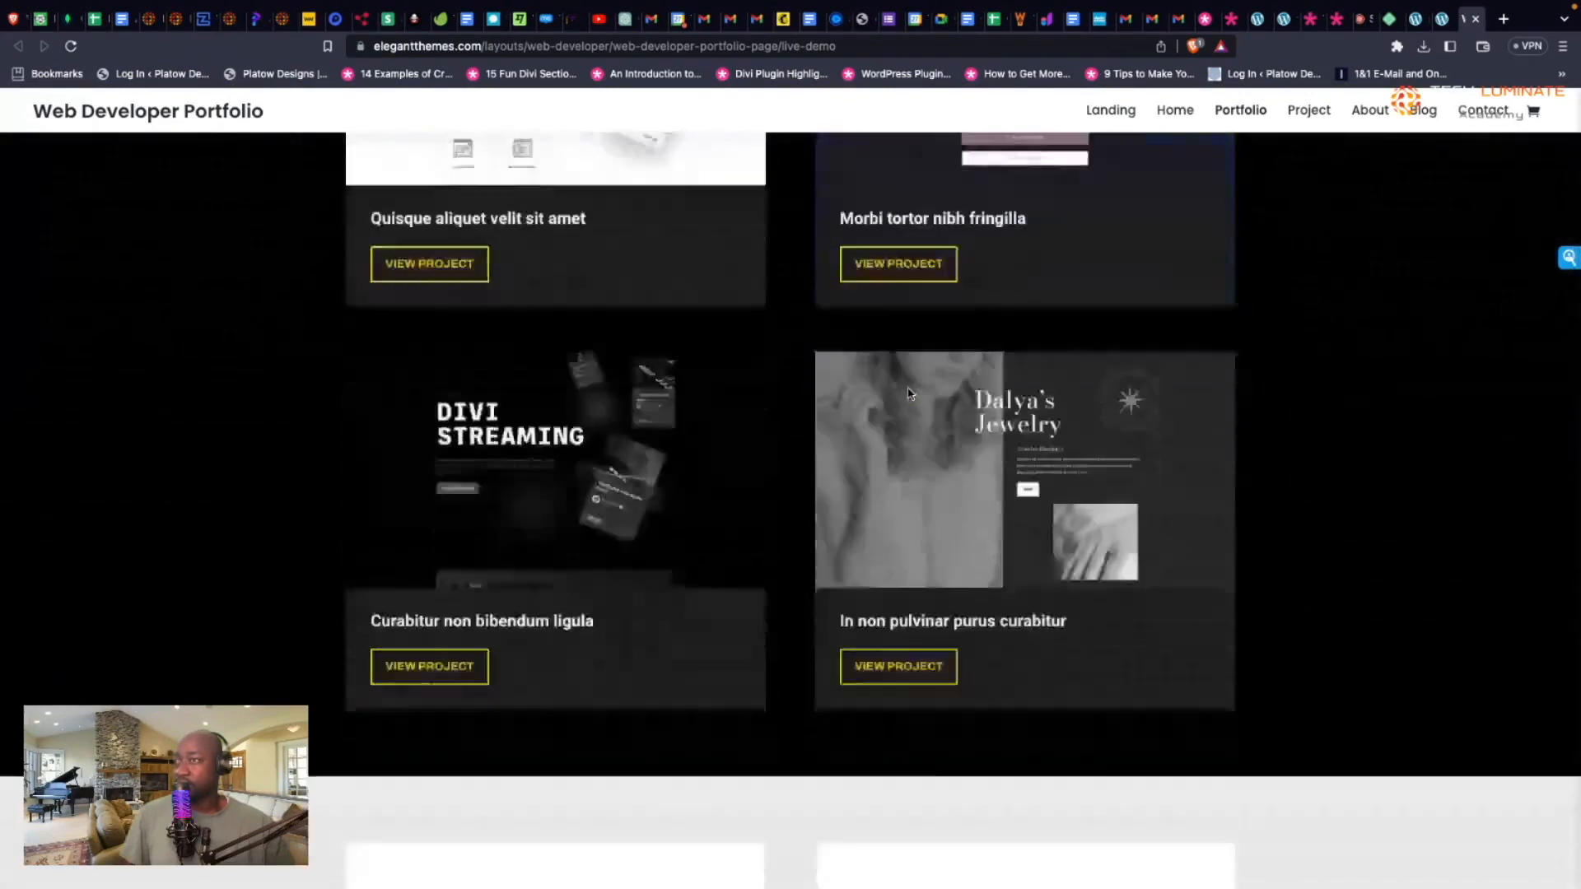
{"action": "scroll", "coordinate": [909, 393], "scroll_direction": "down", "scroll_amount": 7}
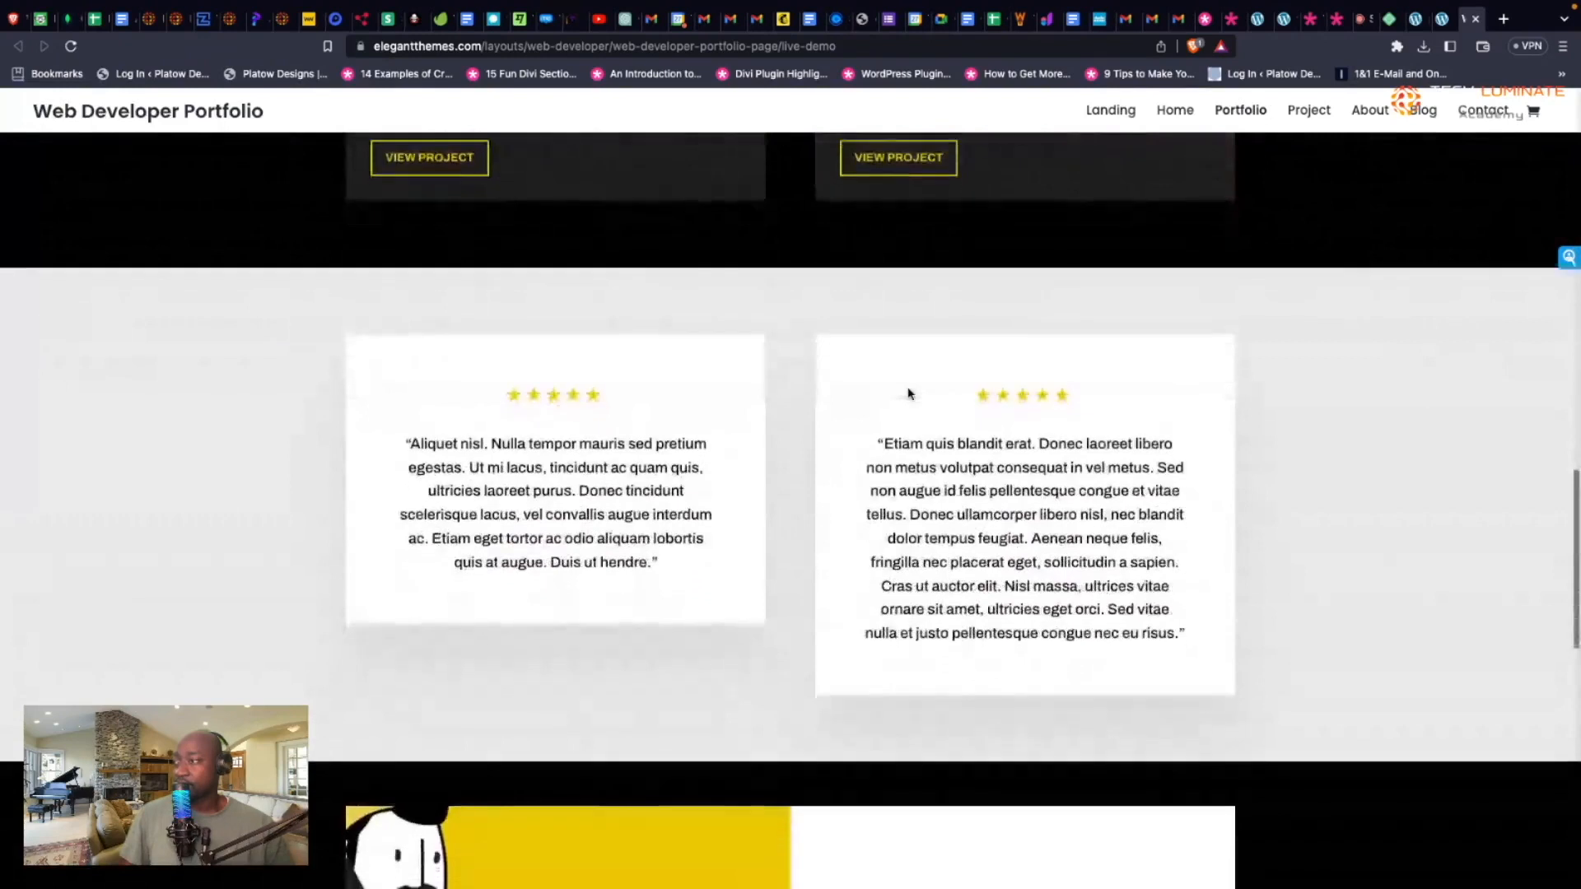
{"action": "scroll", "coordinate": [908, 389], "scroll_direction": "down", "scroll_amount": 4}
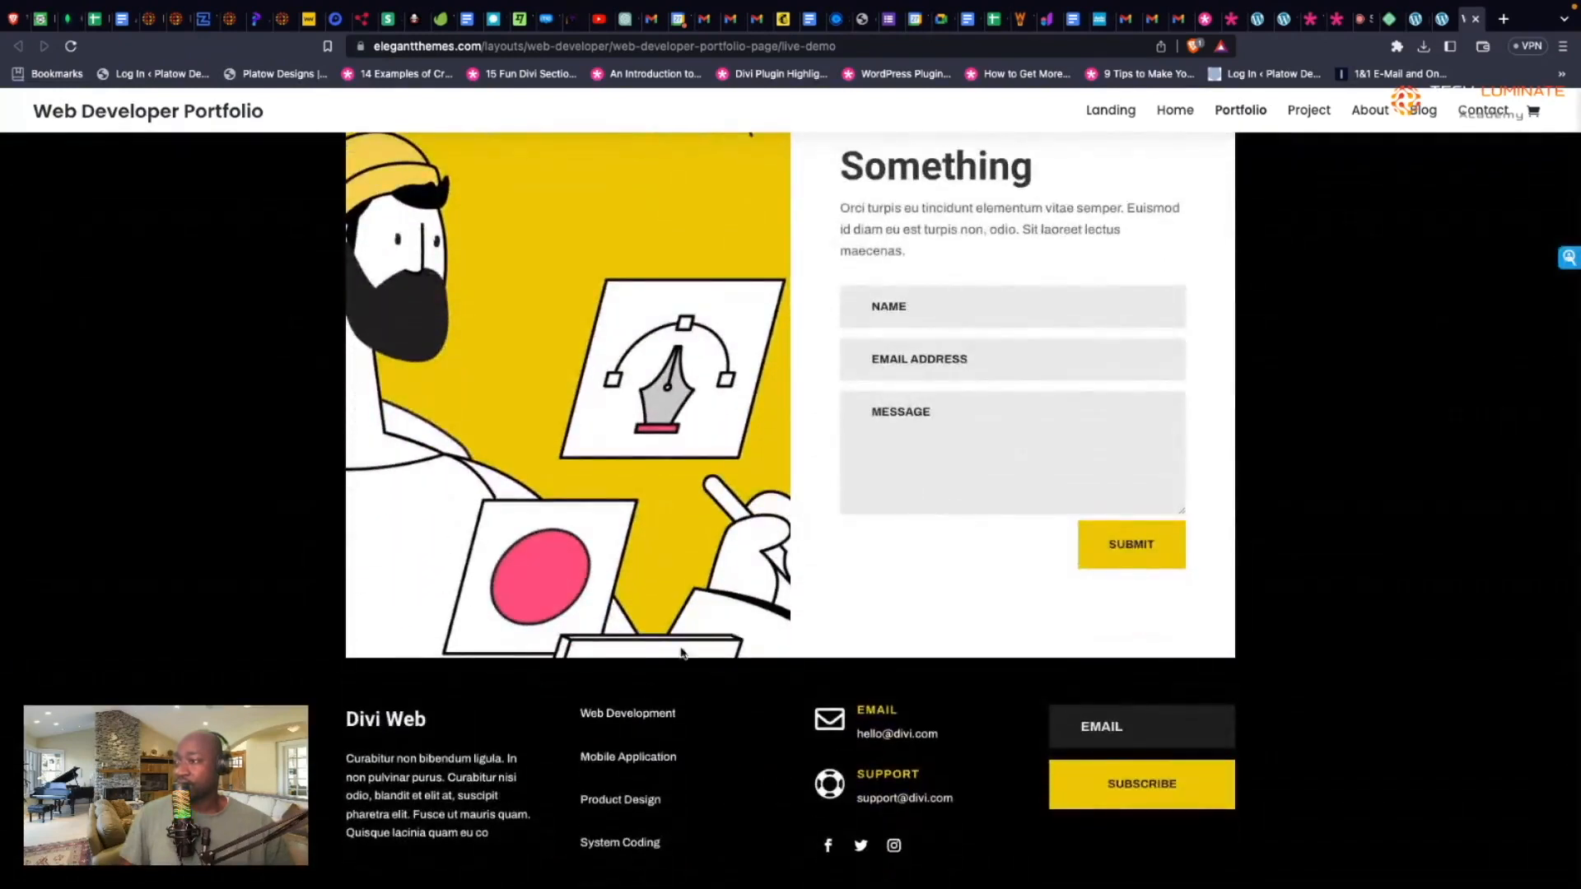
{"action": "scroll", "coordinate": [773, 704], "scroll_direction": "up", "scroll_amount": 9}
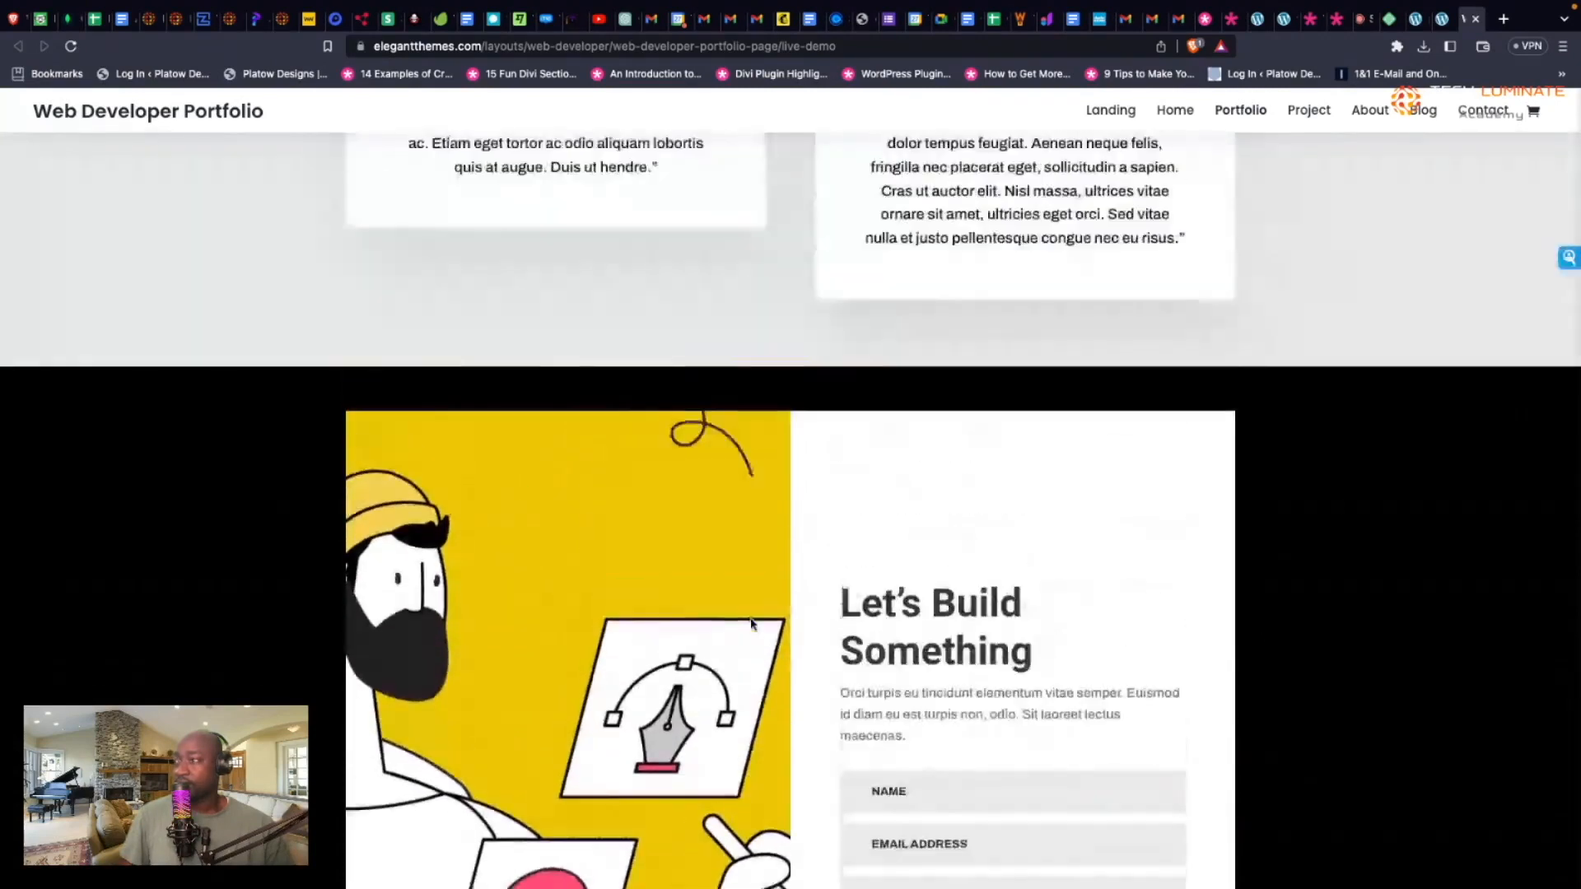
{"action": "scroll", "coordinate": [751, 624], "scroll_direction": "up", "scroll_amount": 5}
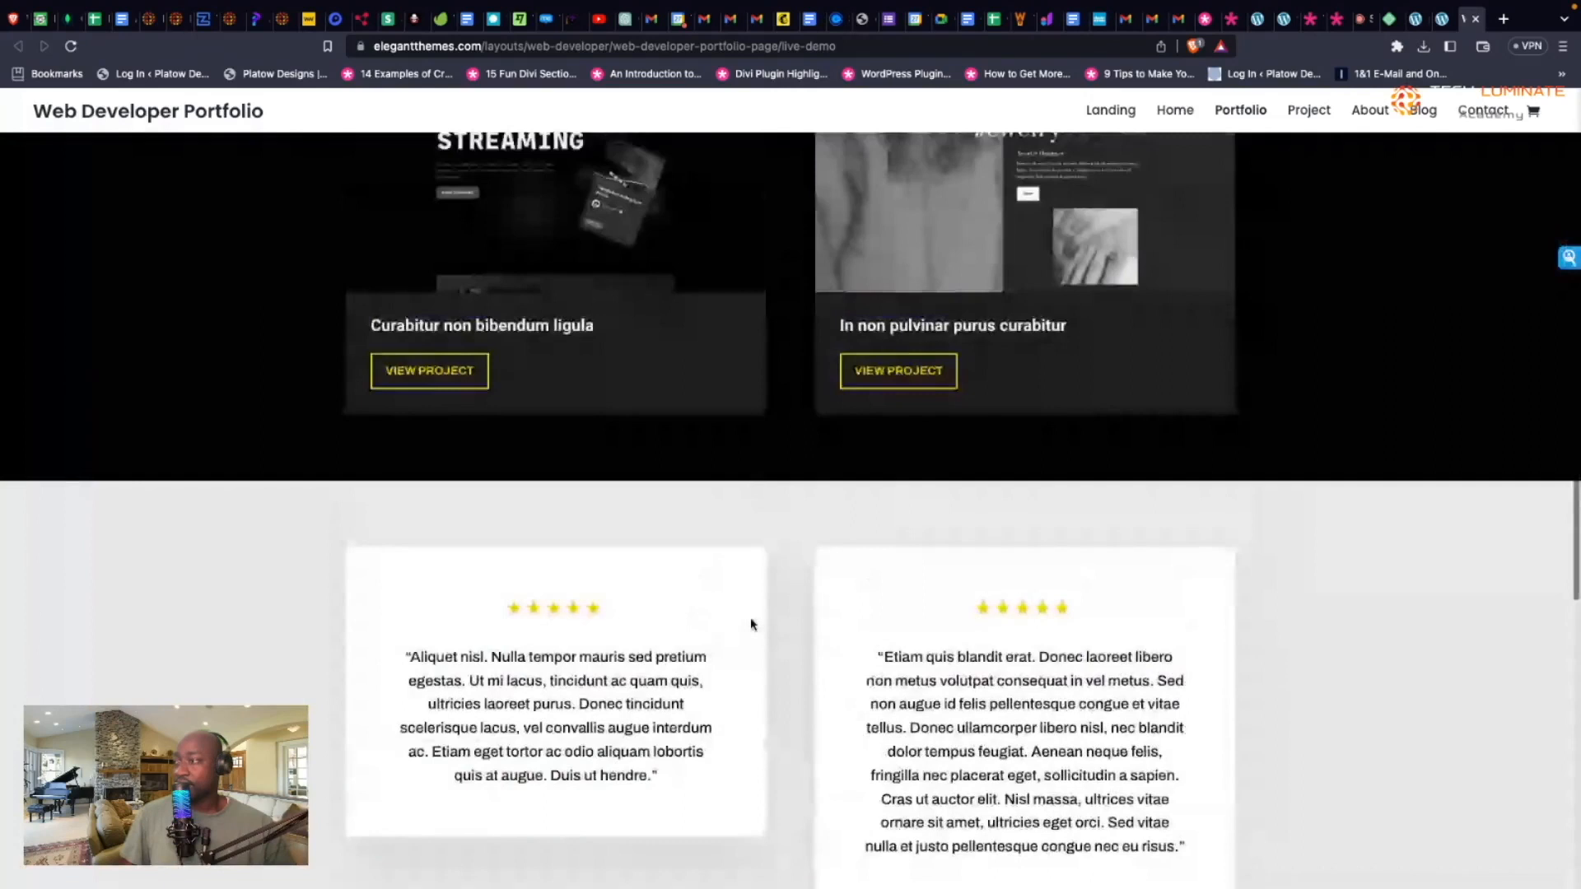
{"action": "scroll", "coordinate": [751, 624], "scroll_direction": "down", "scroll_amount": 10}
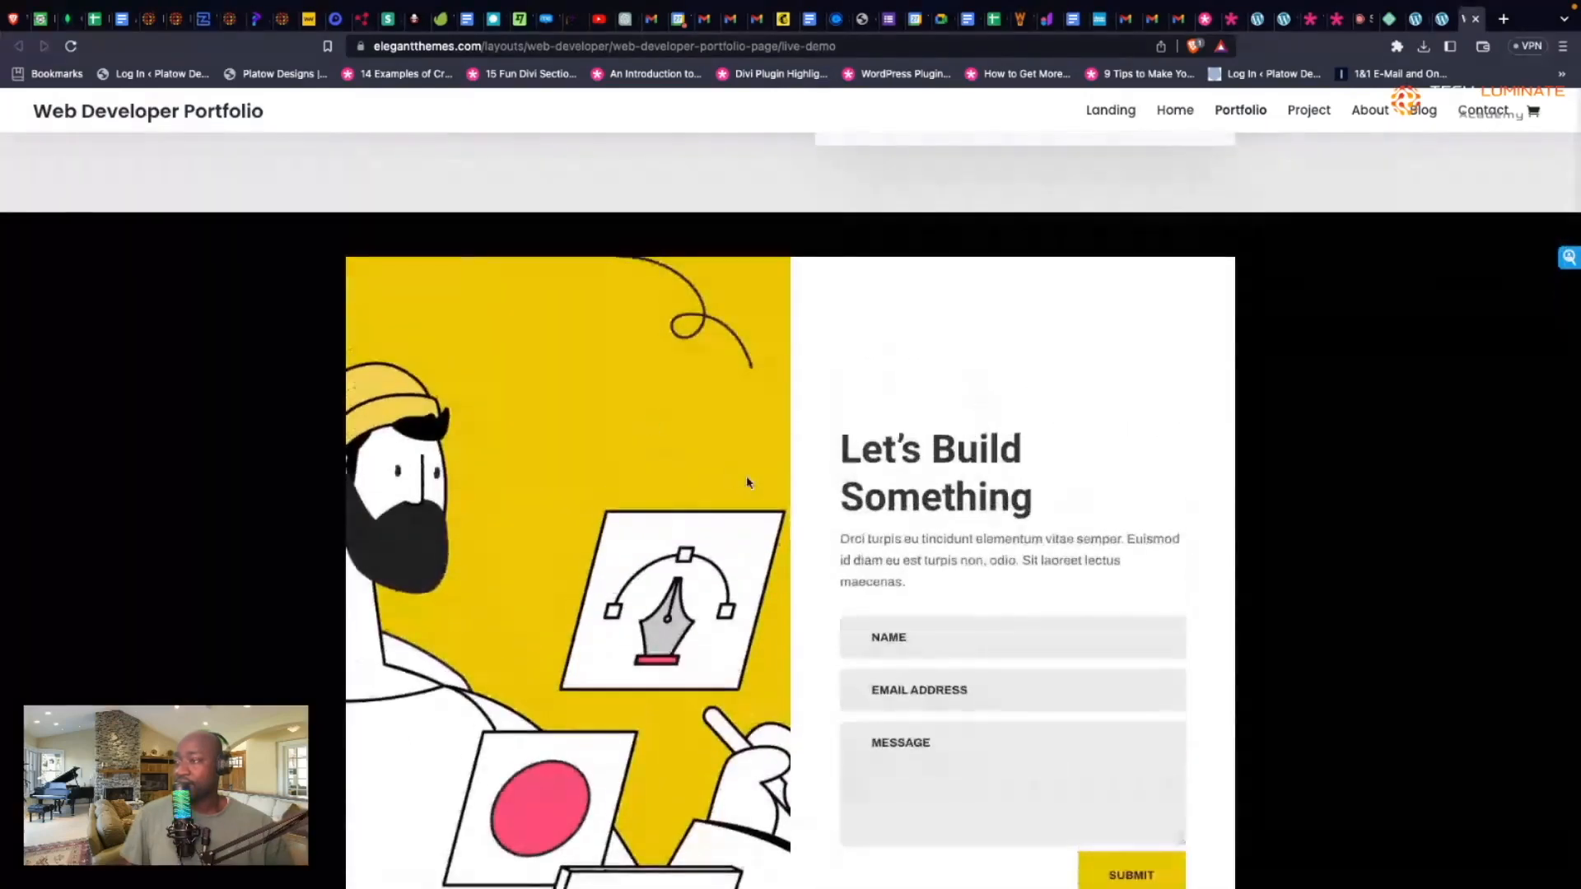
{"action": "scroll", "coordinate": [924, 468], "scroll_direction": "up", "scroll_amount": 4}
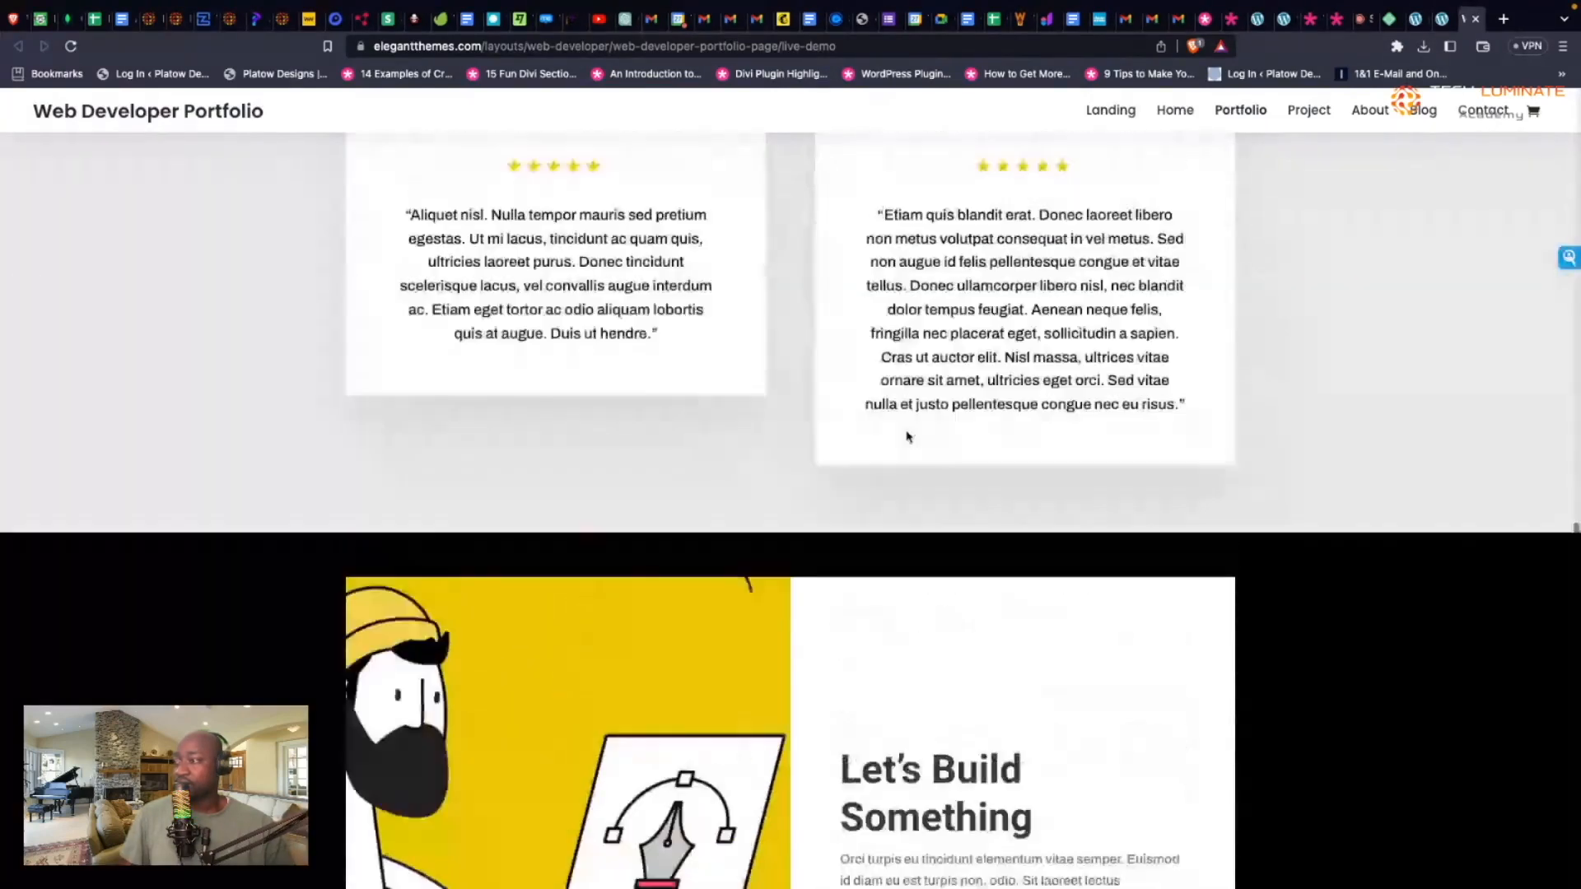
{"action": "scroll", "coordinate": [906, 435], "scroll_direction": "down", "scroll_amount": 6}
{"action": "scroll", "coordinate": [907, 434], "scroll_direction": "down", "scroll_amount": 1}
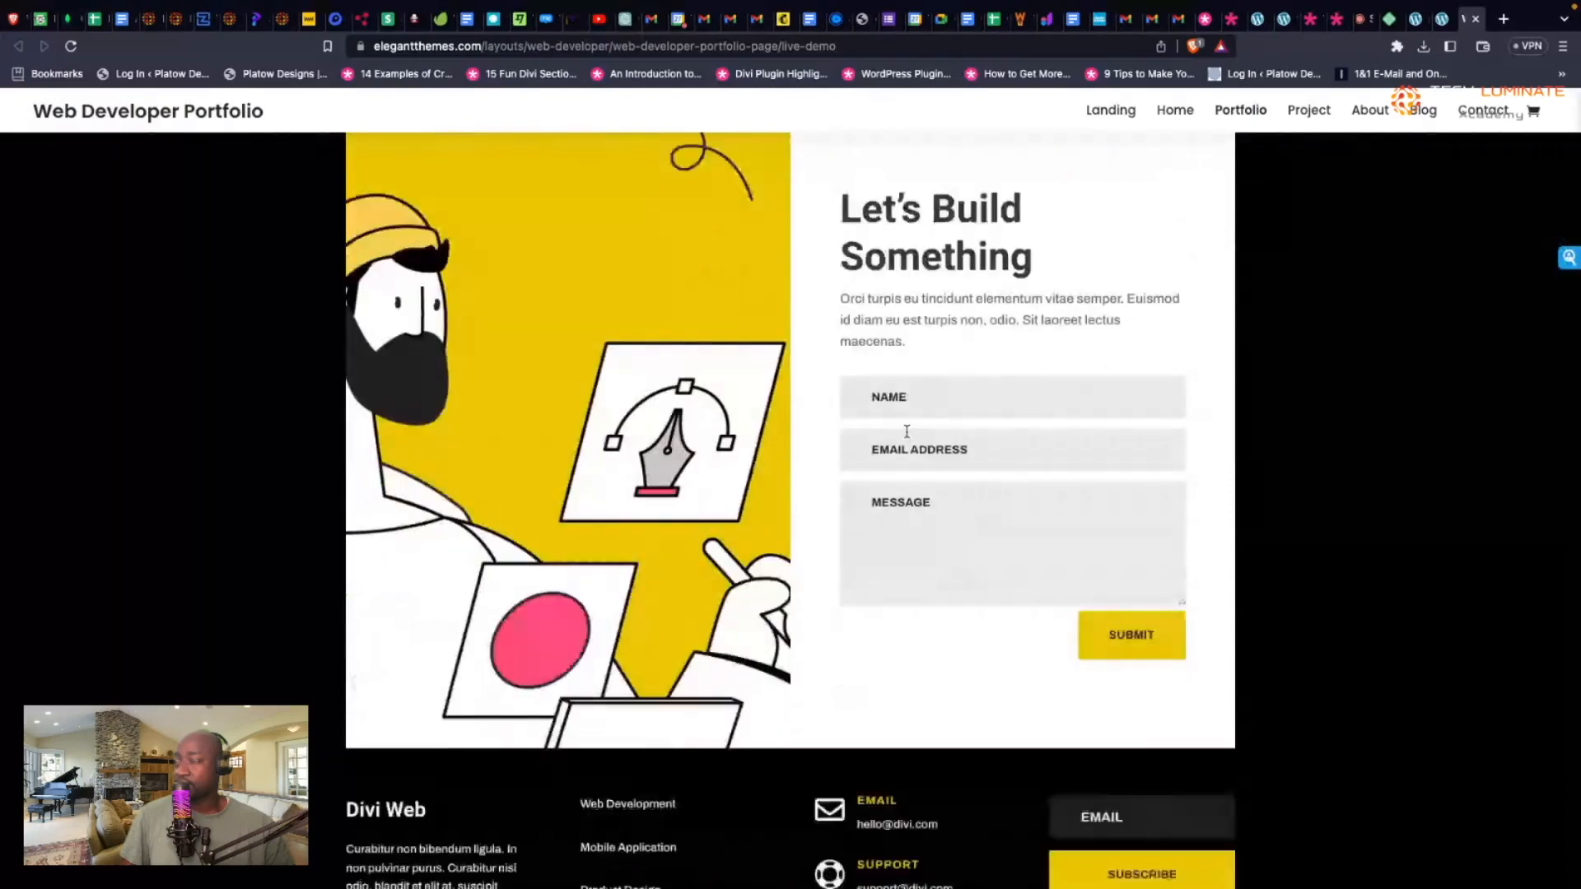
{"action": "scroll", "coordinate": [907, 431], "scroll_direction": "up", "scroll_amount": 12}
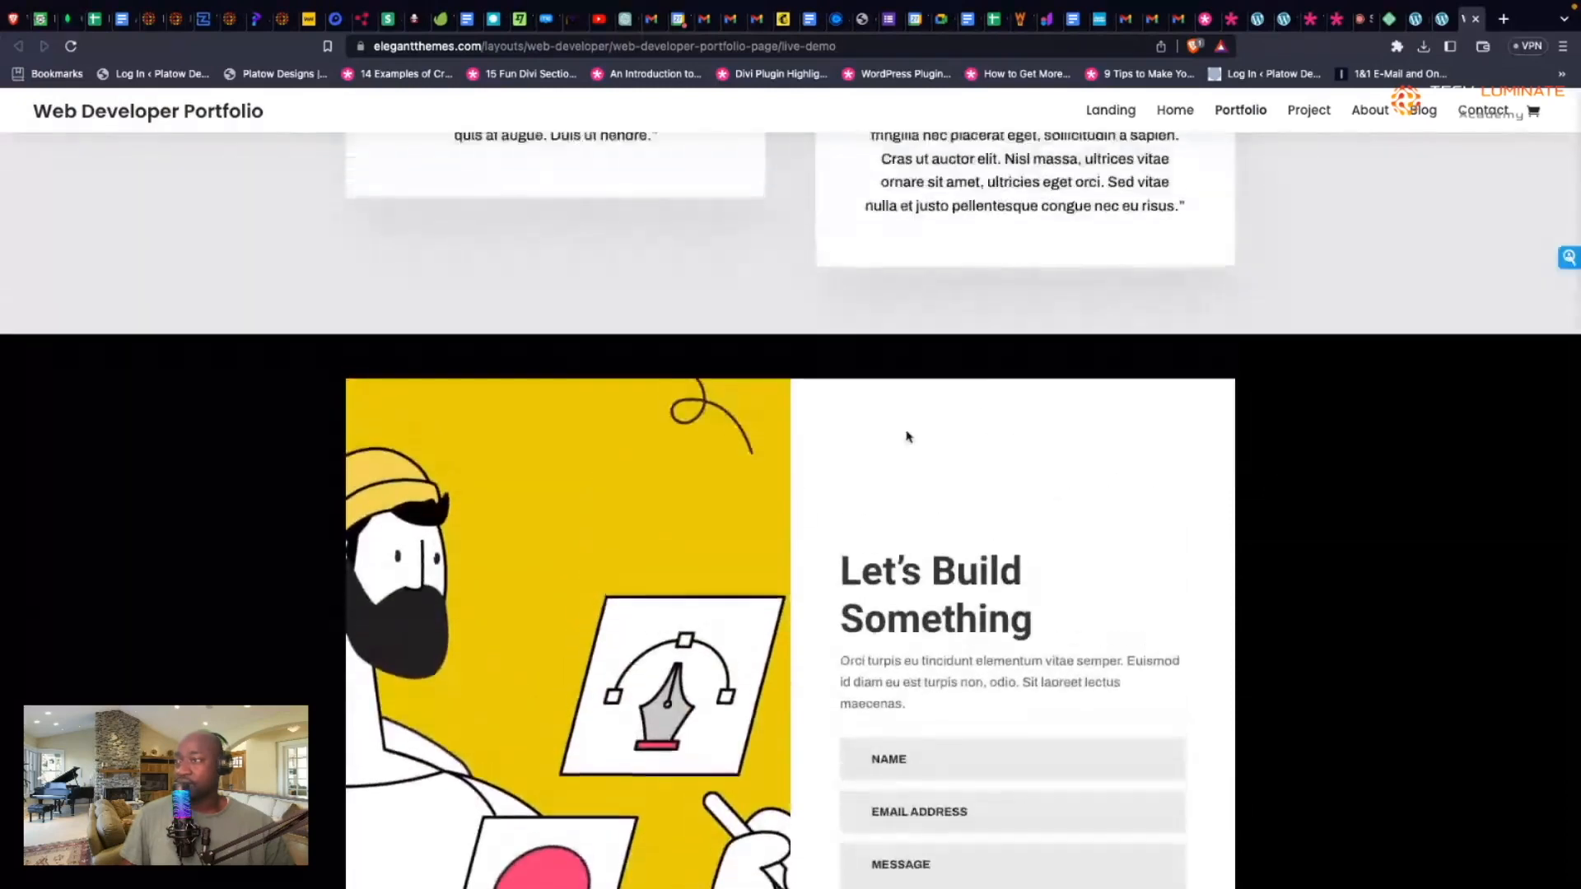
{"action": "scroll", "coordinate": [906, 435], "scroll_direction": "up", "scroll_amount": 10}
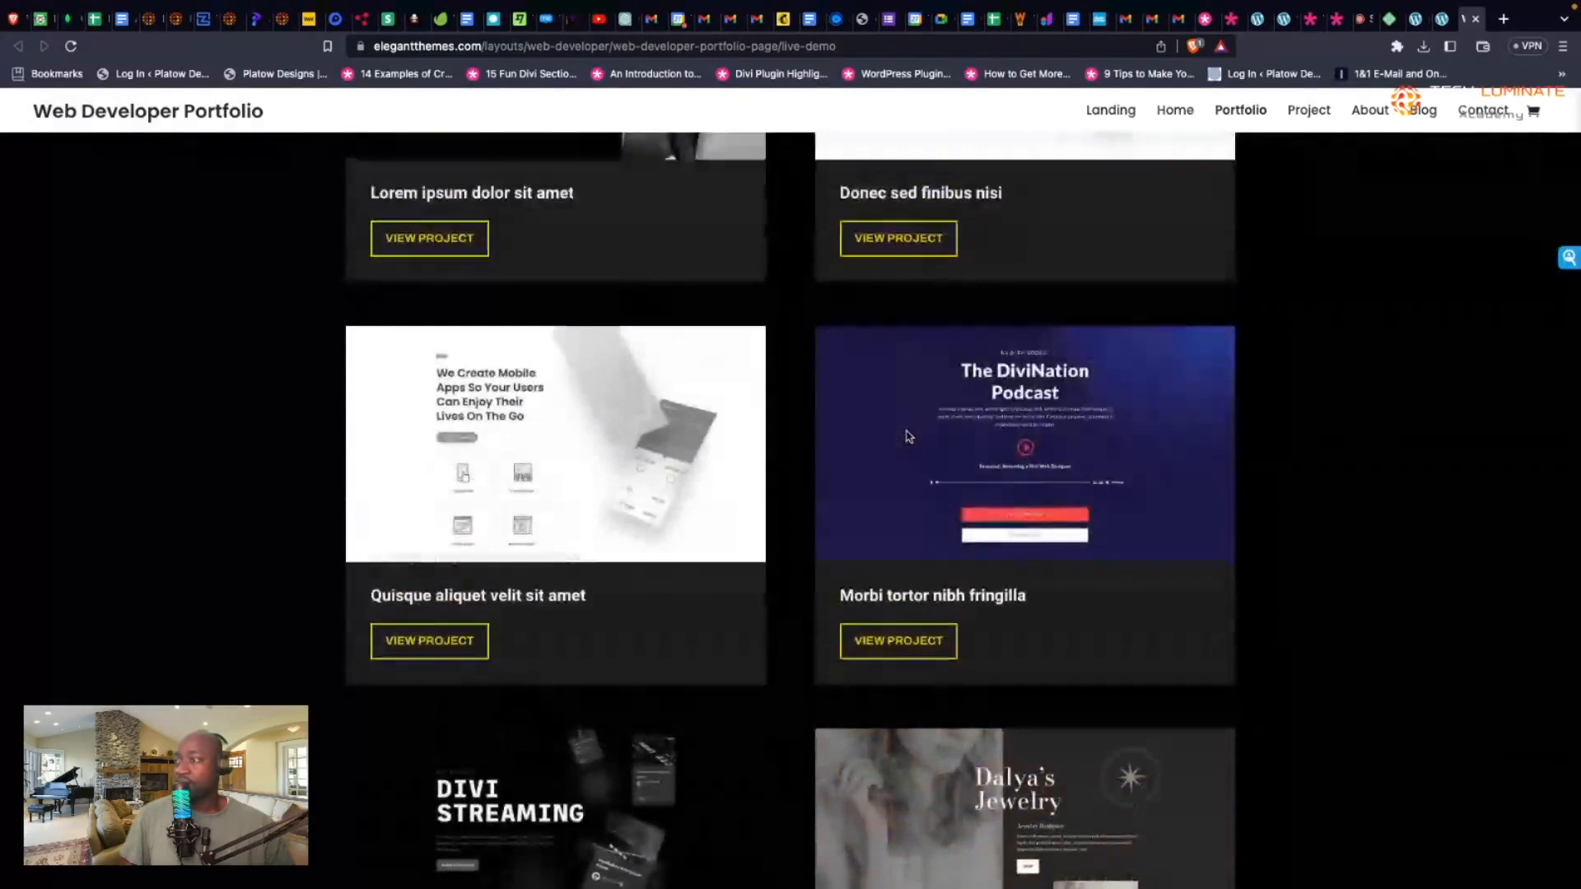
{"action": "scroll", "coordinate": [901, 472], "scroll_direction": "up", "scroll_amount": 6}
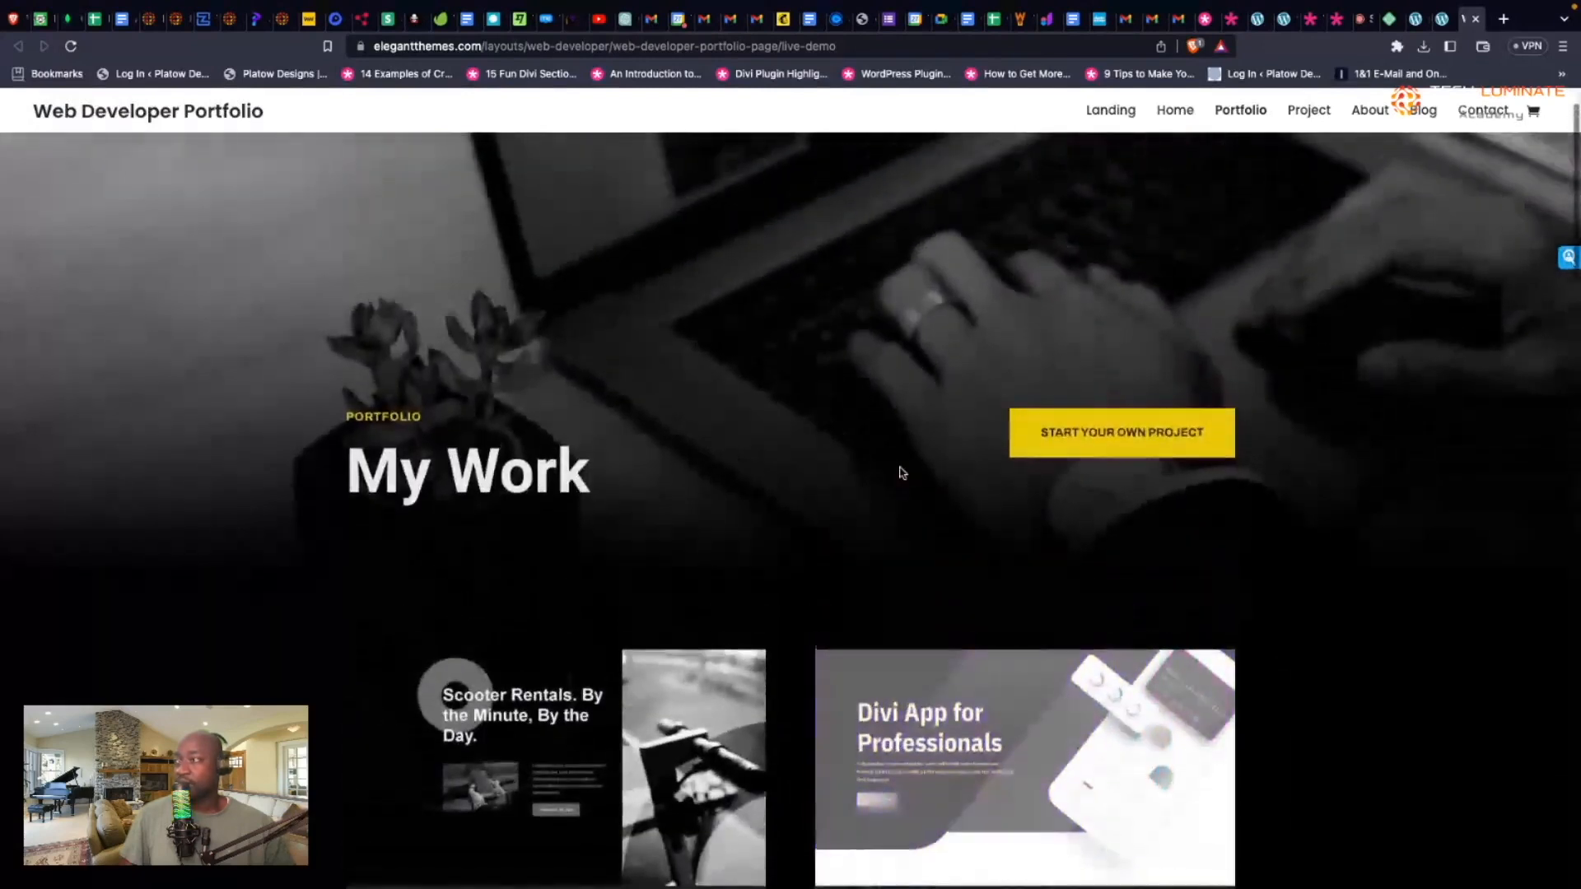
{"action": "scroll", "coordinate": [900, 472], "scroll_direction": "down", "scroll_amount": 1}
{"action": "scroll", "coordinate": [900, 473], "scroll_direction": "up", "scroll_amount": 1}
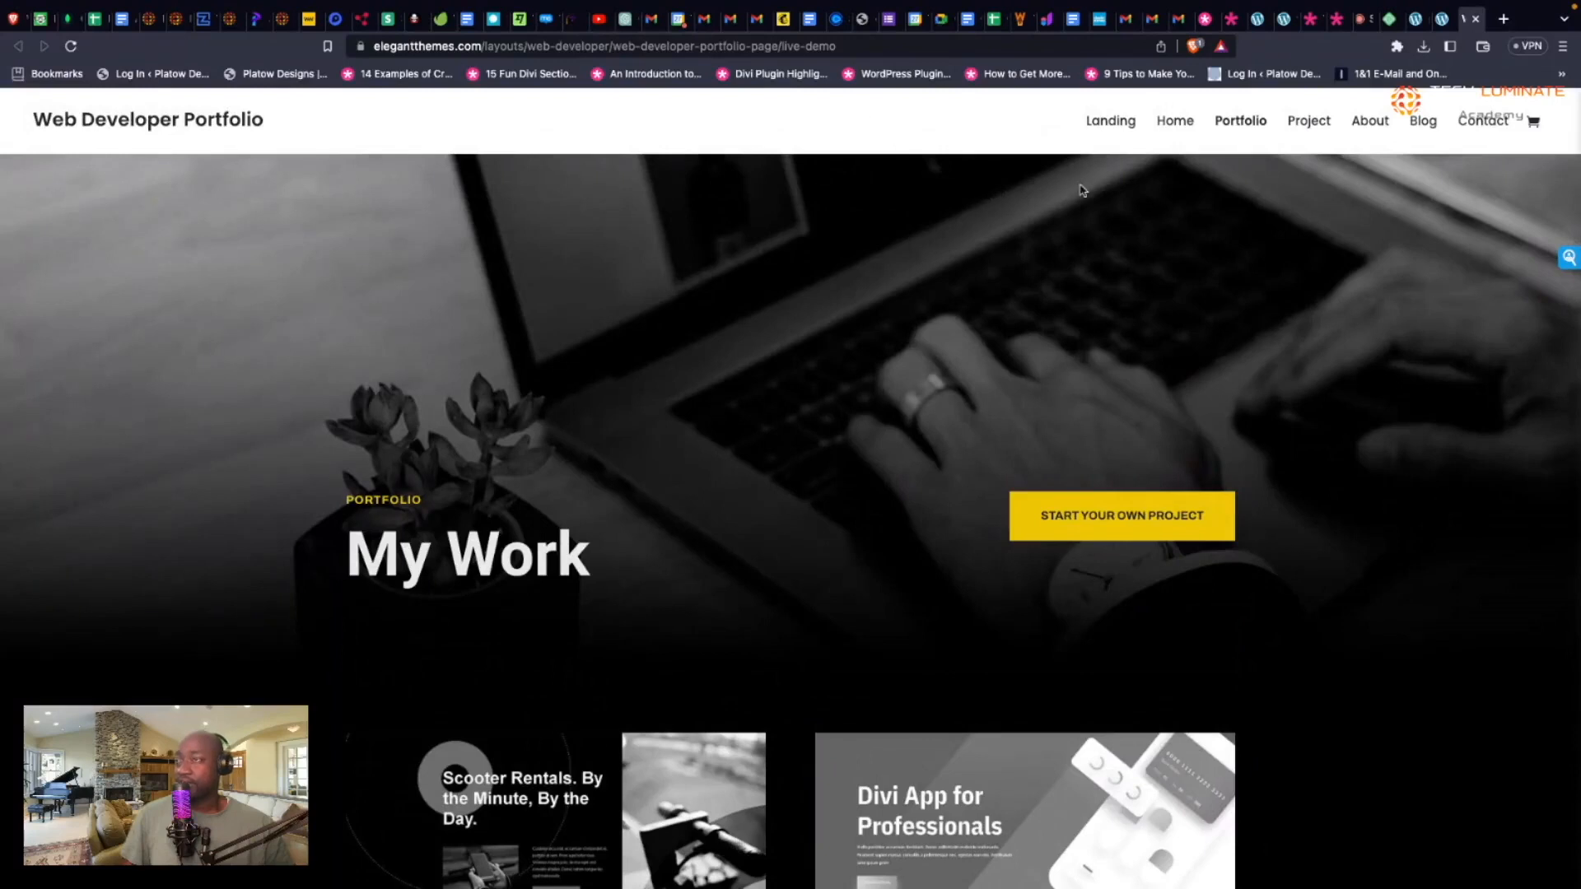
{"action": "left_click", "coordinate": [1443, 18]}
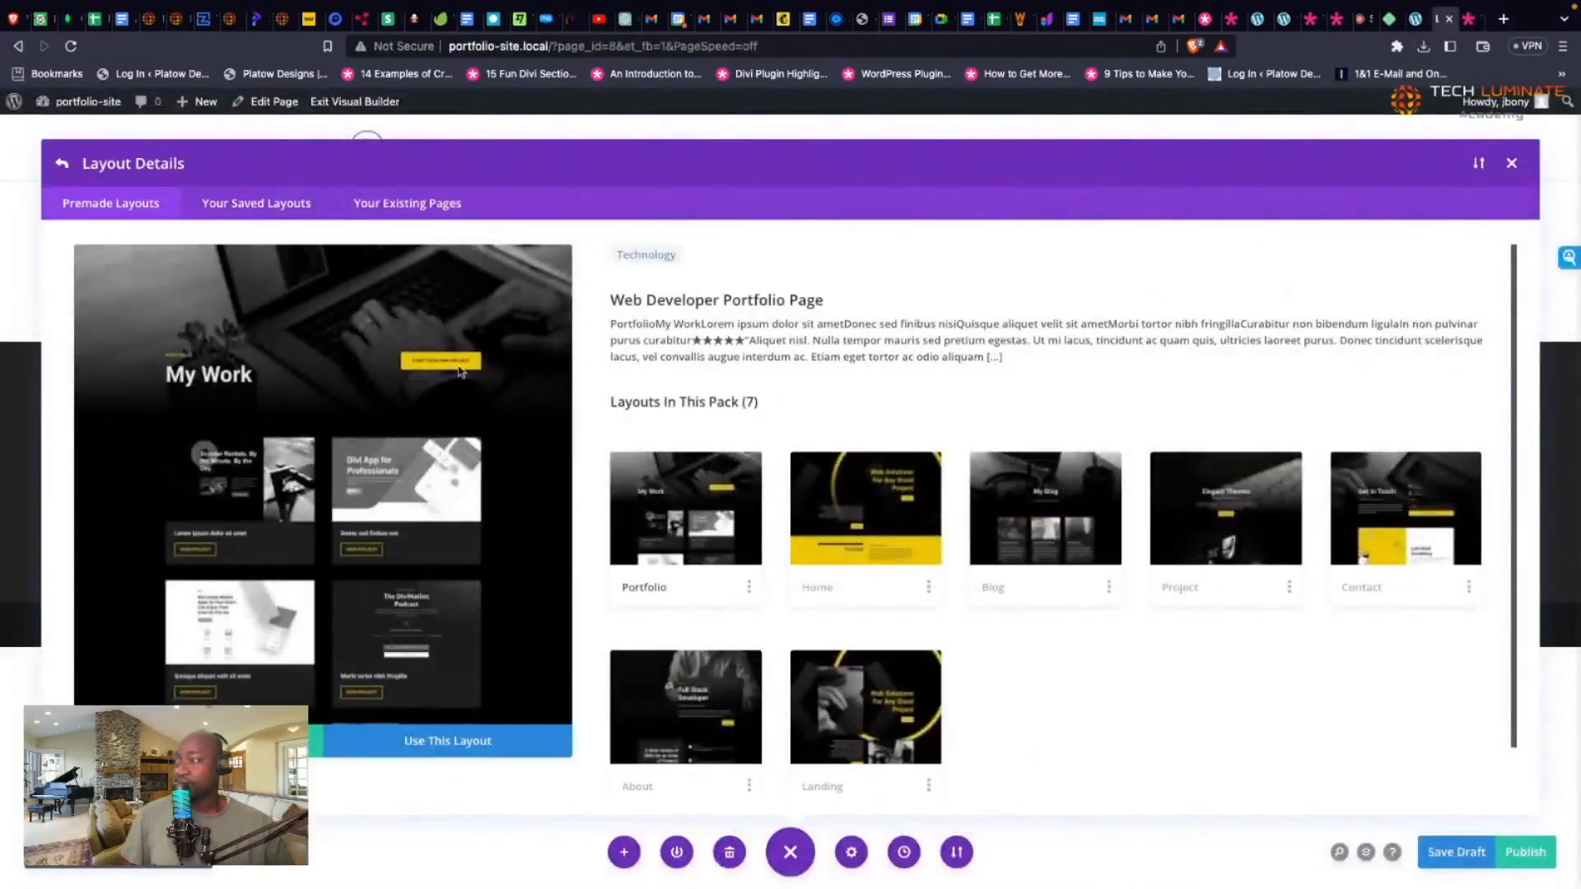
Step: Apply the Web Developer Portfolio layout and enter the Elegant Themes username for authentication
{"action": "left_click", "coordinate": [429, 738]}
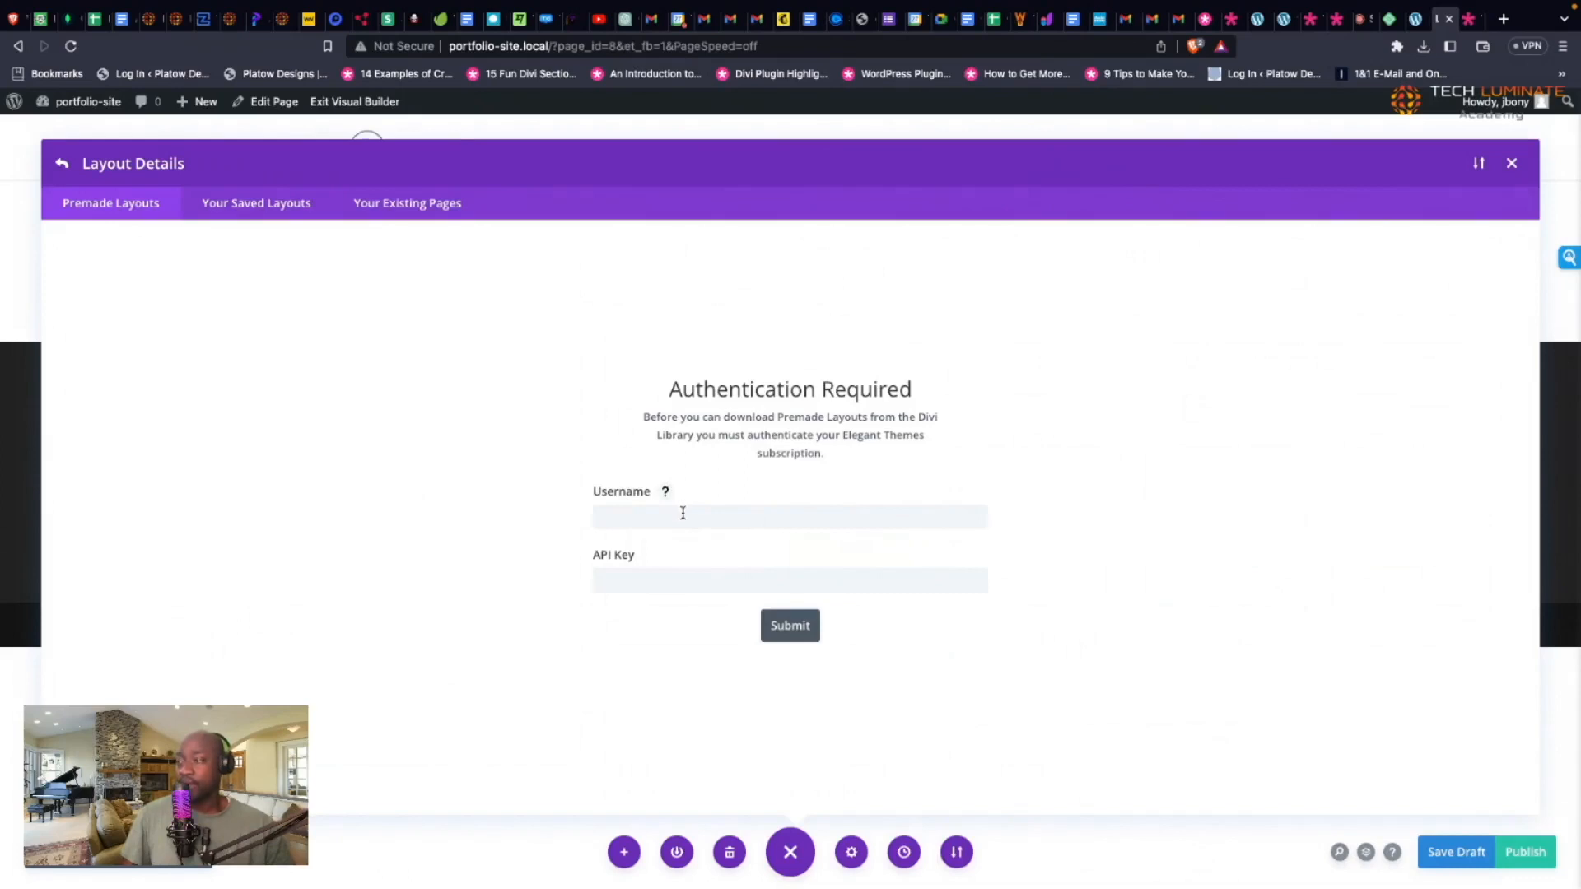
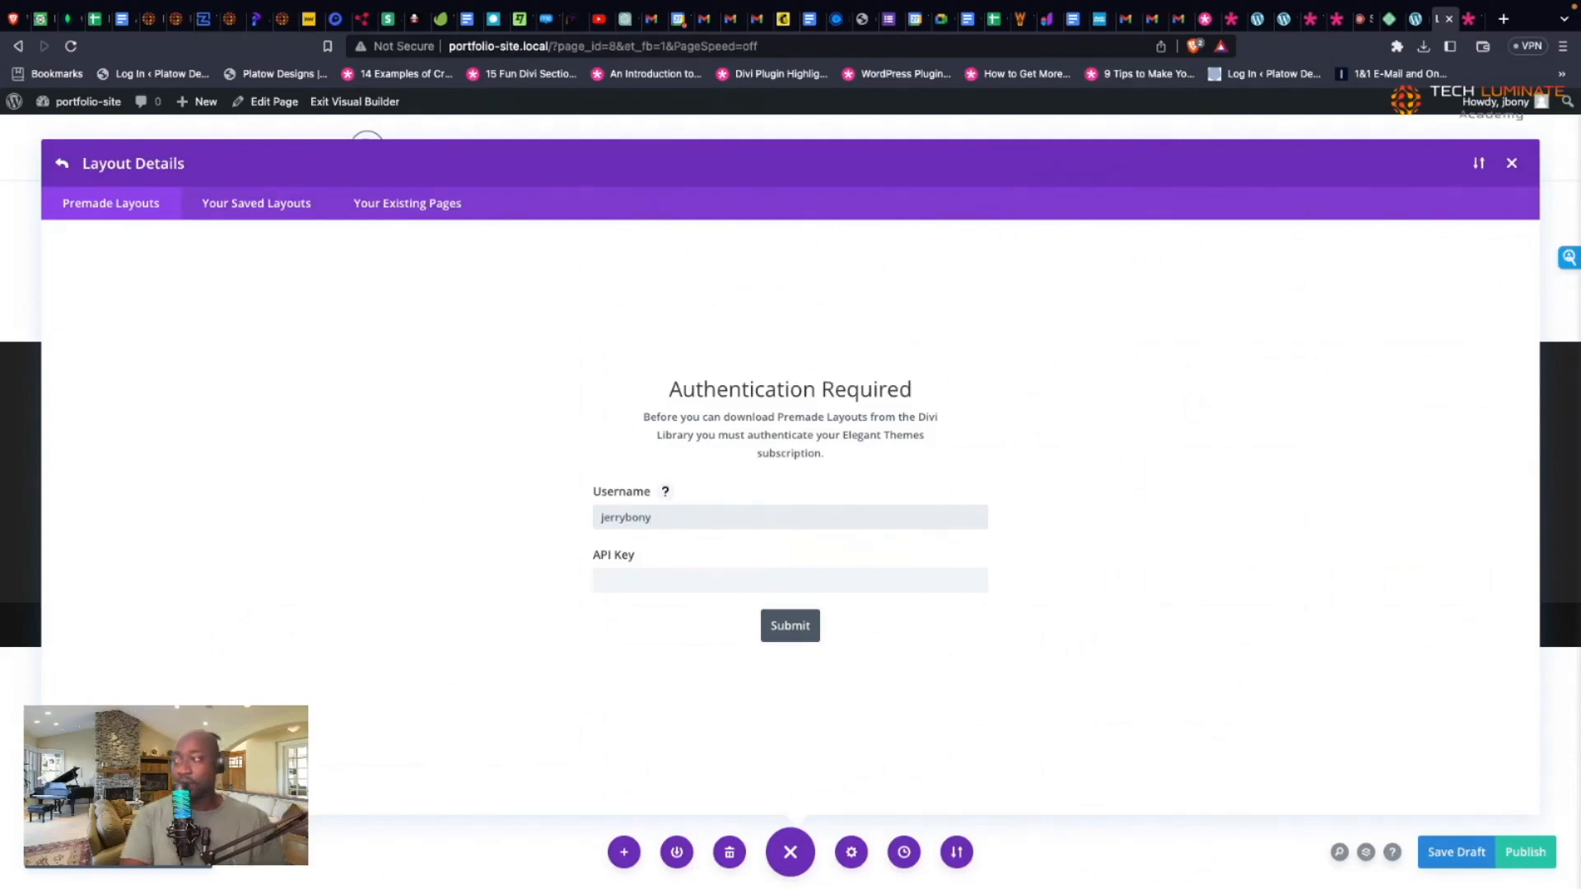
{"action": "left_click", "coordinate": [1468, 20]}
Step: Open elegantthemes.com in a new browser tab
{"action": "left_click", "coordinate": [1336, 33]}
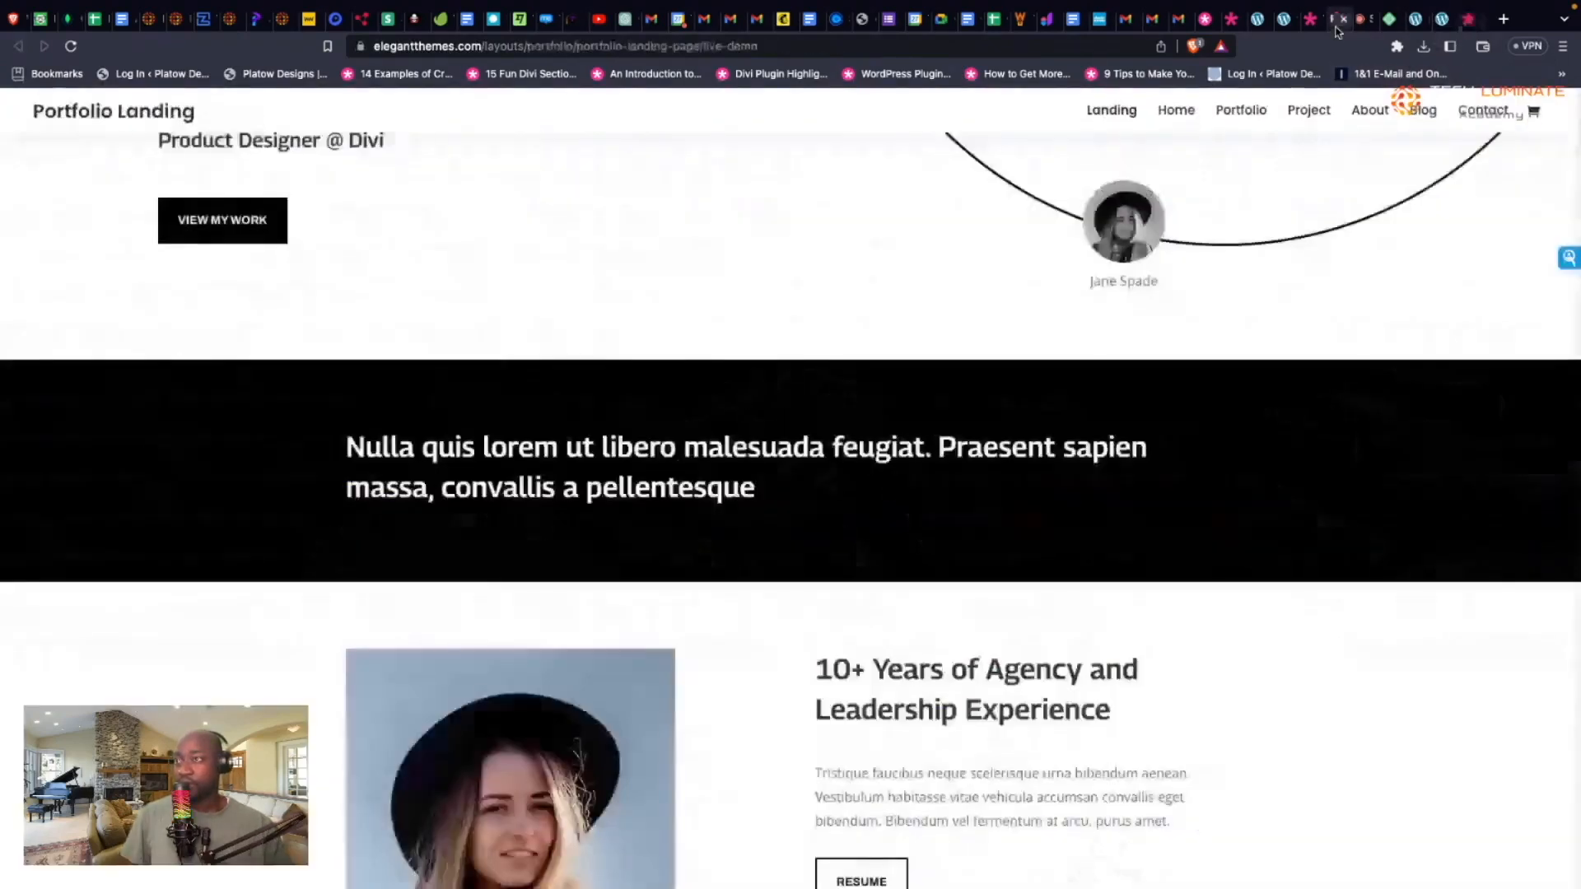
{"action": "left_click", "coordinate": [1311, 31]}
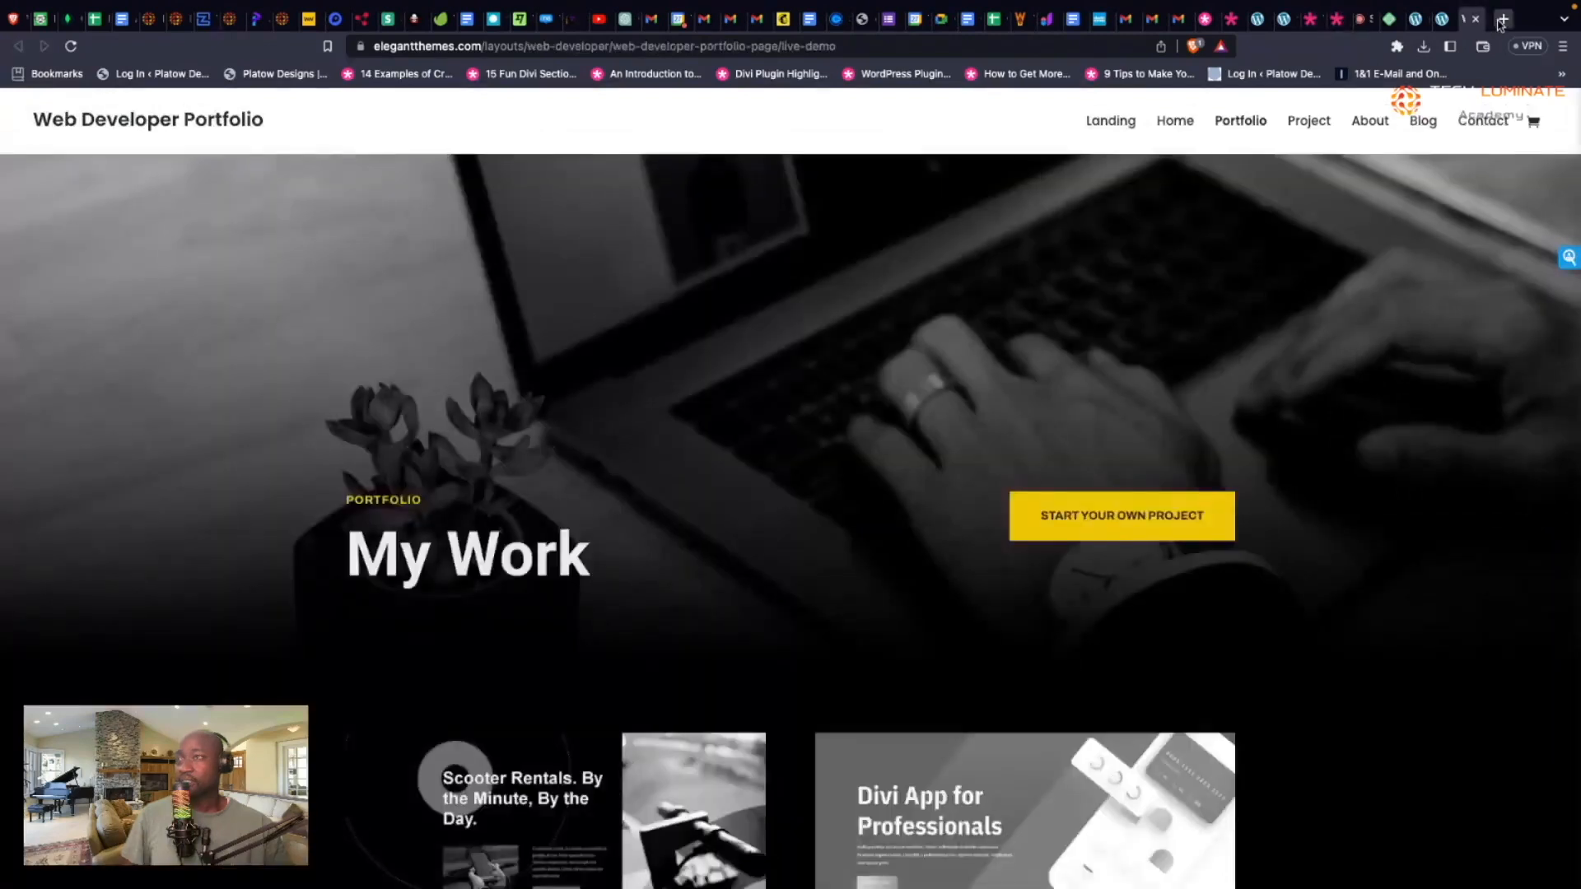
{"action": "left_click", "coordinate": [1503, 19]}
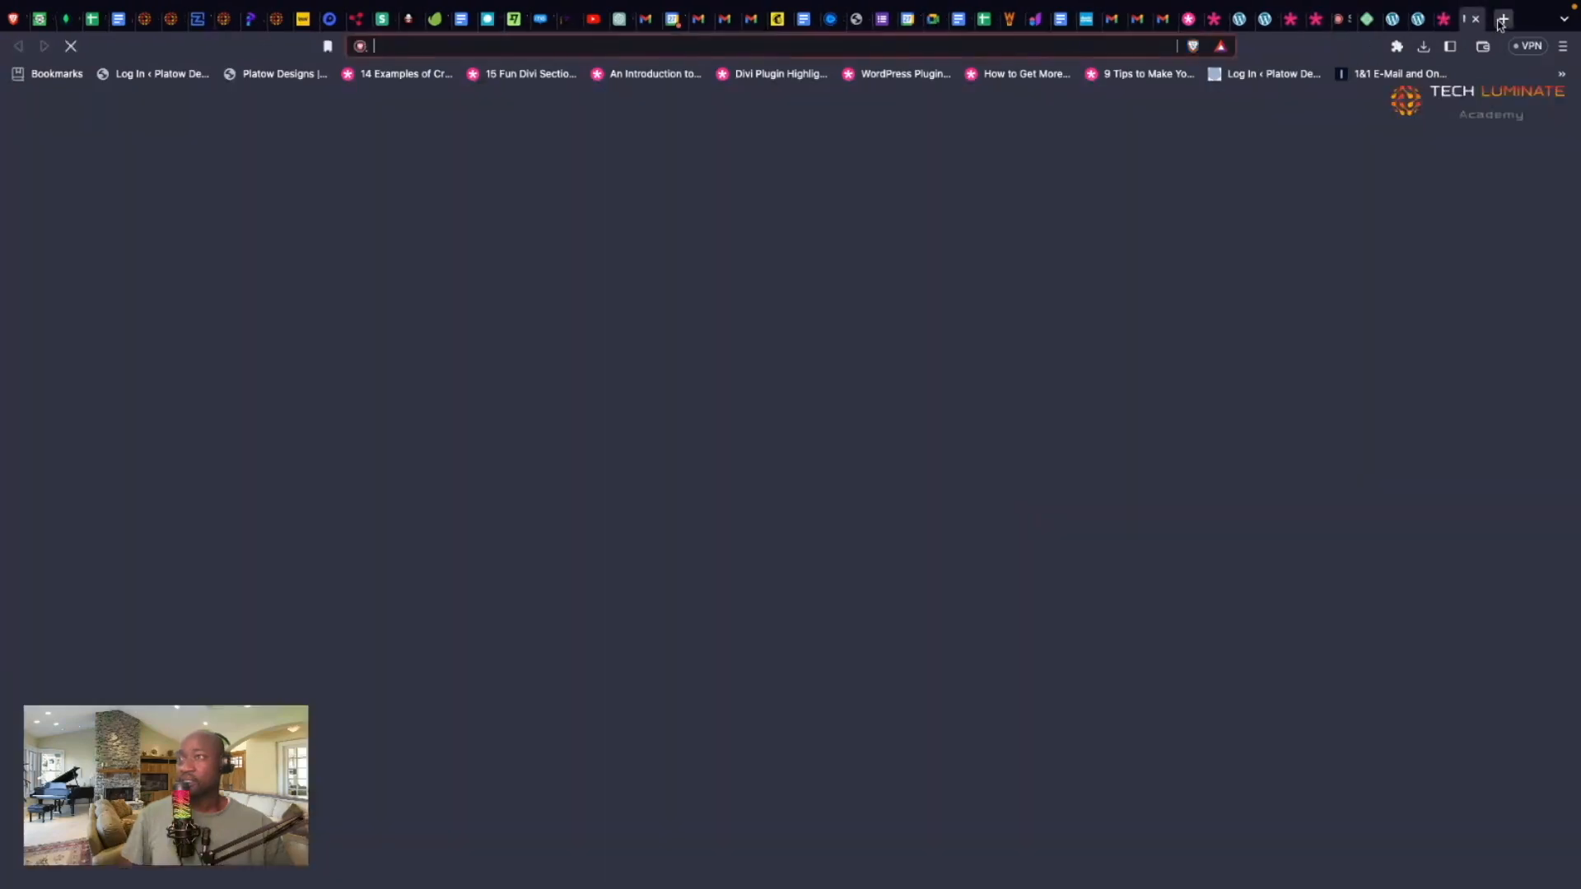
{"action": "type", "text": "elegantthemes.com/blog/theme-releases/divi-hover-options-have-arrived"}
{"action": "key", "text": "Return"}
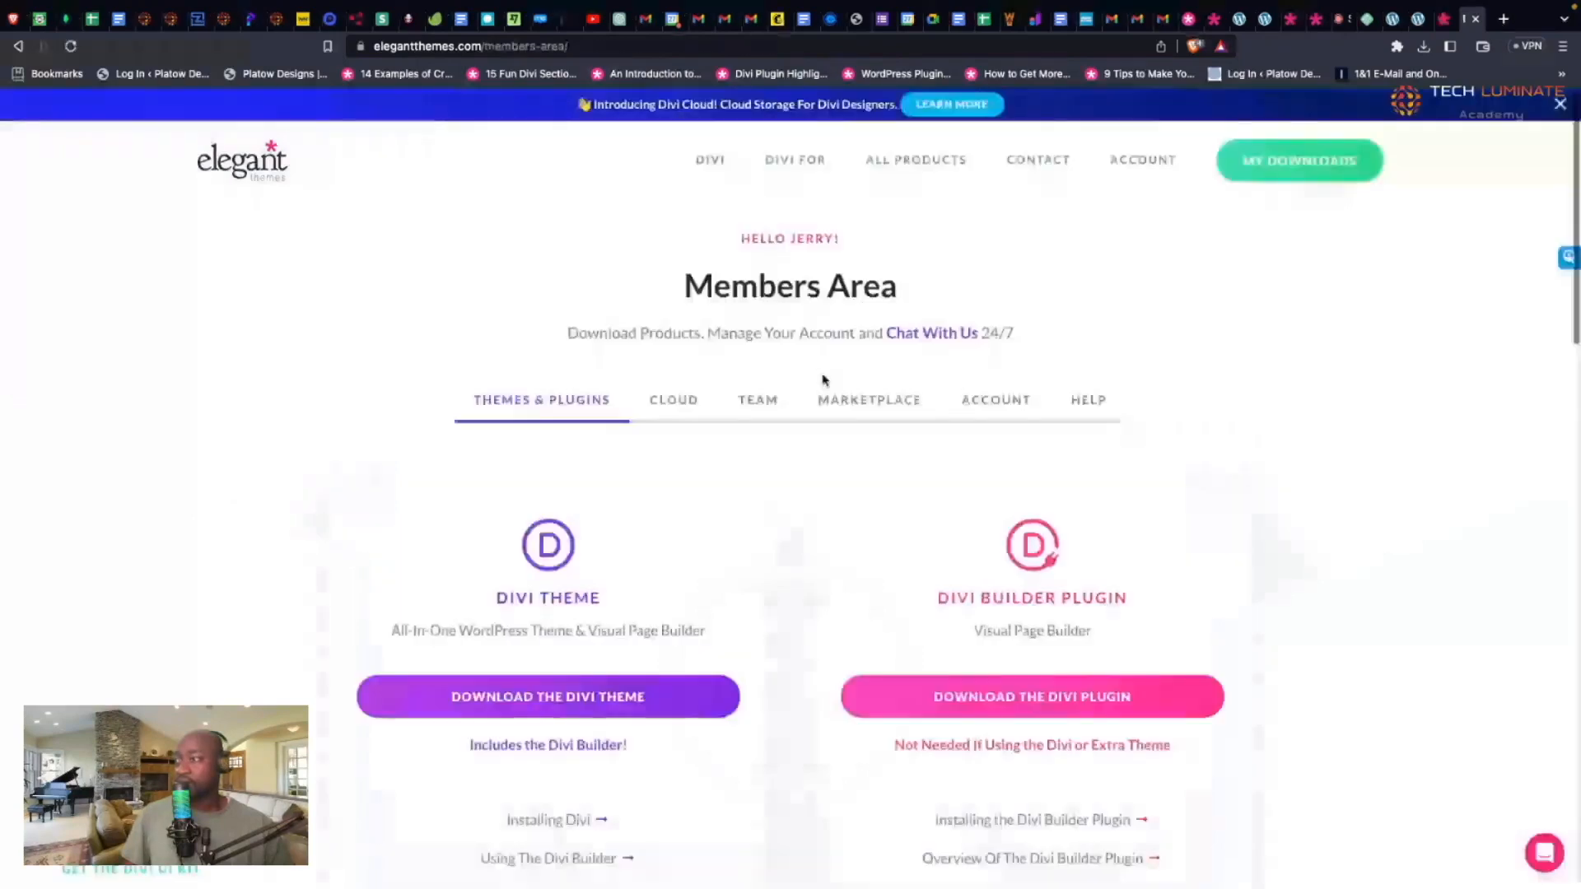
Step: Copy the API key from the Members Area's Account > API Keys section
{"action": "scroll", "coordinate": [962, 255], "scroll_direction": "down", "scroll_amount": 2}
{"action": "left_click", "coordinate": [981, 234]}
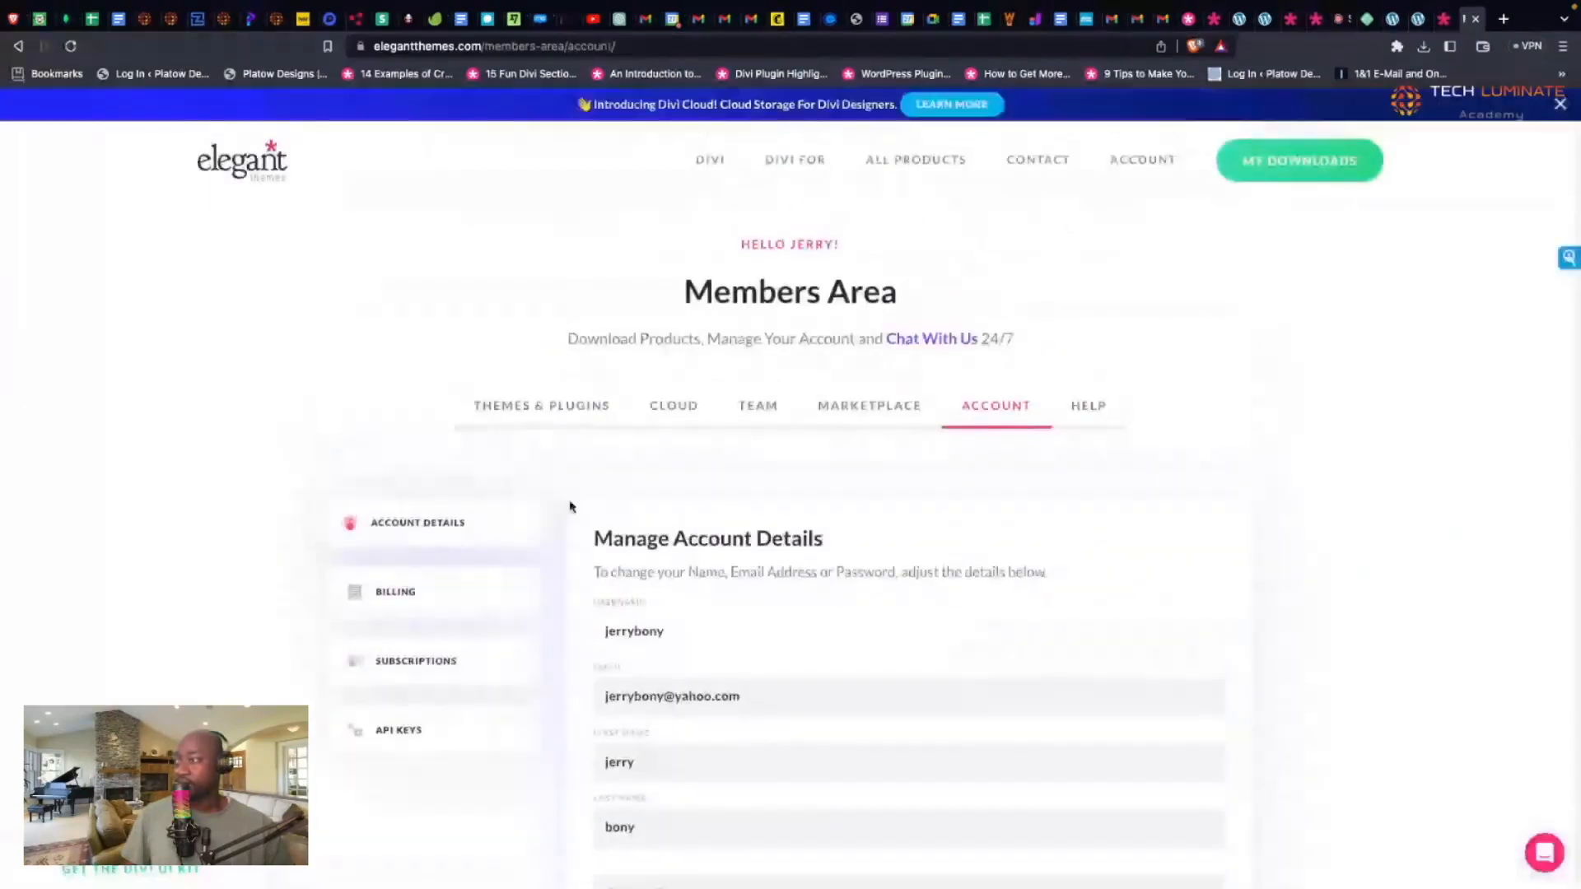
{"action": "left_click", "coordinate": [435, 731]}
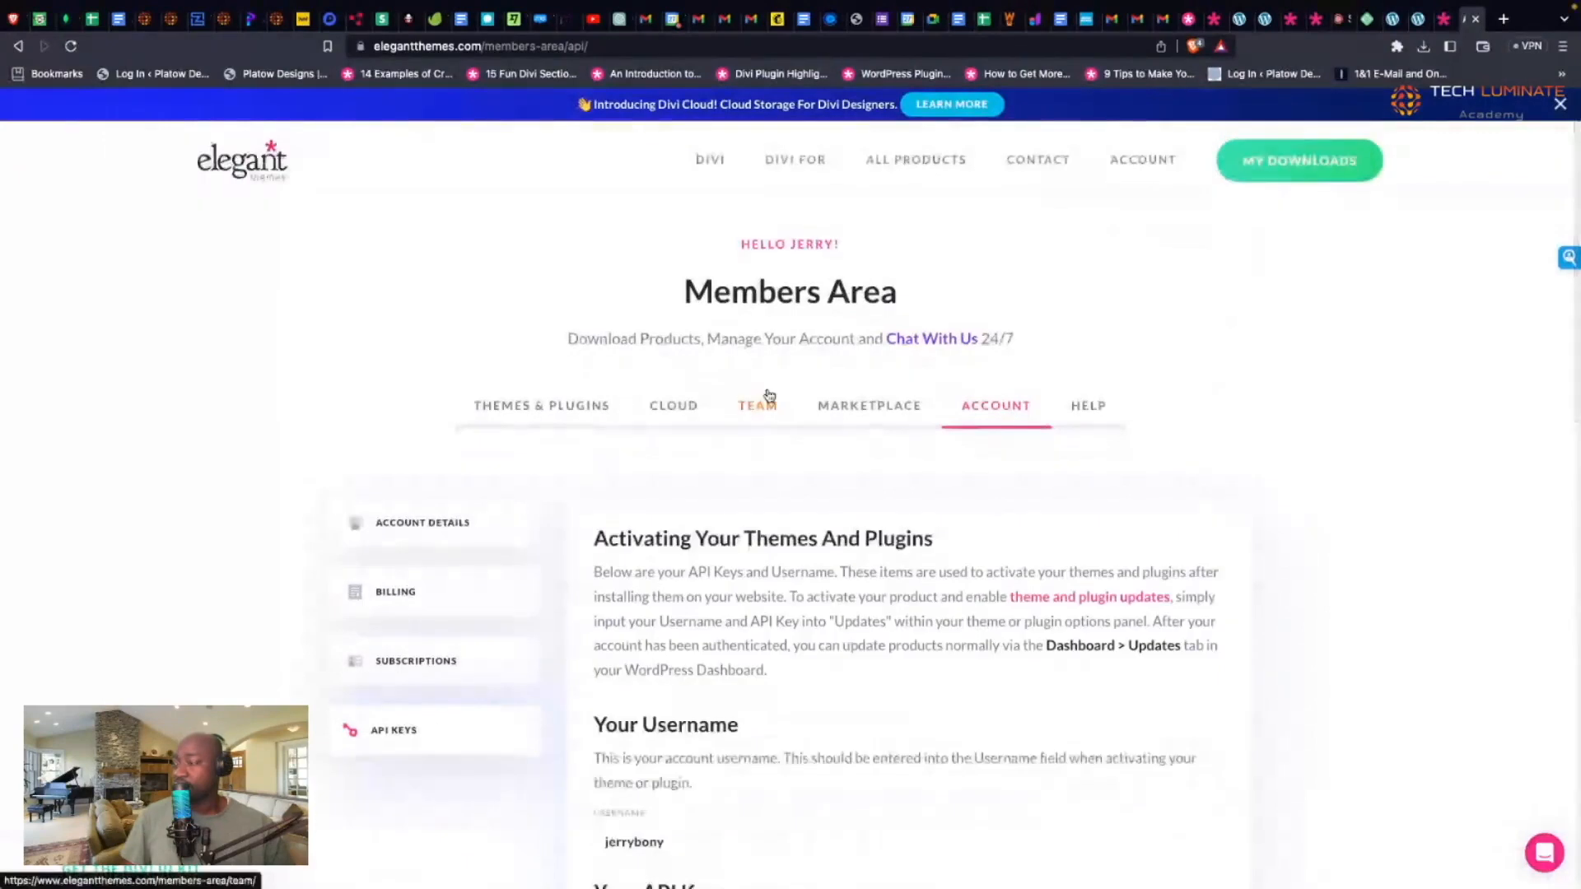
{"action": "scroll", "coordinate": [769, 395], "scroll_direction": "down", "scroll_amount": 5}
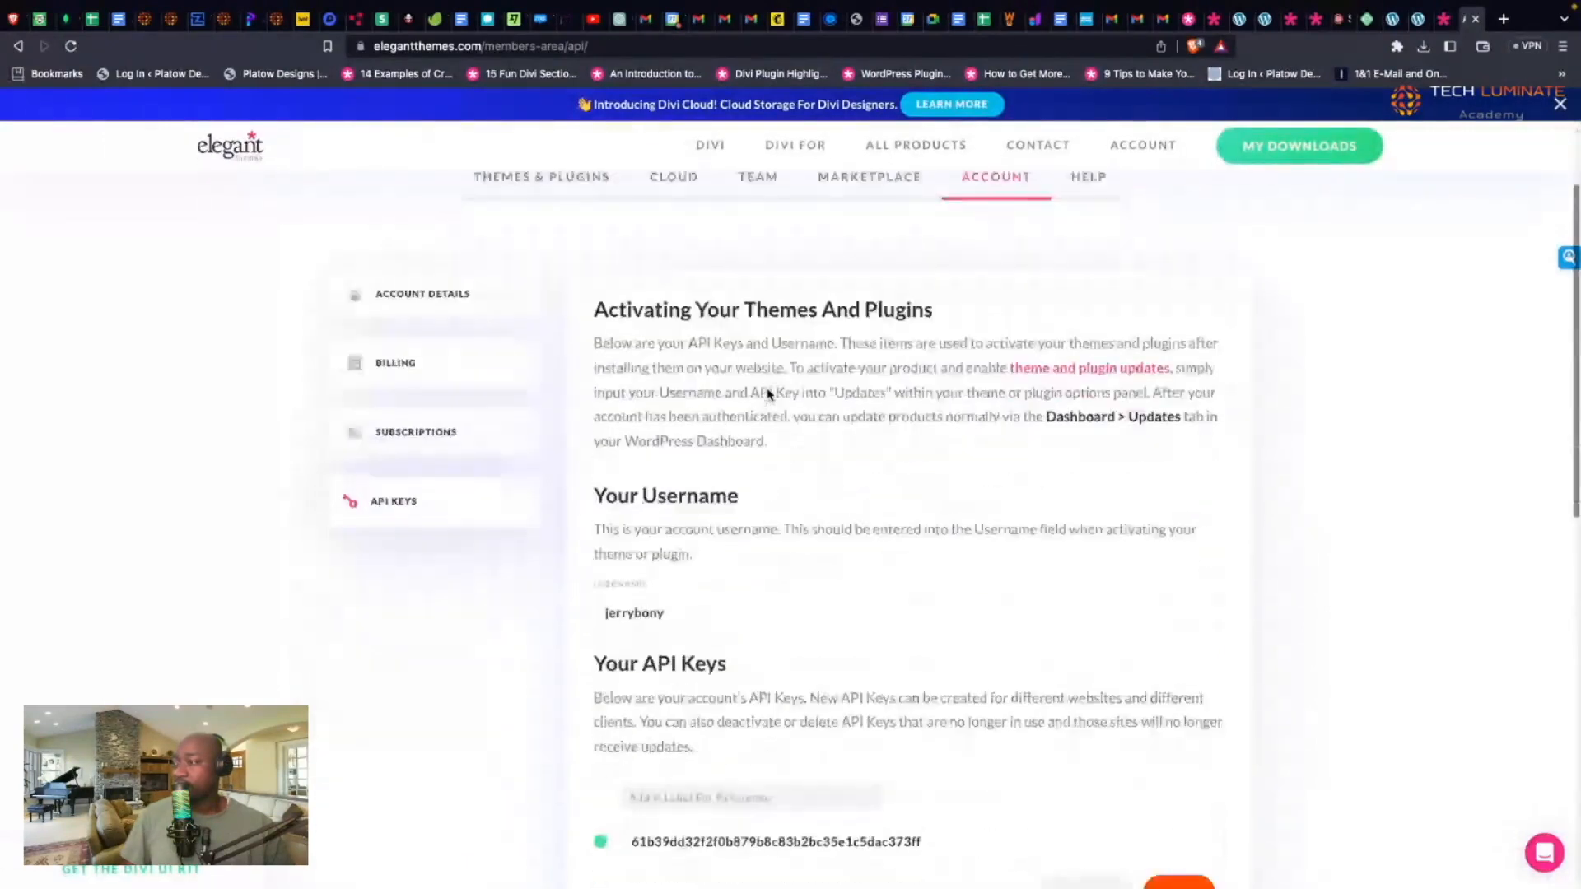
{"action": "left_click", "coordinate": [892, 565]}
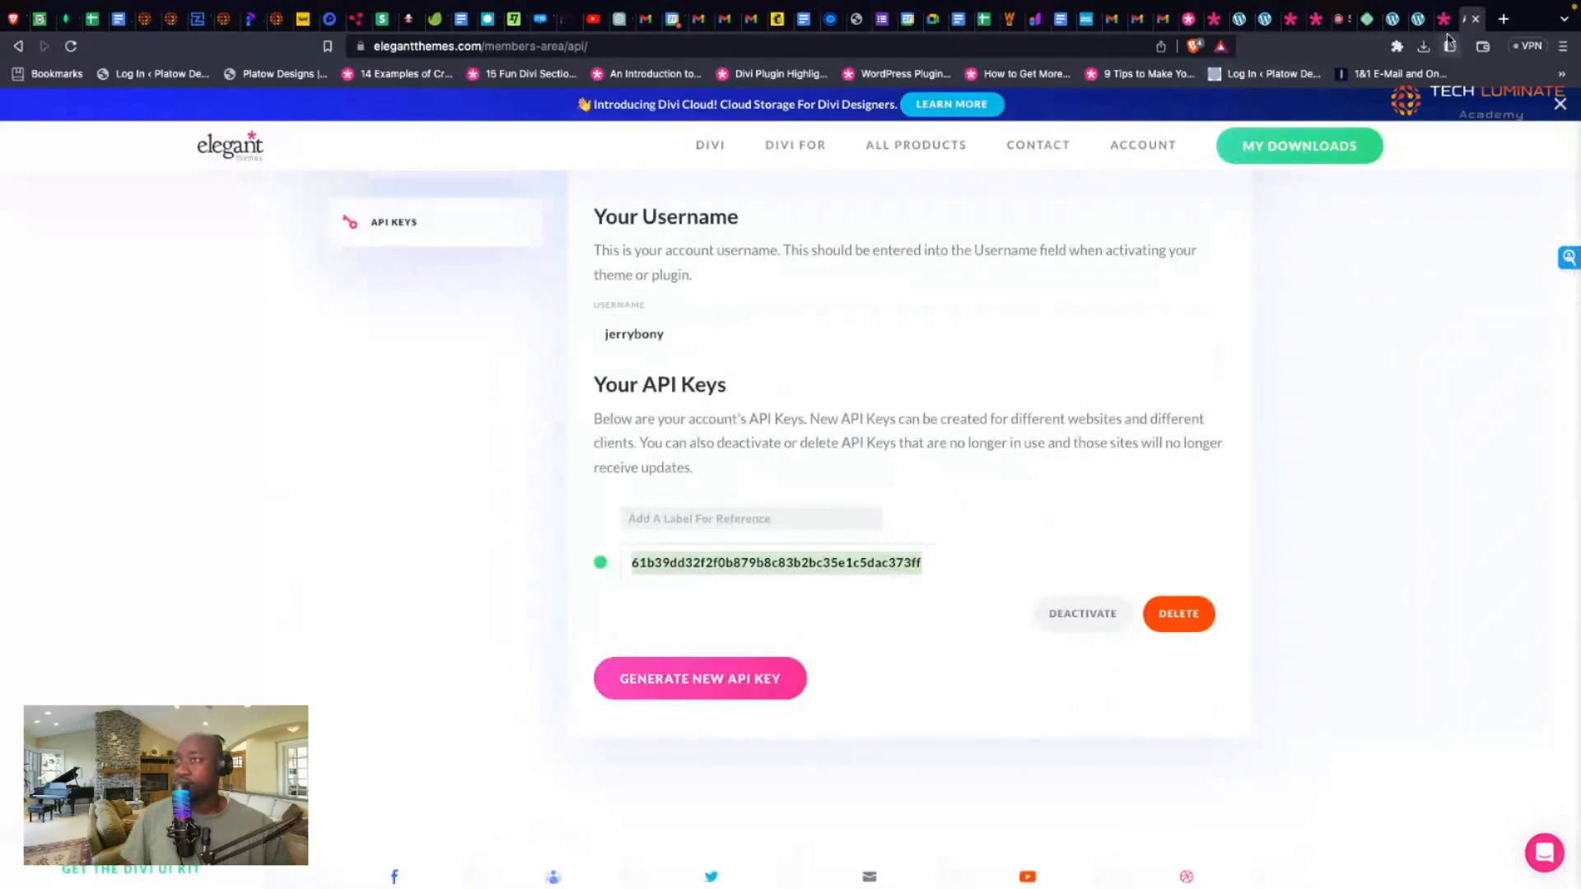
{"action": "left_click", "coordinate": [1419, 25]}
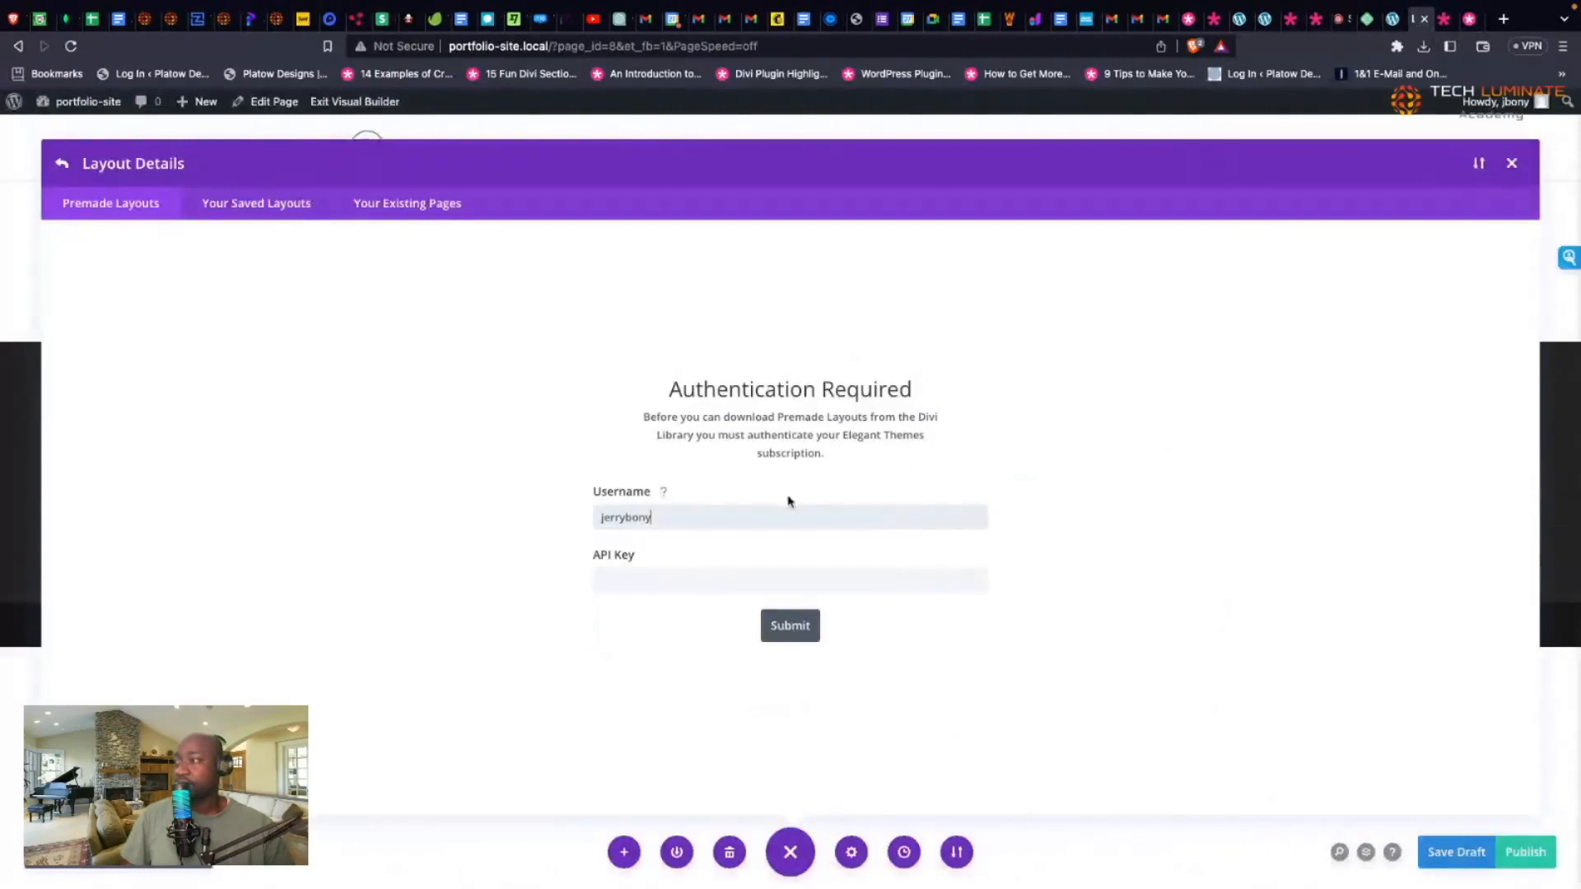
Step: Paste the Elegant Themes API key beside the username and submit the authentication form
{"action": "left_click", "coordinate": [702, 586]}
{"action": "key", "text": "super+v"}
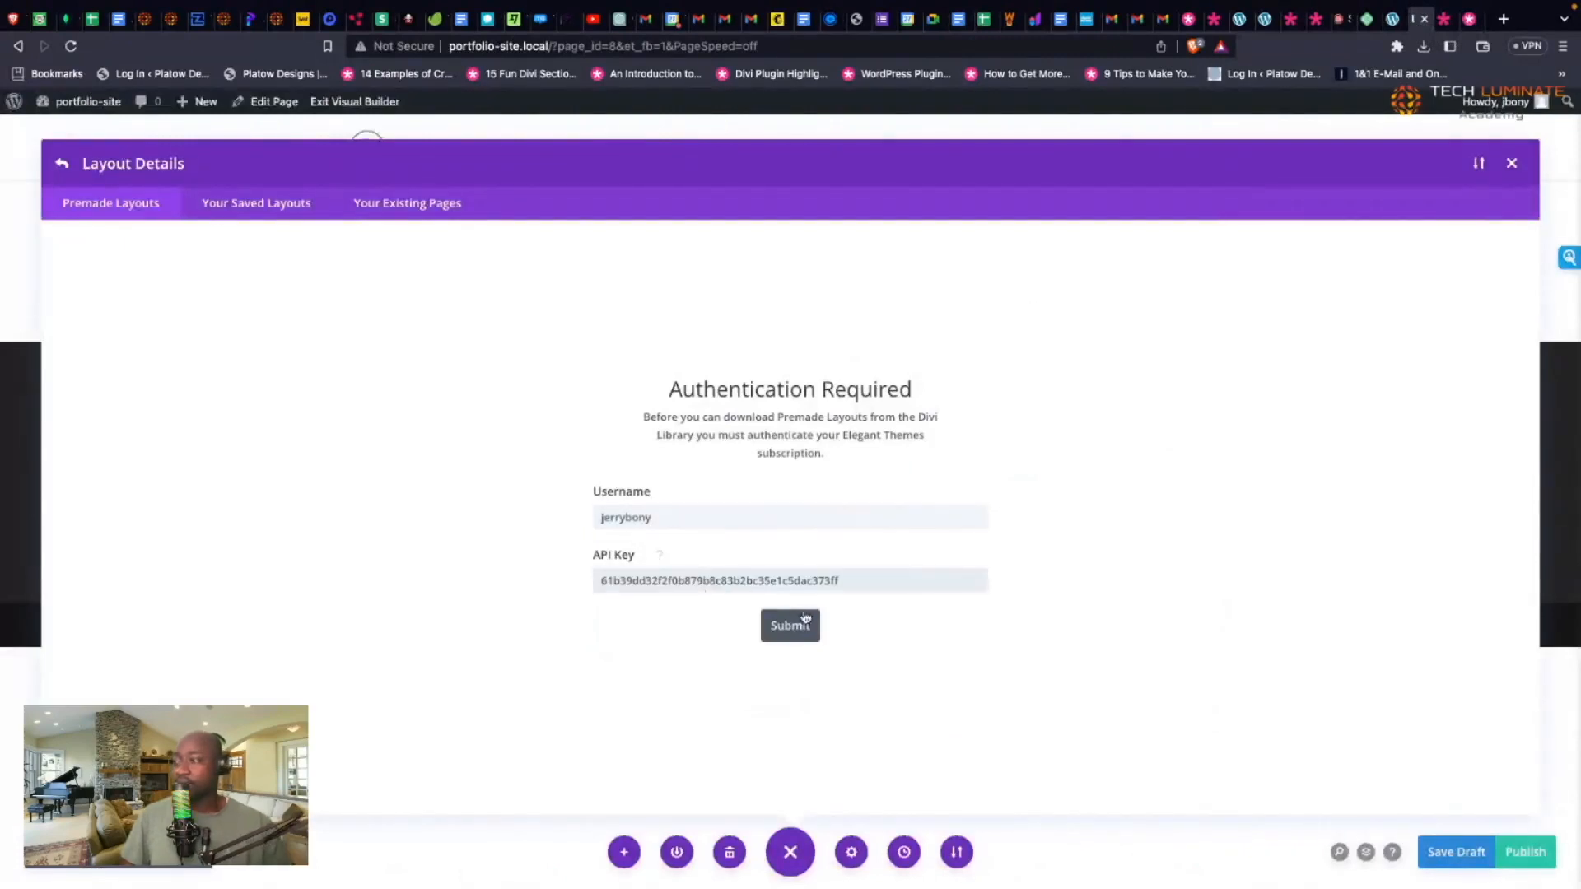
{"action": "left_click", "coordinate": [804, 621]}
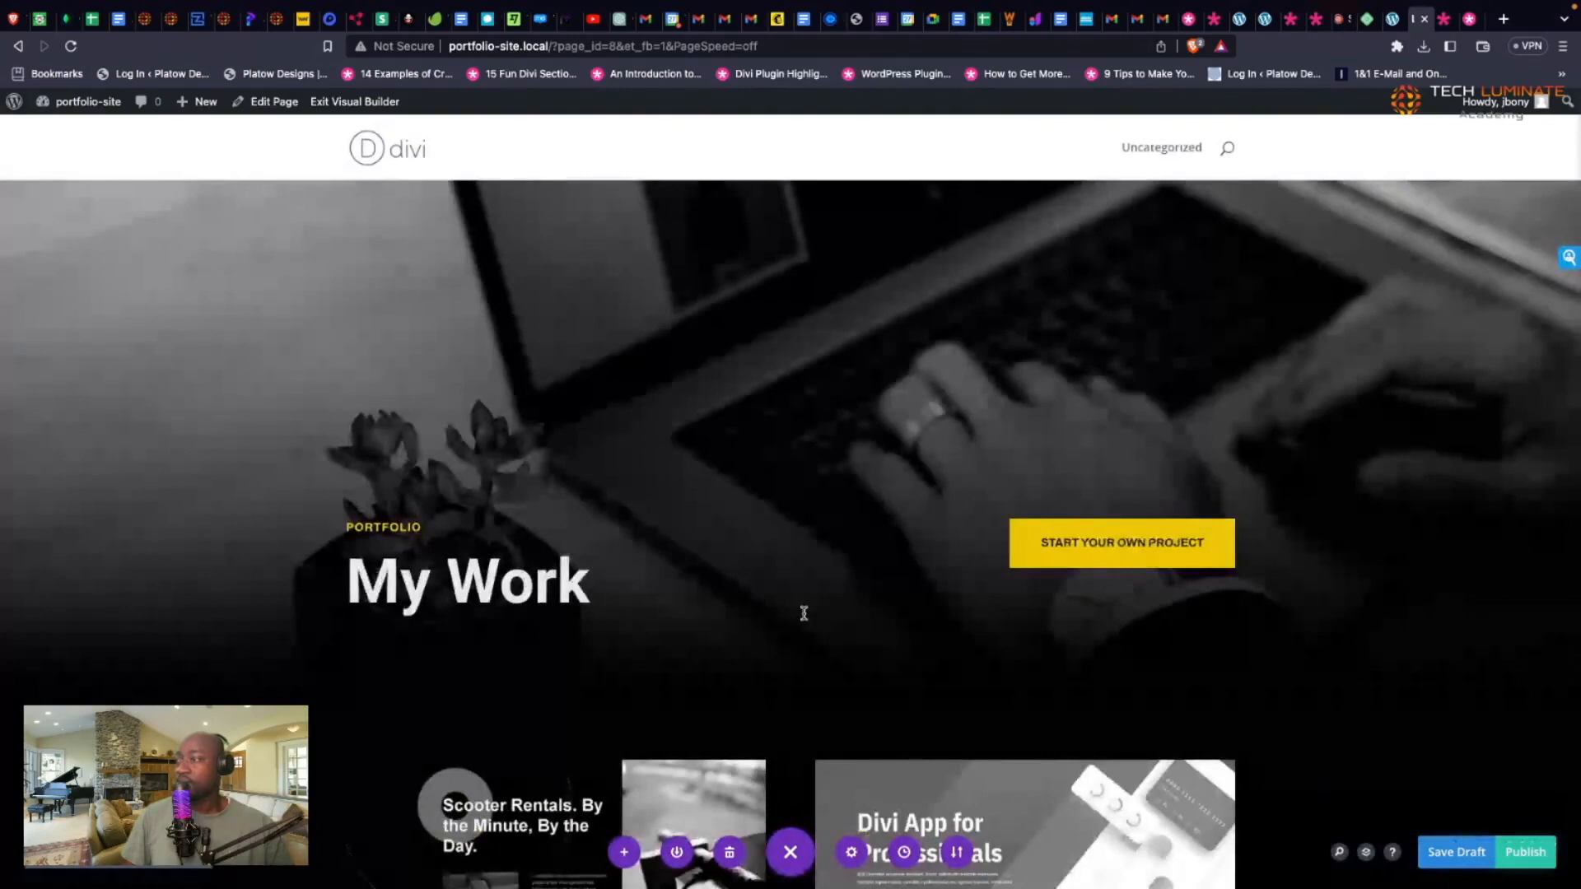
Step: Review the loaded Web Developer Portfolio layout and save Landing Page as a draft
{"action": "scroll", "coordinate": [804, 613], "scroll_direction": "down", "scroll_amount": 5}
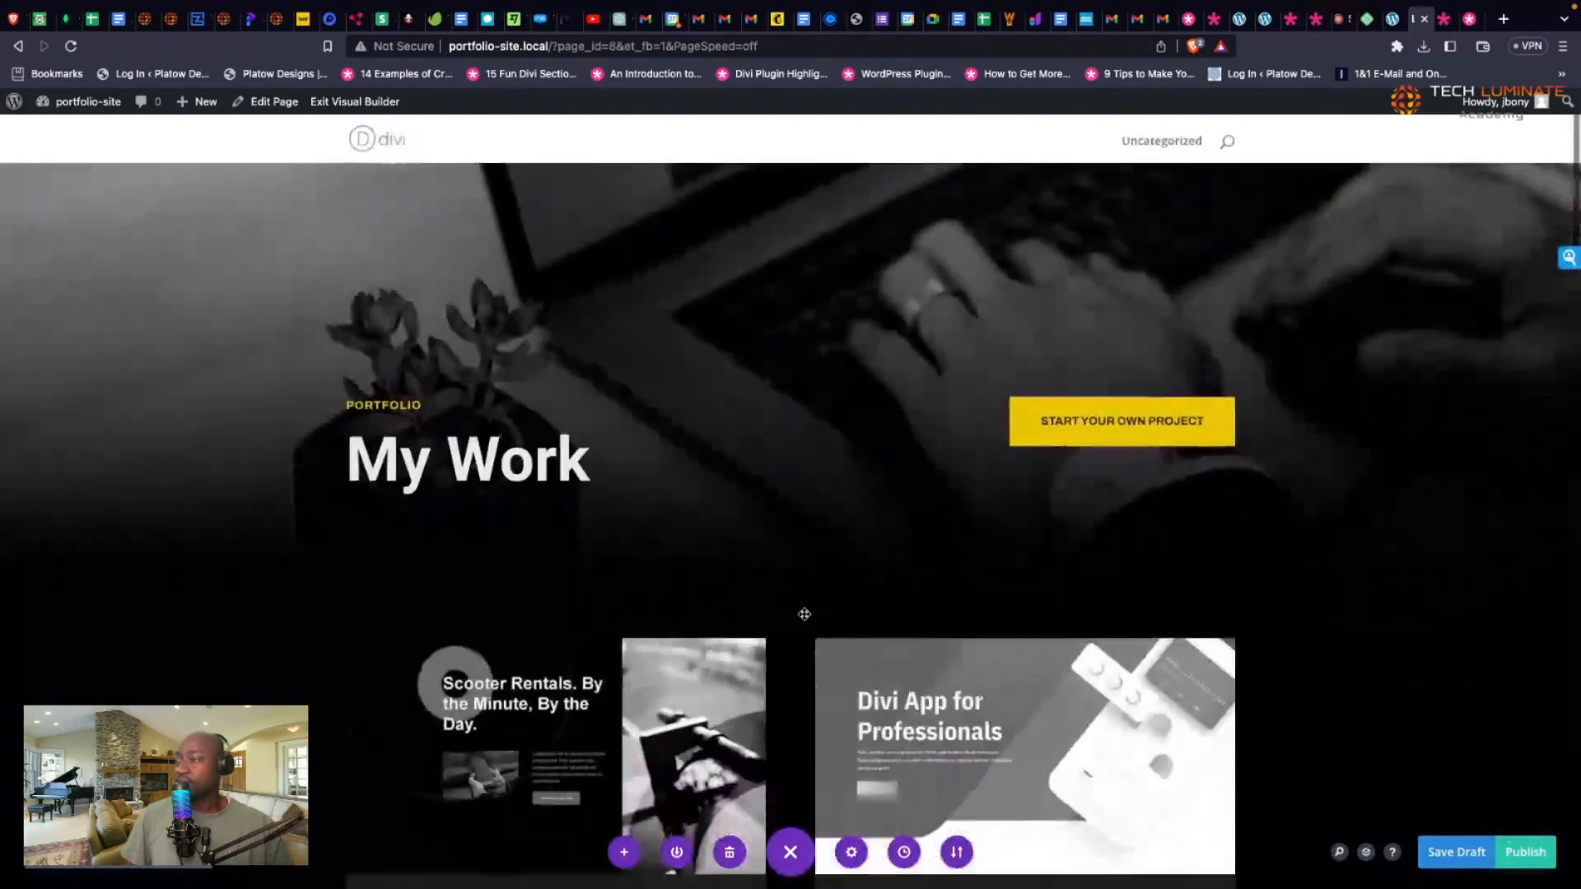
{"action": "scroll", "coordinate": [804, 613], "scroll_direction": "down", "scroll_amount": 15}
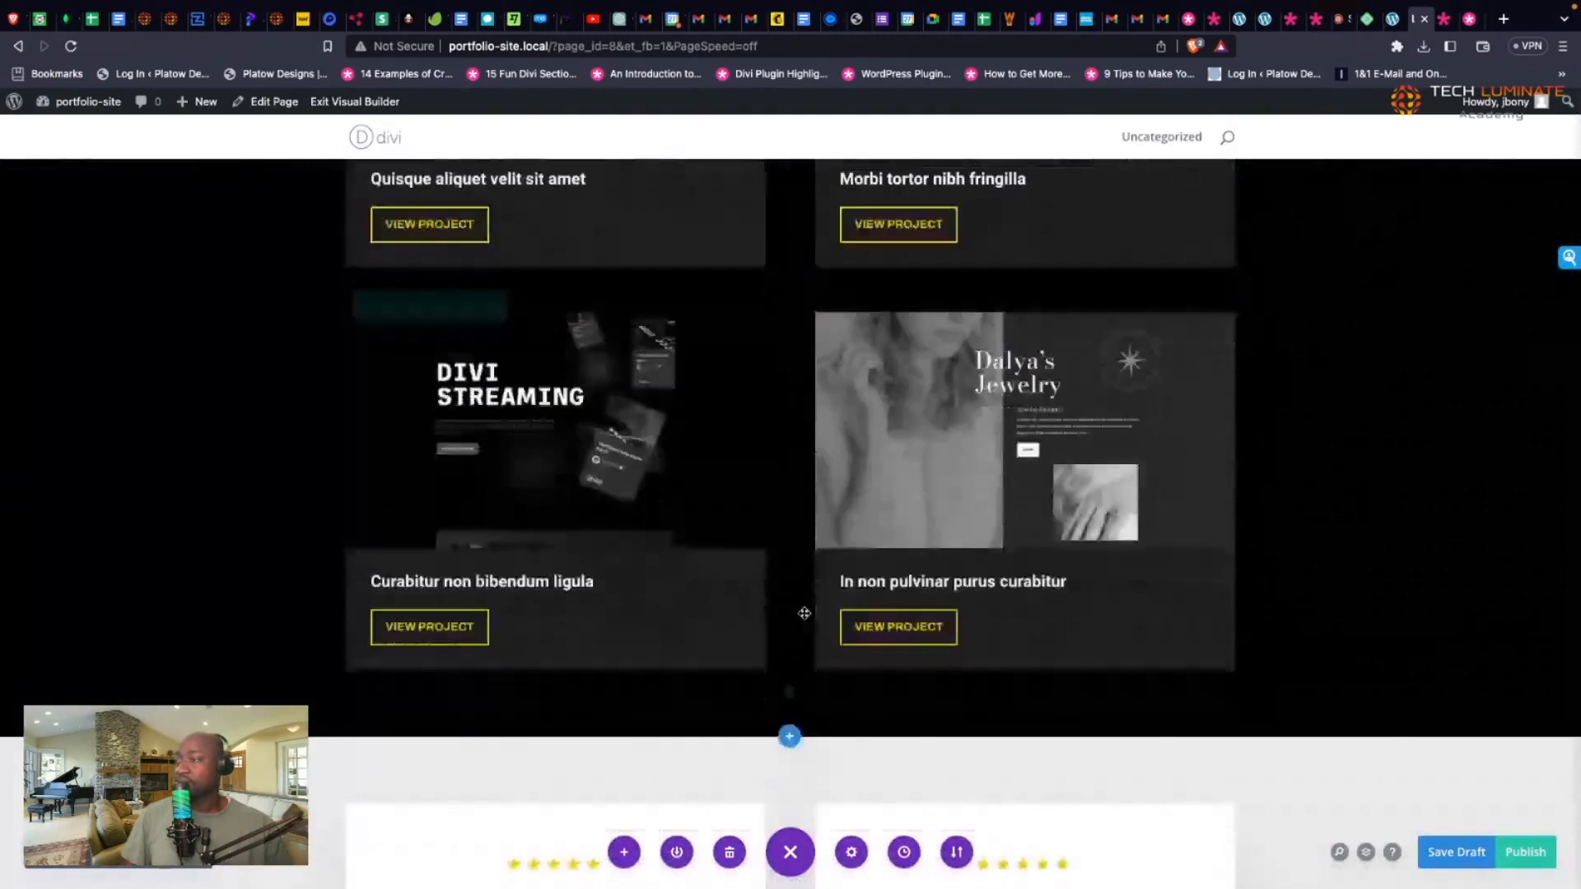
{"action": "scroll", "coordinate": [803, 613], "scroll_direction": "down", "scroll_amount": 16}
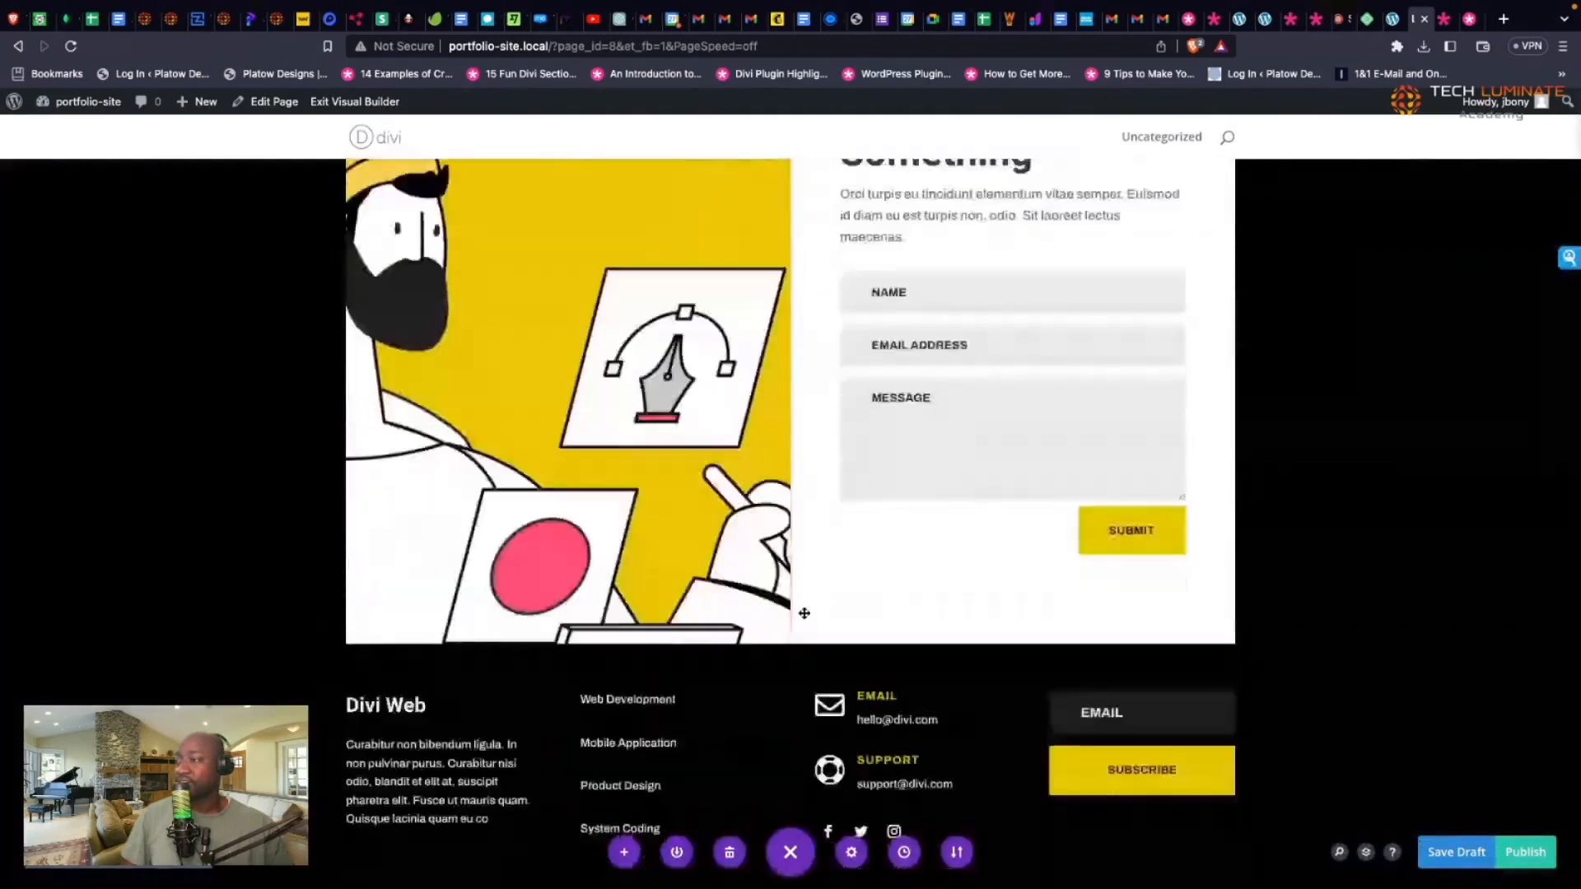
{"action": "scroll", "coordinate": [804, 614], "scroll_direction": "up", "scroll_amount": 20}
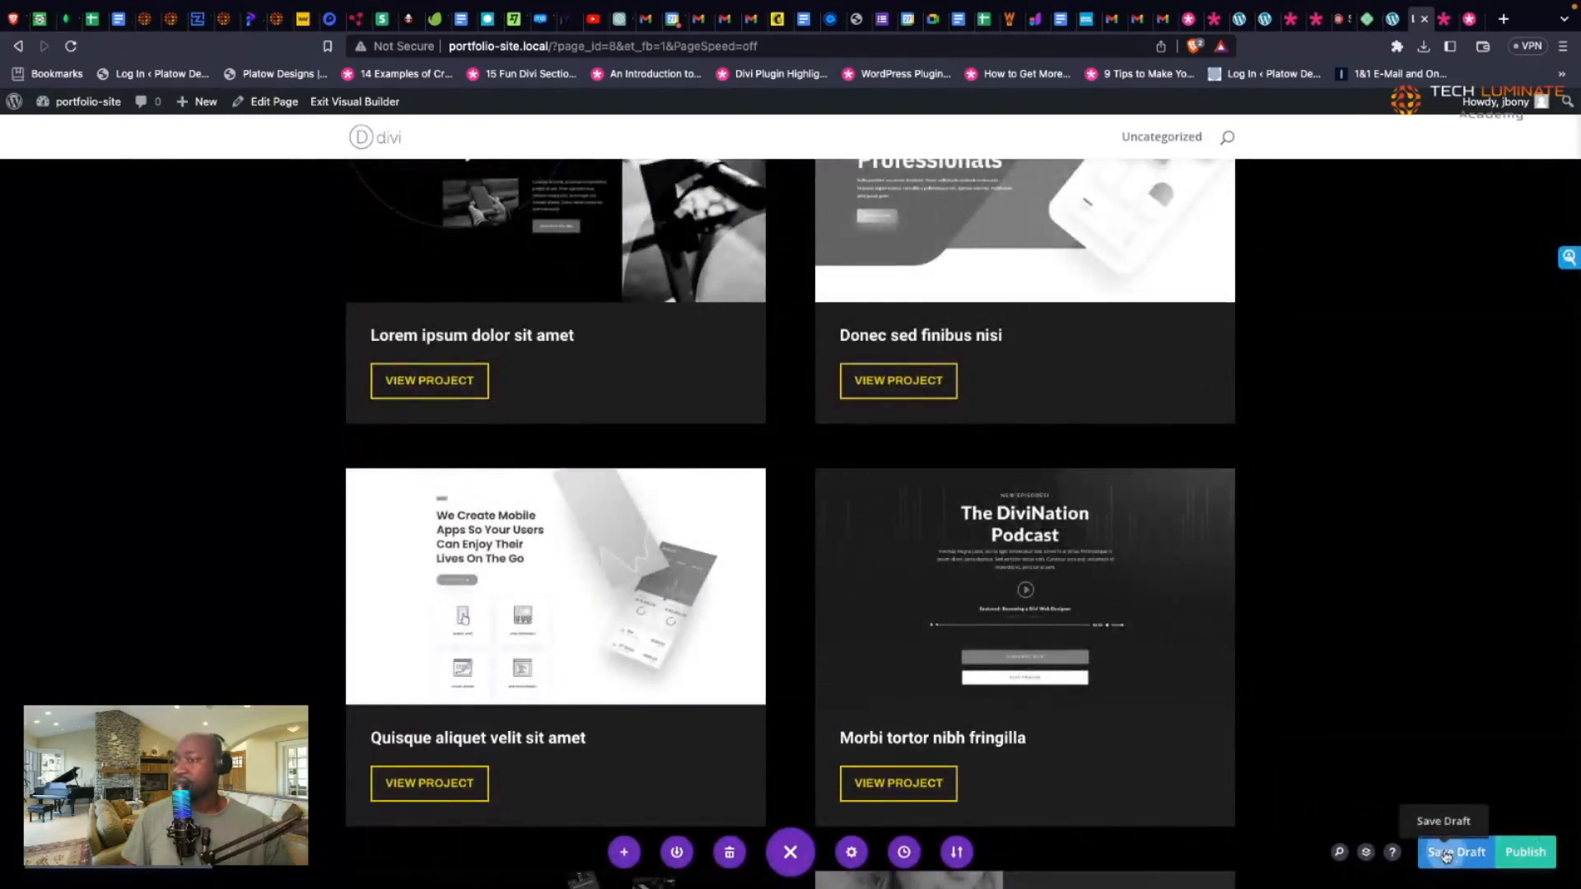
{"action": "left_click", "coordinate": [1445, 855]}
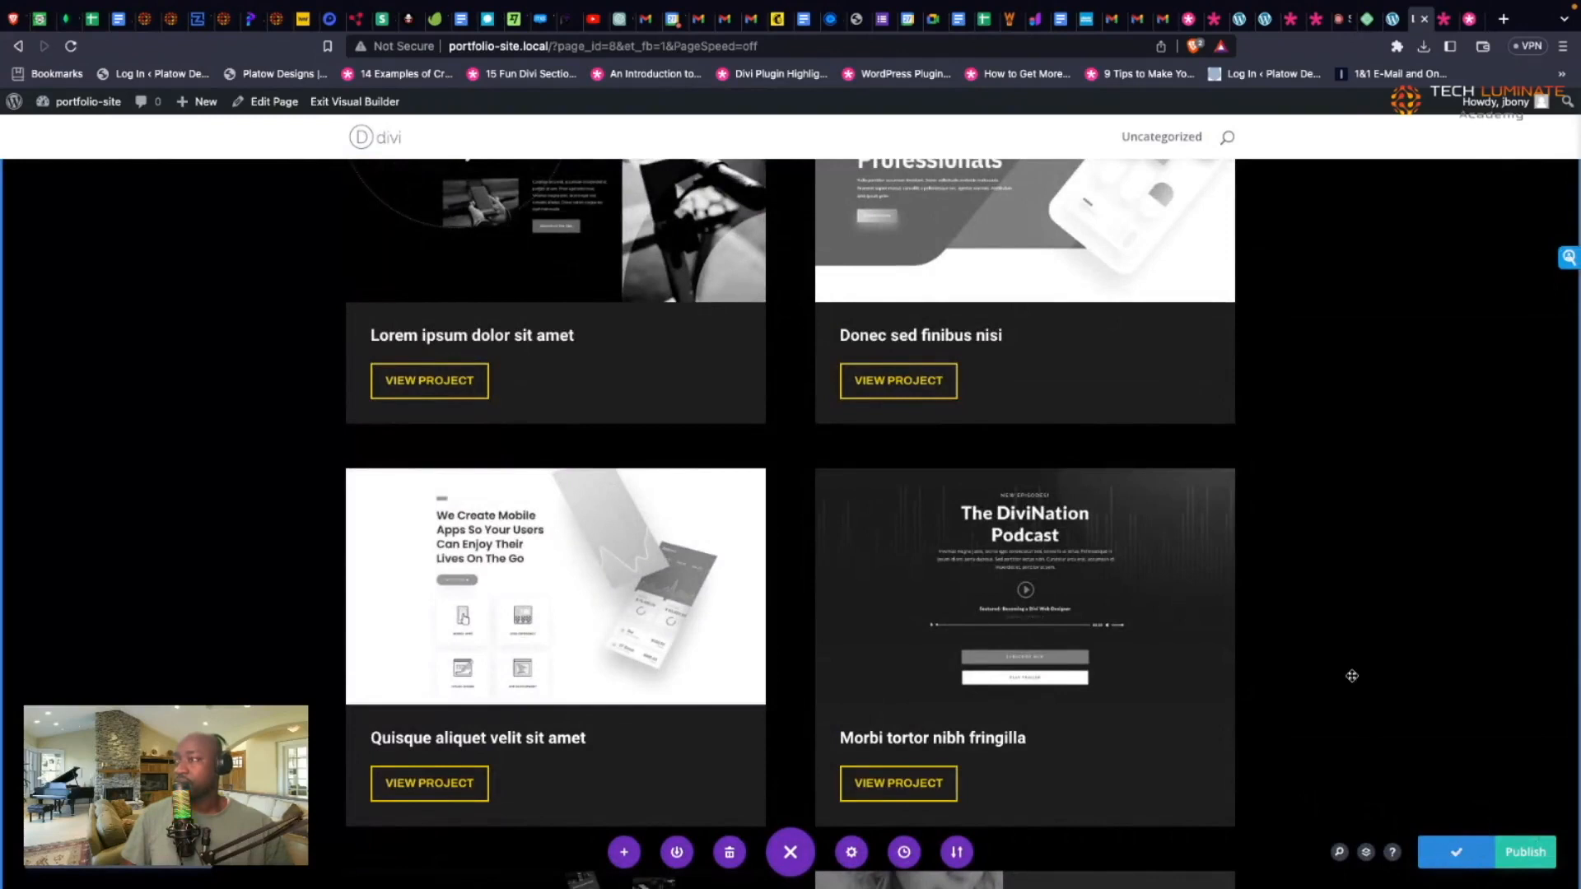
{"action": "scroll", "coordinate": [1351, 675], "scroll_direction": "up", "scroll_amount": 5}
{"action": "scroll", "coordinate": [1351, 675], "scroll_direction": "up", "scroll_amount": 3}
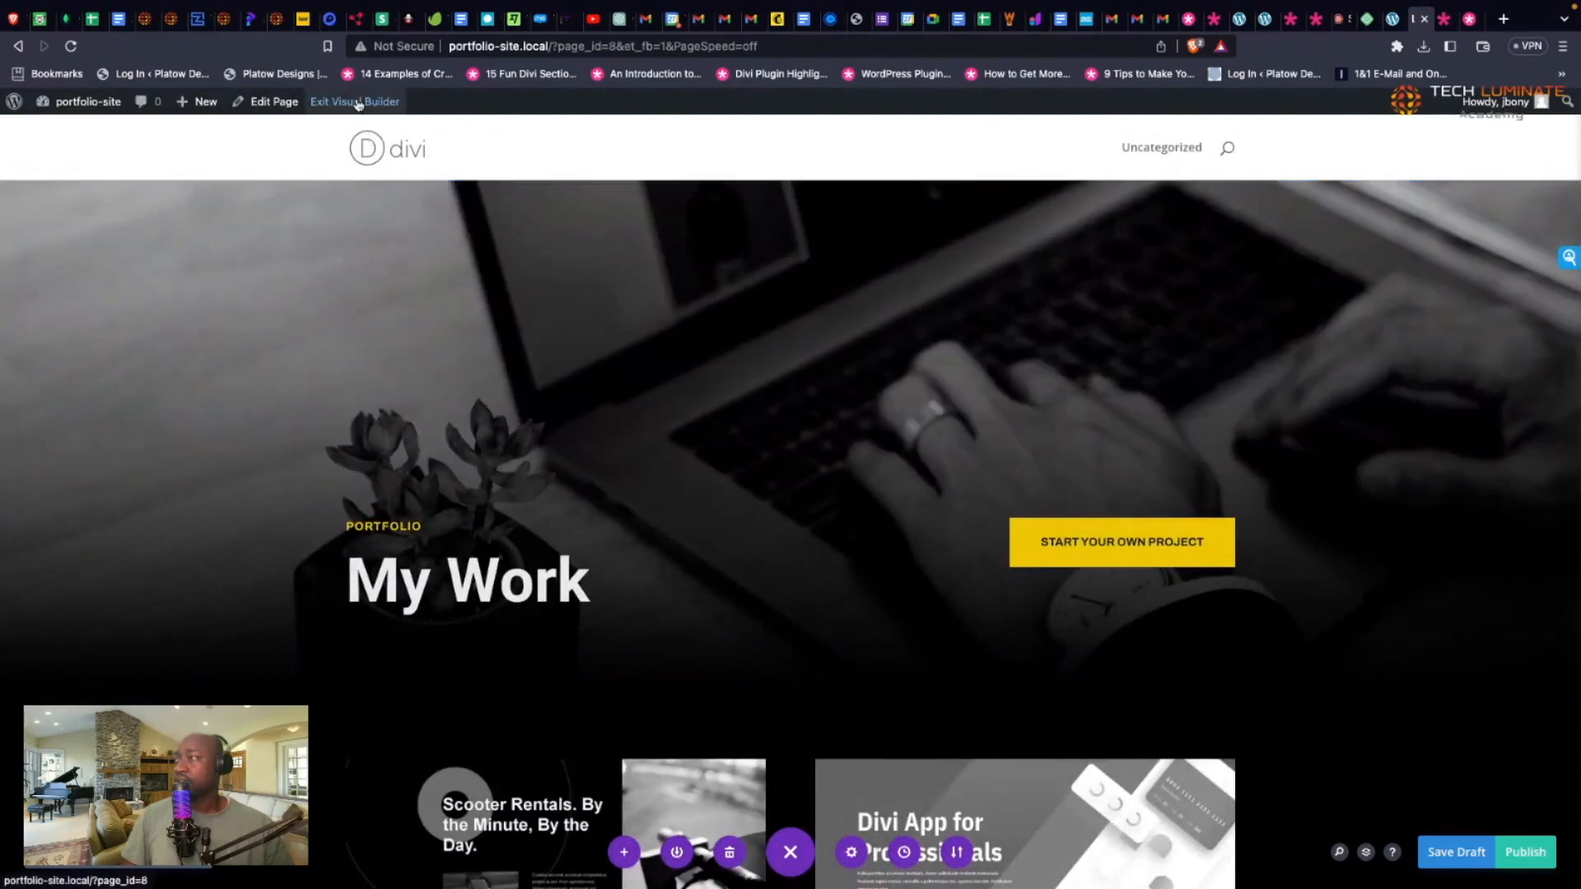
Step: Exit the Visual Builder and browse the live Landing Page's hero, project grid and testimonials
{"action": "left_click", "coordinate": [358, 103]}
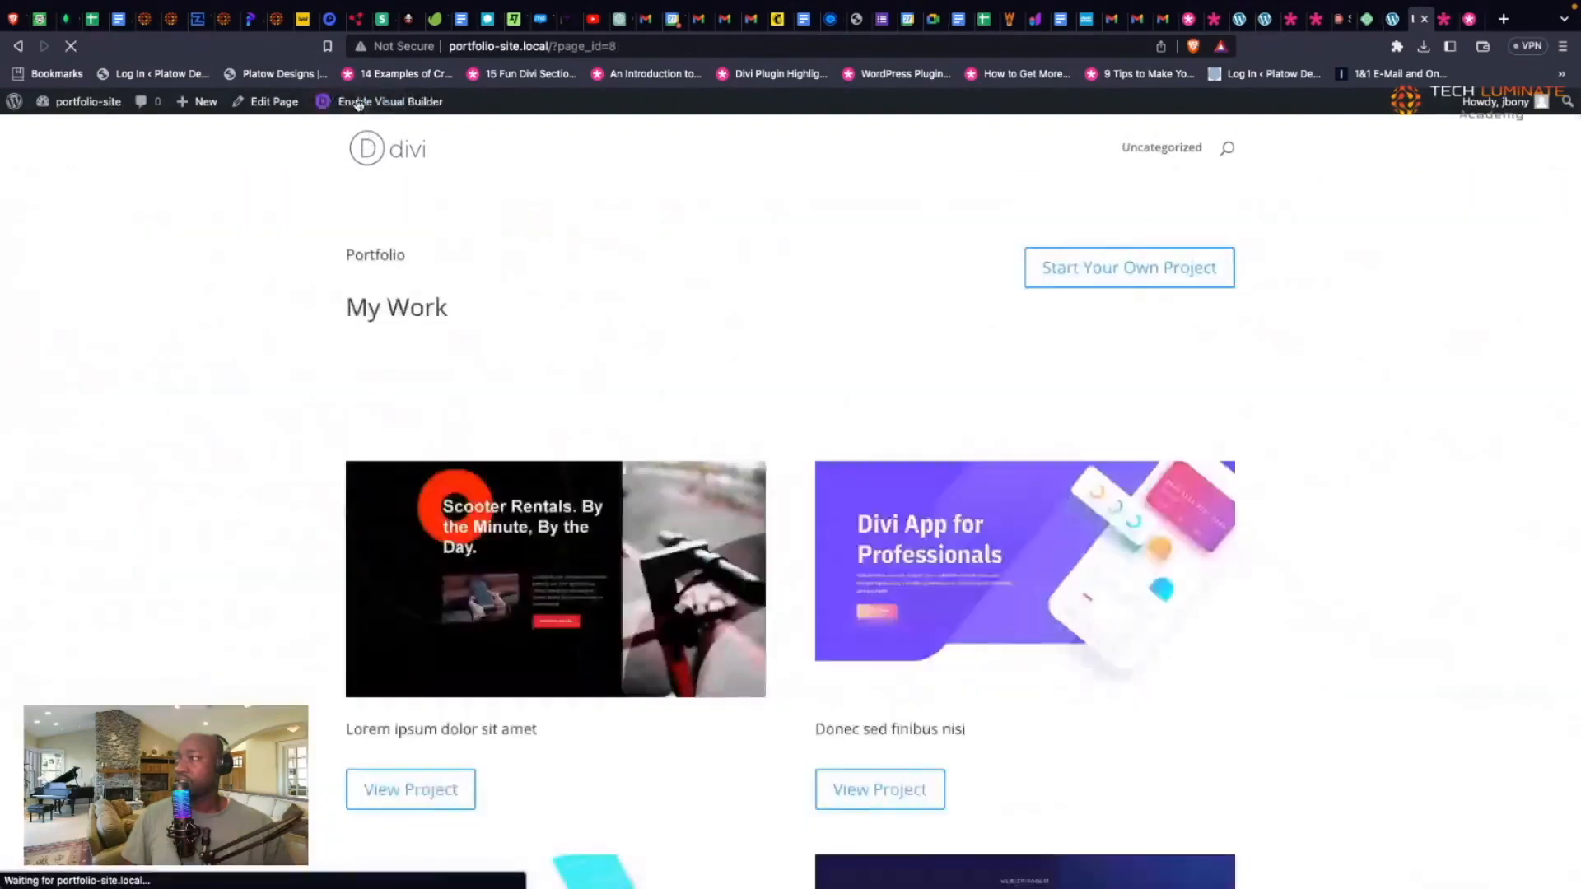
{"action": "scroll", "coordinate": [677, 378], "scroll_direction": "down", "scroll_amount": 5}
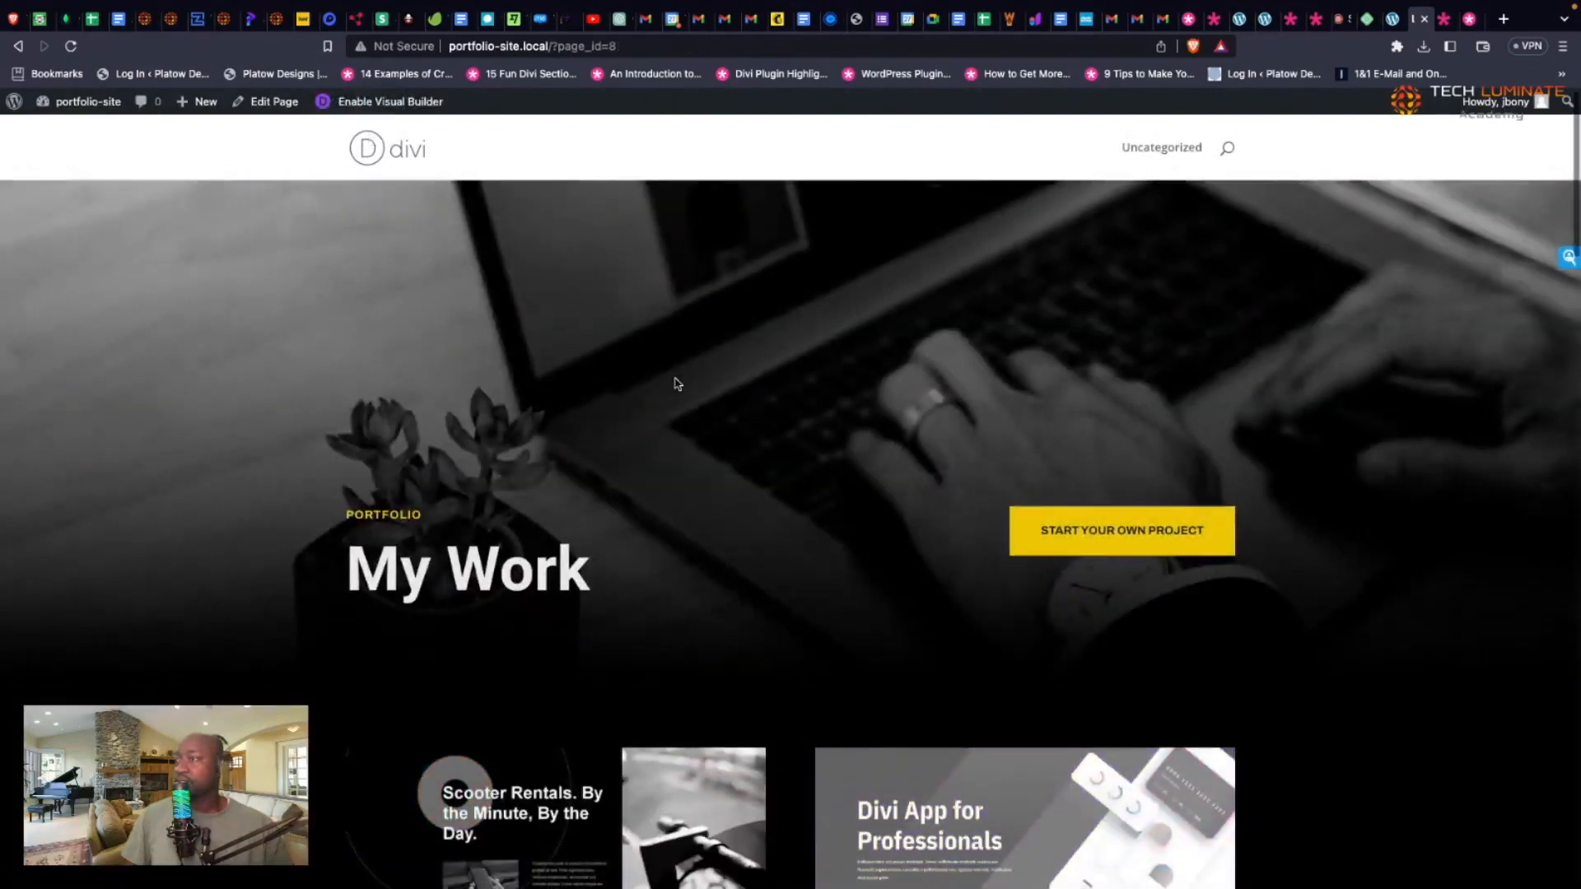
{"action": "scroll", "coordinate": [677, 384], "scroll_direction": "down", "scroll_amount": 20}
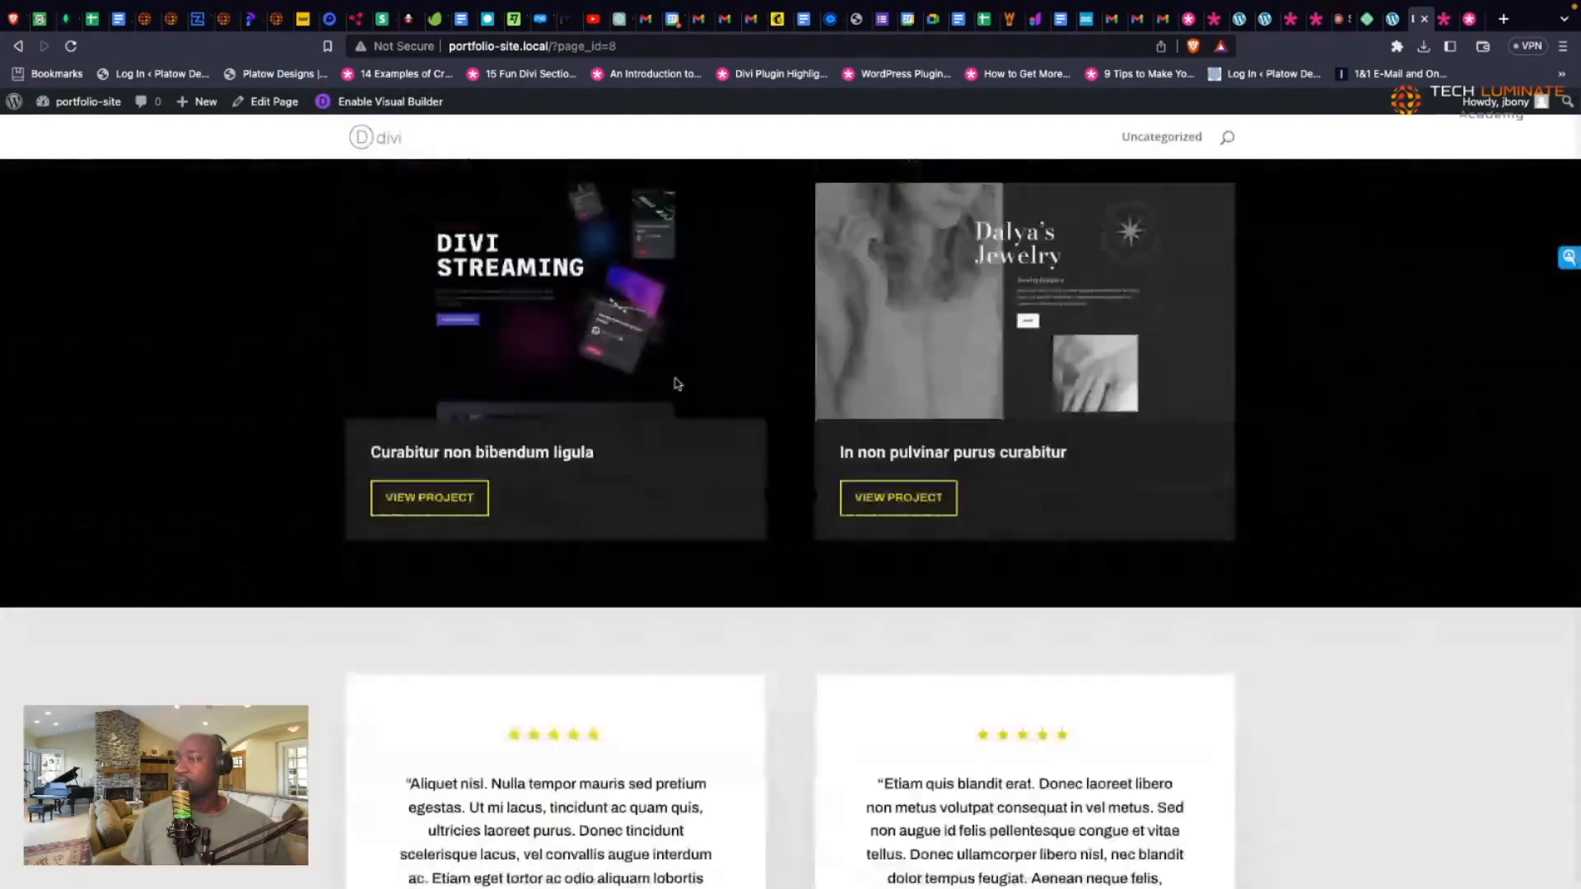
{"action": "scroll", "coordinate": [677, 383], "scroll_direction": "up", "scroll_amount": 20}
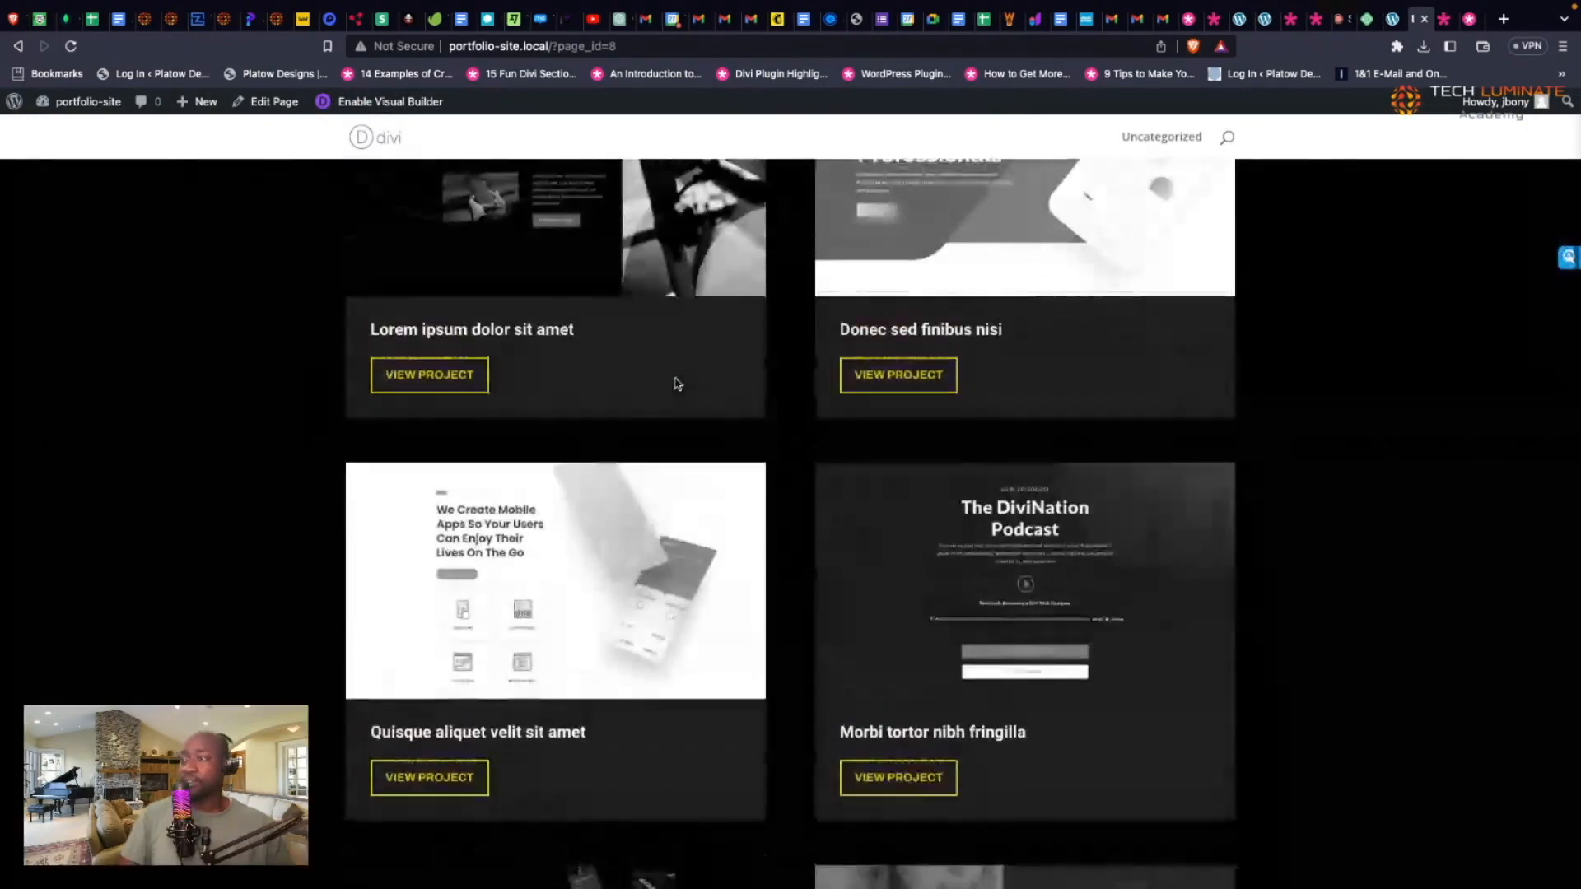
{"action": "scroll", "coordinate": [677, 384], "scroll_direction": "up", "scroll_amount": 3}
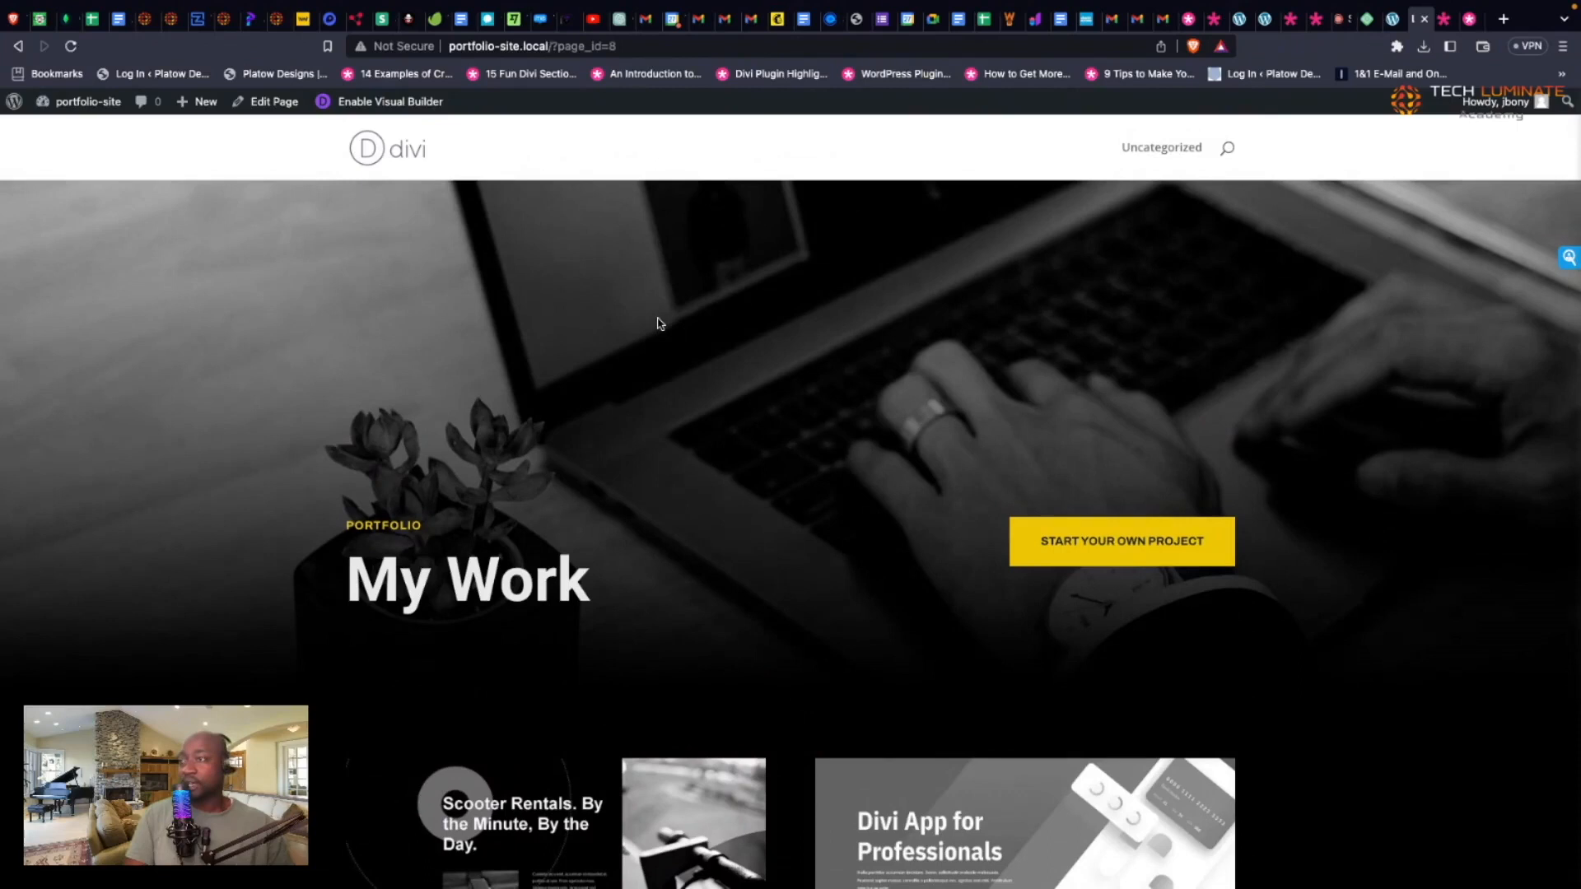
{"action": "scroll", "coordinate": [659, 322], "scroll_direction": "down", "scroll_amount": 5}
{"action": "scroll", "coordinate": [658, 323], "scroll_direction": "down", "scroll_amount": 6}
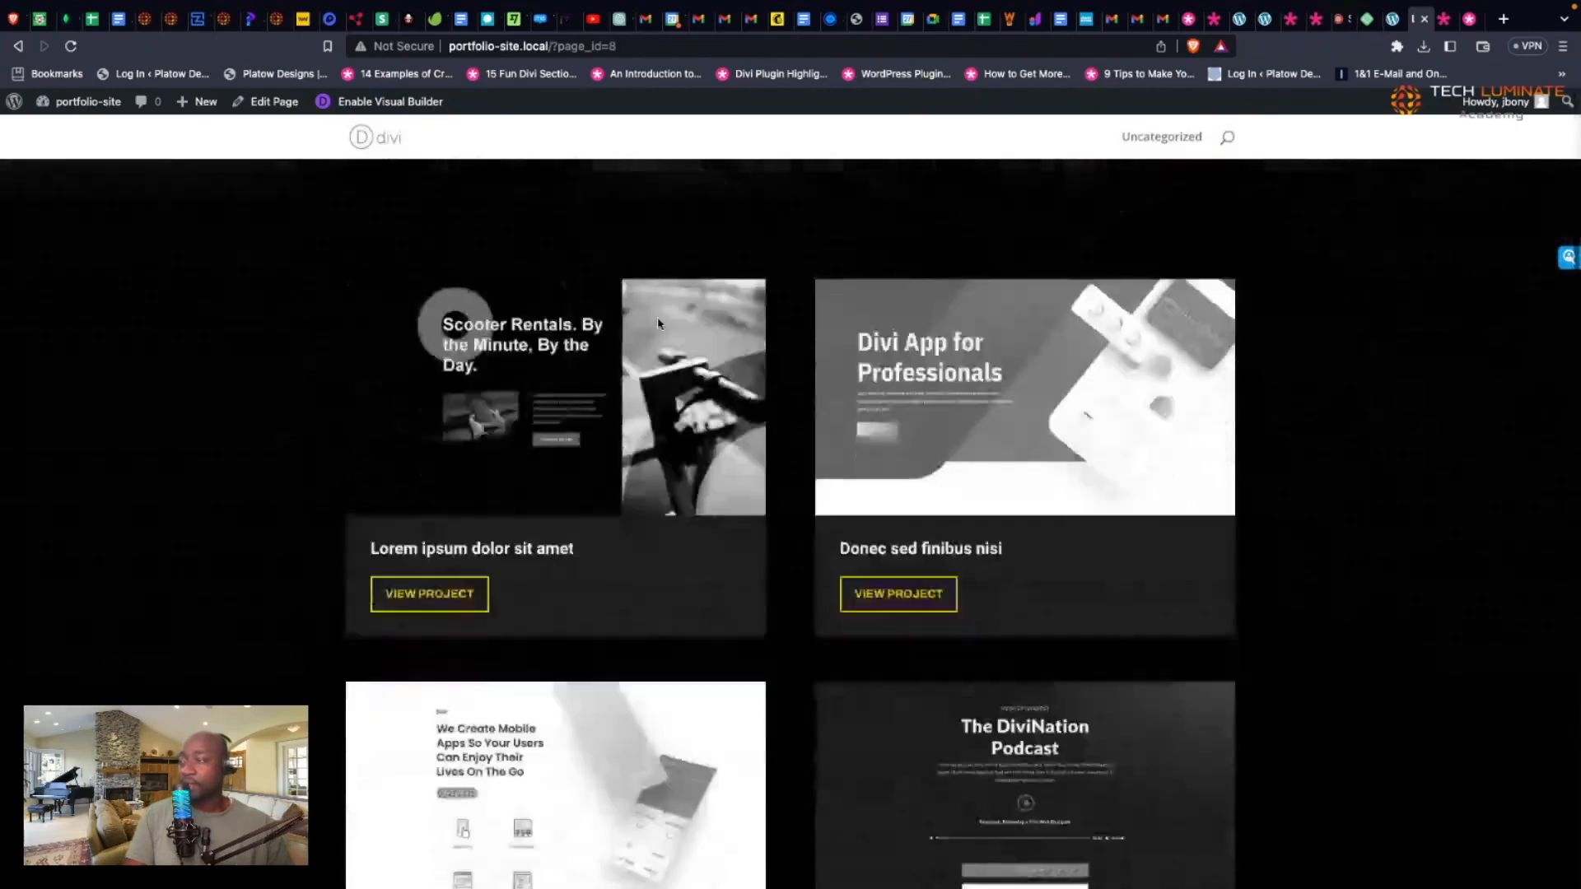
{"action": "scroll", "coordinate": [659, 322], "scroll_direction": "down", "scroll_amount": 3}
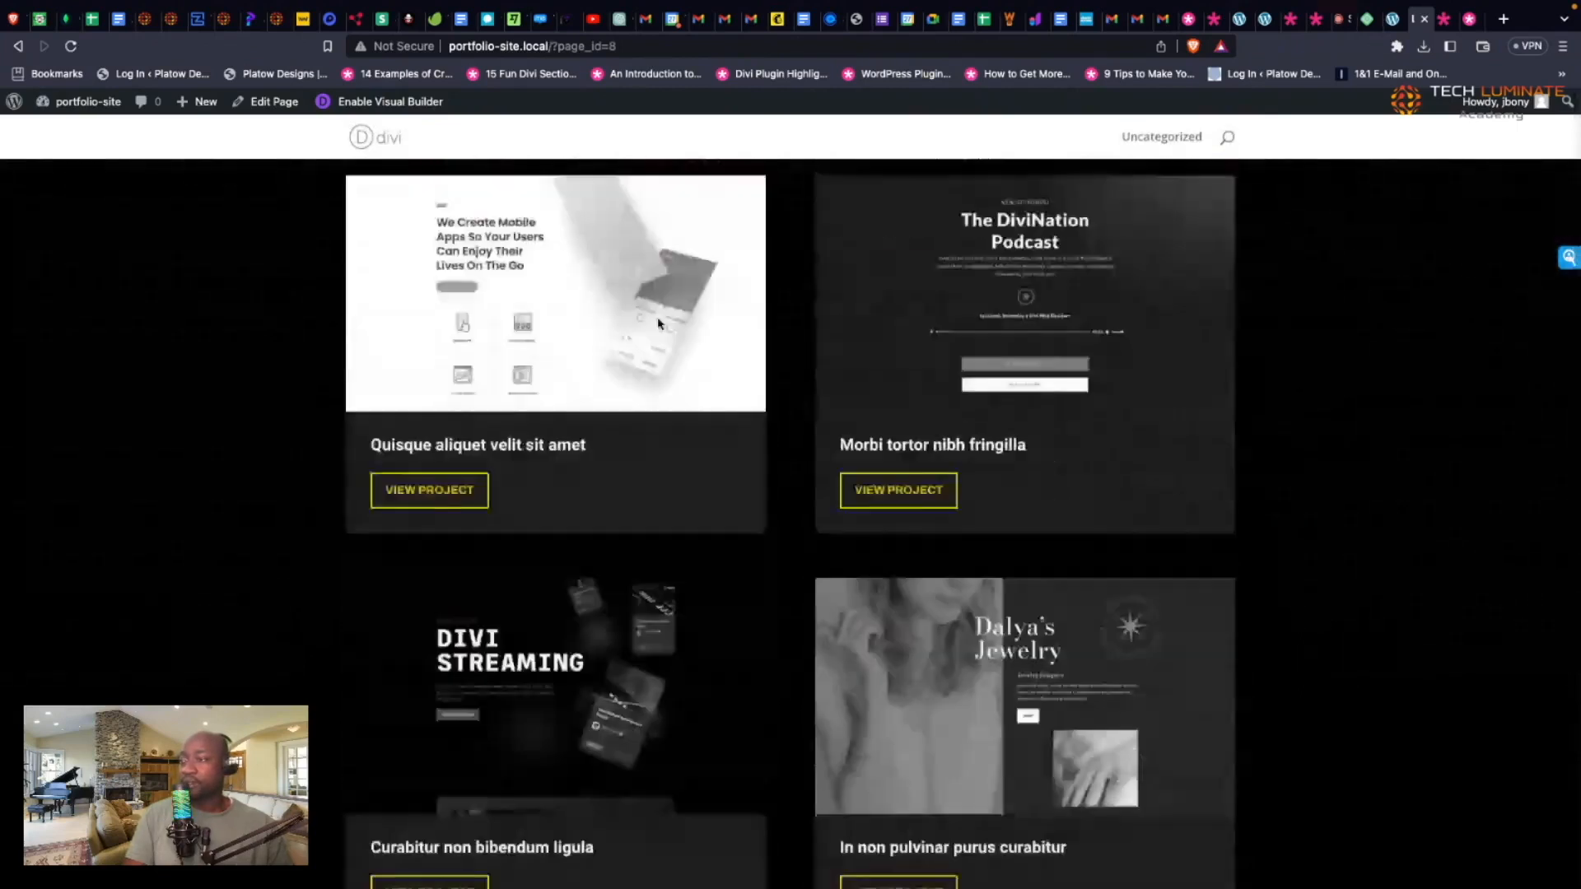
{"action": "scroll", "coordinate": [659, 323], "scroll_direction": "down", "scroll_amount": 15}
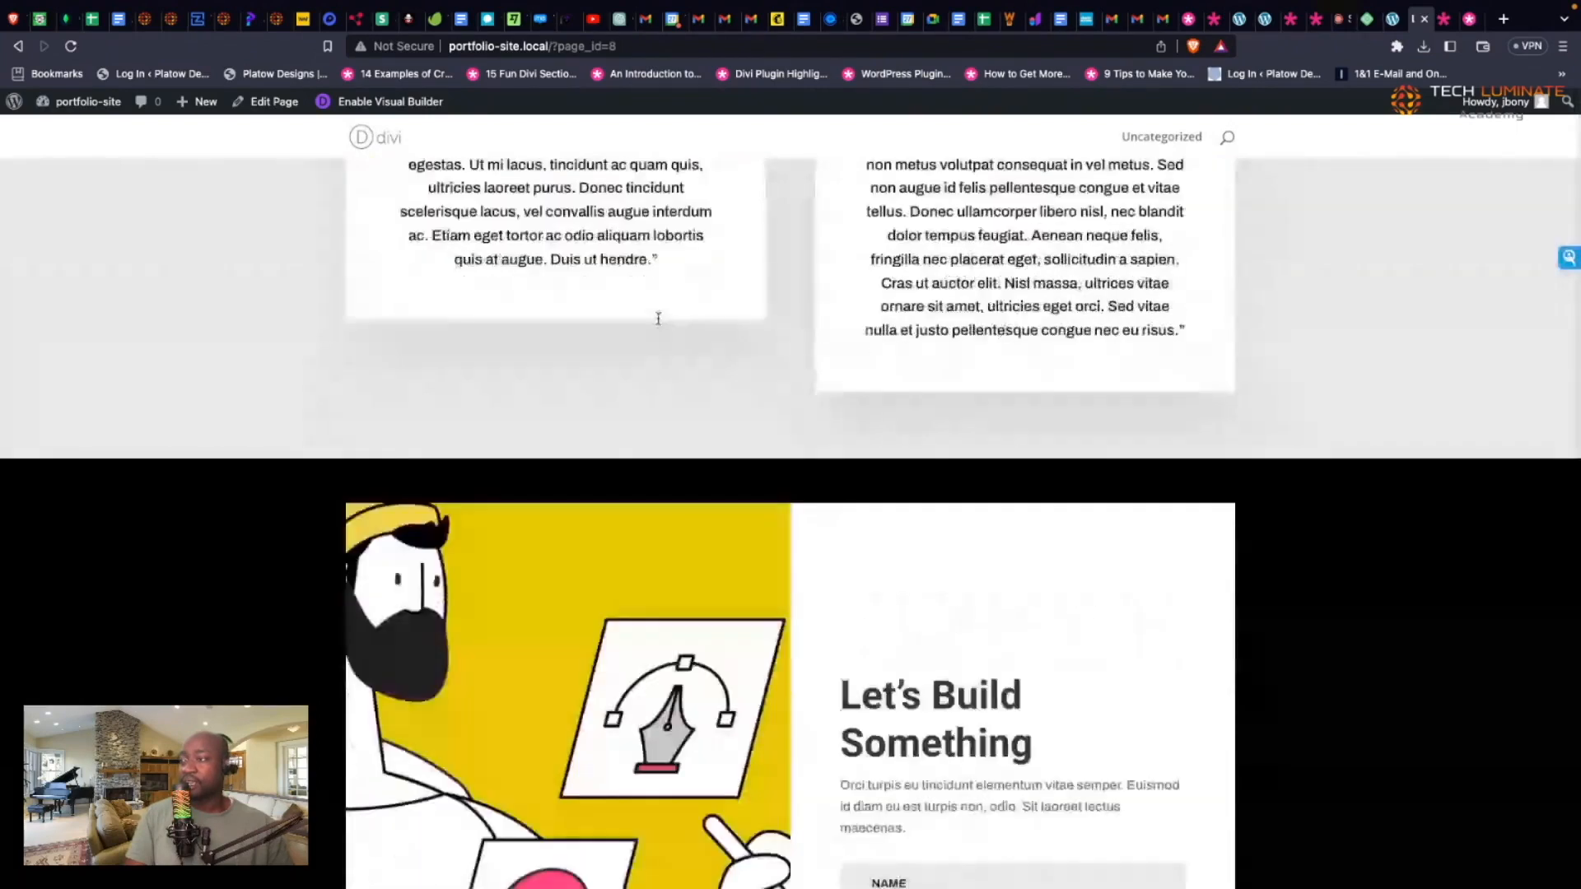
{"action": "scroll", "coordinate": [642, 365], "scroll_direction": "up", "scroll_amount": 15}
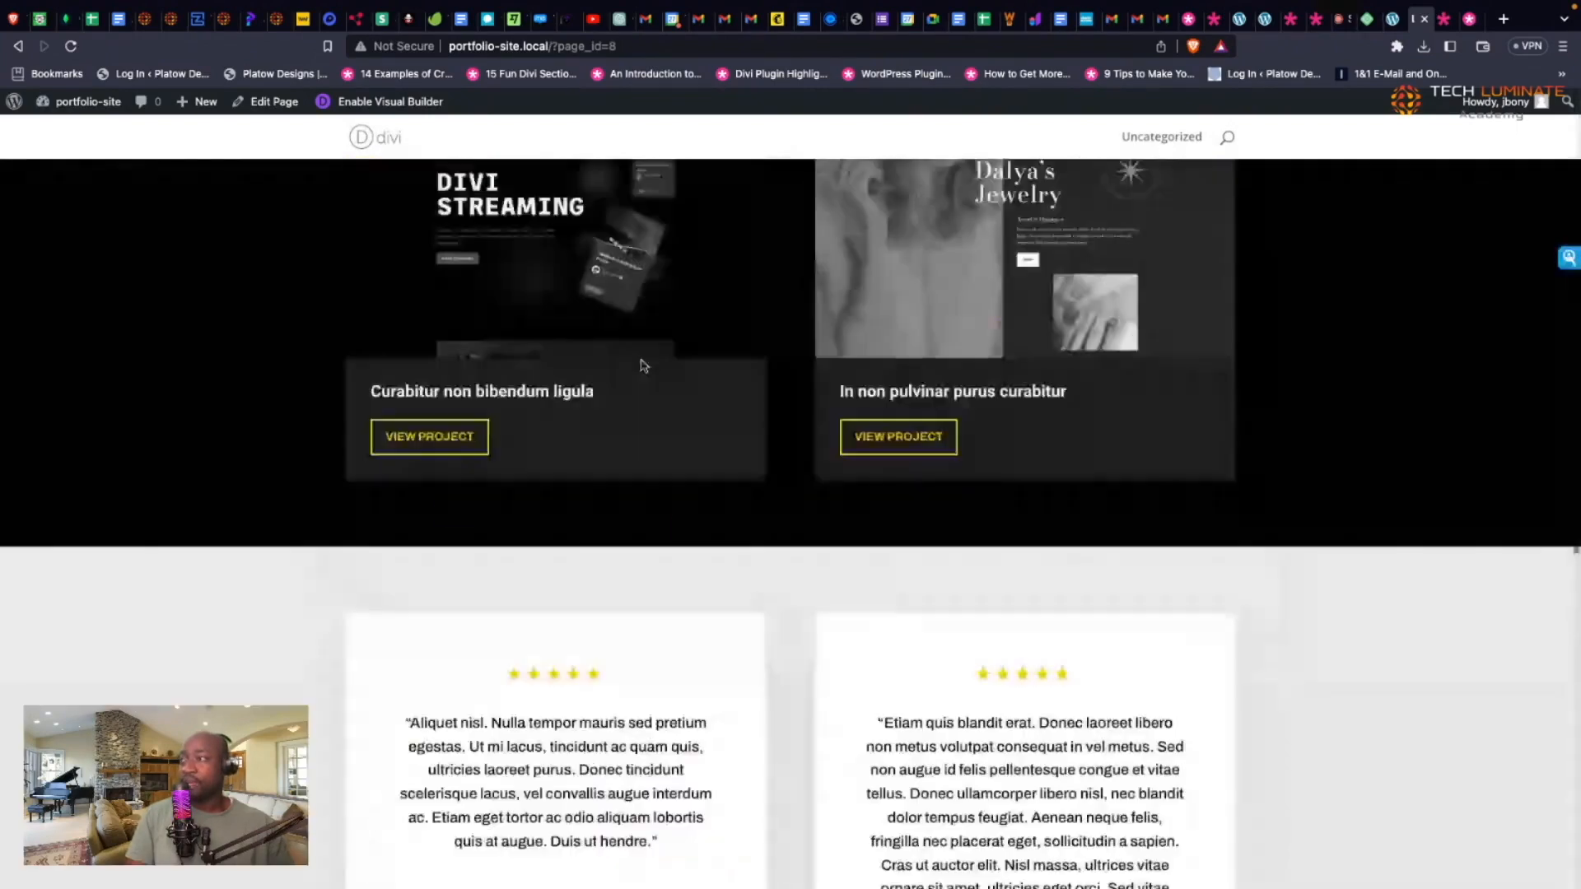
{"action": "scroll", "coordinate": [642, 365], "scroll_direction": "up", "scroll_amount": 7}
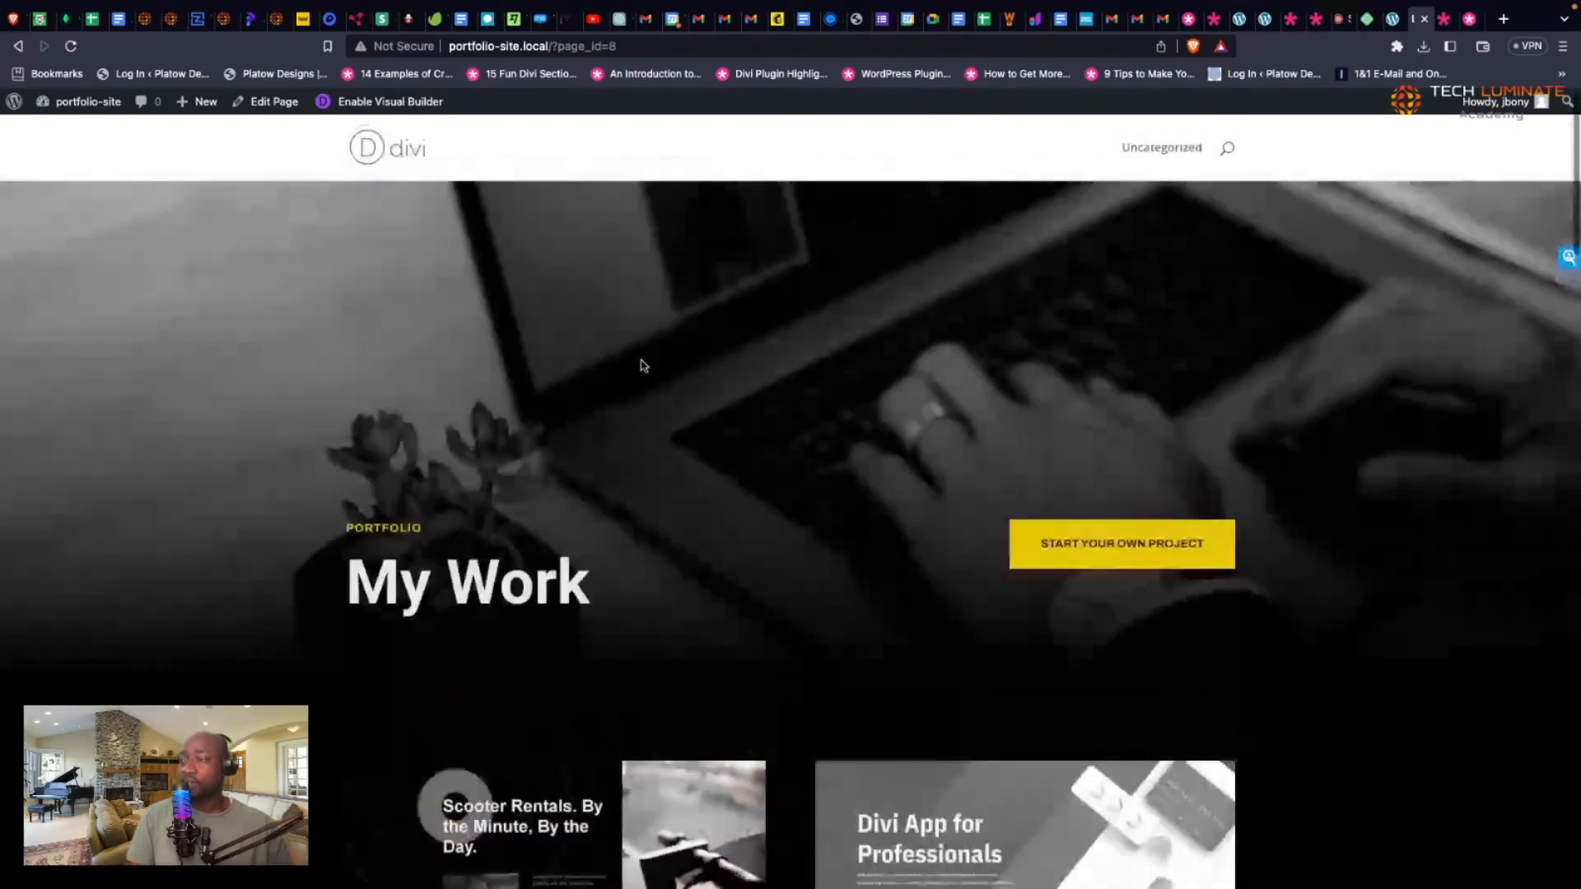